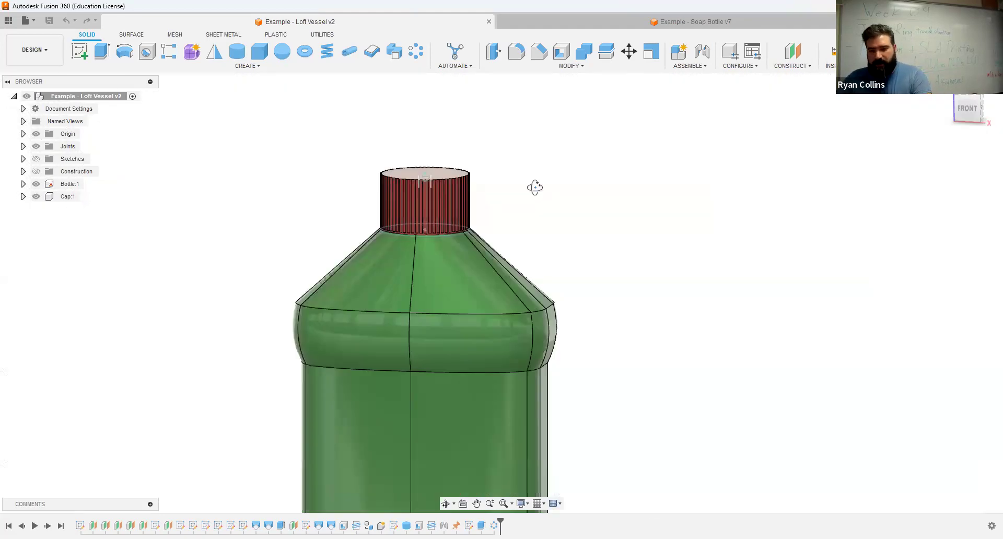
- Examine the green loft vessel and its red ribbed cap from above and the front, trying the cap's joint motion
middle_click_drag(534, 187, 523, 225, "shift")
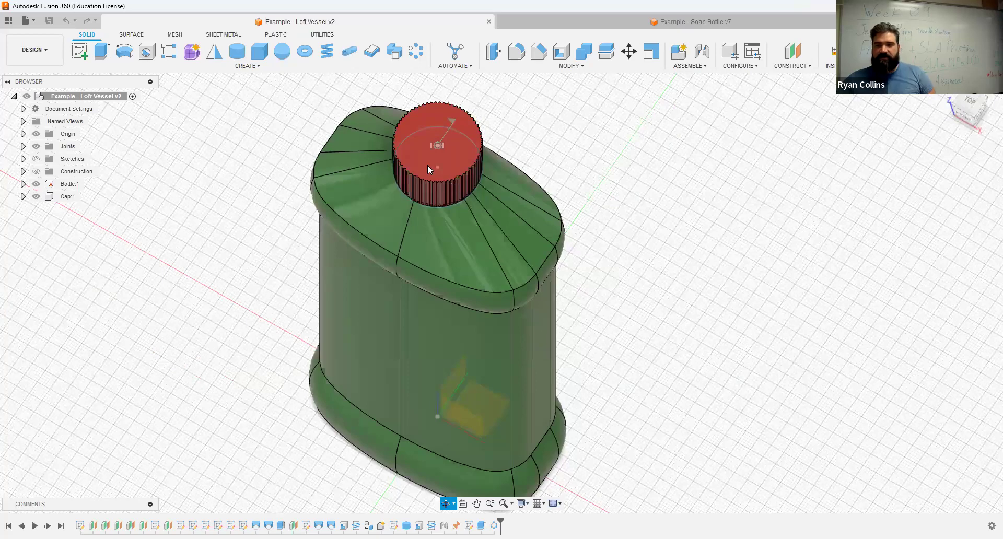
left_click_drag(430, 167, 582, 250)
scroll(553, 175, "down", 4)
middle_click_drag(597, 266, 616, 366)
middle_click_drag(616, 366, 604, 268, "shift")
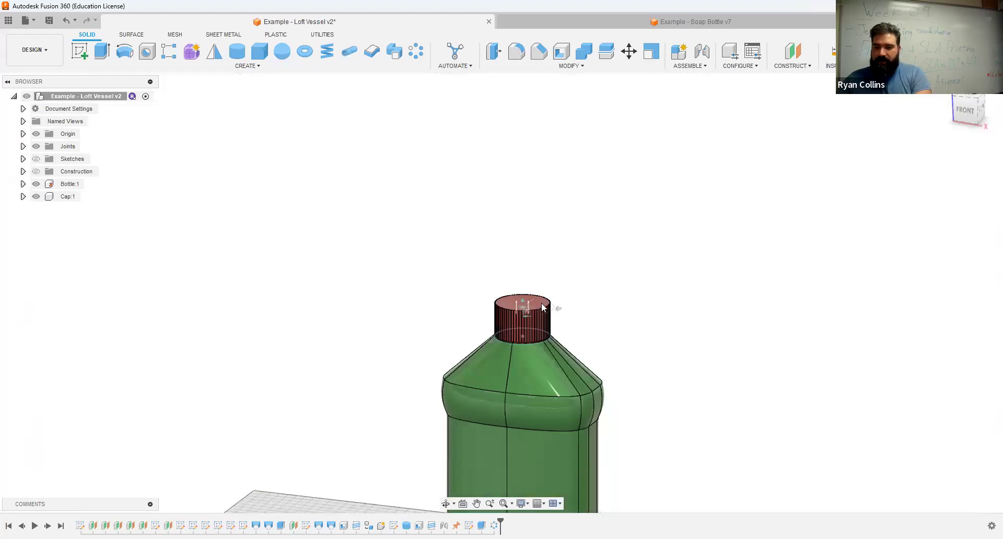
mouse_move(539, 303)
left_mouse_down()
mouse_move(553, 238)
mouse_move(599, 214)
mouse_move(455, 191)
mouse_move(535, 307)
left_mouse_up()
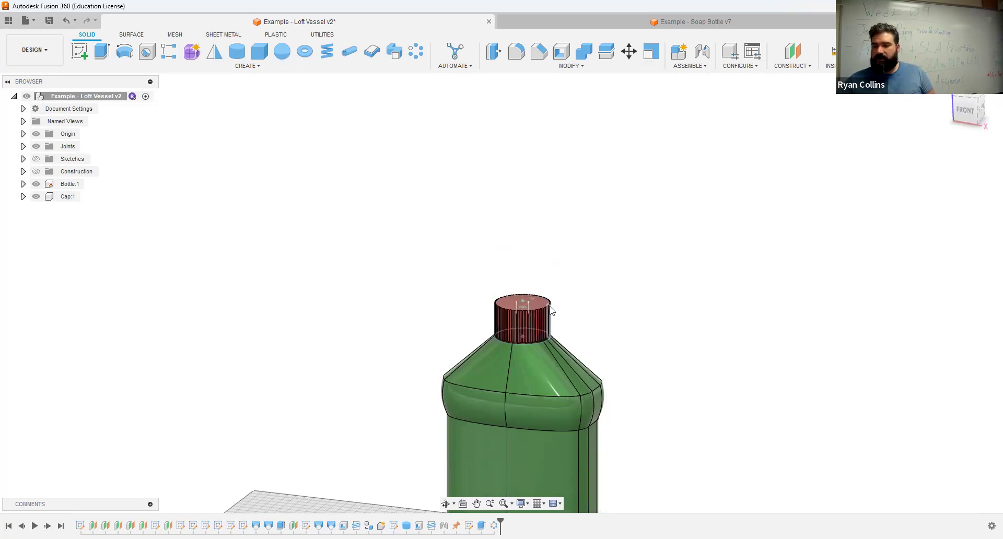
left_click_drag(541, 300, 552, 228)
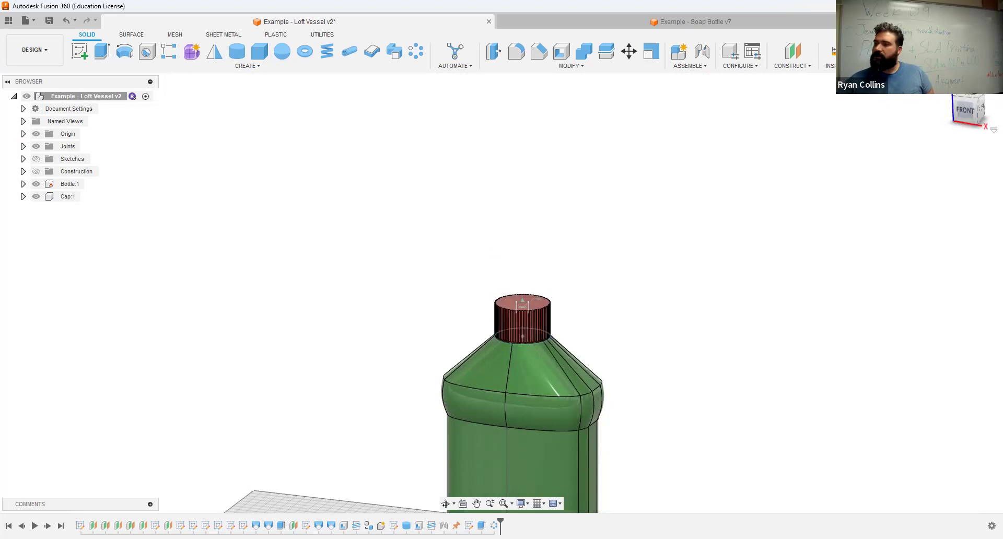
scroll(543, 329, "up", 3)
left_click_drag(524, 271, 532, 197)
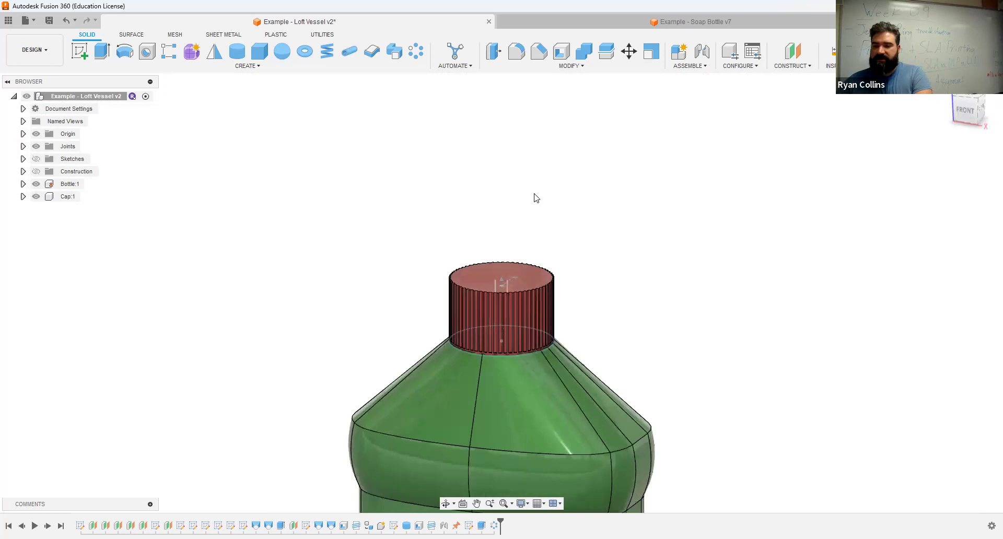
- Hide the loft vessel's cap and examine the threaded bottle neck
left_click(36, 197)
scroll(600, 284, "up", 4)
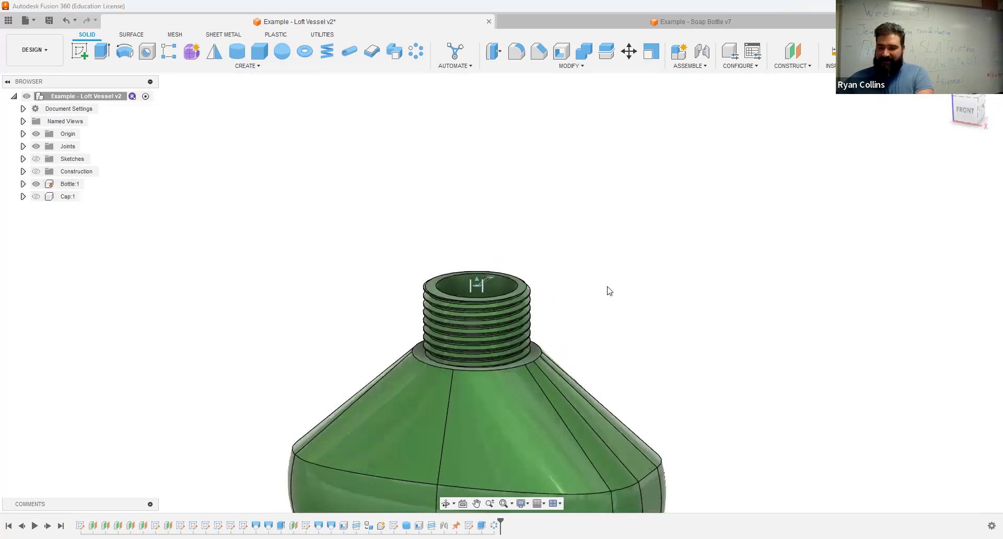
middle_click_drag(559, 296, 570, 260, "shift")
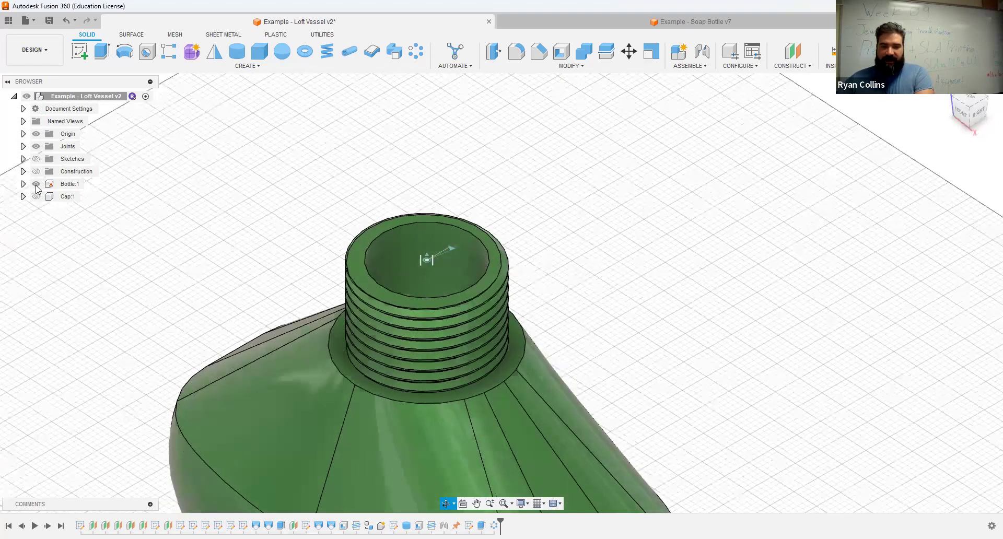
- Show only the loft vessel's cap by hiding the bottle, and examine the cap's internal threads from below
left_click(36, 184)
left_click(36, 196)
middle_click_drag(615, 292, 590, 342, "shift")
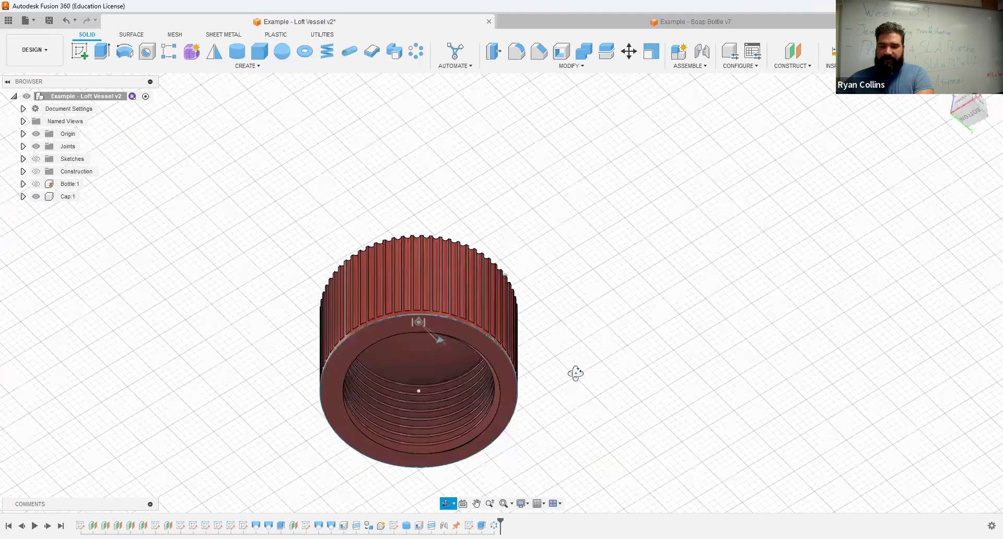
middle_click_drag(575, 373, 561, 353, "shift")
- Show the loft vessel's bottle again and view it assembled with the cap
left_click(38, 185)
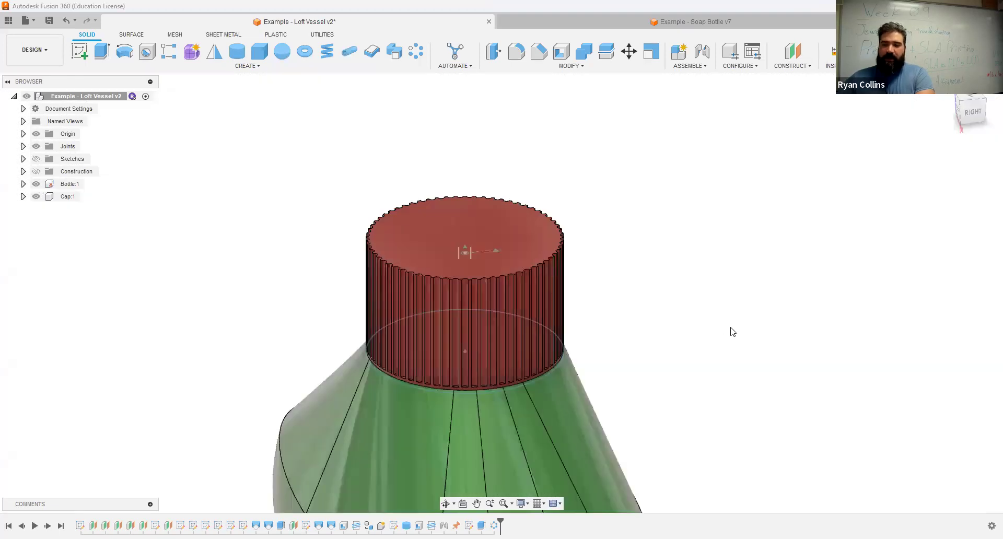
scroll(781, 235, "down", 6)
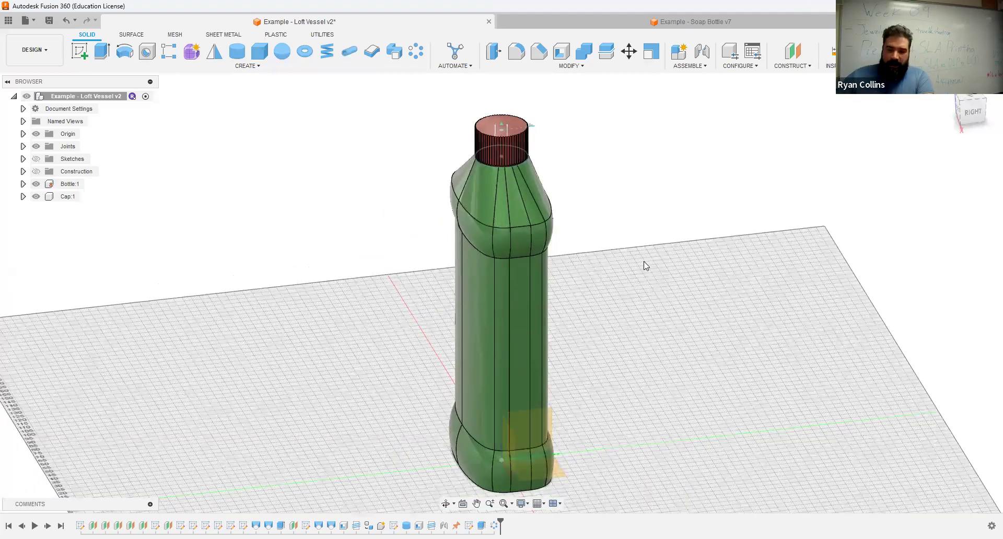
middle_click_drag(643, 261, 697, 261, "shift")
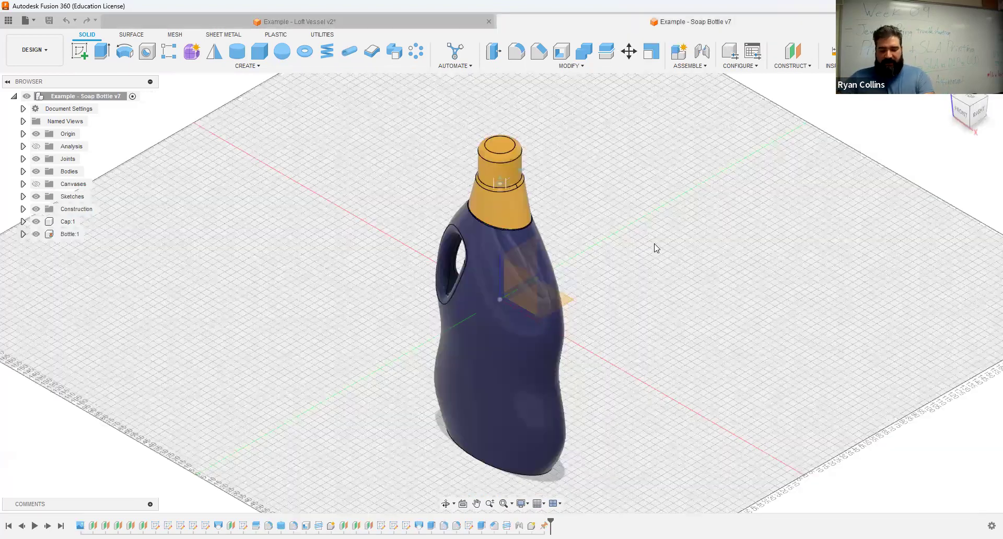
- In the Soap Bottle design, lift the orange cap off the bottle and hide it to examine the threaded neck
middle_click_drag(584, 253, 721, 241, "shift")
left_click_drag(518, 164, 351, 140)
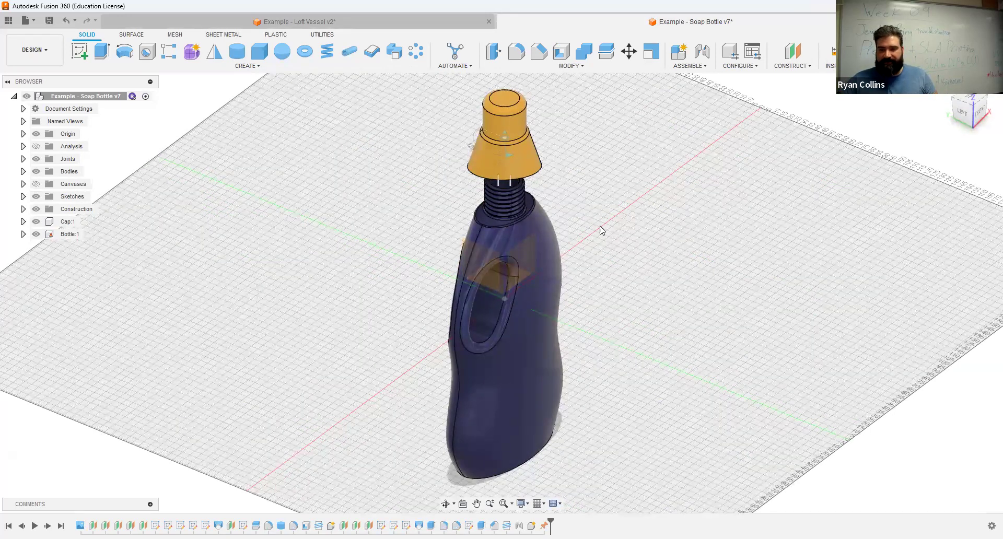
scroll(574, 212, "up", 5)
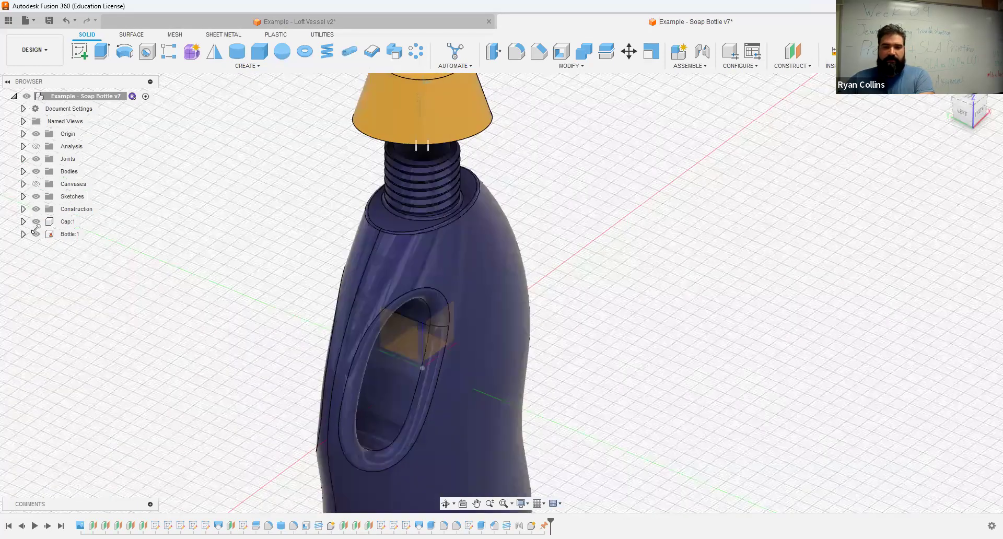
left_click(42, 219)
mouse_move(511, 210)
middle_mouse_down("shift")
mouse_move(515, 334)
mouse_move(510, 193)
middle_mouse_up("shift")
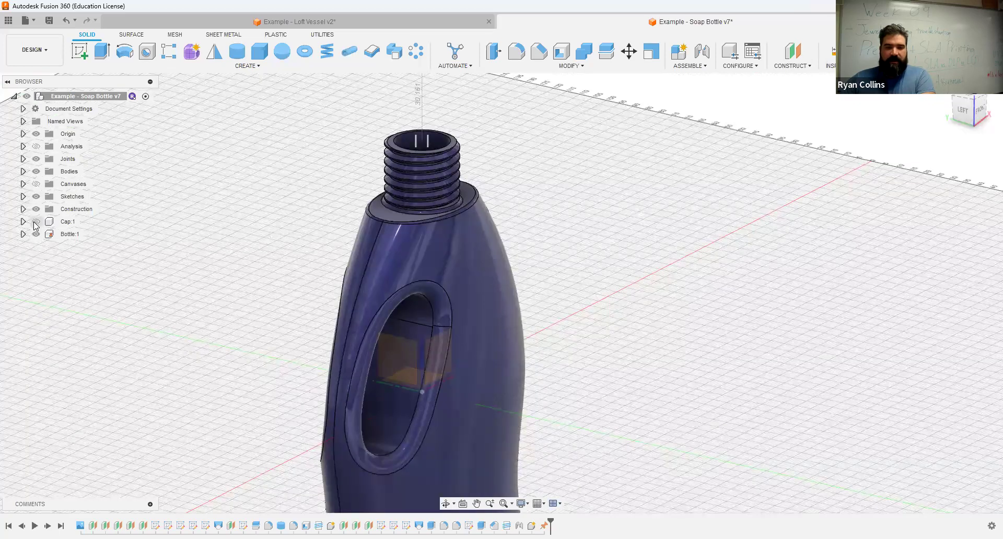
- Show the soap bottle's cap, hide the Bottle component and the Bodies folder, and examine the cap's internal threads
left_click(36, 222)
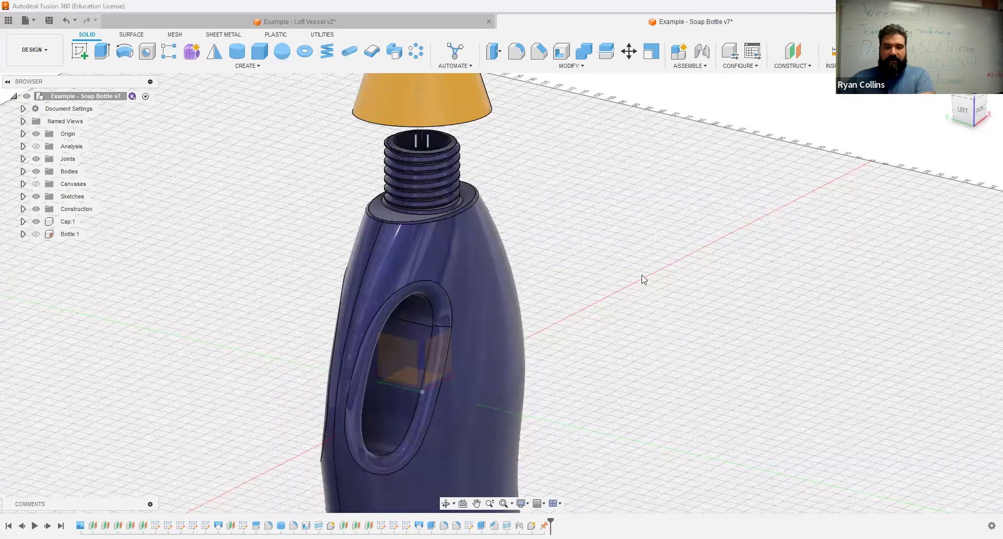
middle_click_drag(645, 275, 606, 201, "shift")
left_click(43, 234)
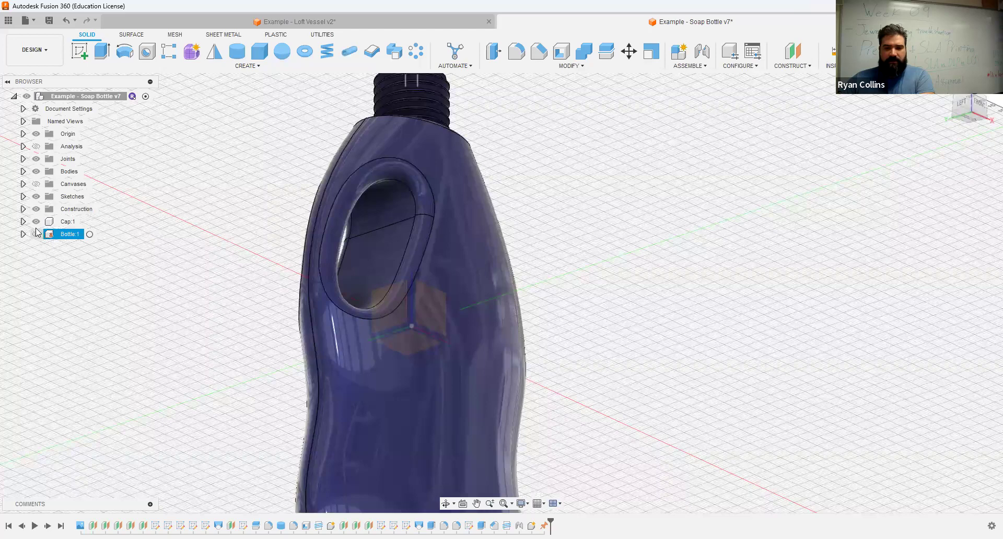
left_click(36, 171)
middle_click_drag(555, 166, 564, 271)
middle_click_drag(581, 315, 608, 381, "shift")
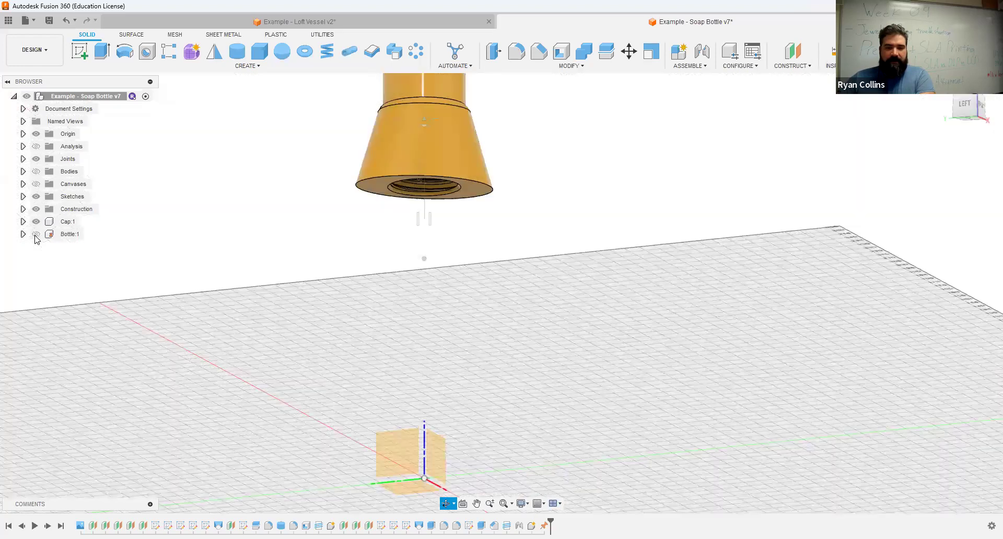
- Restore the visibility of the Bottle component and the Bodies folder to view the complete soap bottle
left_click(36, 234)
scroll(93, 279, "down", 2)
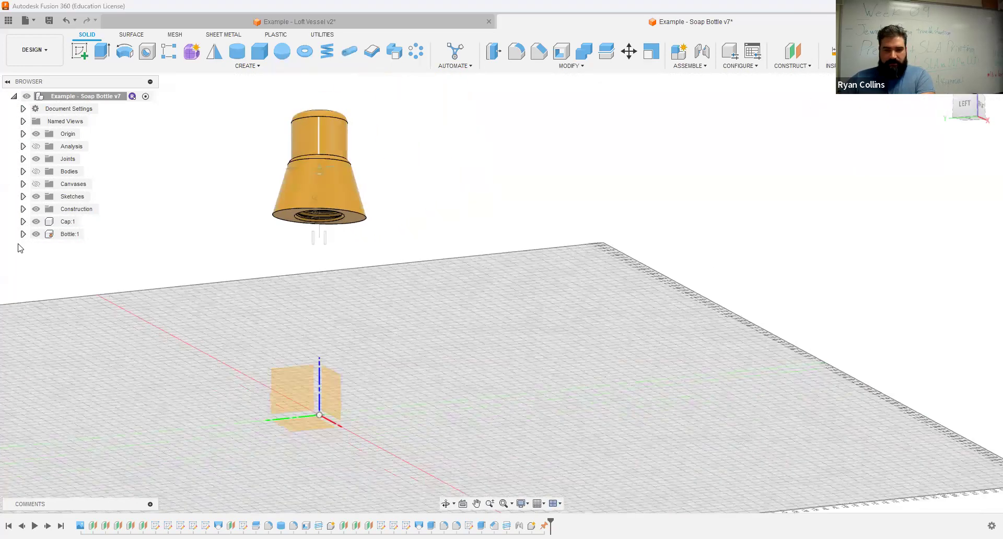
left_click(23, 234)
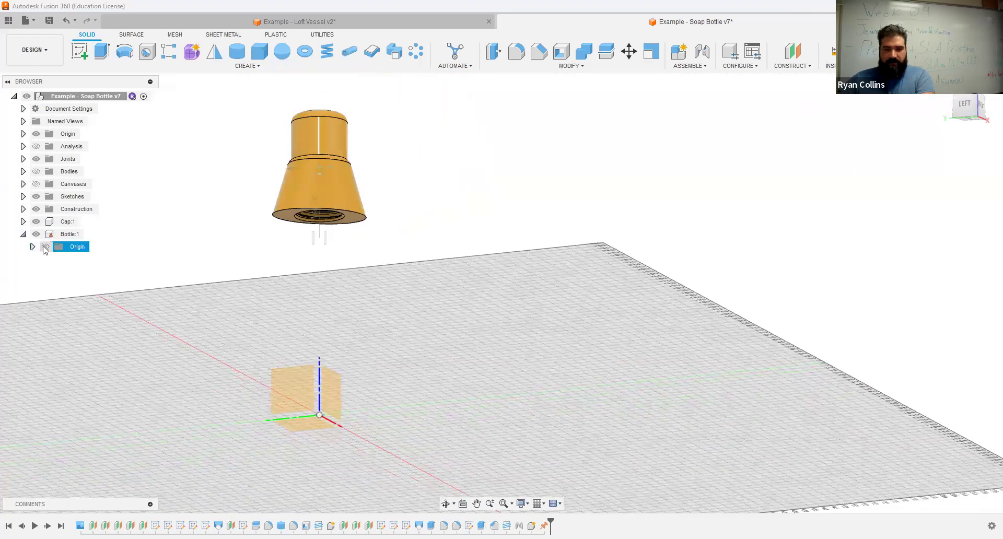
left_click(23, 235)
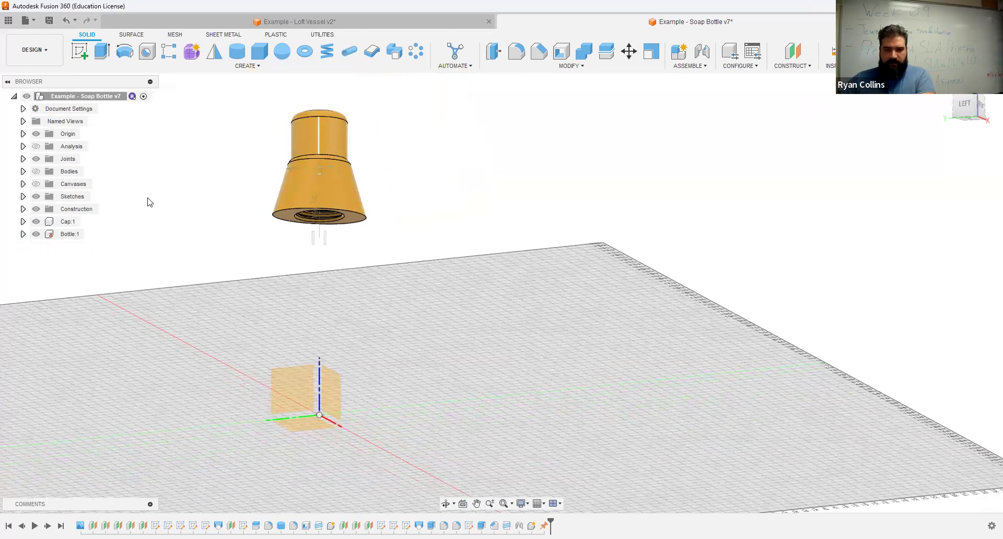
scroll(355, 347, "down", 4)
middle_click_drag(488, 266, 634, 442, "shift")
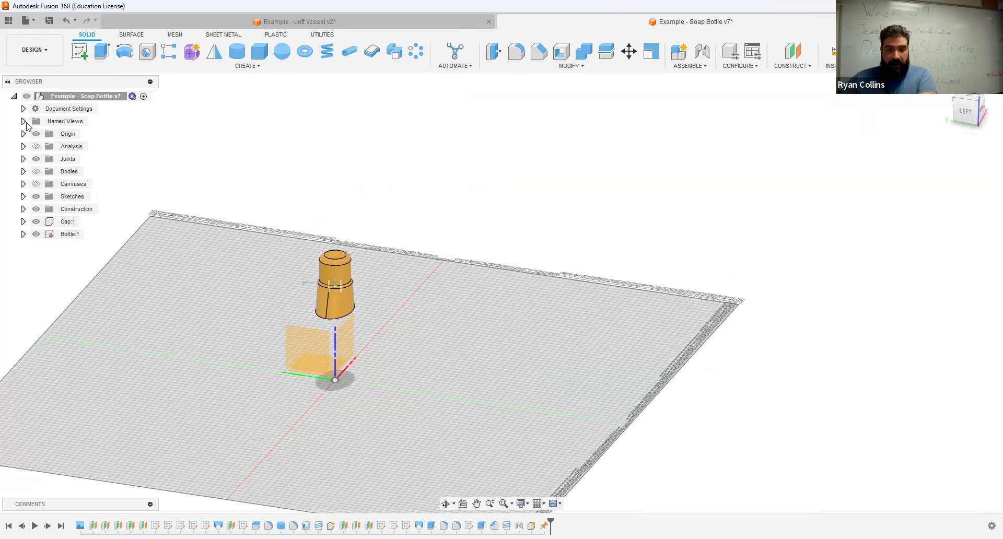
left_click(38, 172)
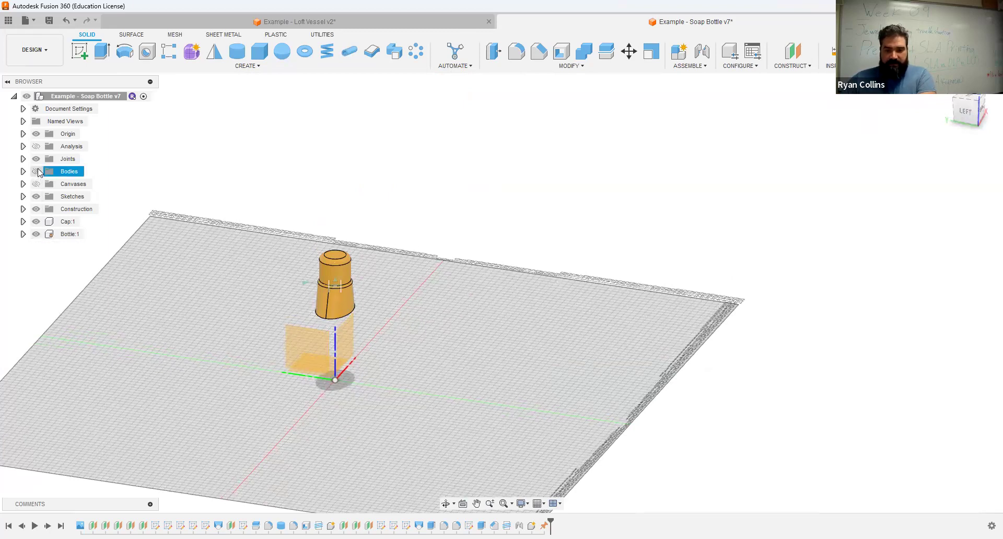
left_click(36, 171)
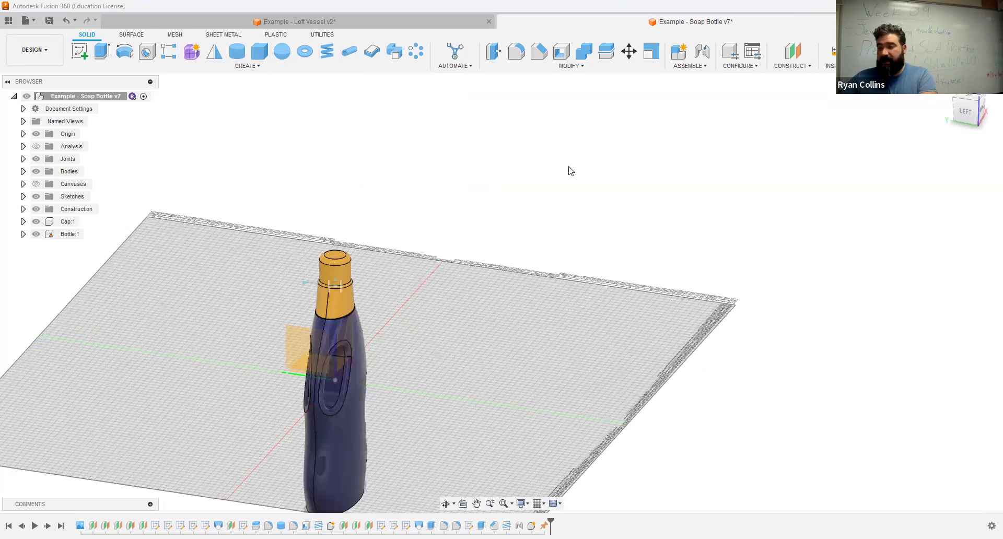
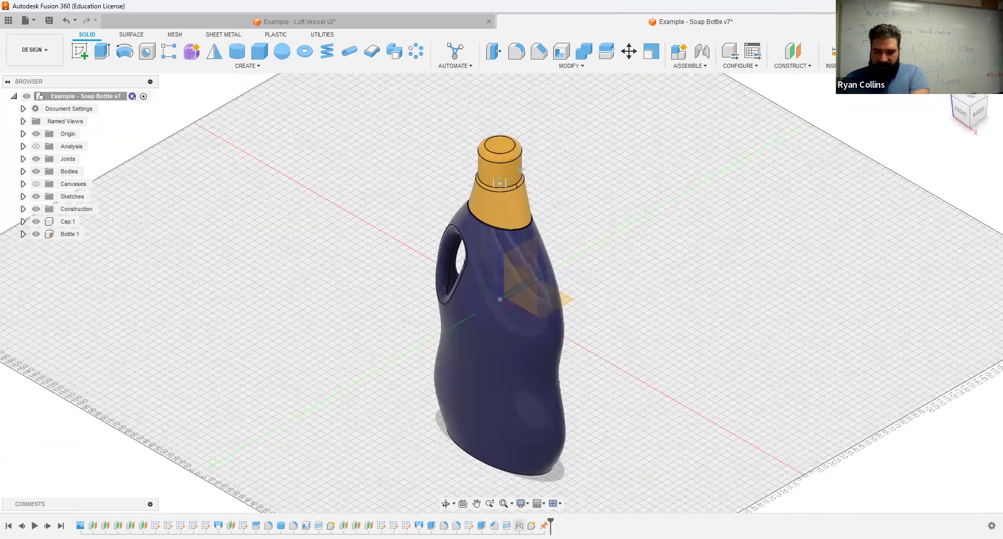
- Roll the timeline back to just before the bottle's loft and show Sketch1 through Sketch5
left_click_drag(154, 522, 212, 525)
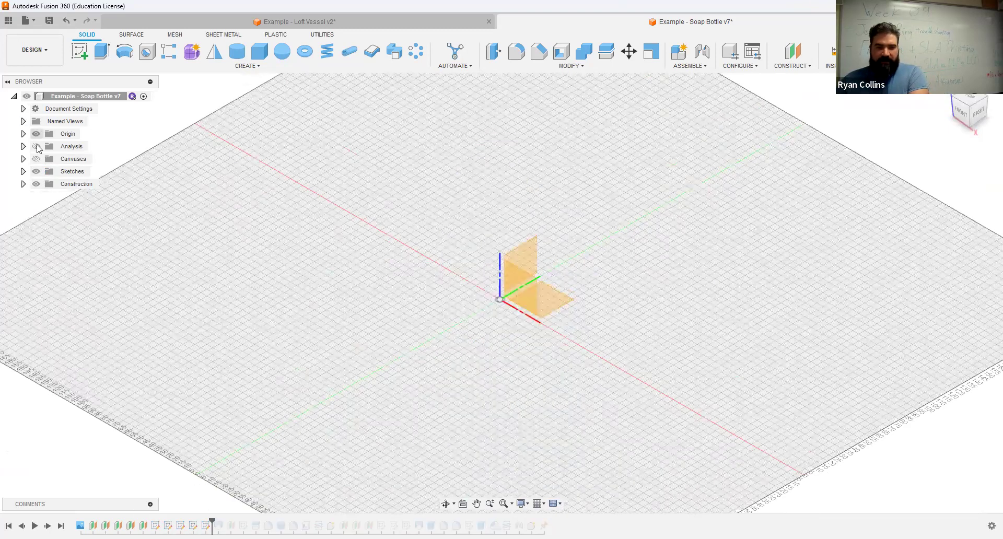
left_click(22, 171)
left_click(45, 184)
left_click(46, 196)
left_click(45, 209)
left_click(46, 221)
left_click(45, 234)
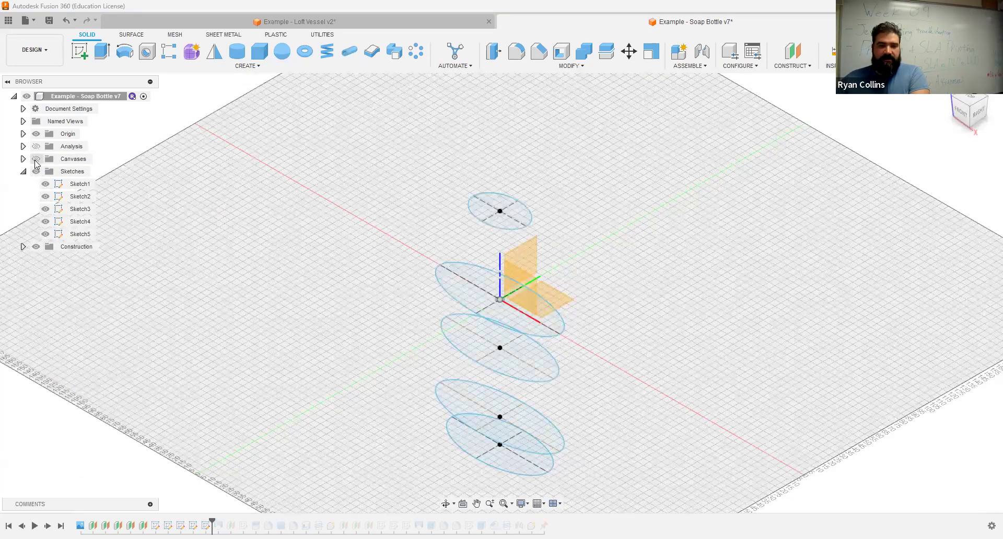
- Show the construction planes Plane1 through Plane5 that carry the bottle's profile sketches
left_click(22, 247)
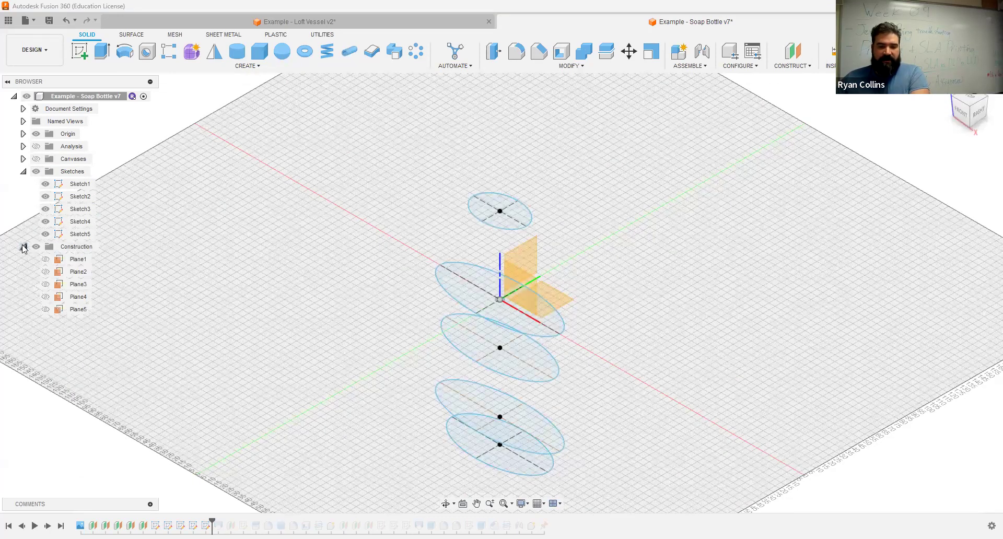
left_click(45, 259)
left_click(45, 272)
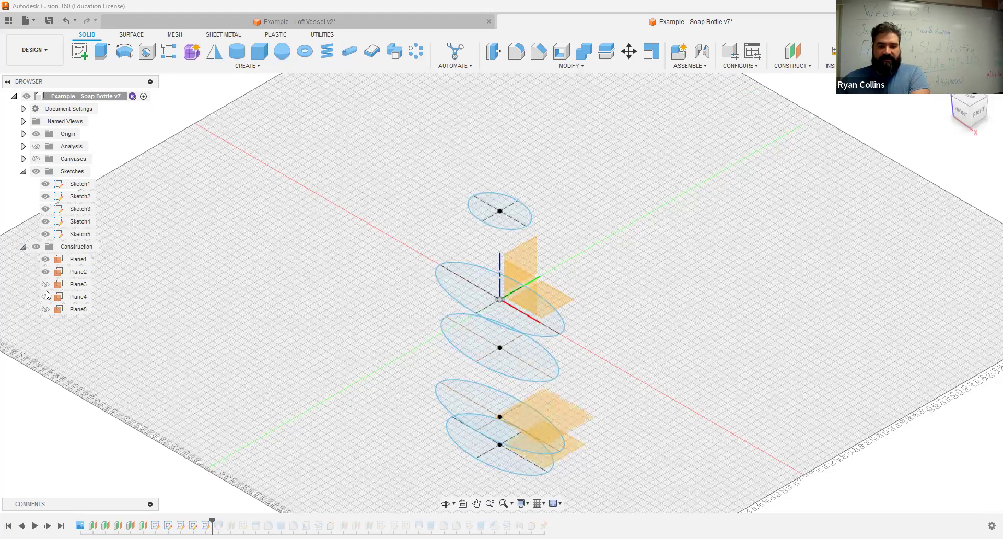
left_click(45, 284)
left_click(45, 296)
left_click(45, 309)
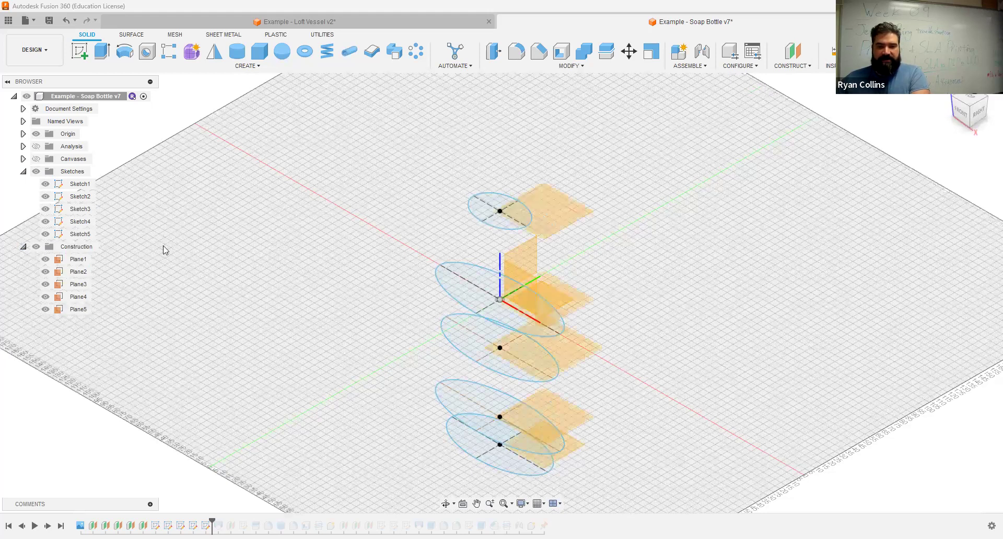
- Show the reference bottle canvas and view it at an angle together with the profile sketches and planes
left_click(36, 159)
mouse_move(258, 308)
middle_mouse_down("shift")
mouse_move(299, 277)
mouse_move(271, 298)
middle_mouse_up("shift")
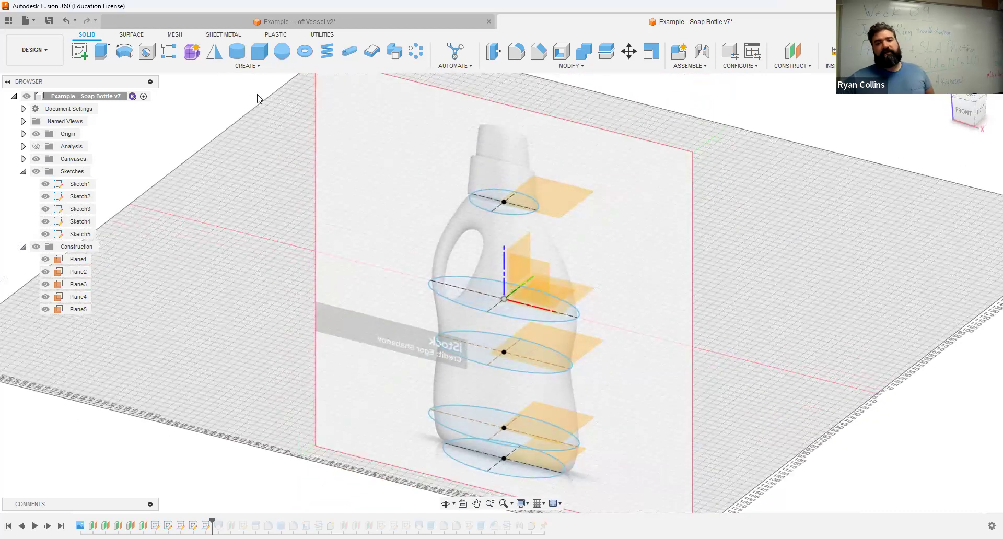
left_click(254, 67)
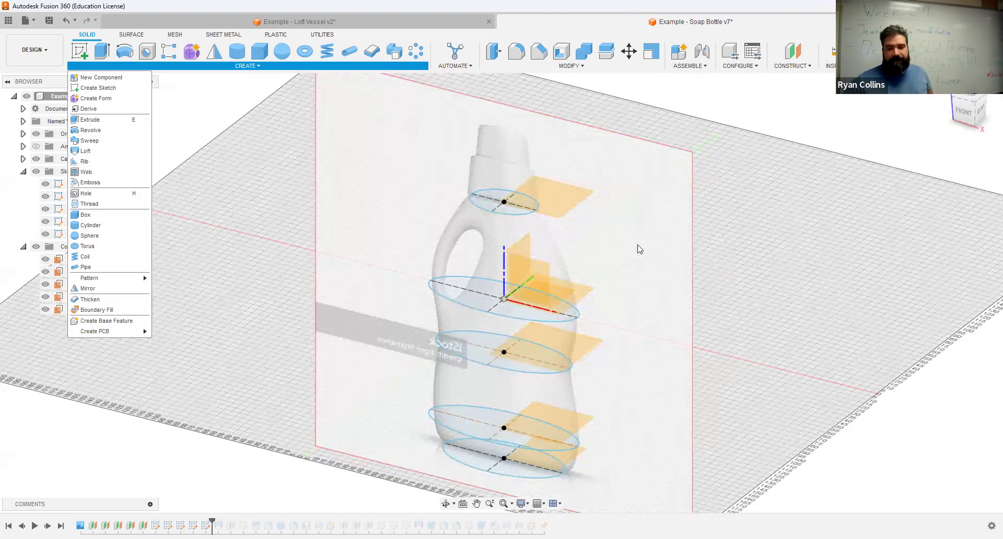
left_click(272, 343)
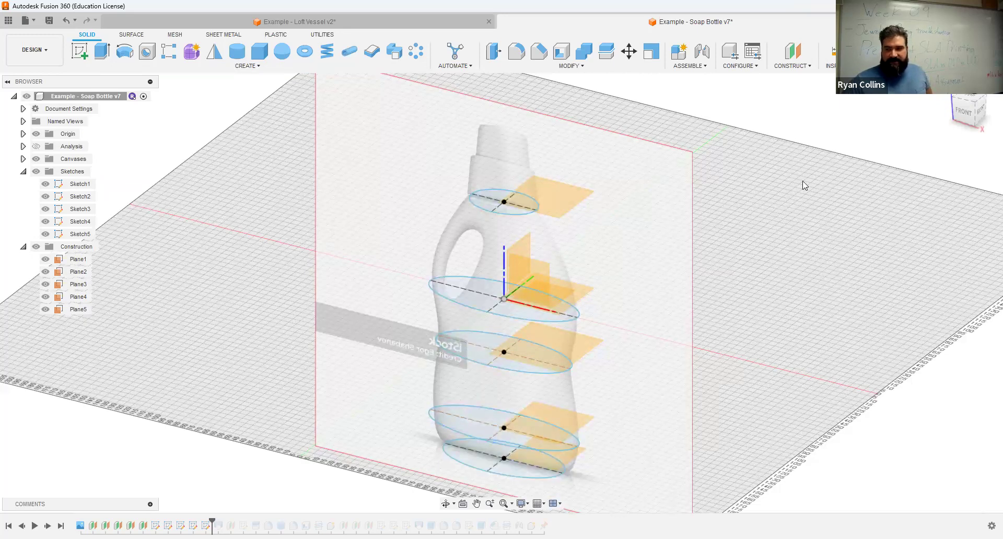
mouse_move(965, 116)
left_mouse_down()
mouse_move(931, 122)
mouse_move(967, 124)
left_mouse_up()
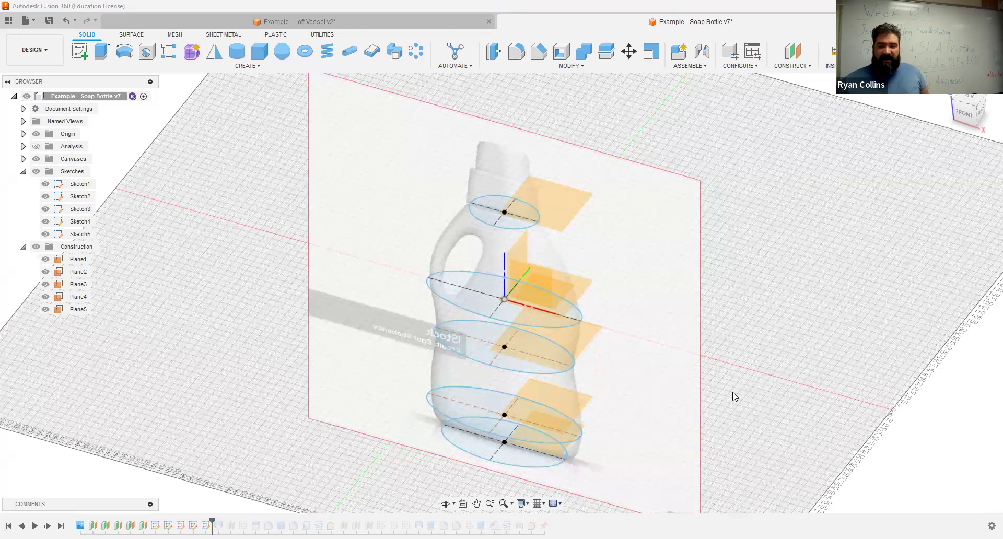
- Switch to the browser, look through the detergent bottle image results for reference shapes, and return to Fusion 360
key("alt+Tab")
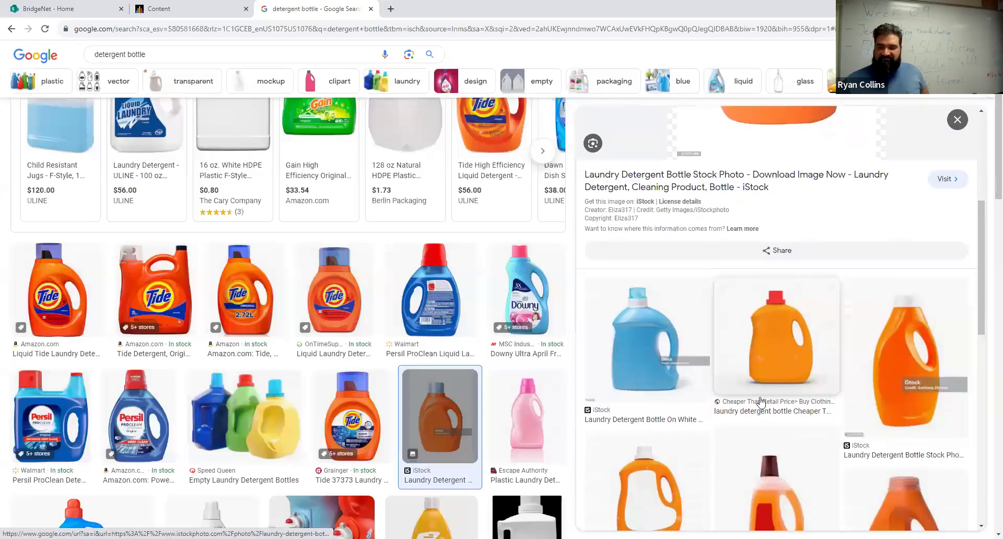
scroll(761, 401, "down", 5)
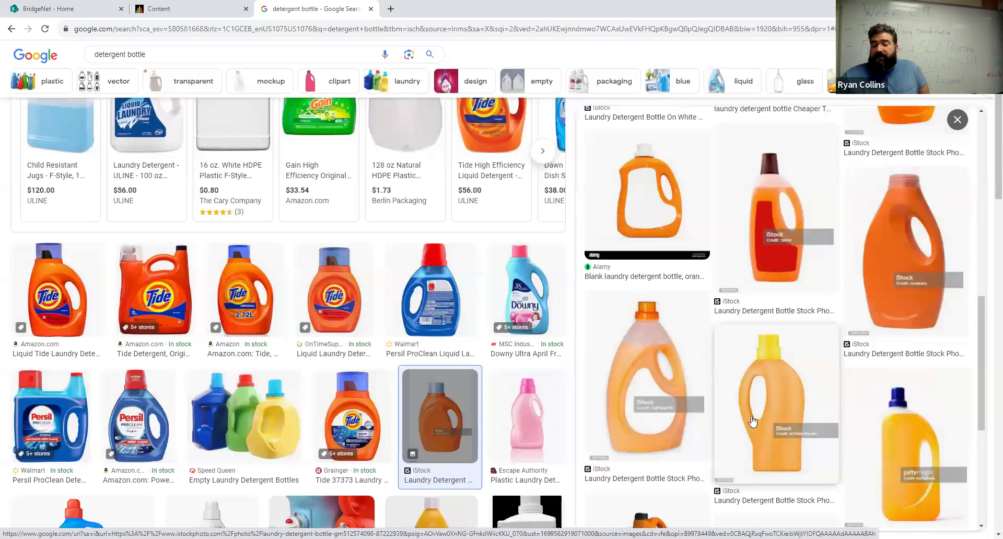
scroll(752, 421, "up", 5)
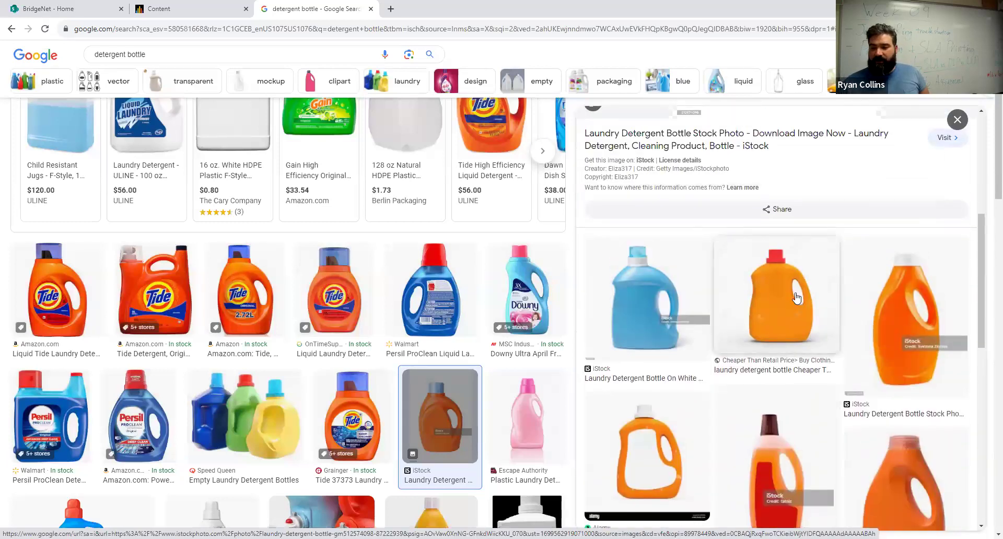
scroll(772, 375, "down", 5)
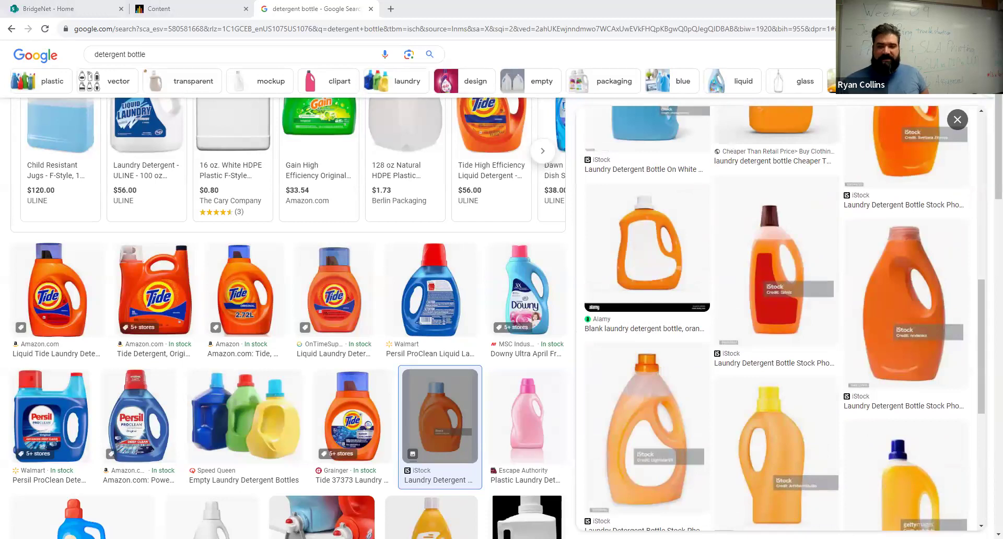
key("alt+Tab")
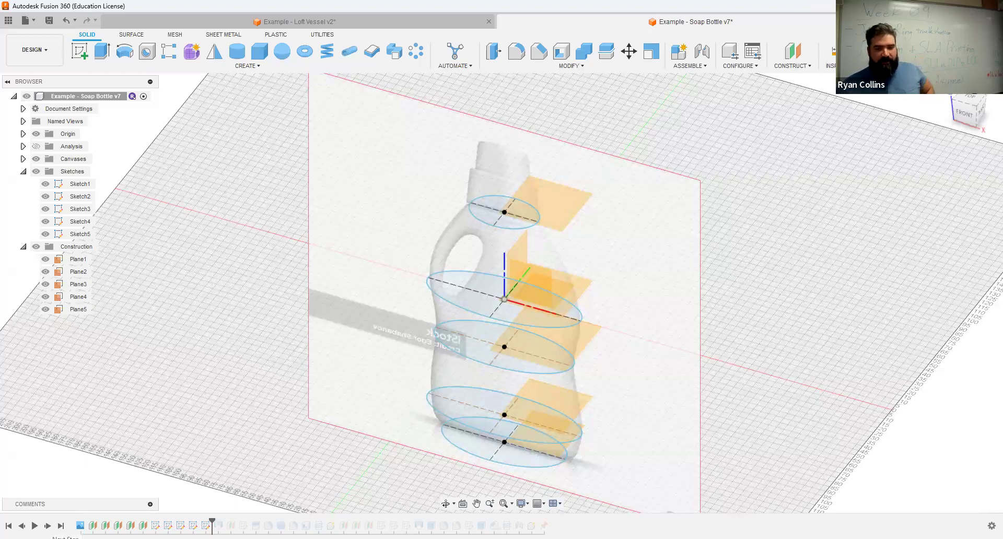
- Advance the timeline past the loft, show Body1, and view the lofted bottle from the front against the canvas
left_click(47, 525)
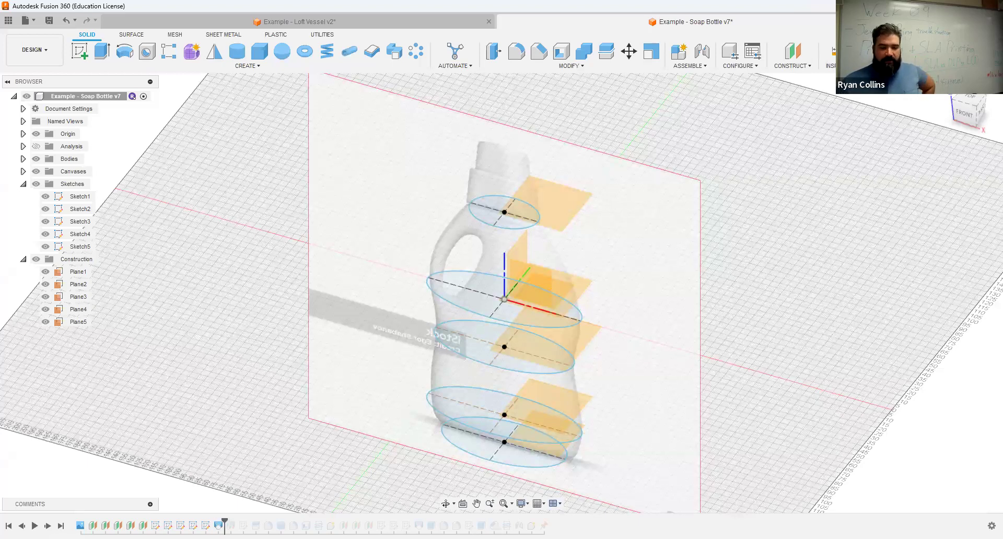
left_click(23, 159)
left_click(45, 171)
left_click(581, 361)
left_click(619, 325)
middle_click_drag(616, 315, 365, 277, "shift")
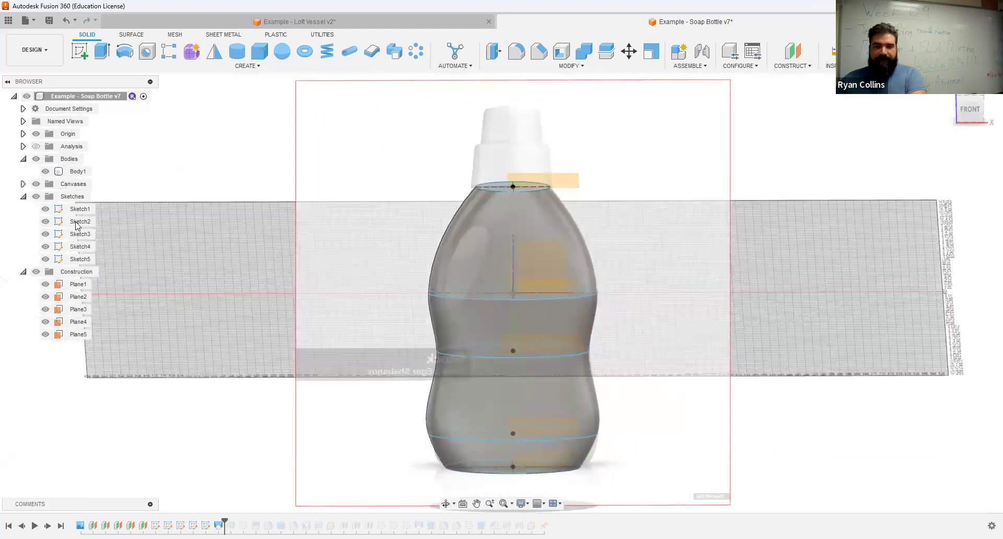
- Hide the canvas to examine the lofted body alone, and show it again to compare the shape with the reference
left_click(36, 184)
middle_click_drag(582, 318, 492, 285, "shift")
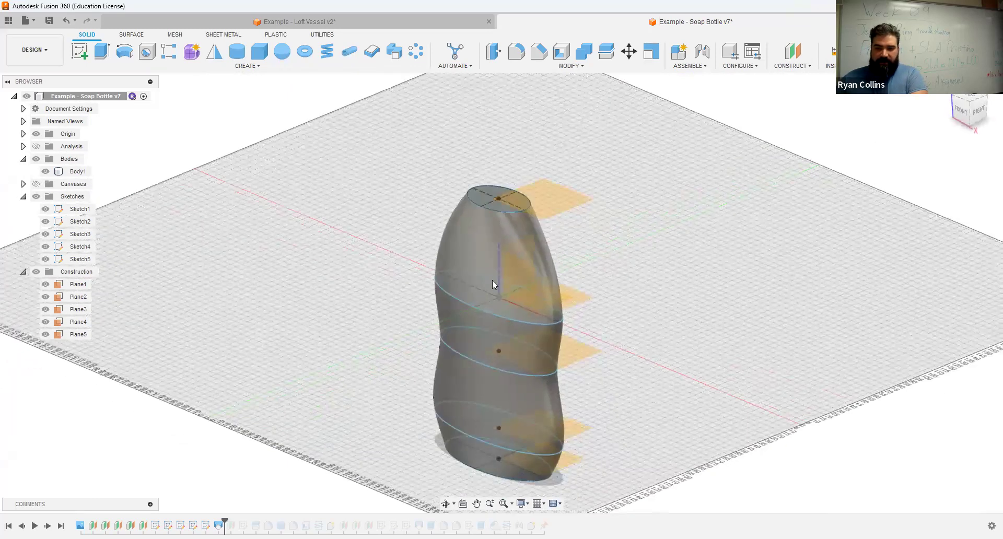
left_click(36, 183)
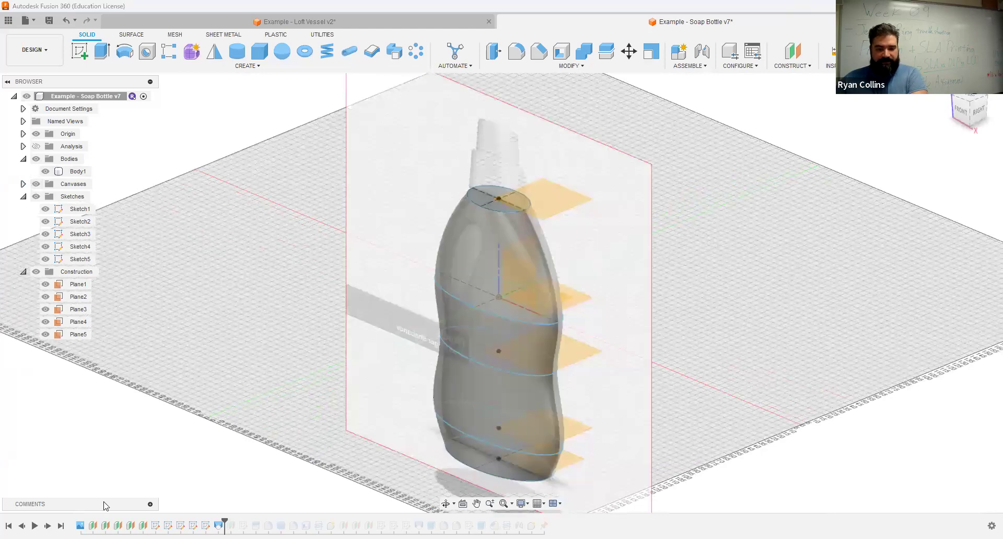
middle_click_drag(760, 231, 714, 275, "shift")
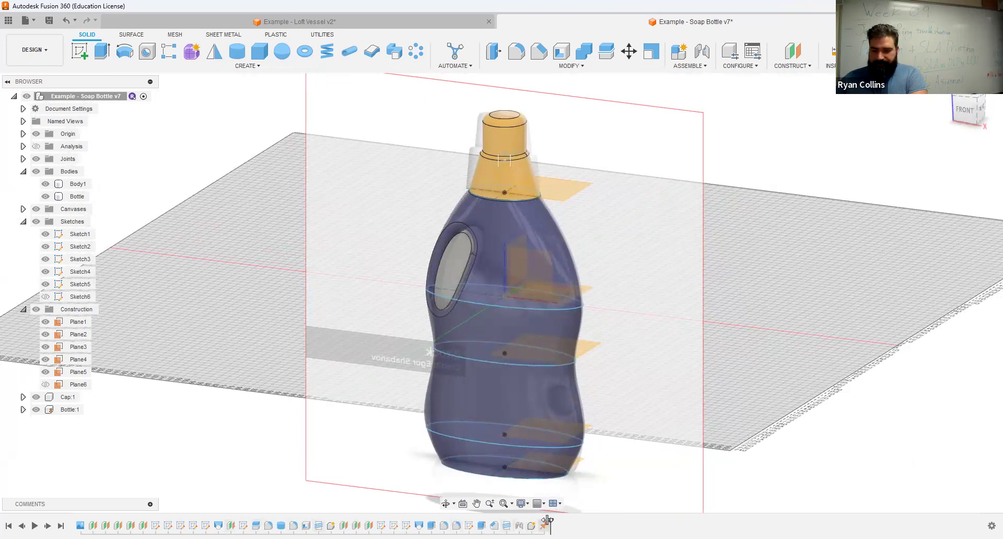
- Set the timeline just after the handle split, show Sketch6, and examine the handle opening on the bottle
left_click_drag(227, 522, 250, 523)
left_click(47, 526)
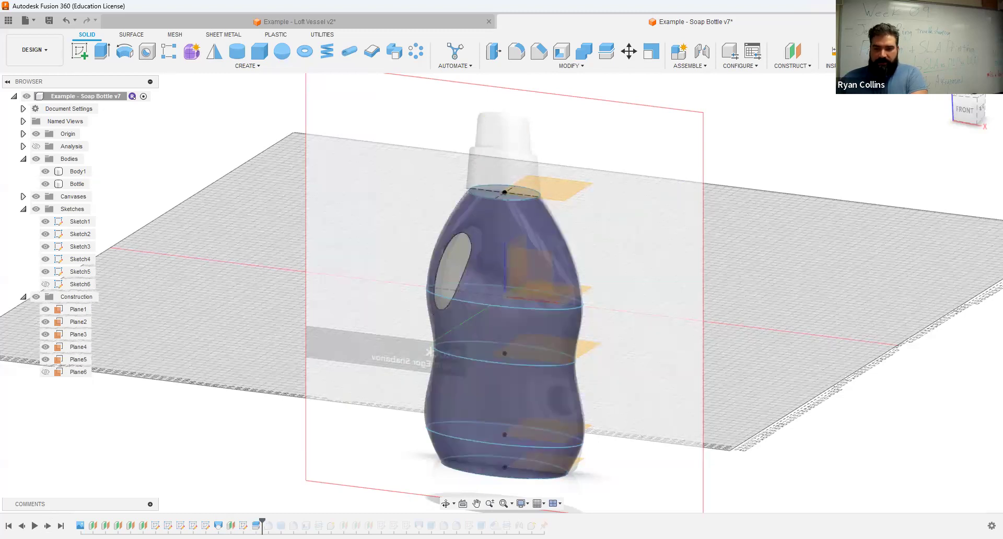
middle_click_drag(606, 358, 716, 384, "shift")
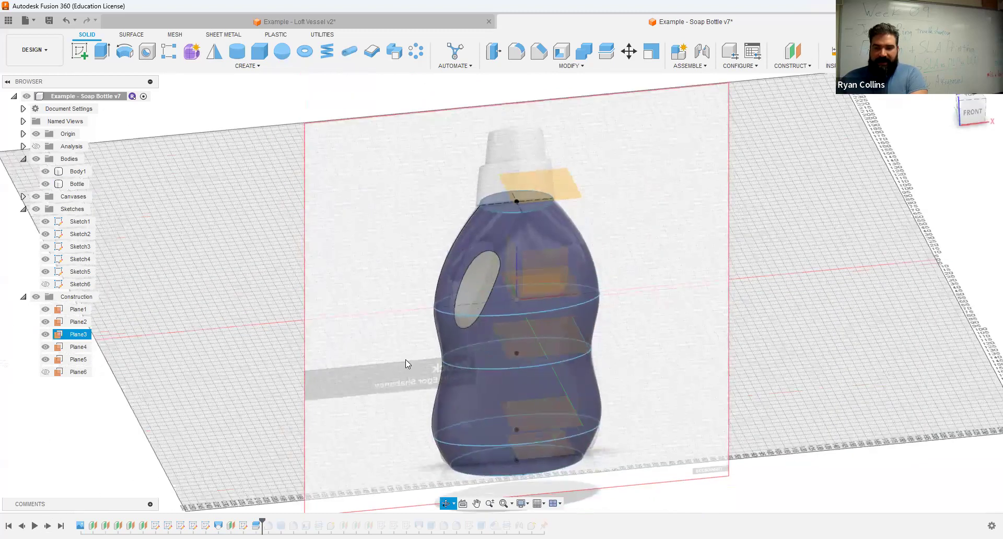
left_click(46, 284)
middle_click_drag(555, 323, 555, 307, "shift")
scroll(454, 284, "up", 5)
middle_click_drag(356, 304, 317, 438, "shift")
scroll(409, 305, "down", 5)
middle_click_drag(598, 189, 502, 244, "shift")
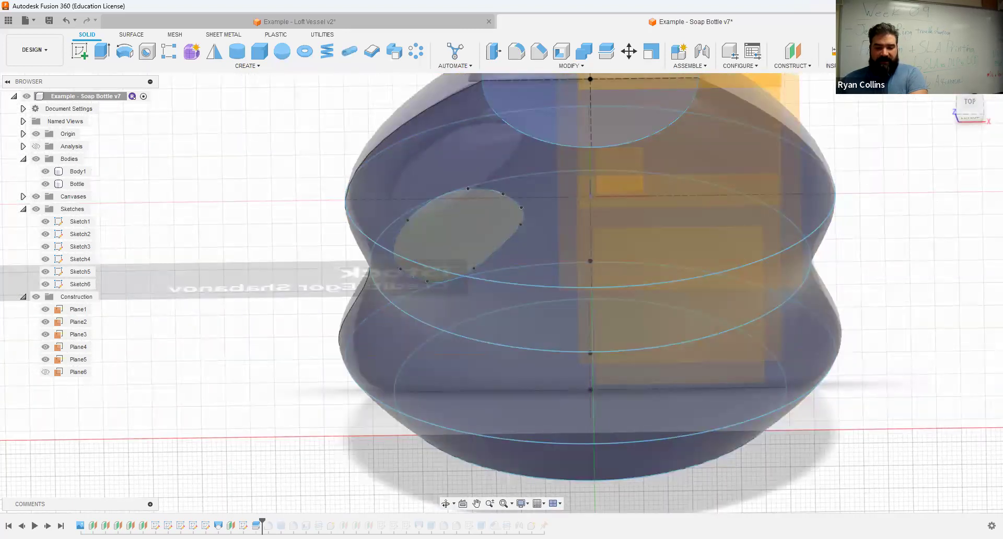
- Roll the timeline back to just before the handle split, and show and select Plane6
left_click_drag(262, 522, 250, 523)
mouse_move(163, 440)
middle_mouse_down("shift")
mouse_move(150, 415)
mouse_move(181, 298)
mouse_move(215, 353)
mouse_move(300, 381)
mouse_move(265, 384)
mouse_move(276, 380)
middle_mouse_up("shift")
scroll(276, 364, "down", 5)
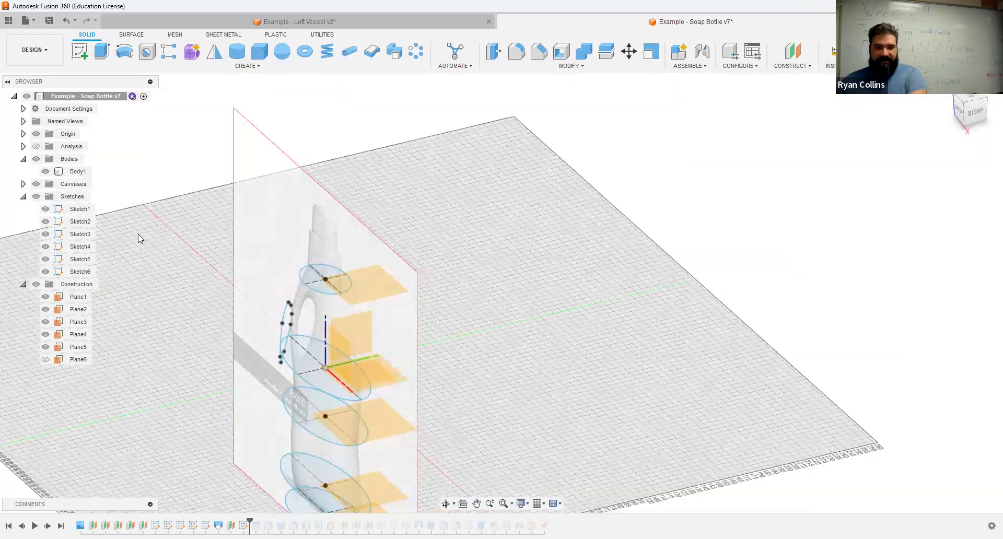
left_click(45, 360)
left_click(78, 359)
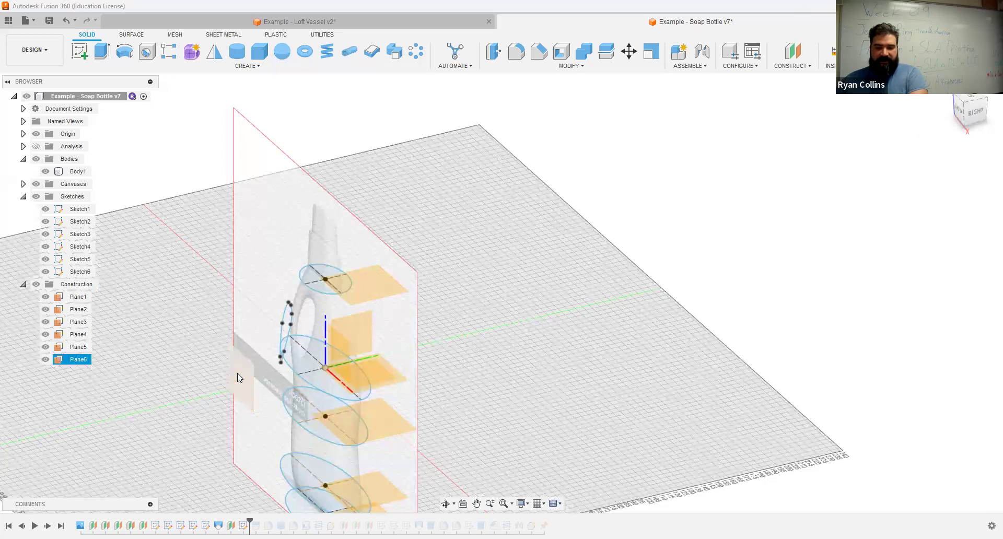
- View the handle sketch from the front and at an angle to compare it with the canvas and Plane6
middle_click_drag(198, 380, 497, 330, "shift")
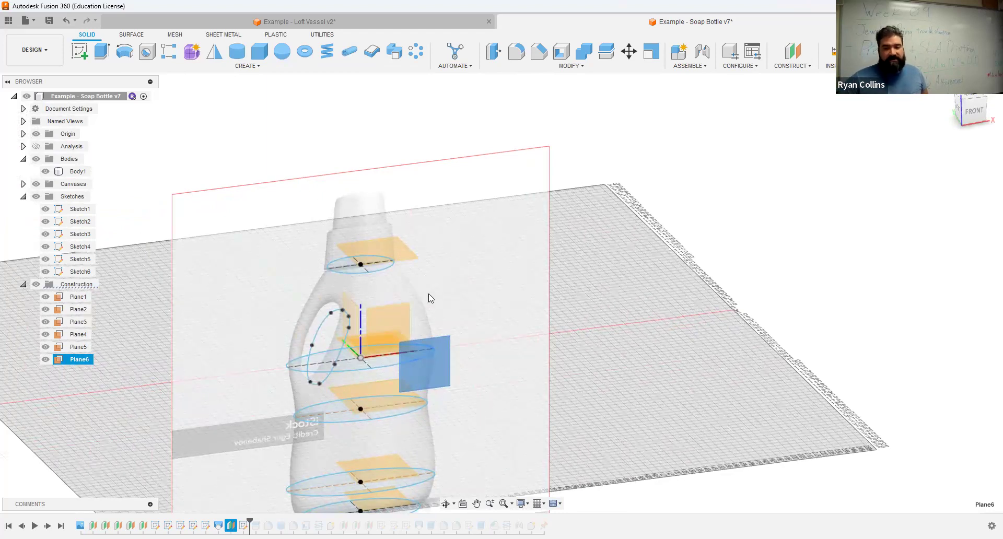
left_click(965, 104)
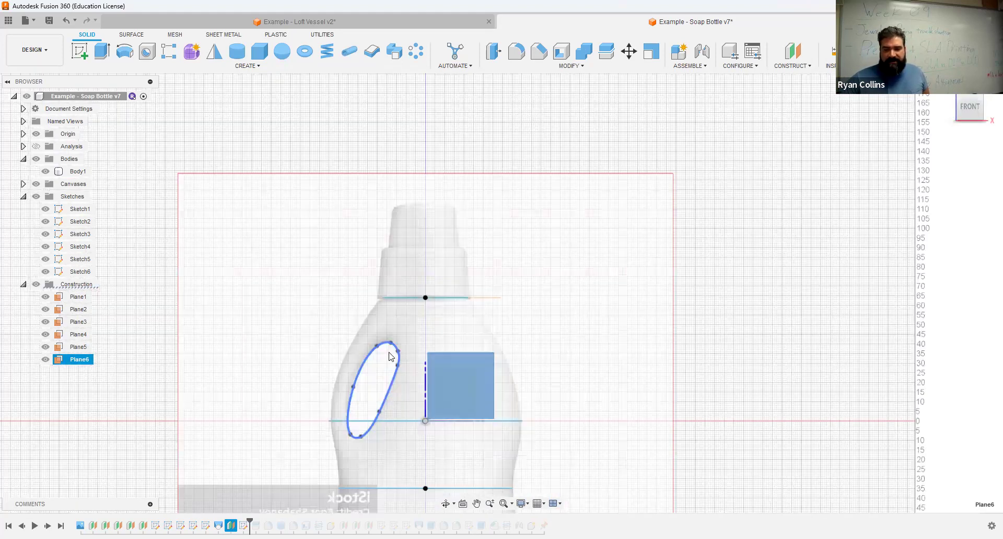
scroll(389, 357, "up", 3)
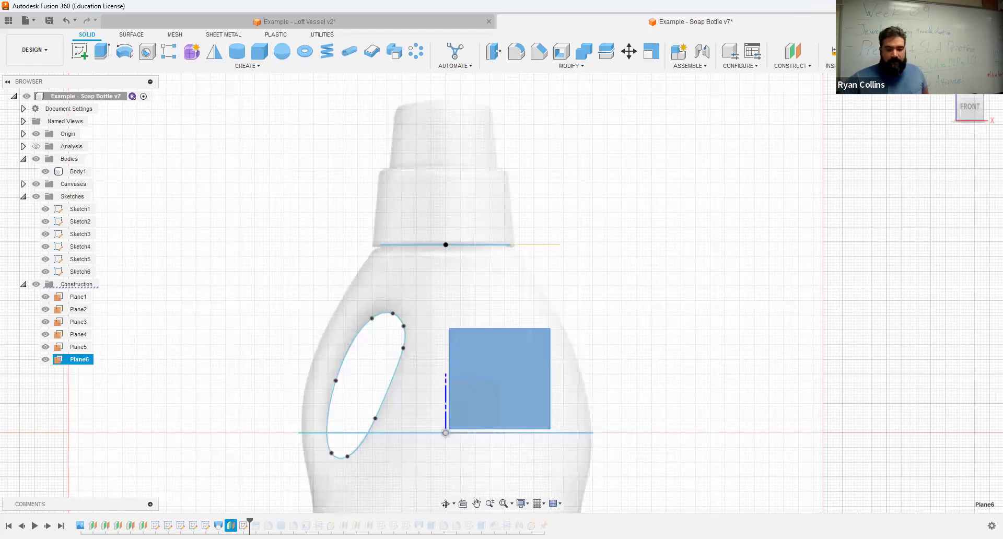
middle_click_drag(760, 282, 504, 371, "shift")
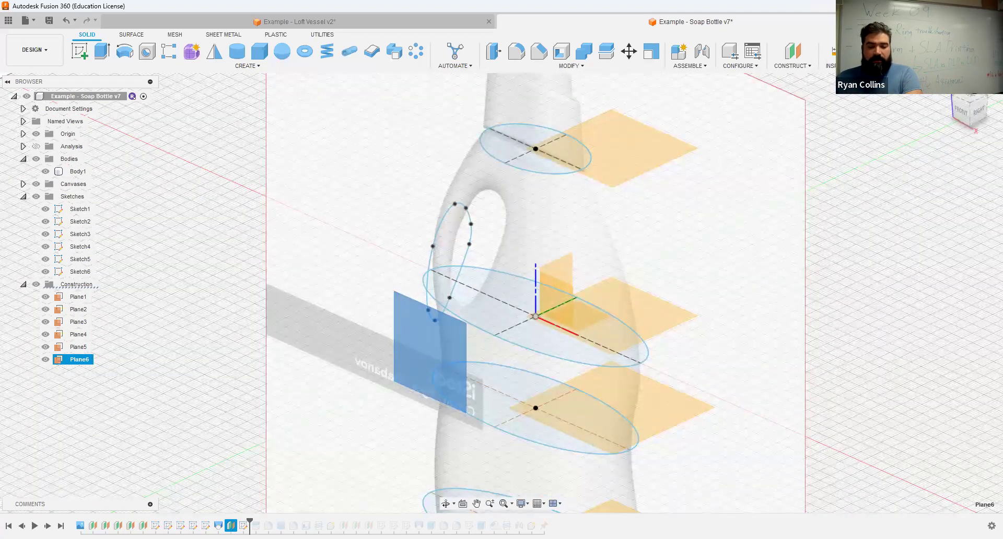
- Compare the model before and after the handle split from several angles, leaving the timeline just after the split feature
left_click_drag(250, 522, 262, 522)
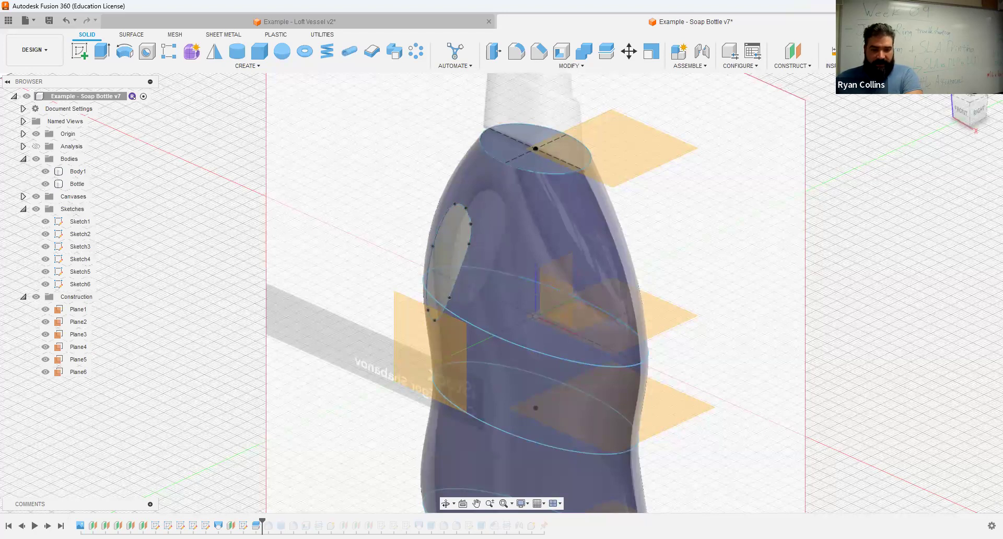
key("ctrl+z")
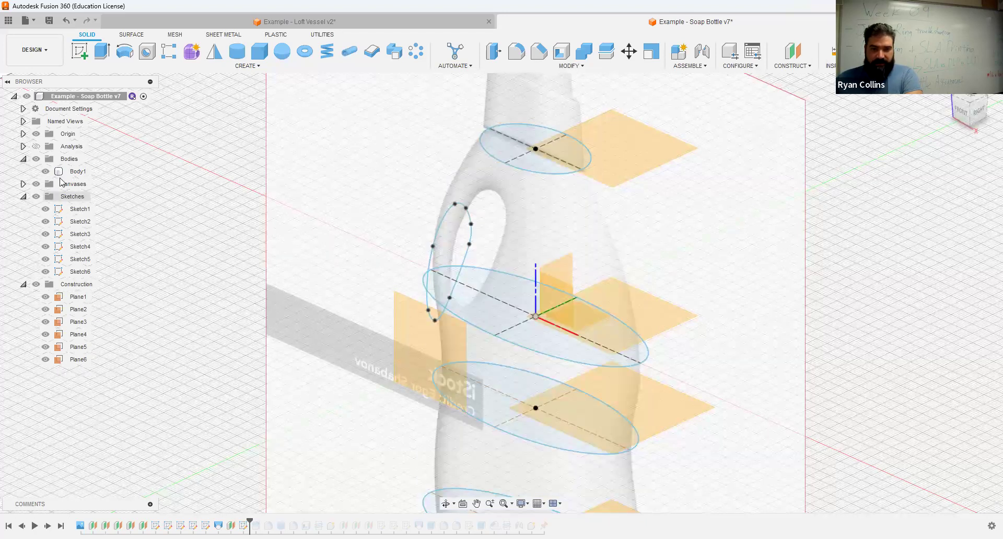
mouse_move(316, 375)
middle_mouse_down("shift")
mouse_move(366, 372)
mouse_move(336, 372)
mouse_move(317, 388)
middle_mouse_up("shift")
middle_click_drag(376, 383, 396, 371, "shift")
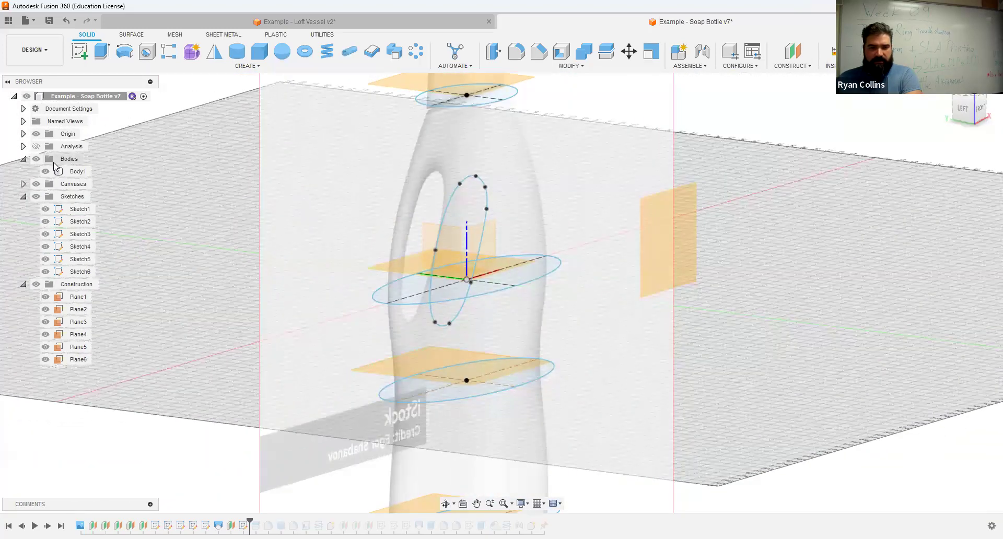
scroll(240, 364, "down", 3)
middle_click_drag(546, 290, 532, 308, "shift")
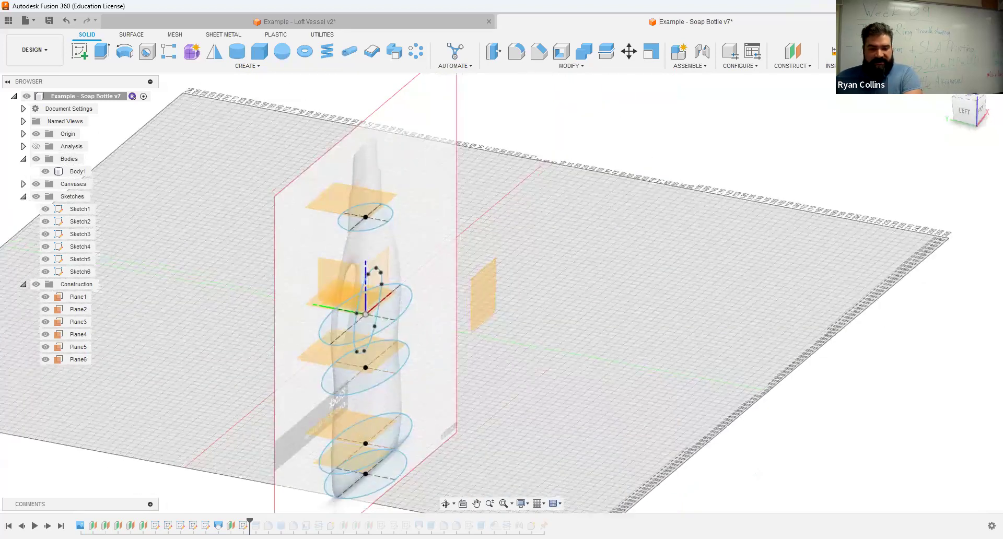
key("Right")
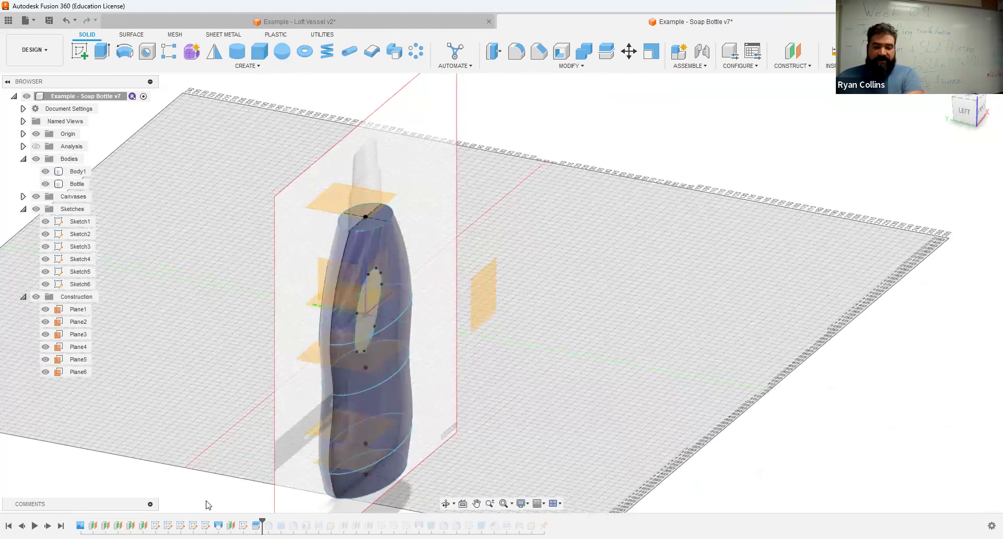
- Open the handle split feature for editing, examine its splitting tool from several angles, and leave the feature unchanged
left_click(256, 525)
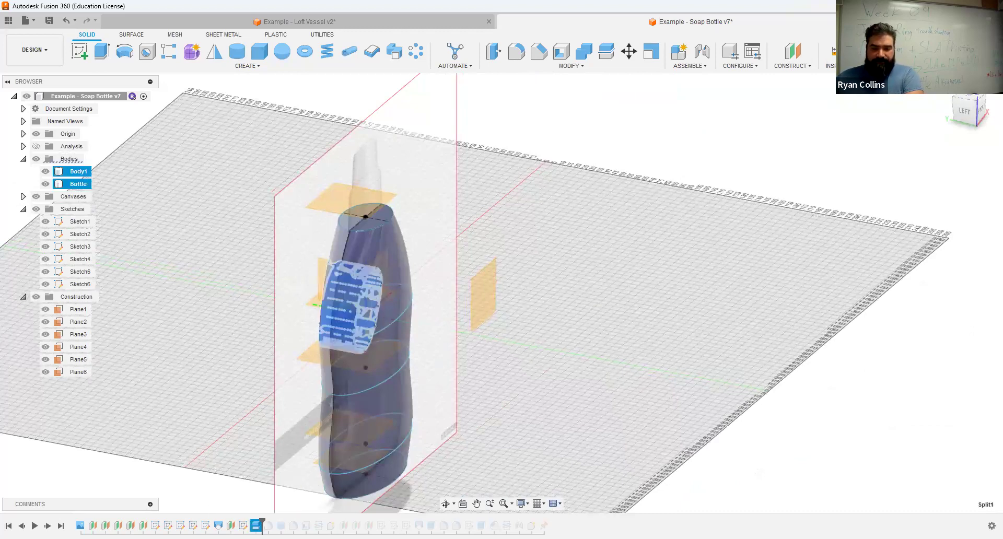
right_click(256, 525)
middle_click_drag(473, 332, 522, 317, "shift")
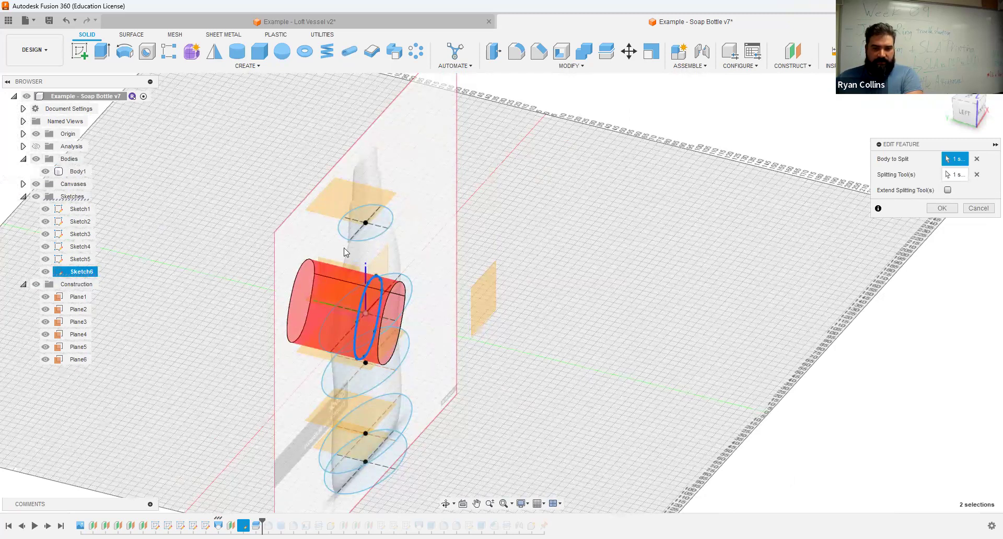
middle_click_drag(611, 342, 232, 235, "shift")
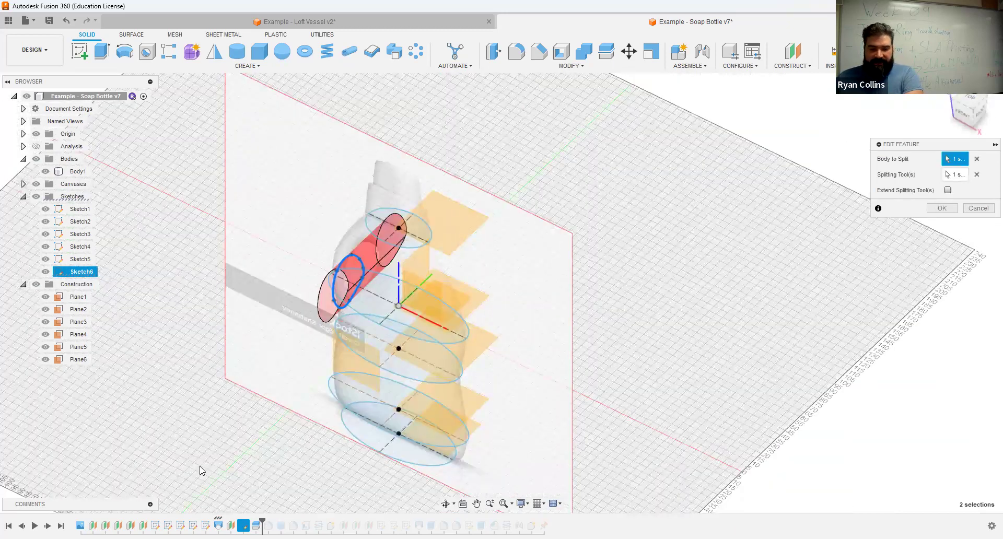
left_click(978, 208)
- Select the split-off handle piece, hide Body1, and inspect the handle opening in the bottle from near the front
scroll(389, 292, "up", 5)
middle_click_drag(414, 292, 415, 233, "shift")
left_click(309, 310)
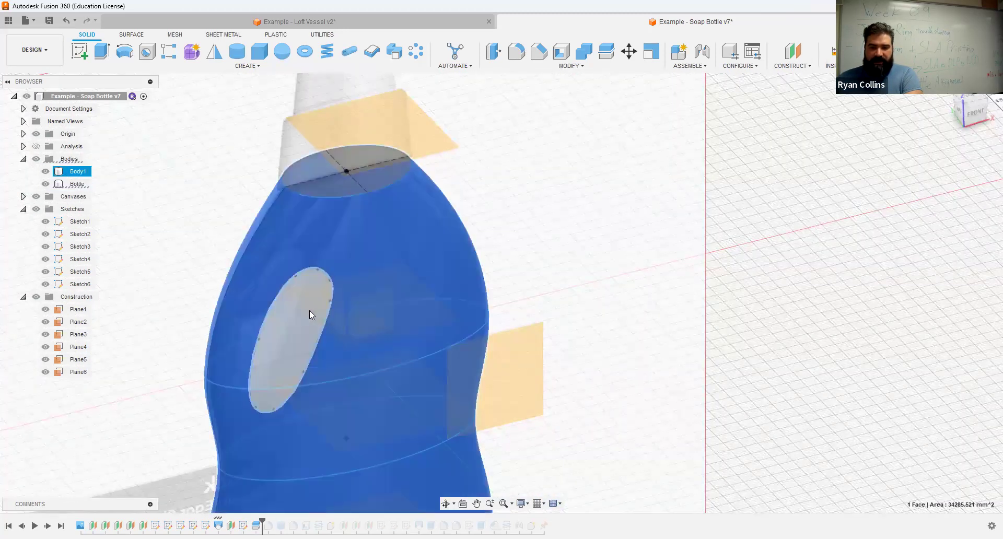
left_click(309, 310)
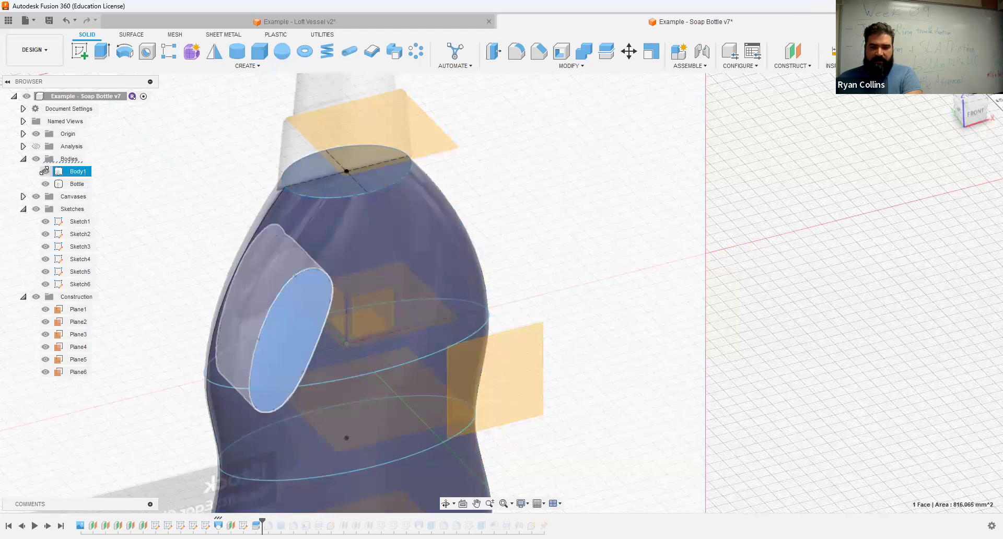
left_click(45, 171)
middle_click_drag(660, 266, 595, 251, "shift")
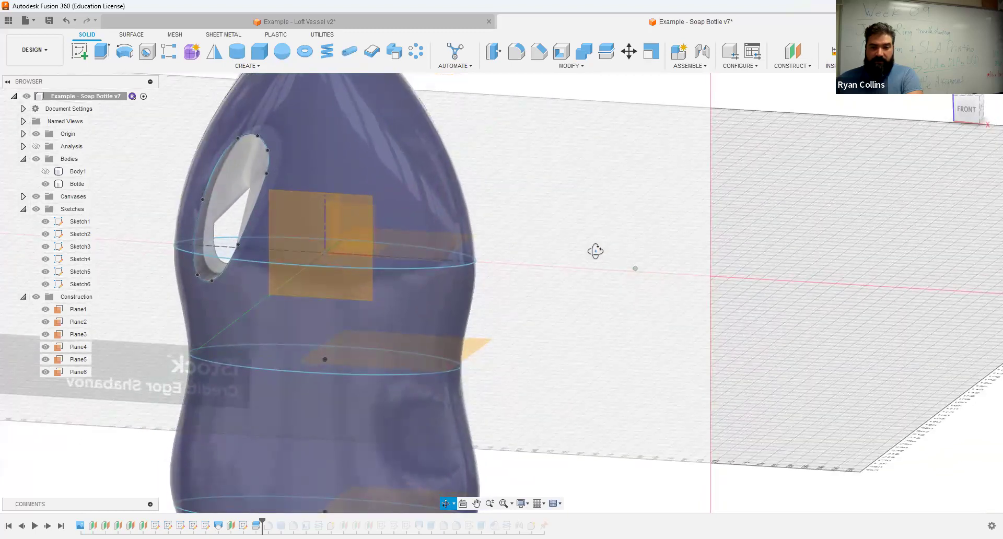
middle_click_drag(632, 249, 605, 249, "shift")
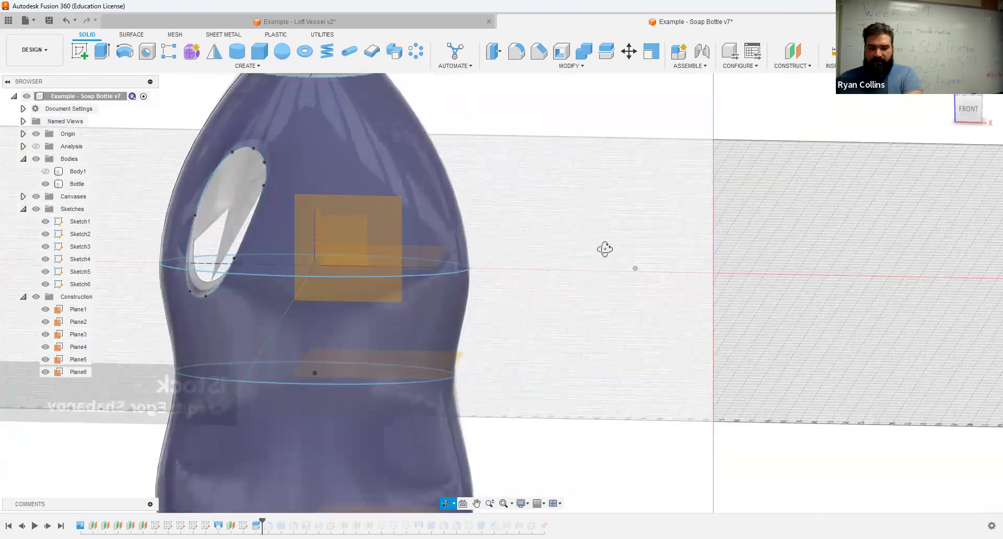
- Step the timeline forward past the handle edge fillet, back to before the split, and forward to just after the split to compare the opening
left_click(47, 525)
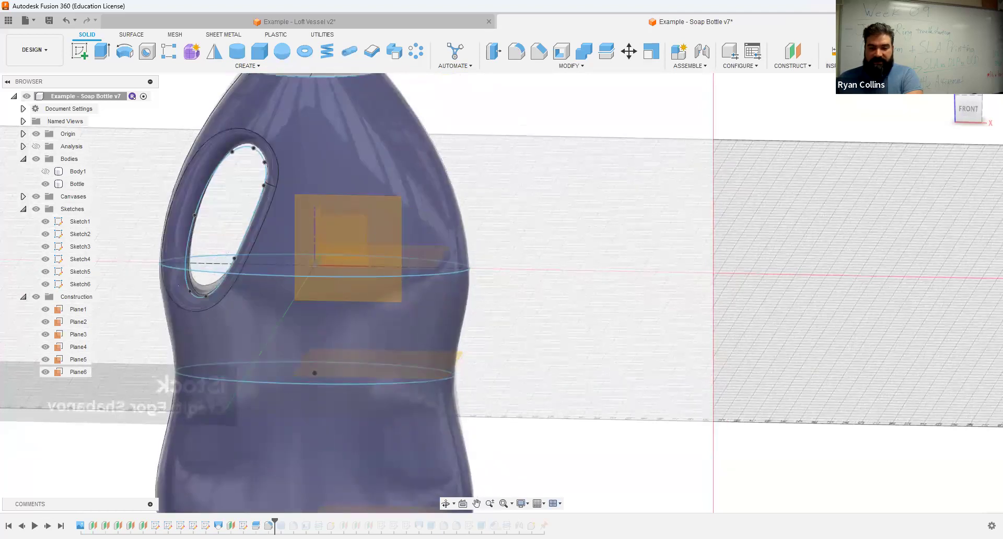
left_click(22, 526)
left_click(22, 526)
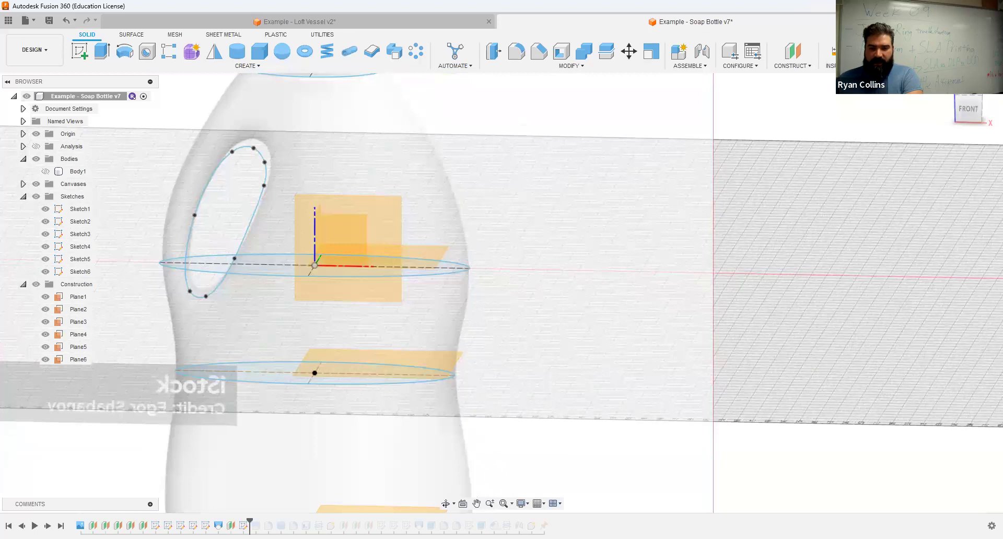
left_click(47, 526)
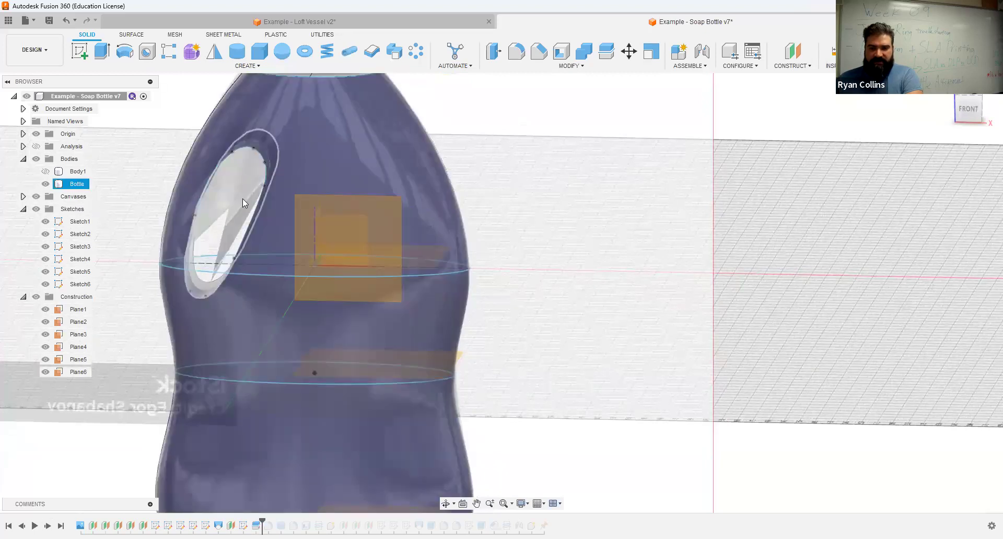
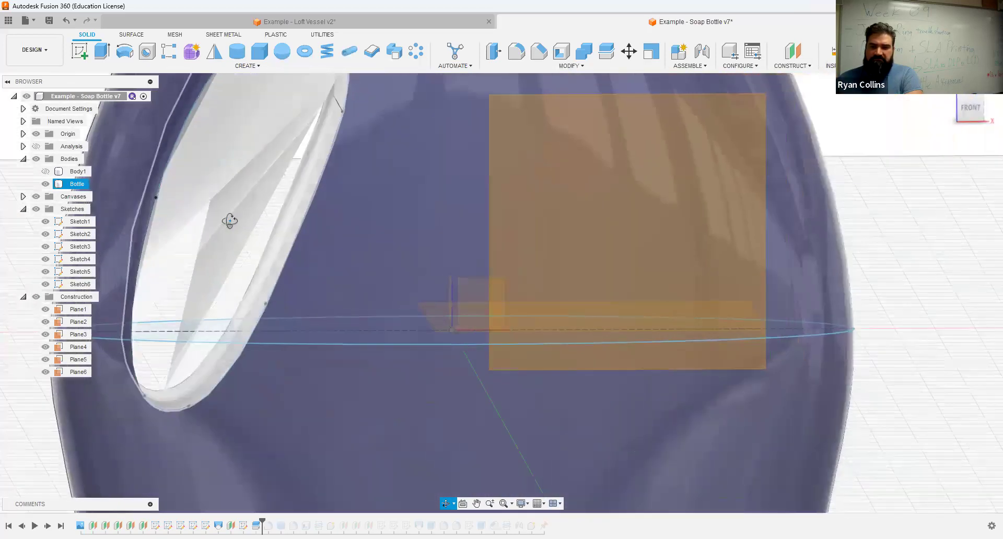
- Clear the selection, step the timeline forward to include the handle edge fillet, and inspect the rounded handle opening from the front-left
key("Escape")
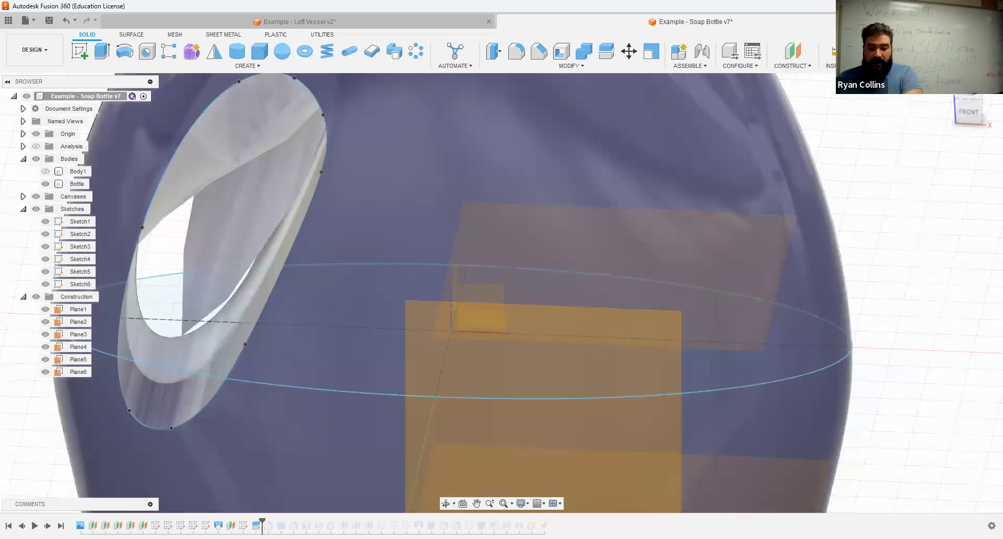
key("Right")
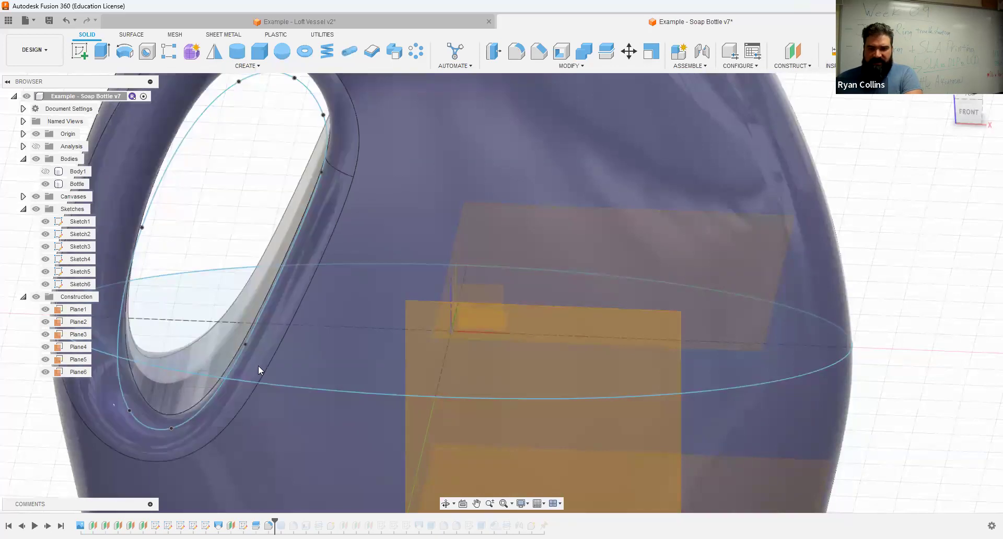
scroll(319, 324, "down", 5)
middle_click_drag(345, 330, 385, 325, "shift")
left_click(385, 325)
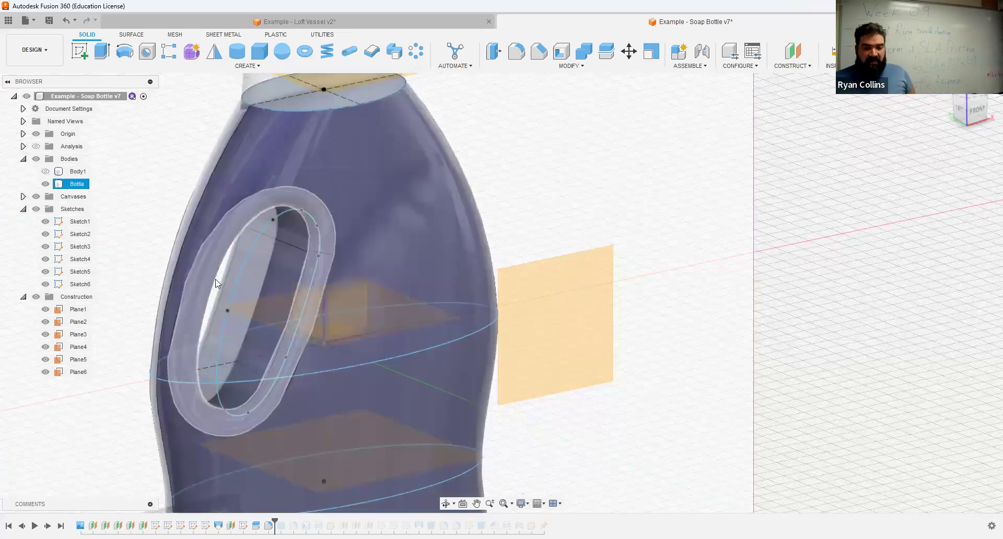
scroll(251, 321, "down", 4)
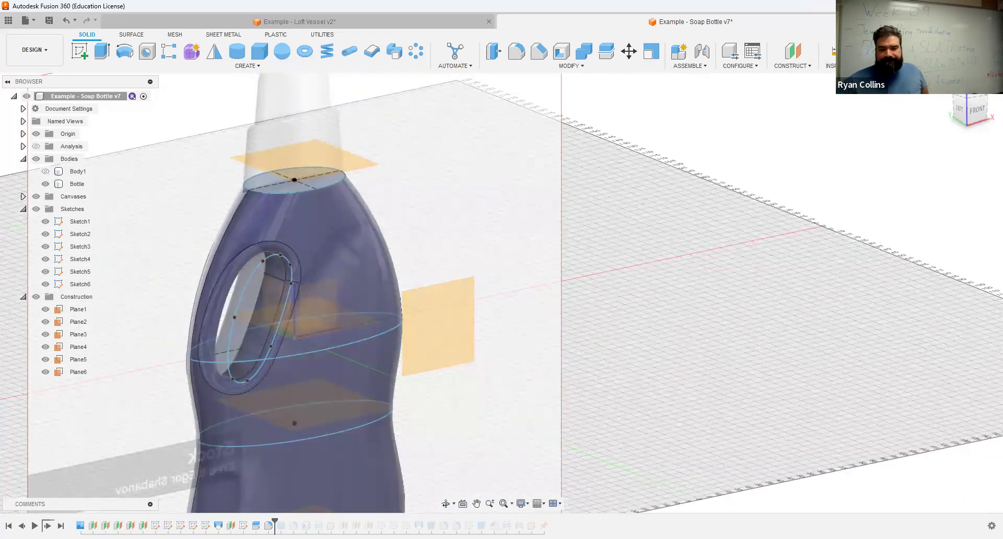
- Step the timeline forward through the neck extrusion, its fillet, the shell and the neck thread, up to the creation of the Cap component
left_click(47, 526)
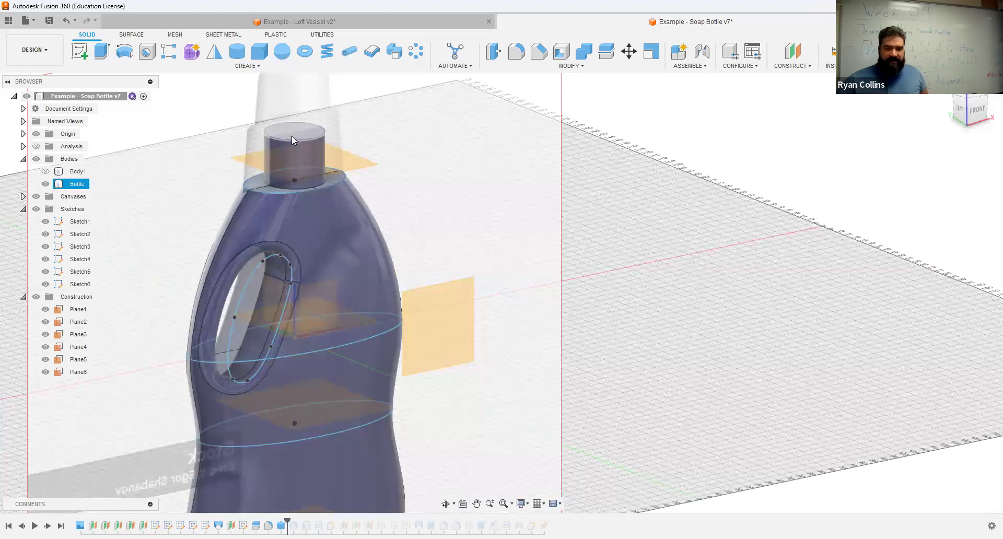
left_click(47, 525)
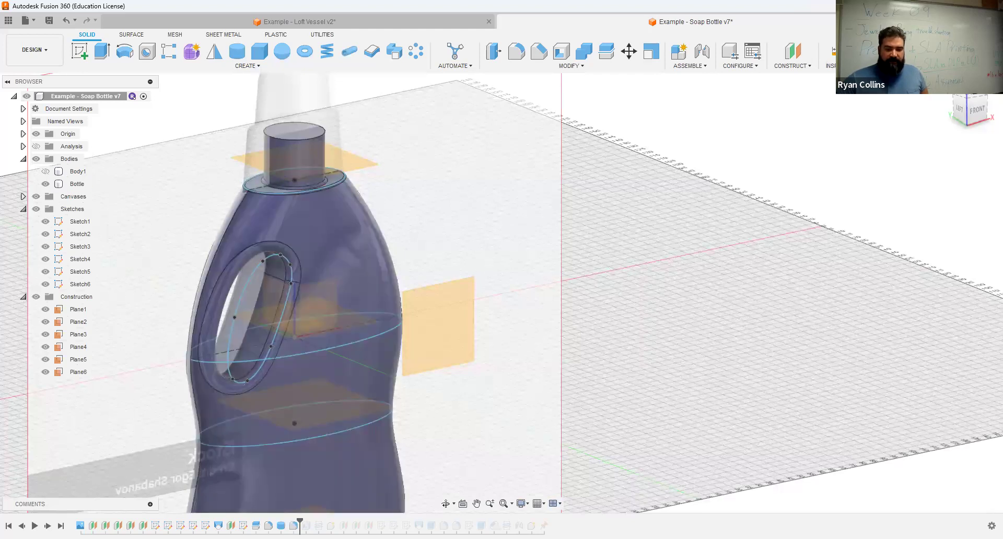
left_click(48, 526)
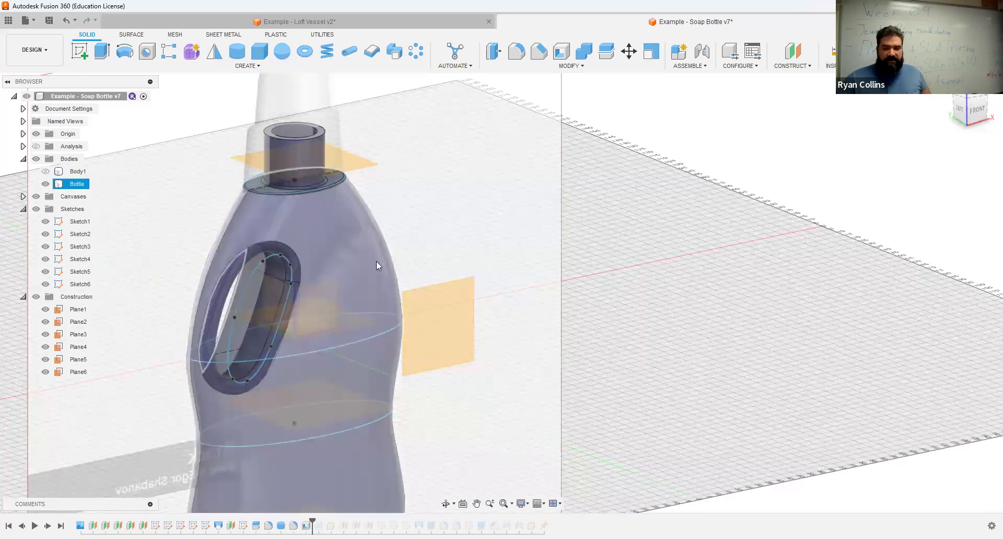
middle_click_drag(387, 214, 356, 230, "shift")
left_click(47, 525)
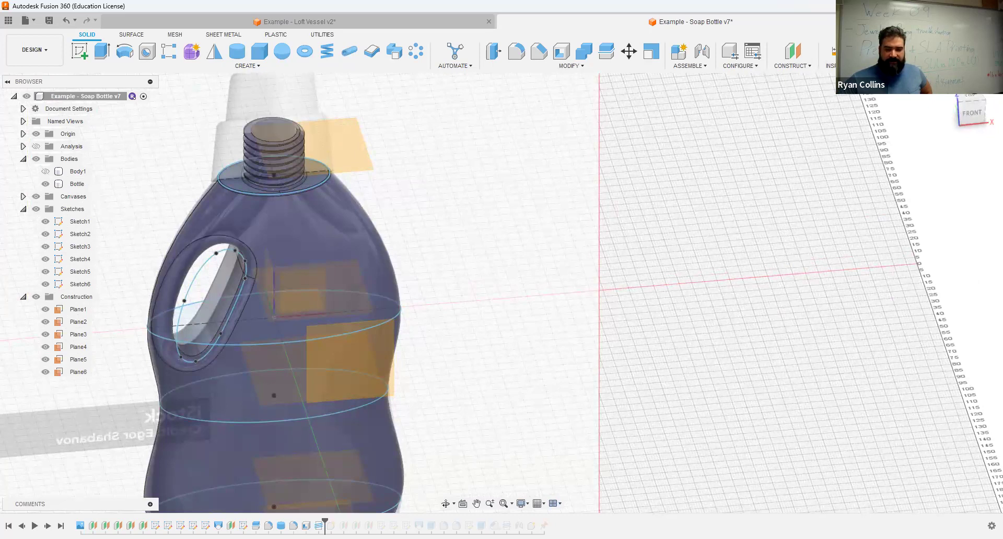
left_click(47, 526)
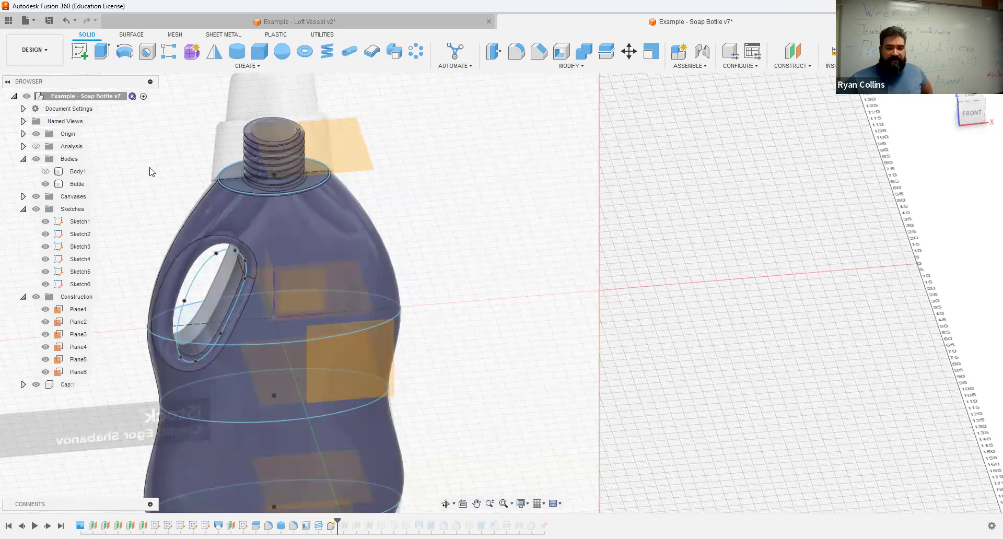
- Show the section analysis and hide all construction planes and sketches to examine the bottle's hollow interior and wall
left_click(36, 147)
middle_click_drag(554, 403, 591, 304)
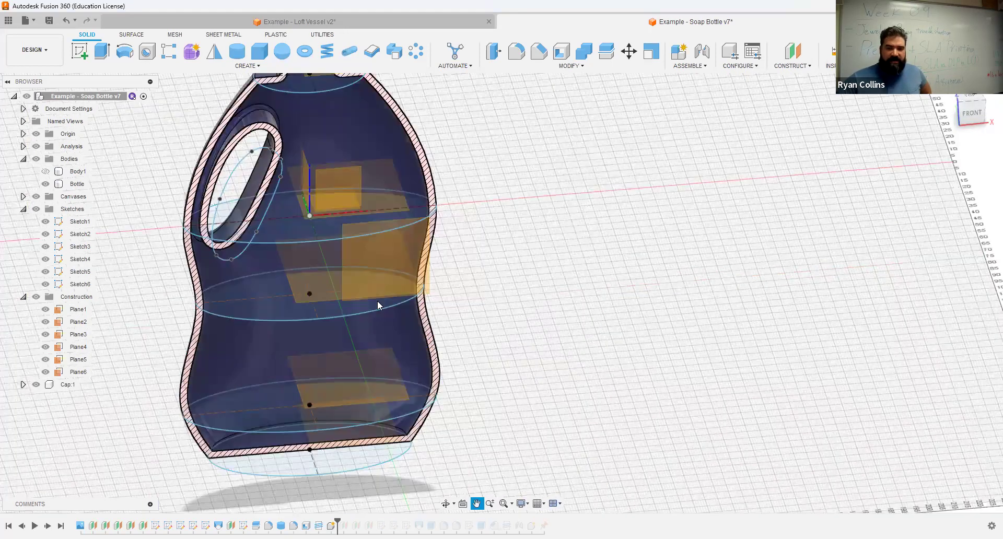
left_click(36, 296)
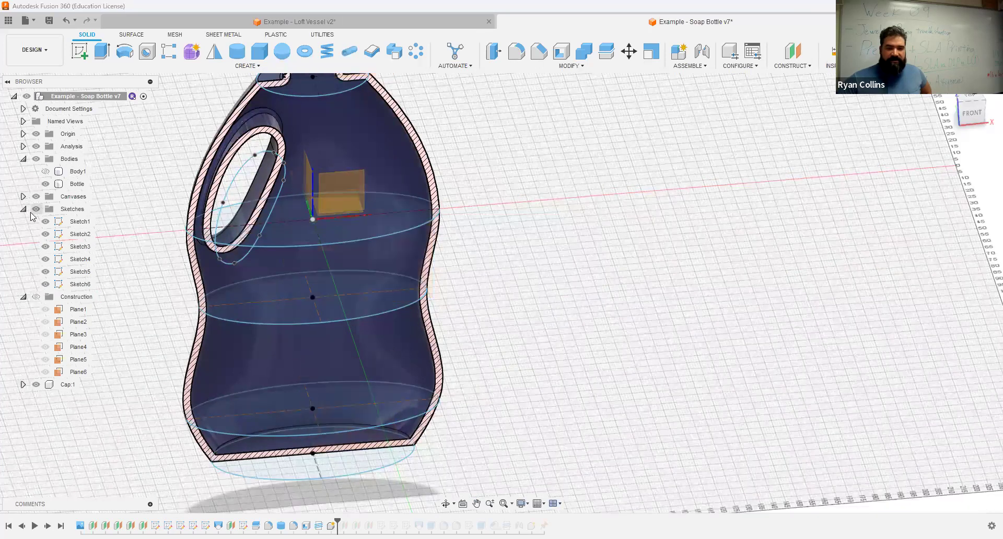
left_click(36, 209)
middle_click_drag(588, 254, 628, 302)
scroll(628, 302, "down", 2)
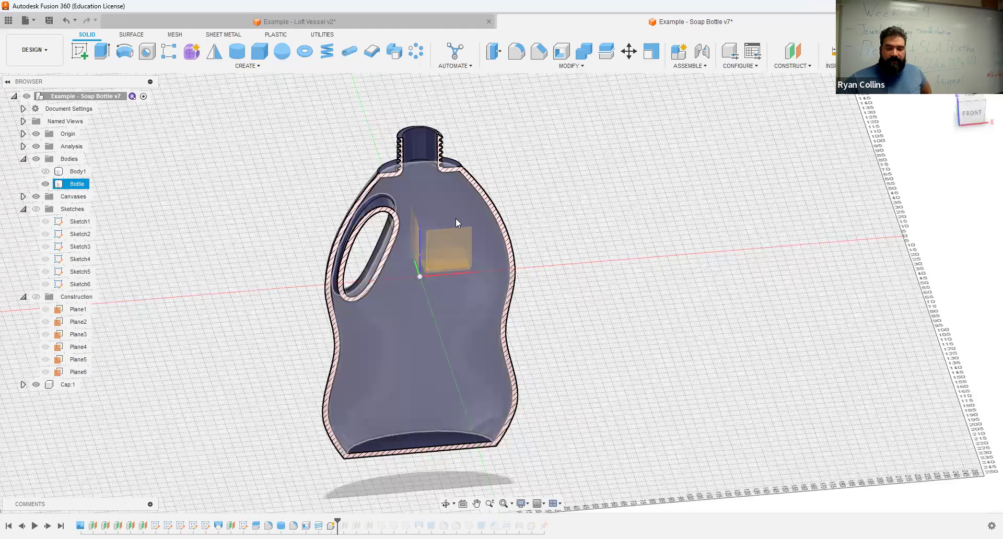
left_click(348, 493)
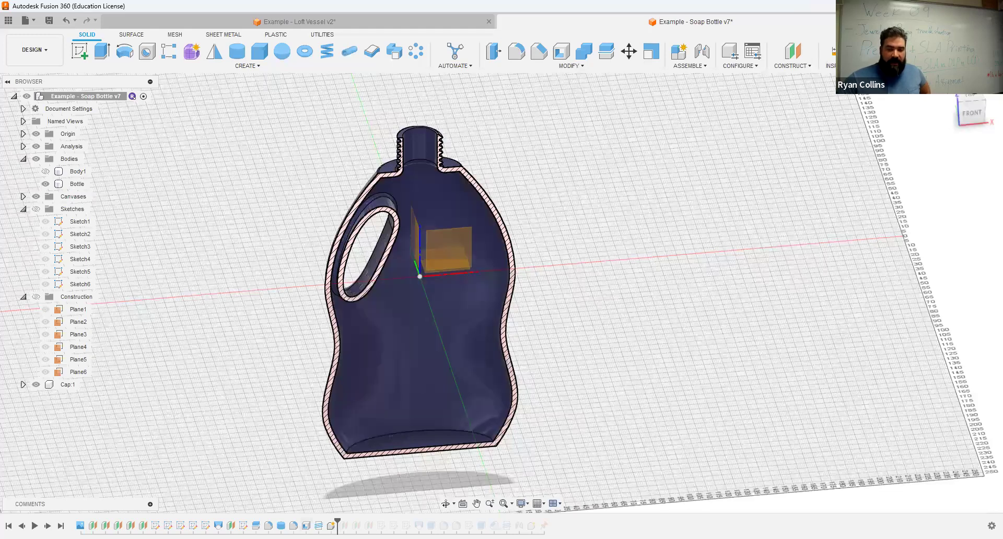
- Roll the timeline back to just after Shell1 and step forward past the thread to compare the sectioned neck
left_click(306, 525)
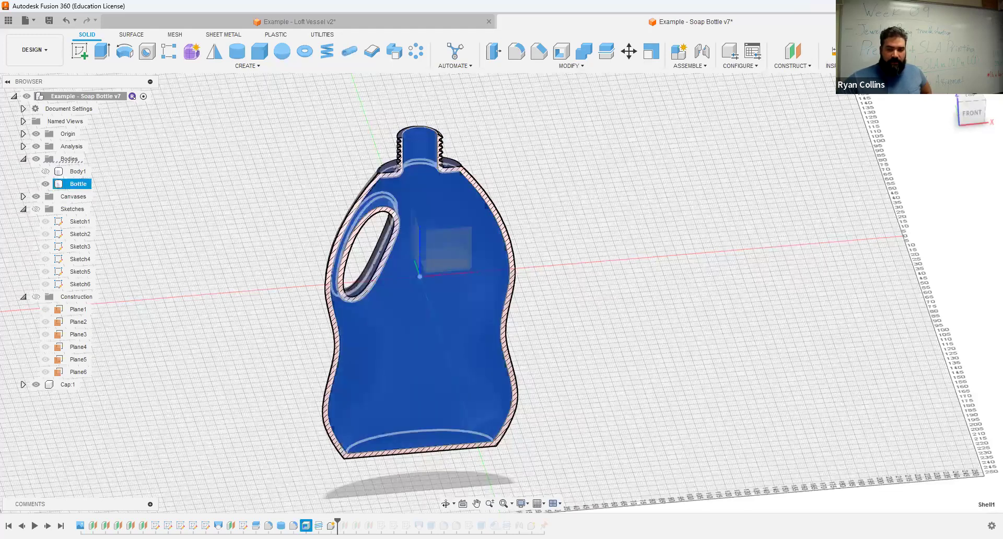
left_click_drag(315, 522, 312, 523)
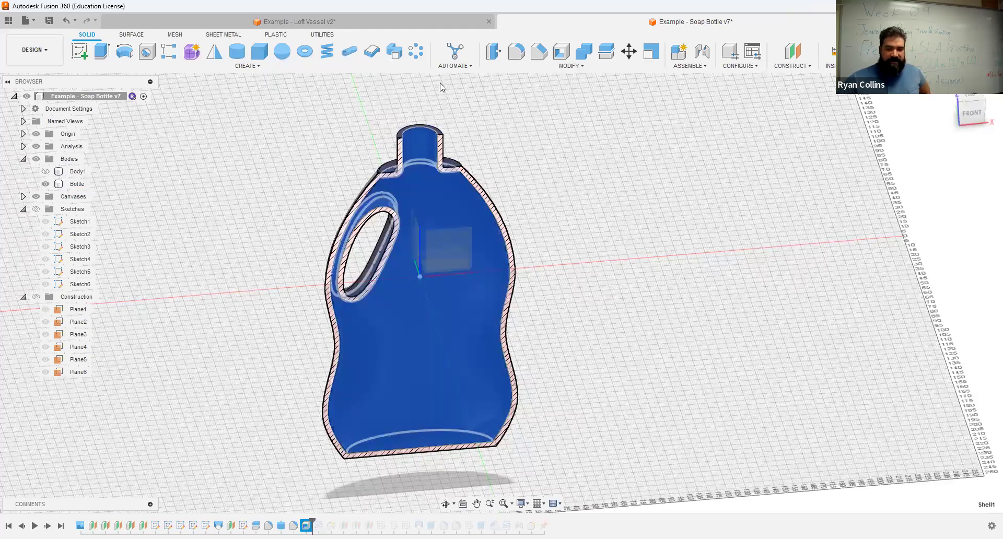
left_click(47, 525)
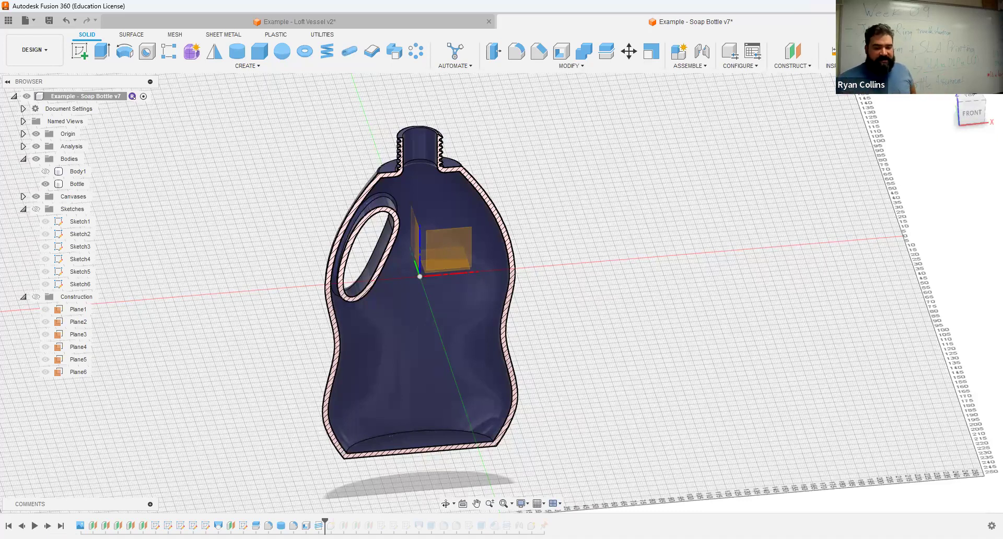
- Hide the section analysis and step through the three cap planes in the timeline, listing them under the Cap component's construction folder
left_click(46, 525)
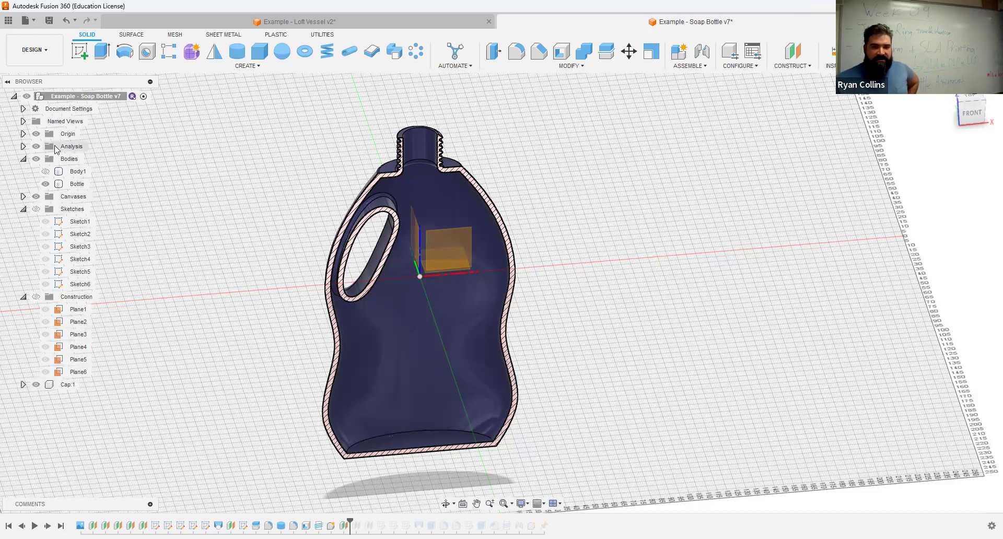
left_click(35, 146)
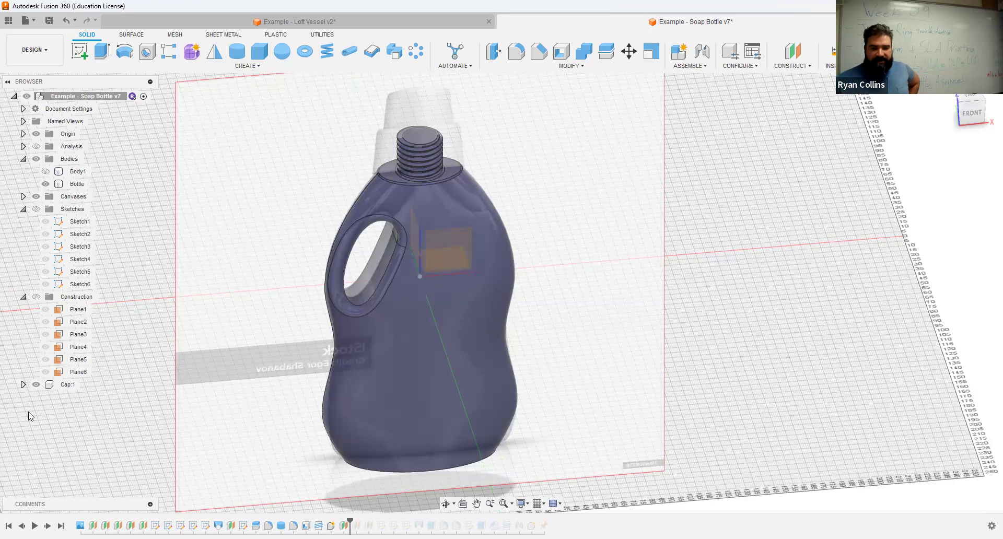
key("Right")
key("Right")
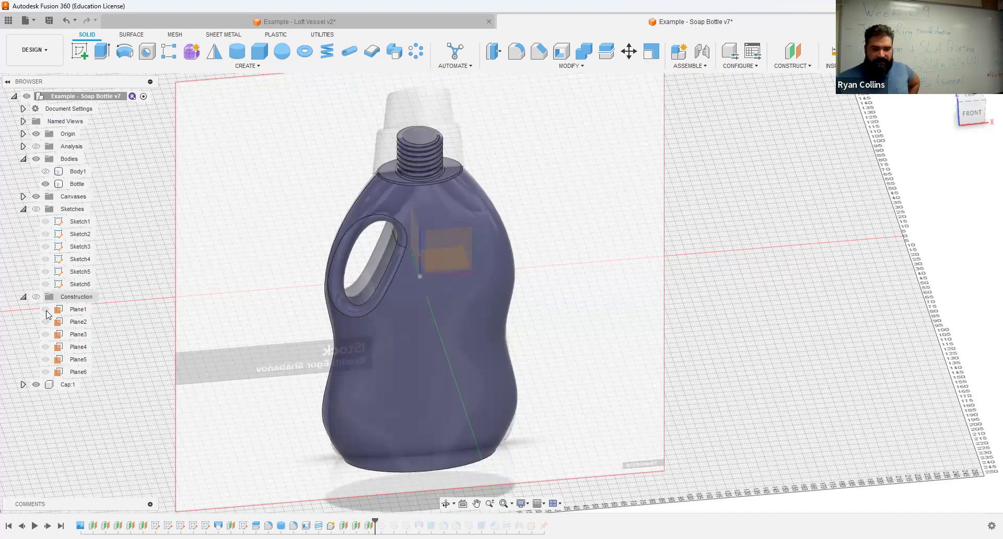
left_click(23, 384)
left_click(33, 410)
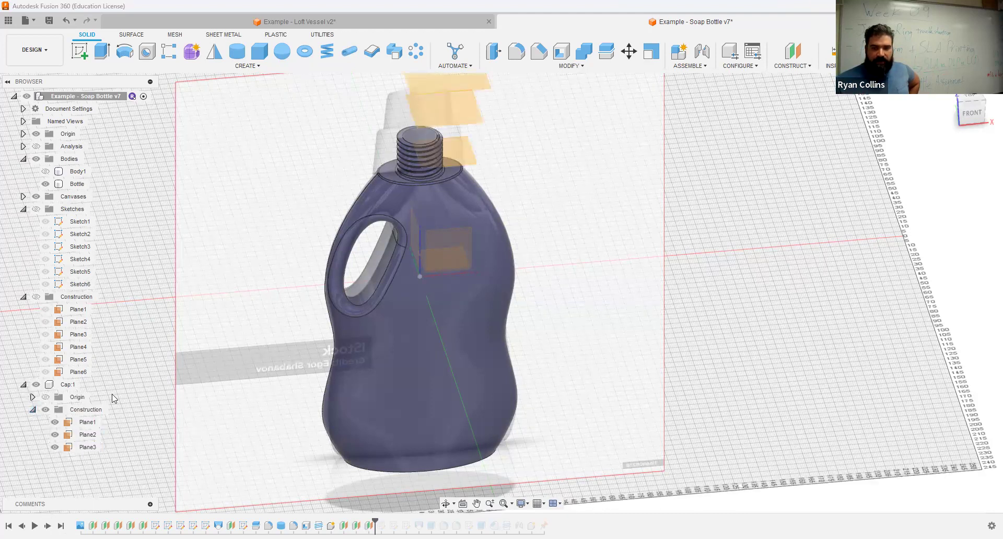
middle_click_drag(460, 195, 462, 256)
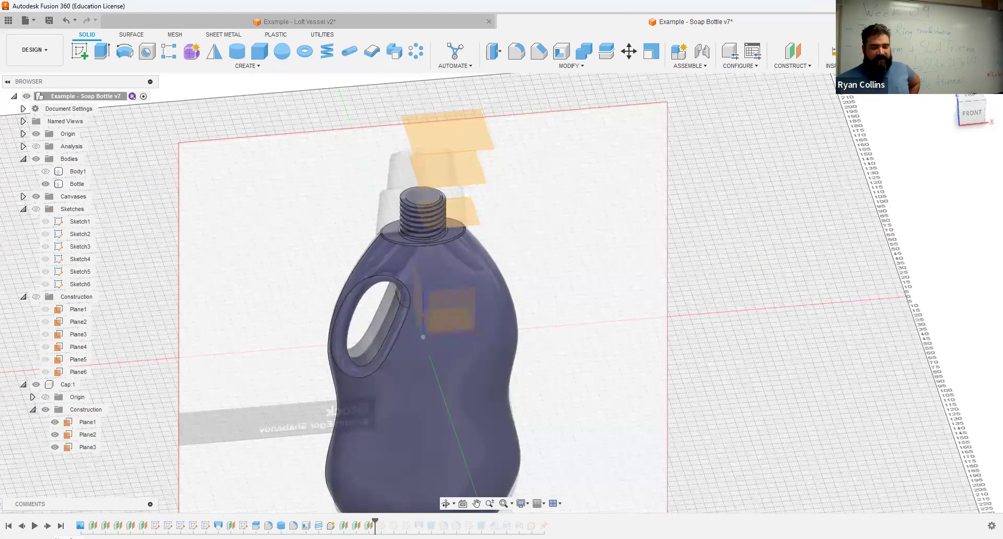
- Step the timeline forward through the cap's three profile sketches and list them in the Cap component to inspect the profiles
left_click(48, 526)
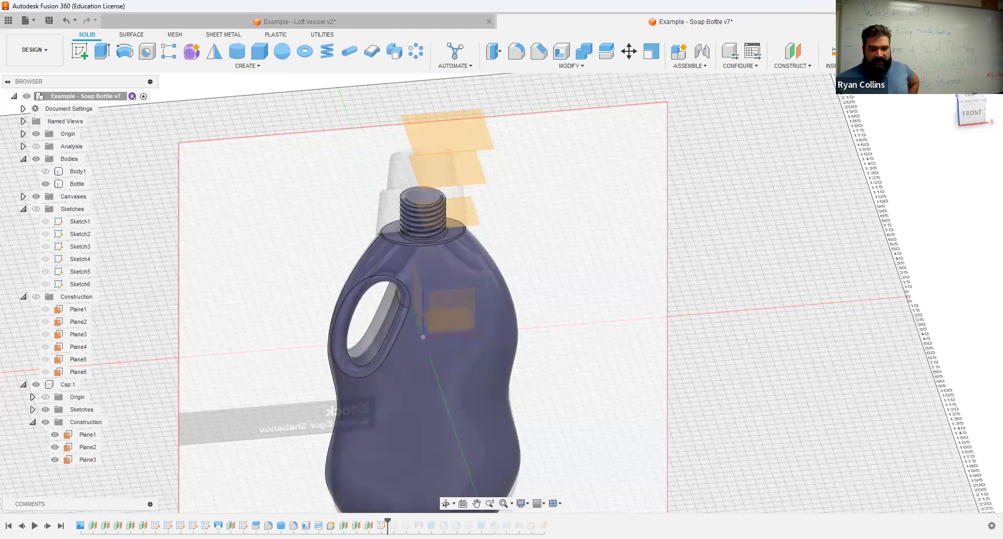
left_click(48, 526)
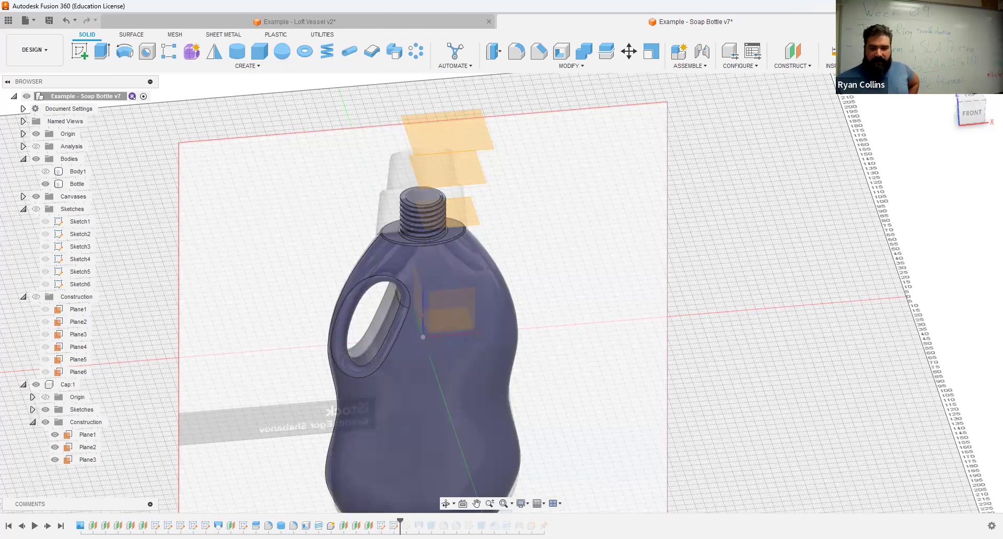
left_click(33, 410)
left_click(87, 472)
key("Escape")
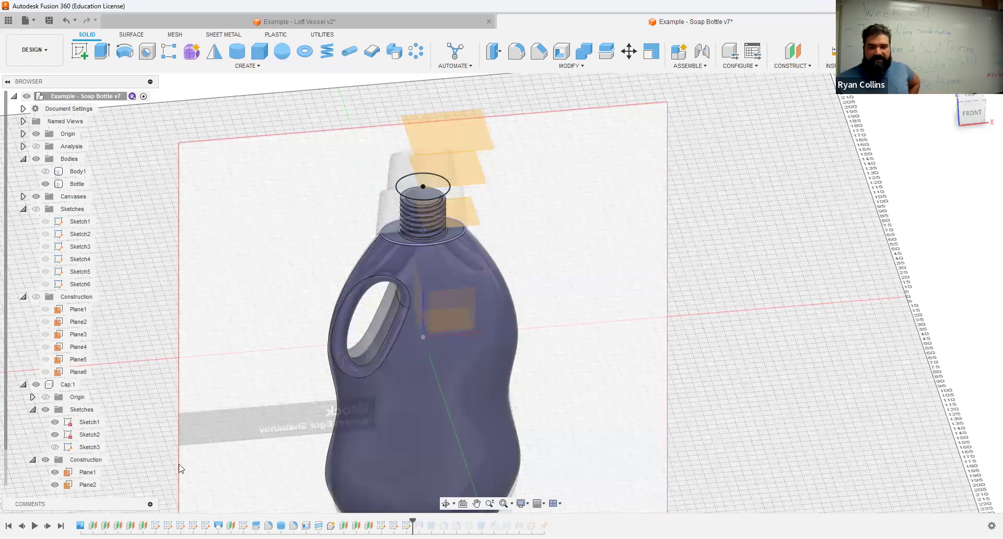
left_click(467, 182)
key("Escape")
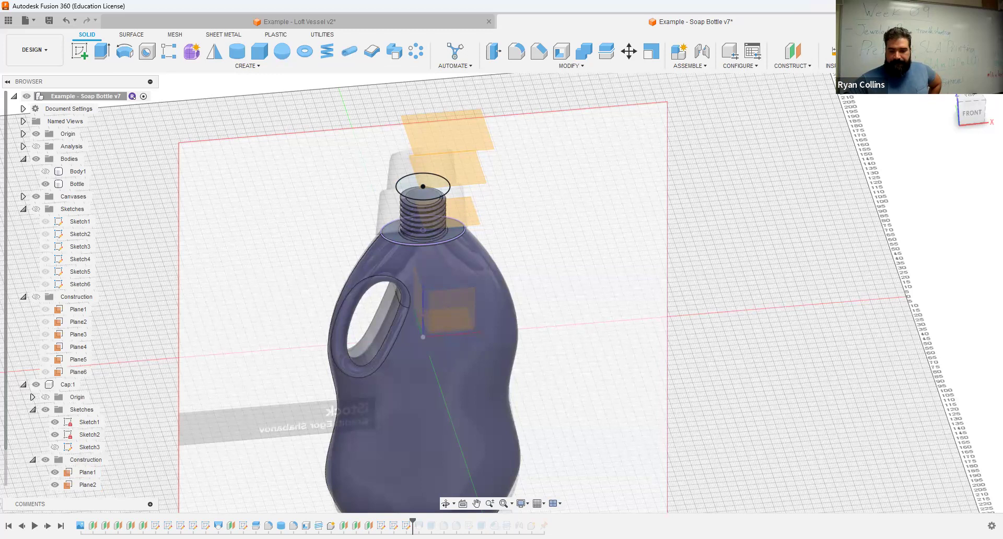
- Step the timeline forward through the cap's loft, upper extrusion and edge fillets, up to its Sketch4
left_click(47, 526)
left_click(47, 526)
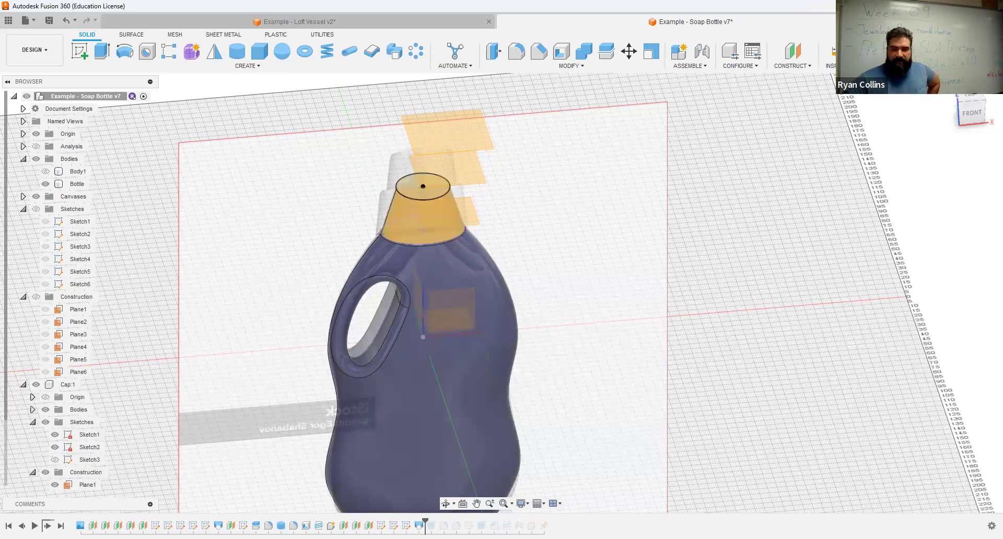
left_click(47, 526)
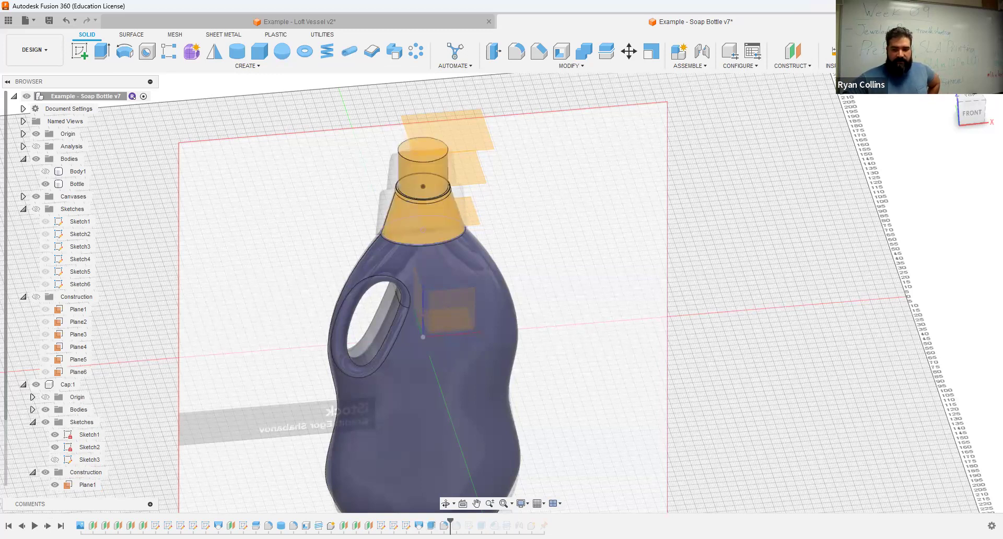
left_click(48, 525)
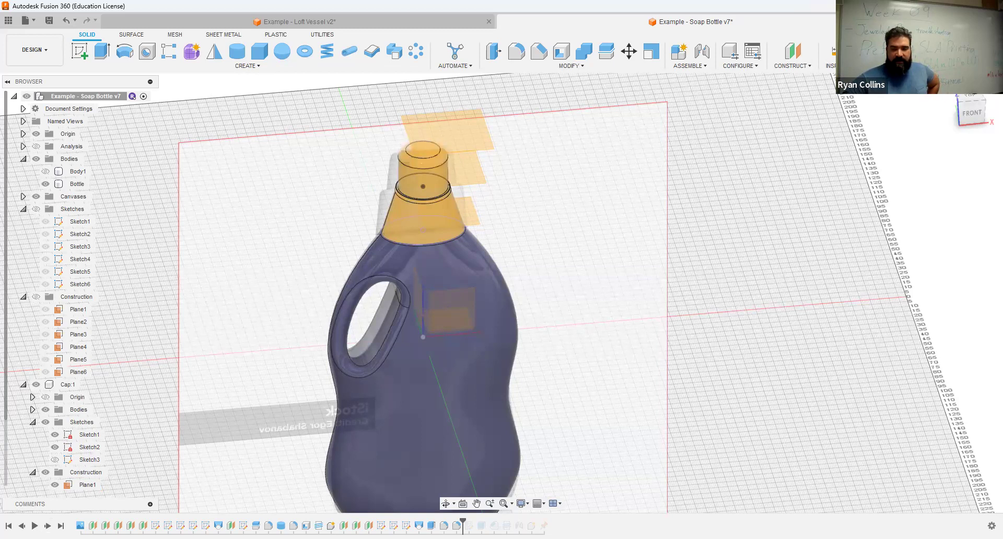
left_click(48, 525)
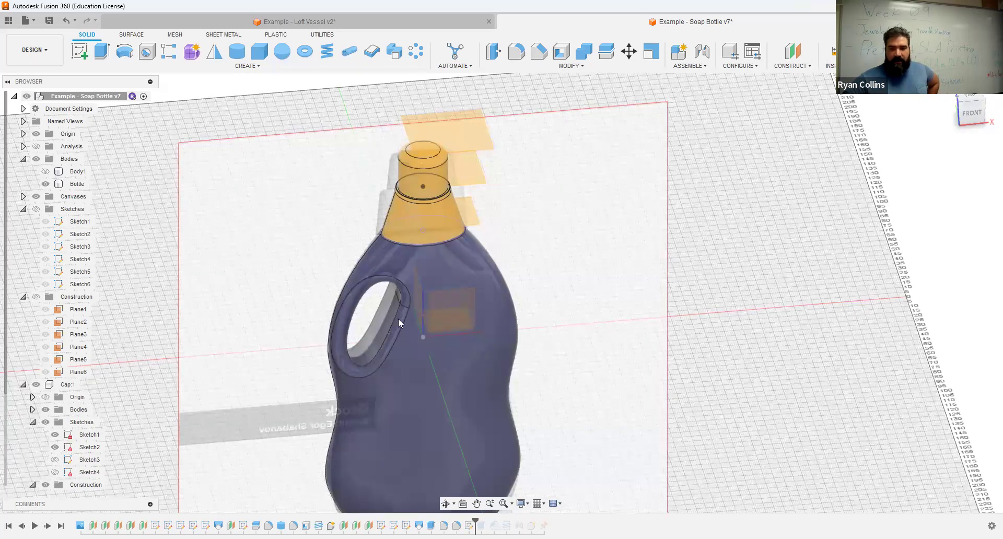
- Hide the top-level bodies, view the cap from below, and step the timeline forward past the threaded hole in its underside
middle_click_drag(559, 293, 558, 209, "shift")
left_click(36, 159)
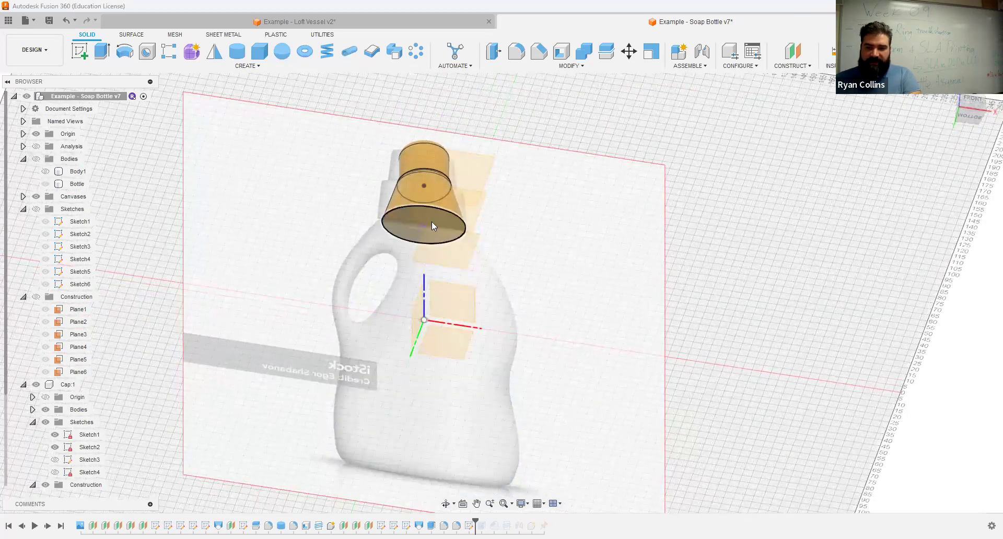
scroll(432, 222, "up", 3)
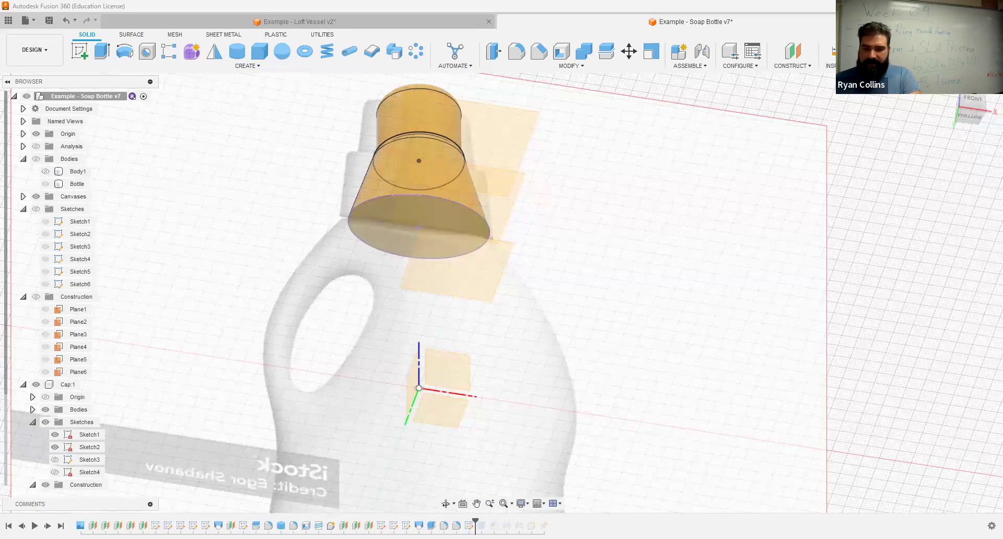
middle_click_drag(406, 361, 345, 412, "shift")
key("Right")
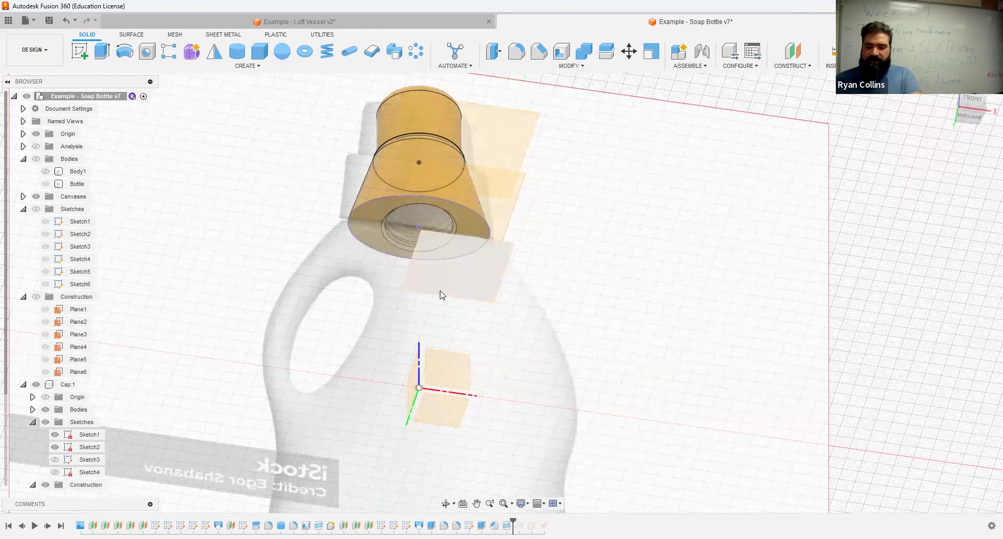
- Advance the timeline to its end and show the top-level bodies again to view the complete bottle with its cap
left_click(48, 526)
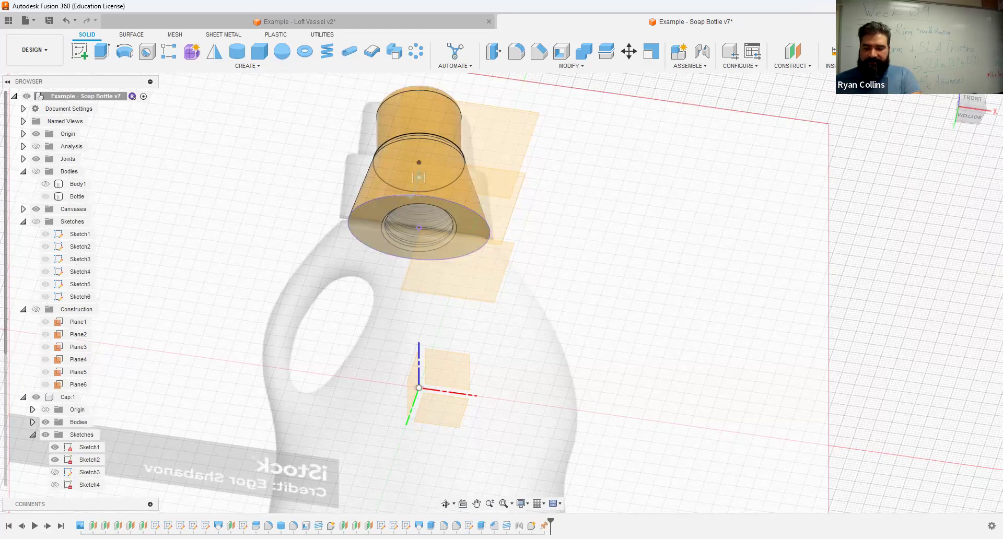
left_click(42, 172)
middle_click_drag(672, 238, 649, 277, "shift")
- Pull the cap up off the bottle neck along its joint, and return it to its original position
scroll(685, 253, "down", 5)
left_click_drag(511, 204, 540, 107)
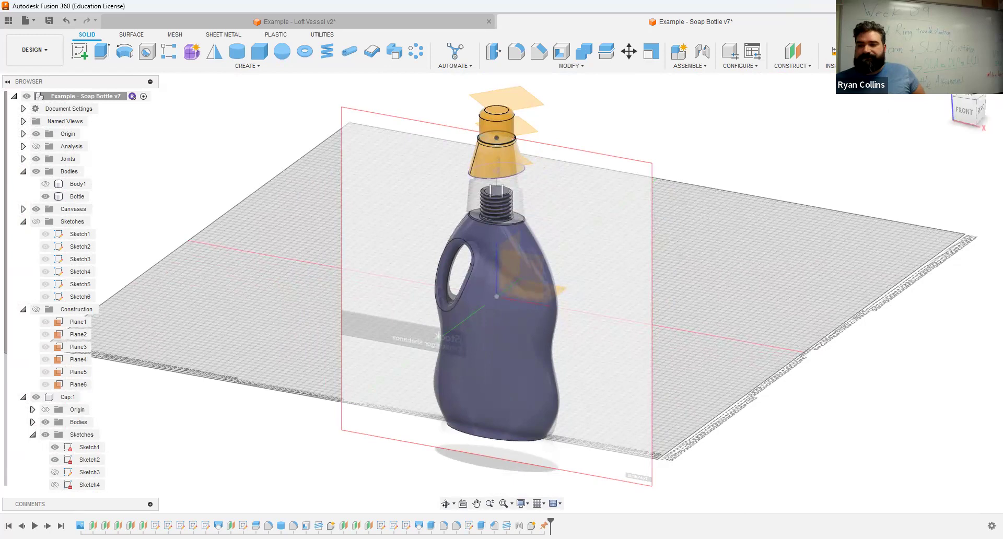
left_click(978, 51)
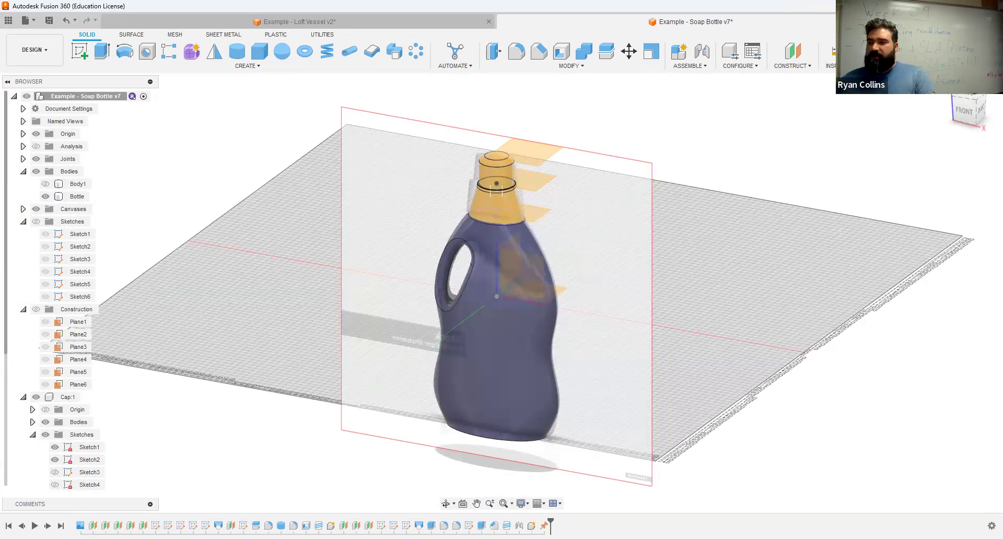
- Close the Example - Soap Bottle design, reopen it from the 05 - Loft Bottle folder, and hide its canvases
left_click(885, 21)
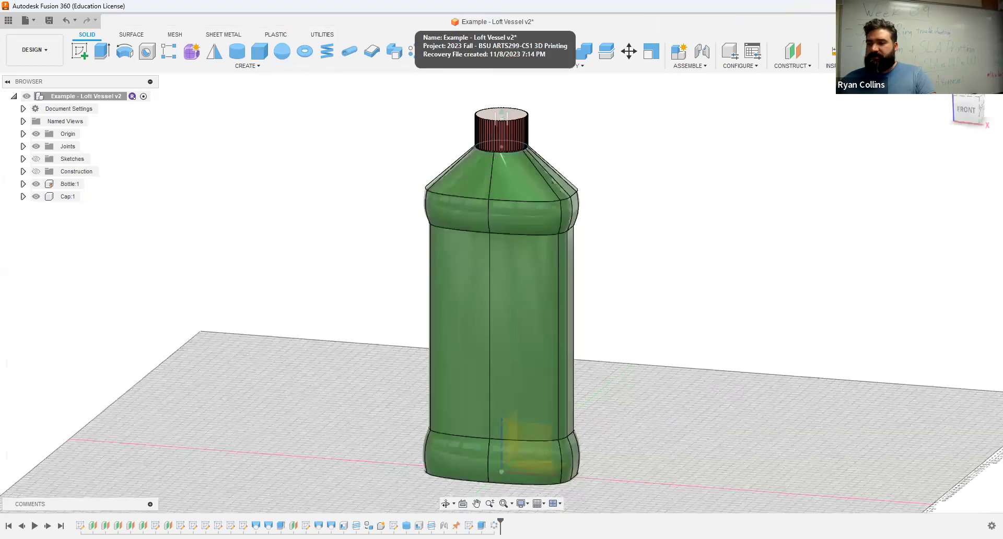
left_click(11, 23)
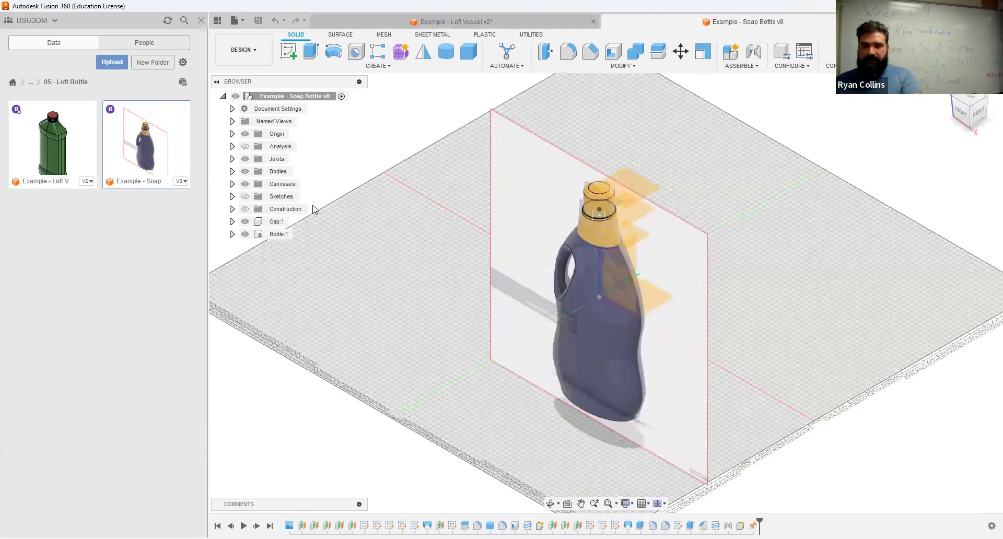
left_click(246, 174)
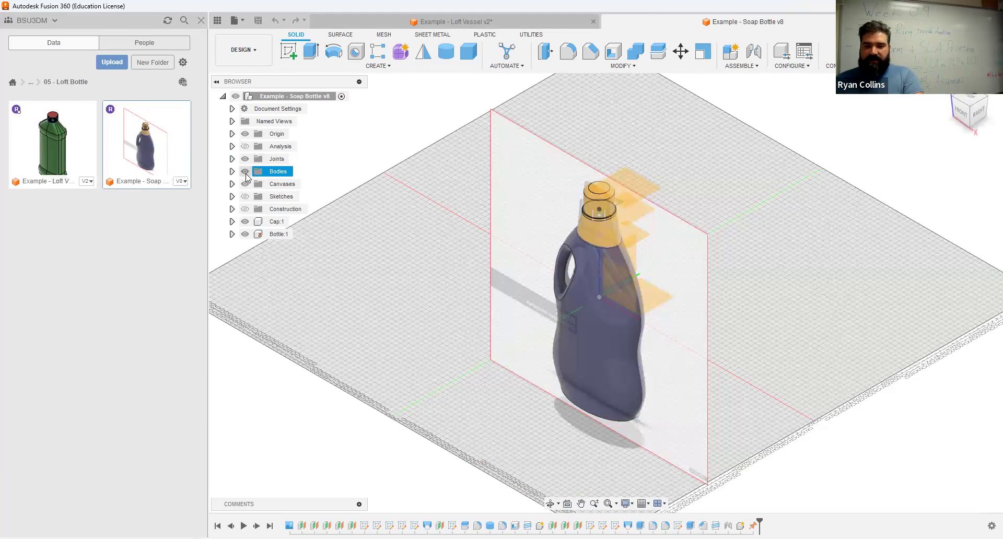
left_click(245, 184)
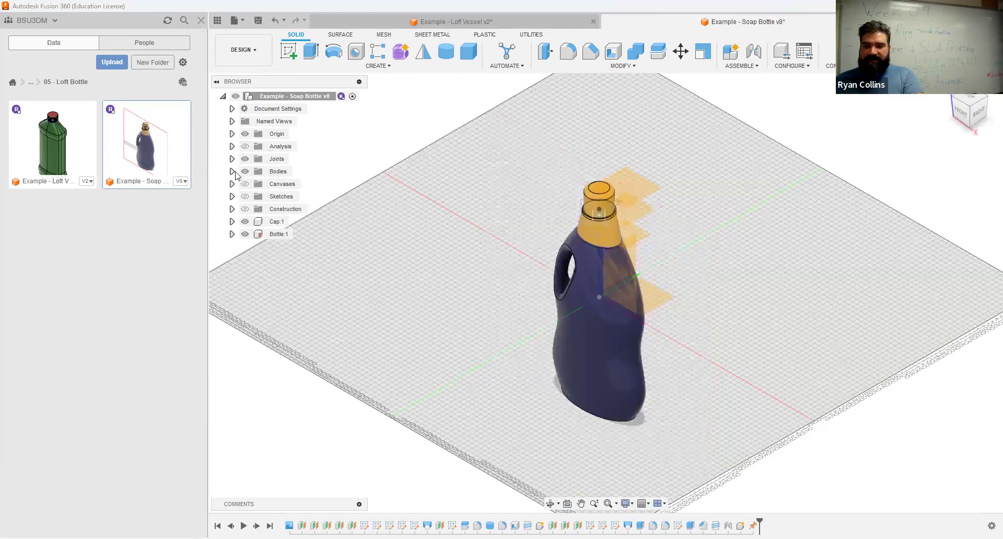
- Hide the Cap component's construction planes and the soap bottle design's top-level origin
left_click(232, 234)
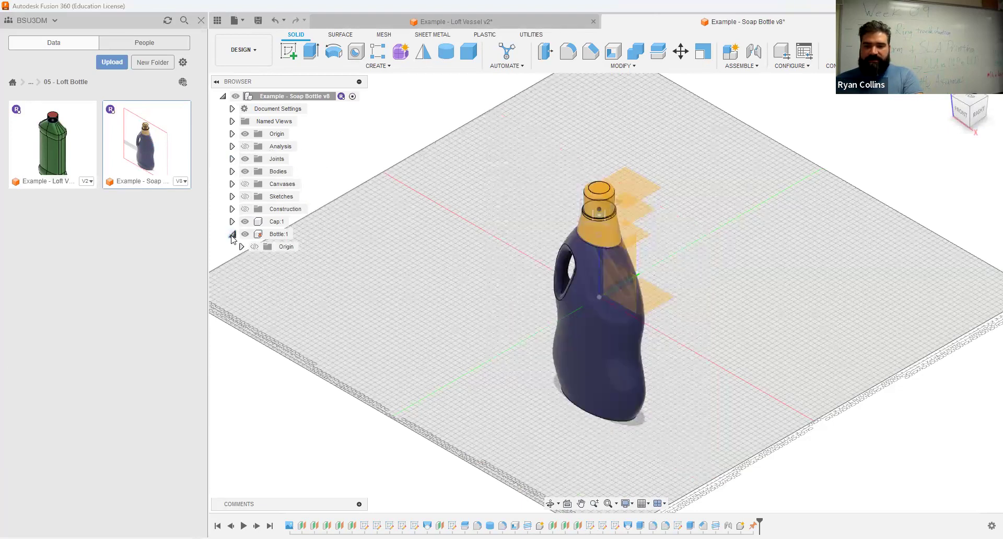
left_click(232, 234)
left_click(232, 221)
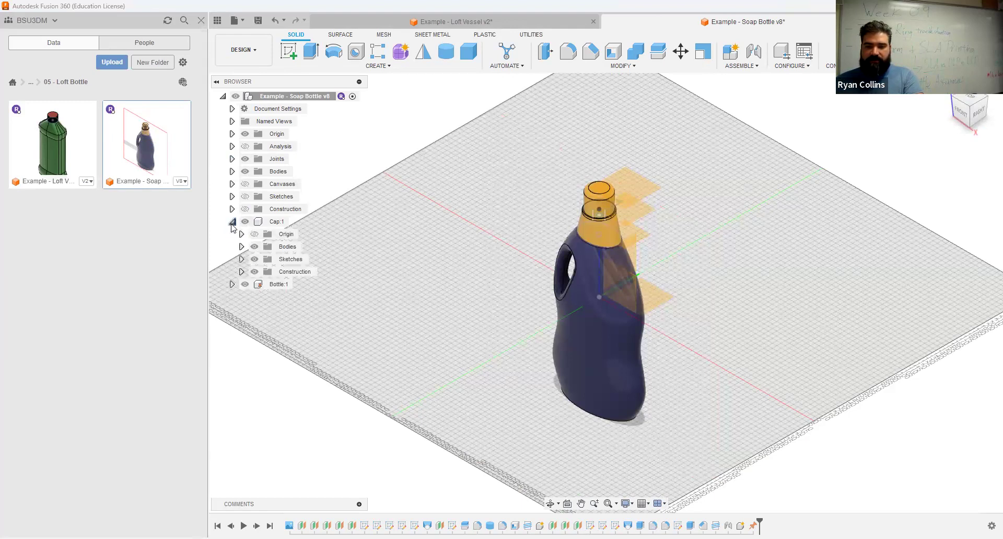
left_click(255, 275)
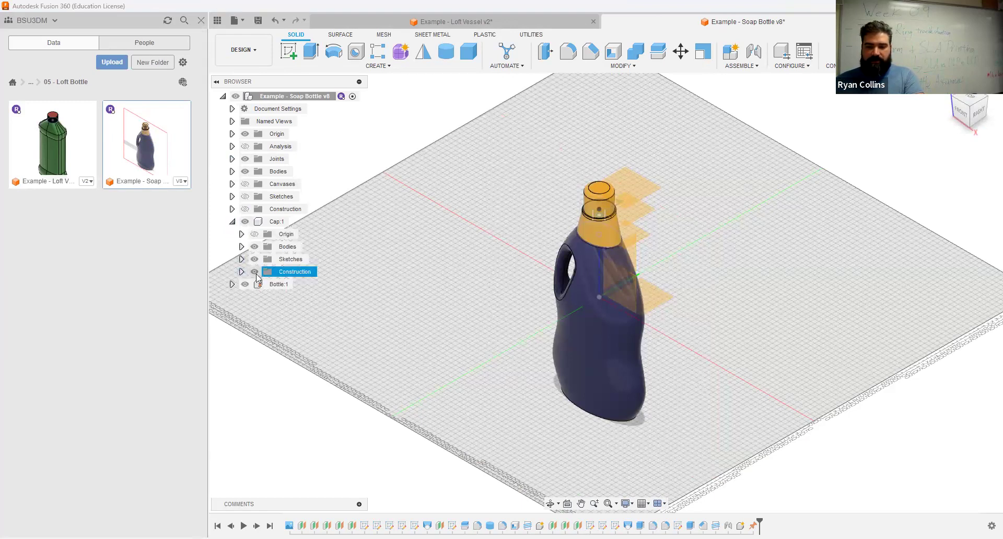
left_click(254, 272)
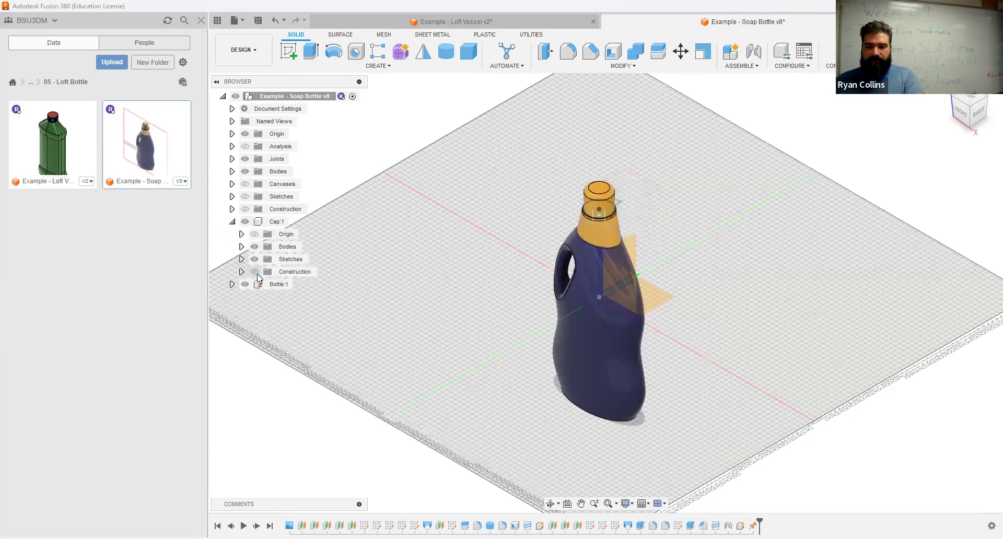
left_click(244, 134)
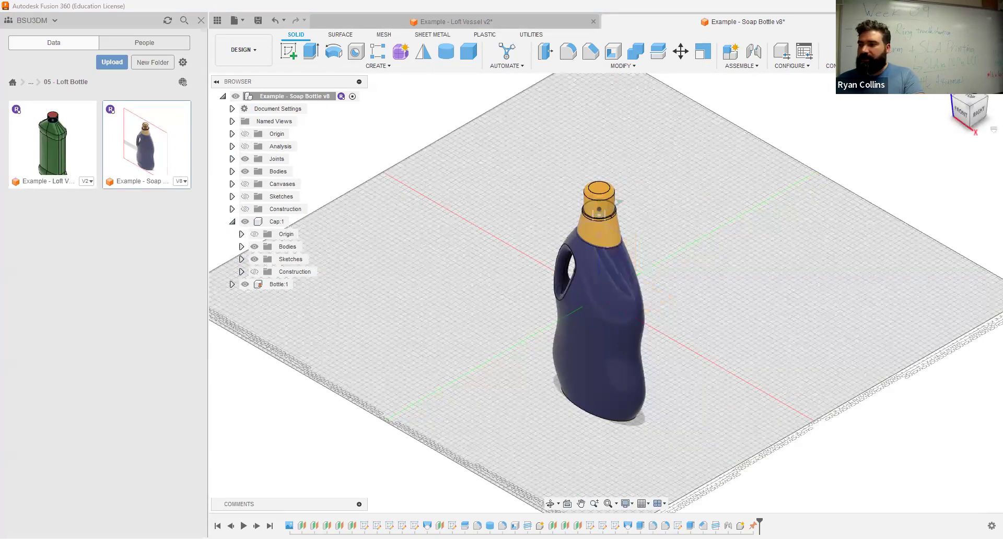
scroll(587, 289, "up", 2)
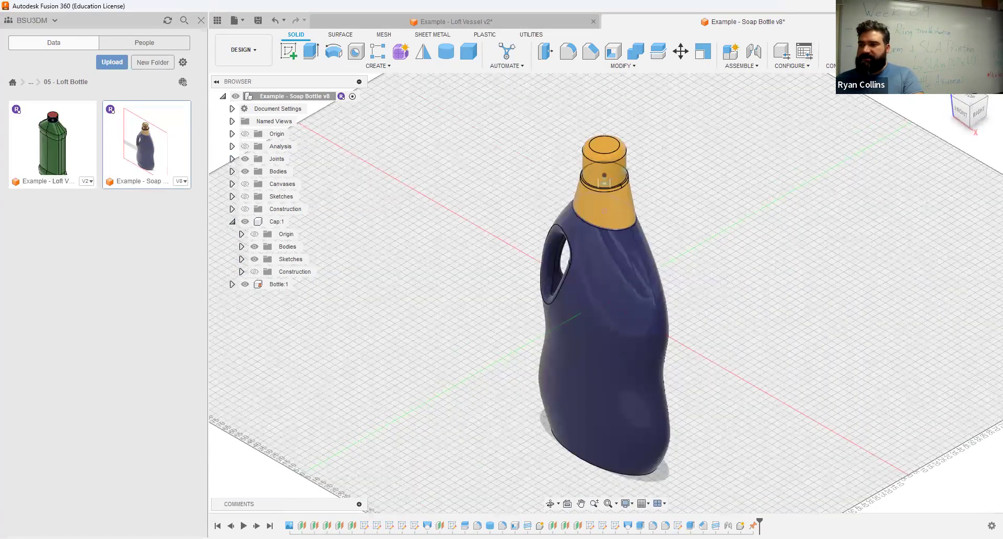
- Create a new design and save it as "Example - InClass Loft Bottle" in the 05 - Loft Bottle folder
key("ctrl+n")
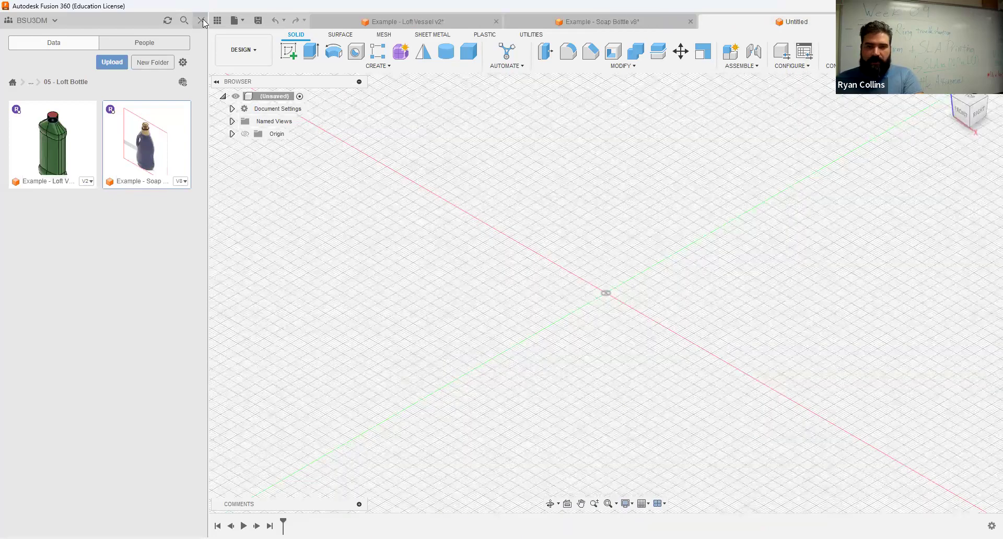
left_click(201, 19)
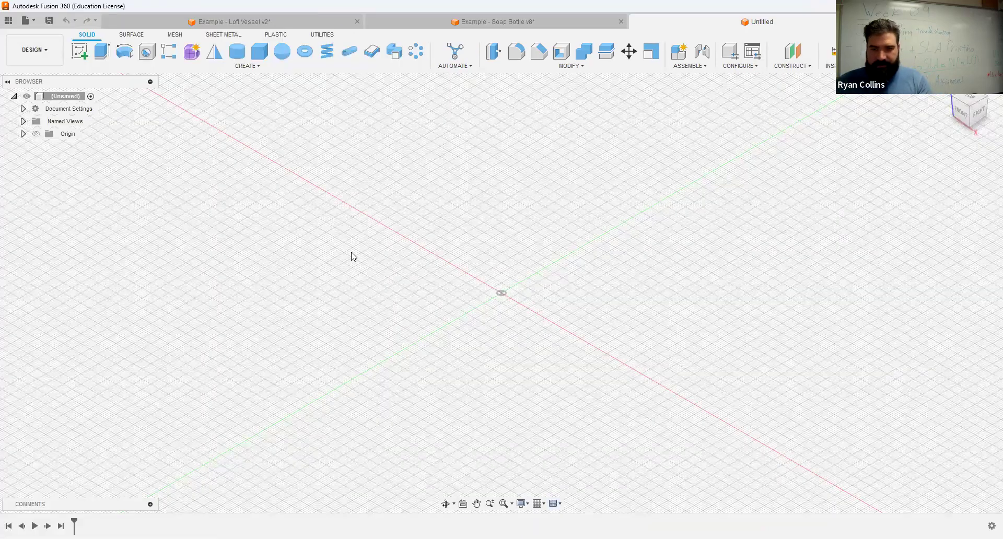
key("ctrl+s")
type("Exampl")
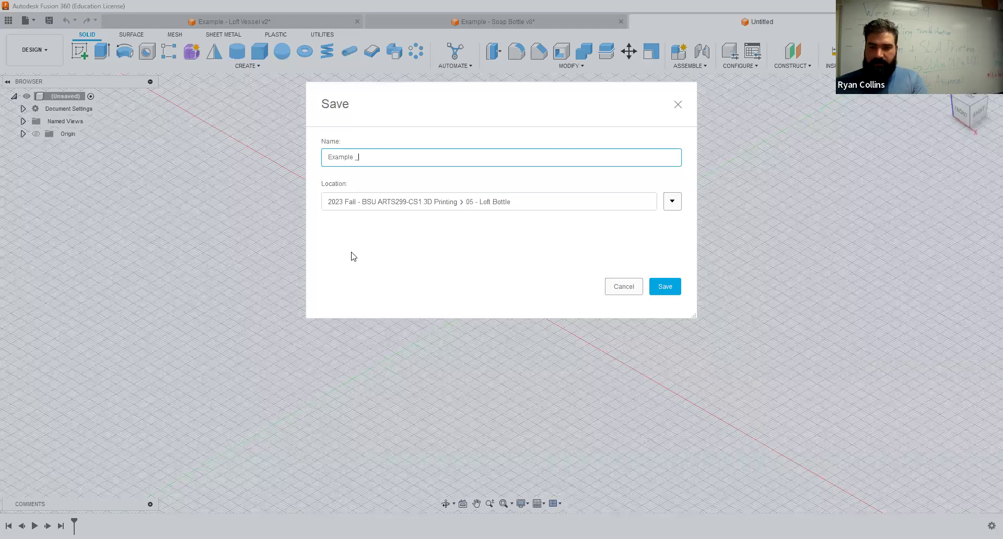
type("e - InCla")
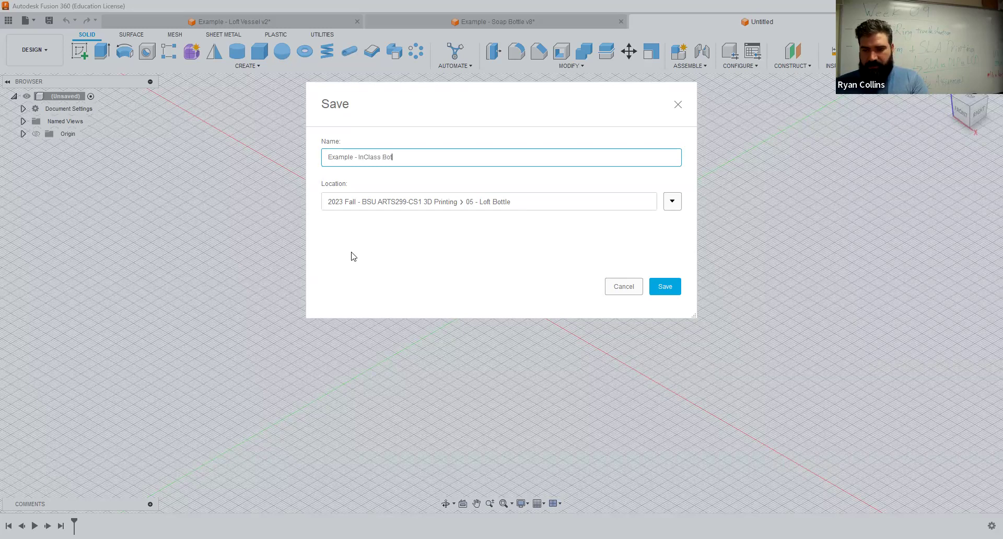
type("ss Loft Bottle")
key("Return")
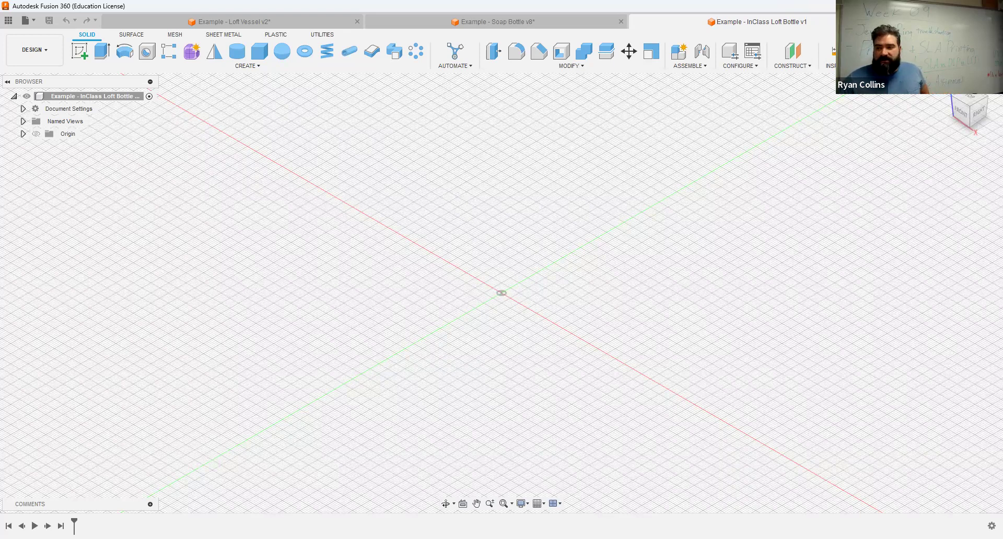
left_click(882, 66)
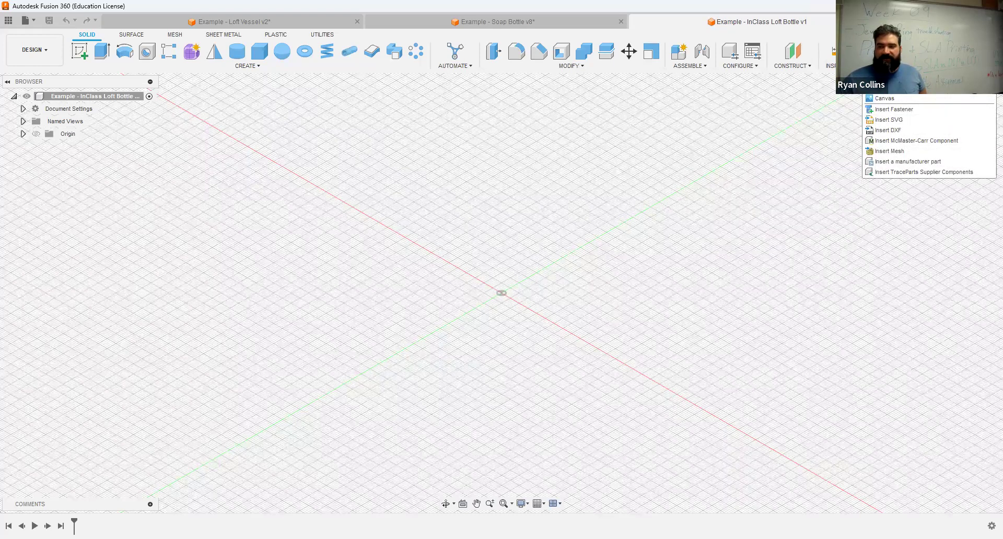
left_click(882, 66)
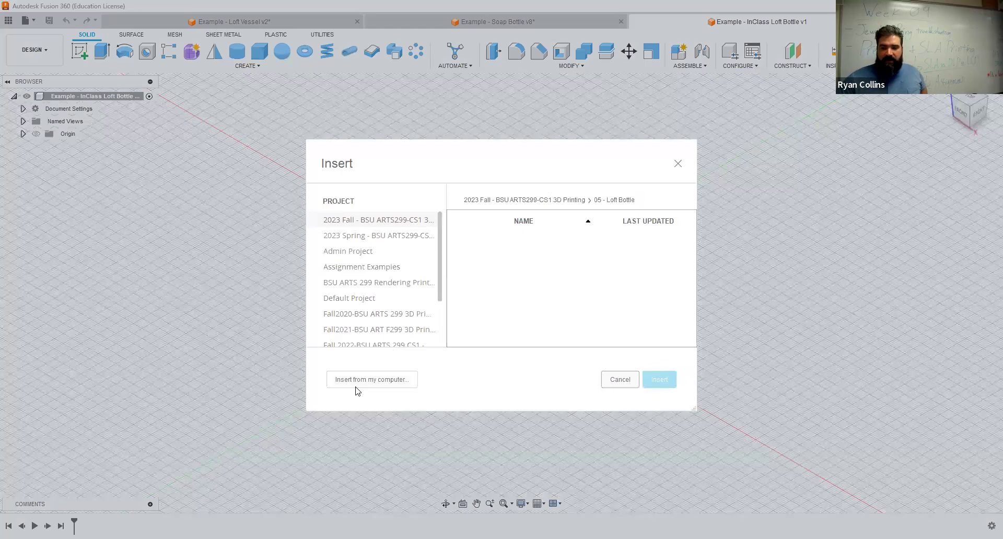
left_click(372, 379)
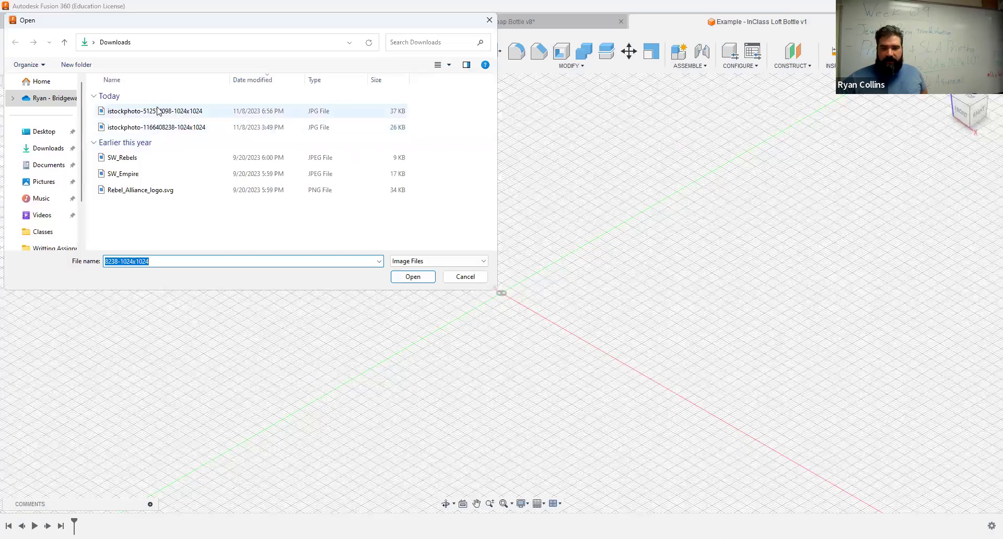
left_click(157, 111)
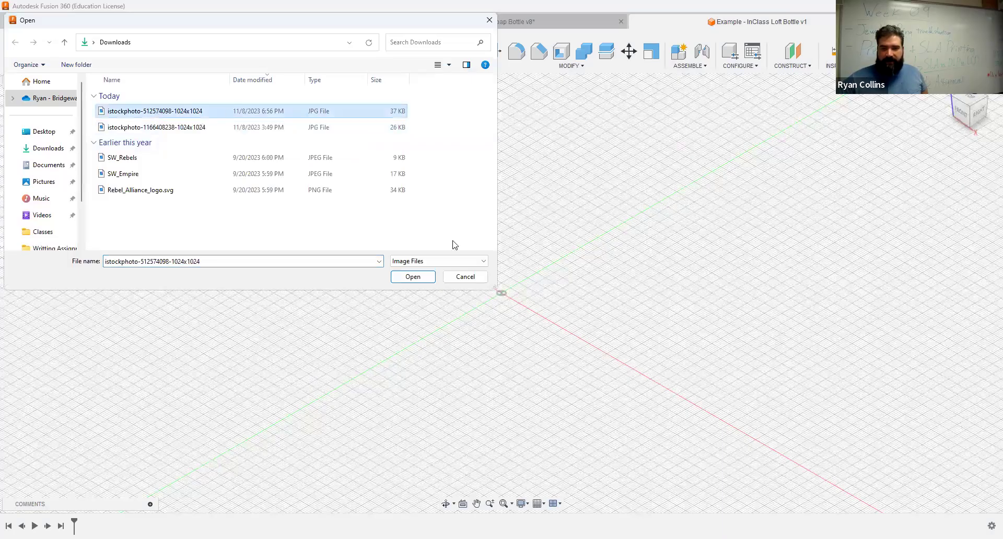
left_click(422, 277)
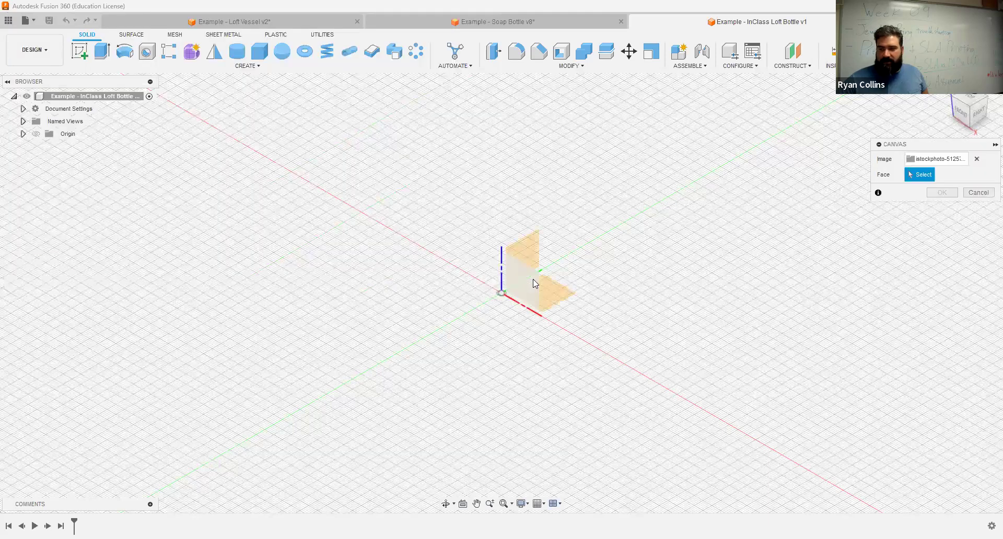
left_click(535, 284)
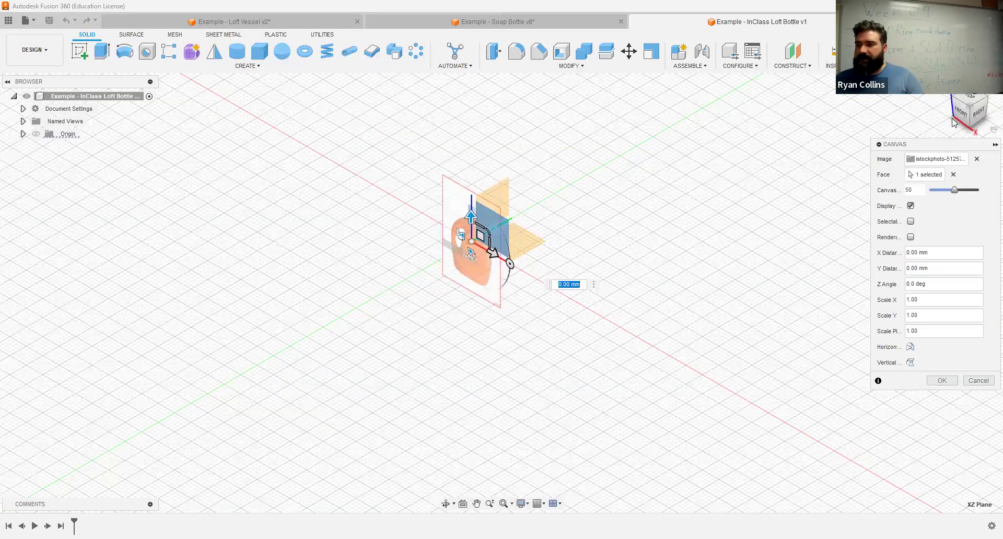
- From the front view, shift the bottle canvas horizontally with a Y distance of -1.00 mm and accept its placement
left_click(960, 116)
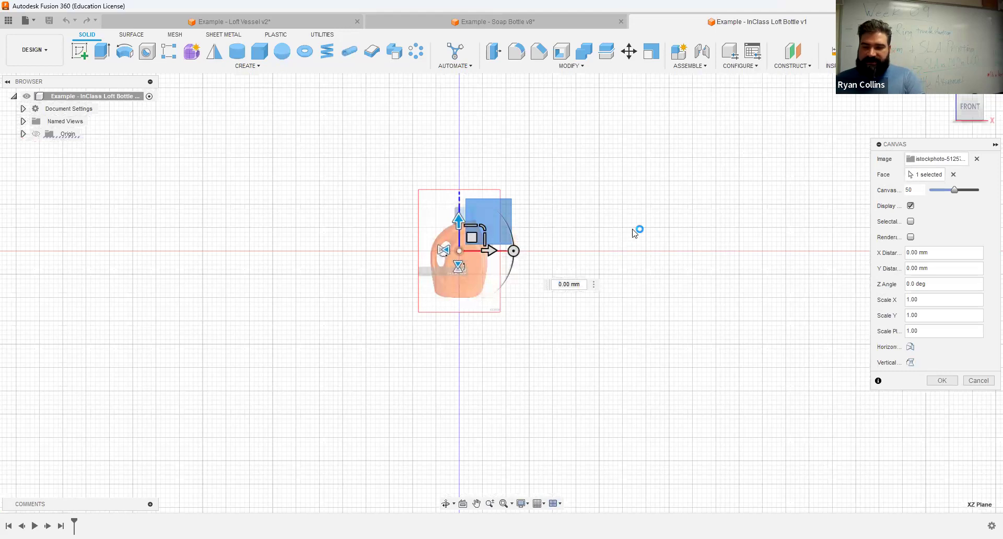
scroll(456, 264, "up", 6)
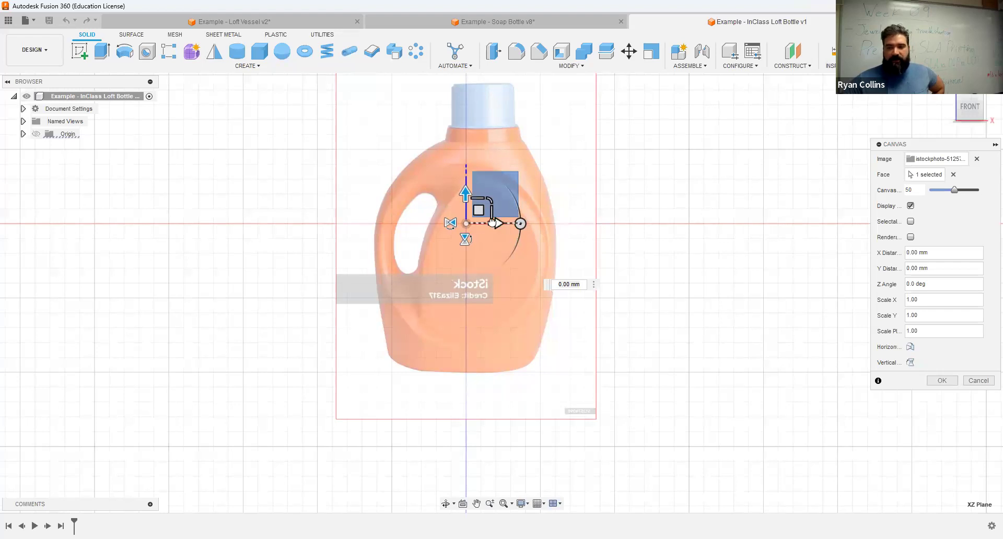
left_click_drag(497, 223, 482, 224)
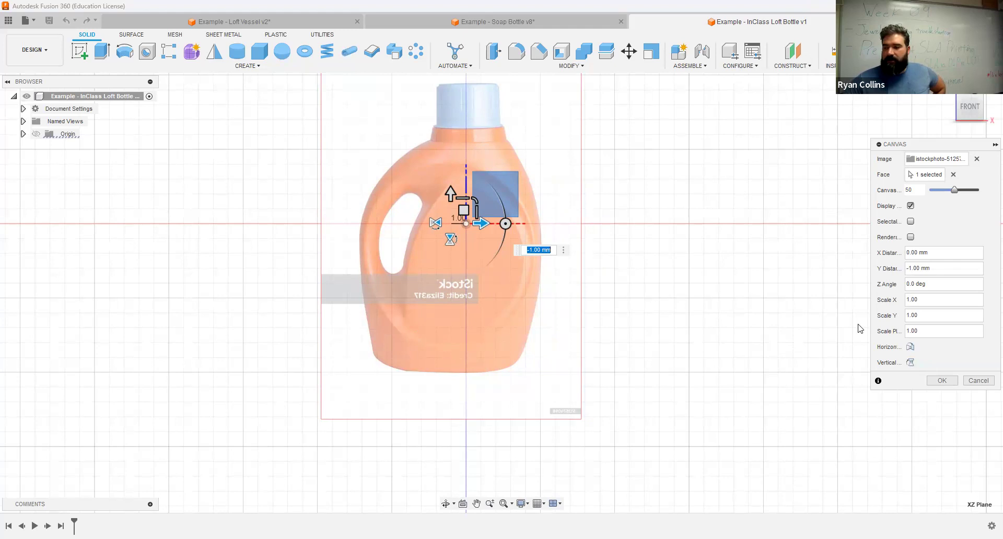
left_click(942, 380)
- Calibrate the bottle canvas to 300 mm between the top of the cap and the bottom of the bottle
scroll(622, 241, "down", 3)
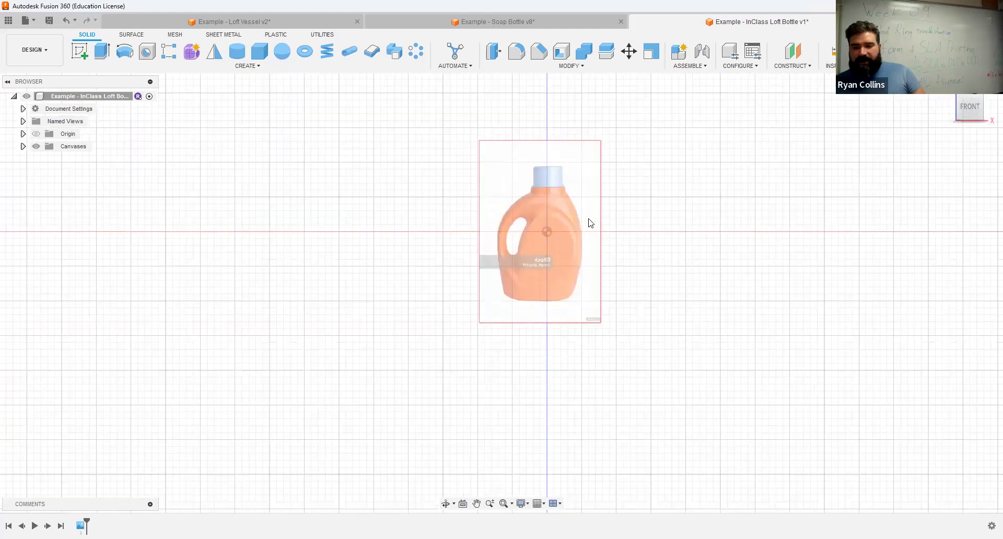
left_click(23, 146)
right_click(76, 158)
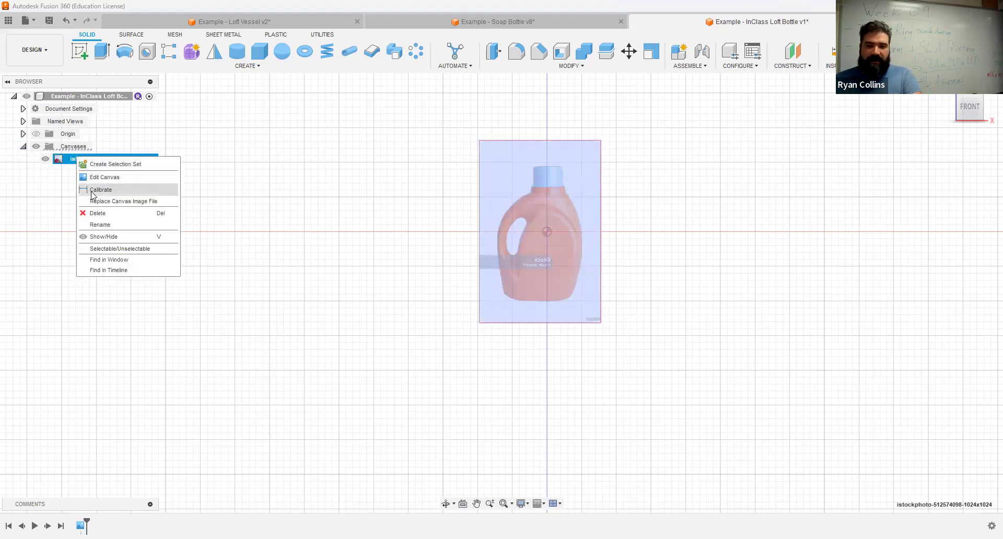
left_click(94, 190)
left_click(546, 167)
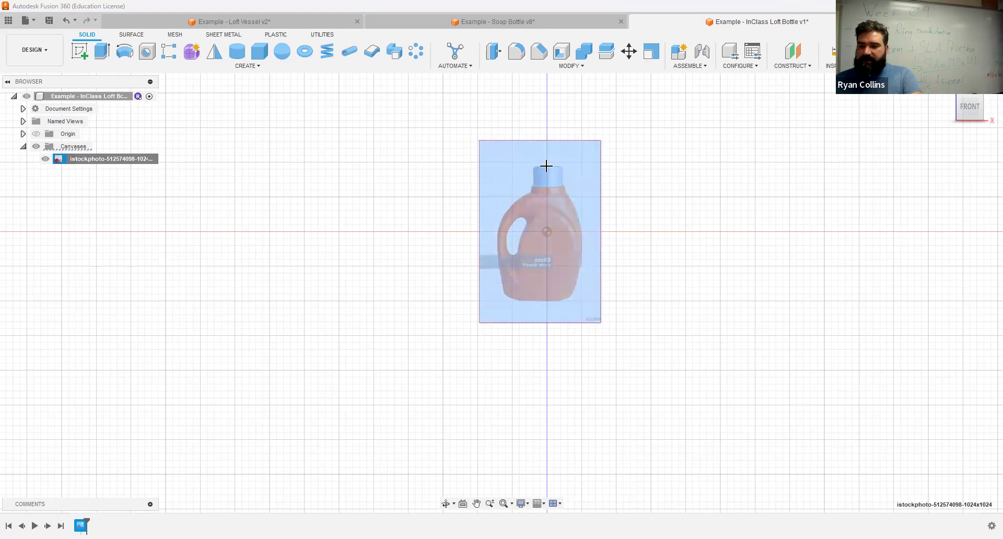
left_click(540, 302)
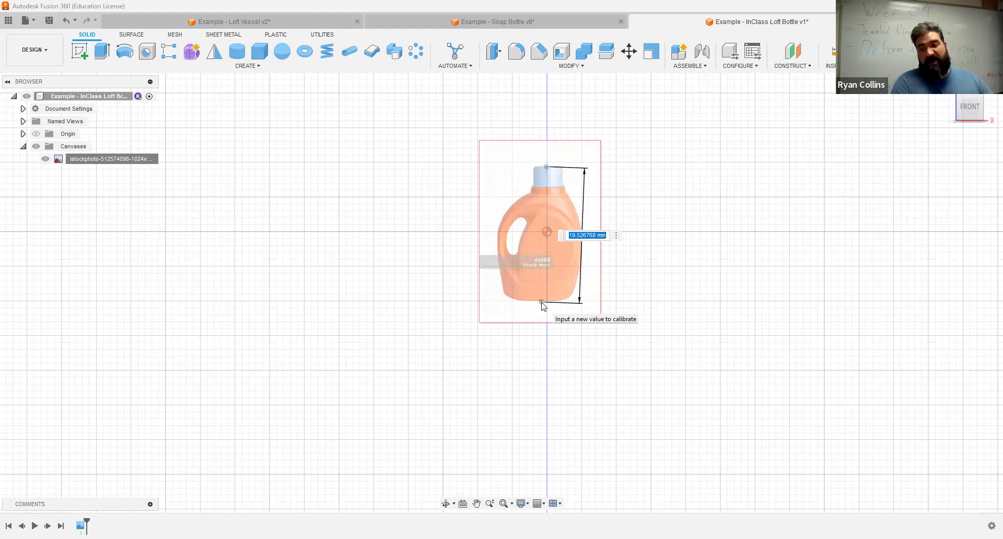
type("300")
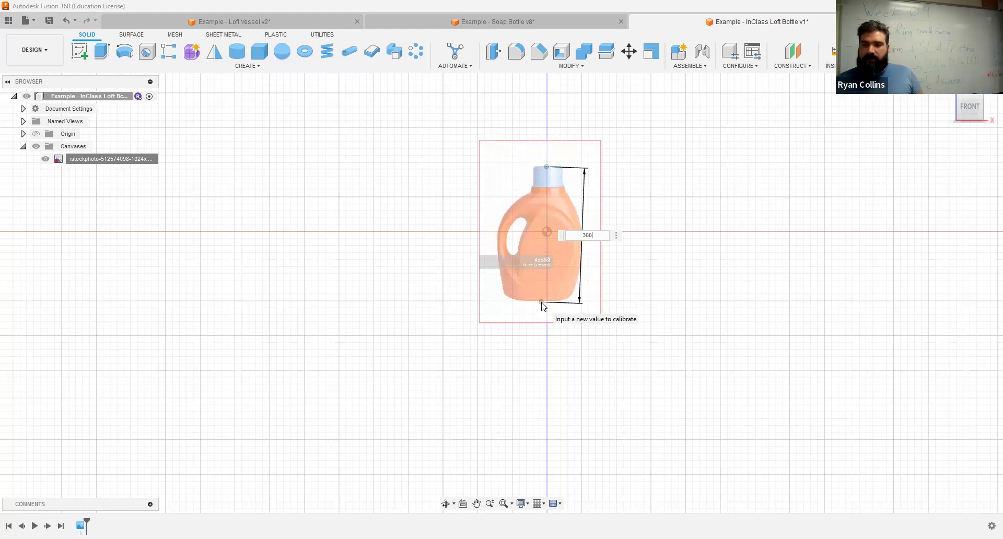
key("Return")
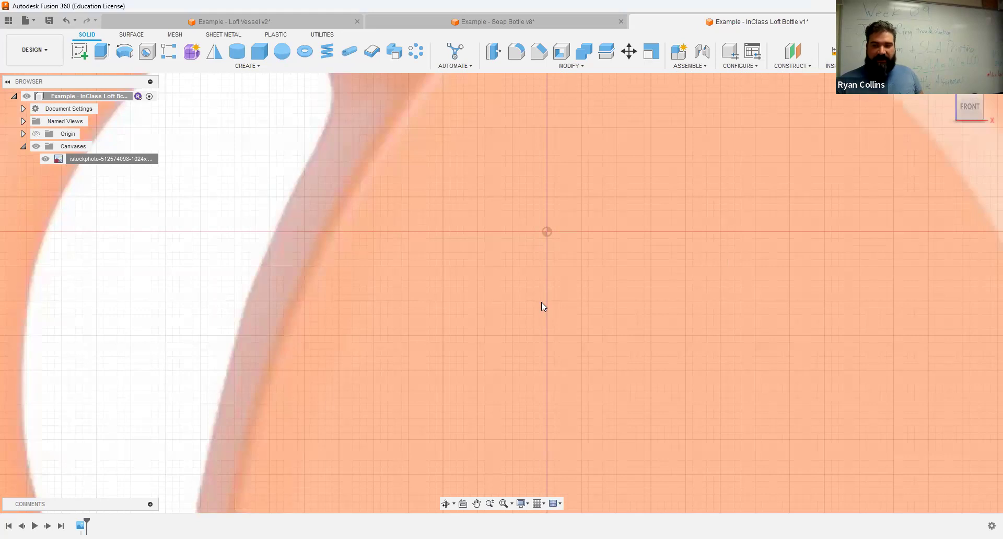
middle_click(541, 302)
middle_click(541, 302)
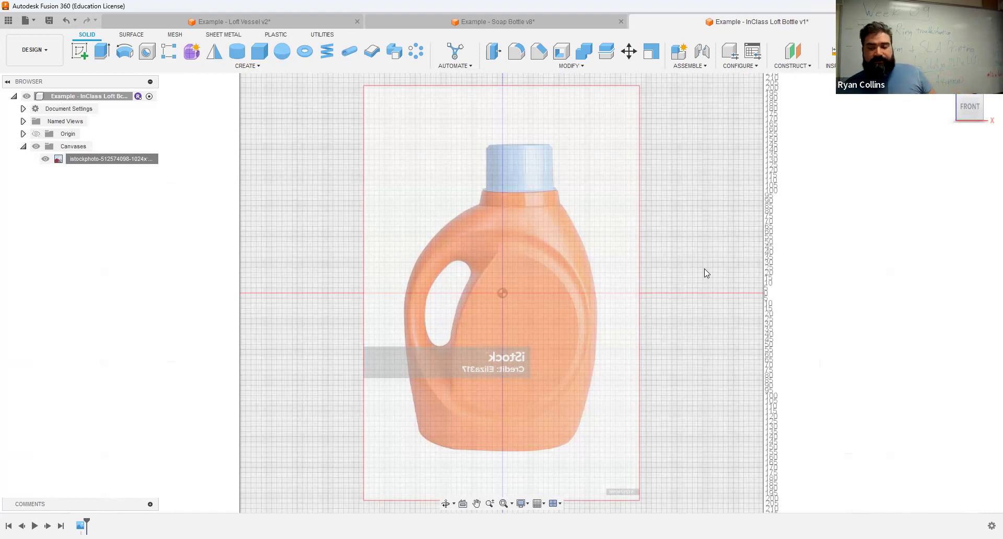
- Create a construction plane offset -154 mm from the XY plane, level with the bottom of the bottle in the canvas
middle_click_drag(671, 267, 678, 279, "shift")
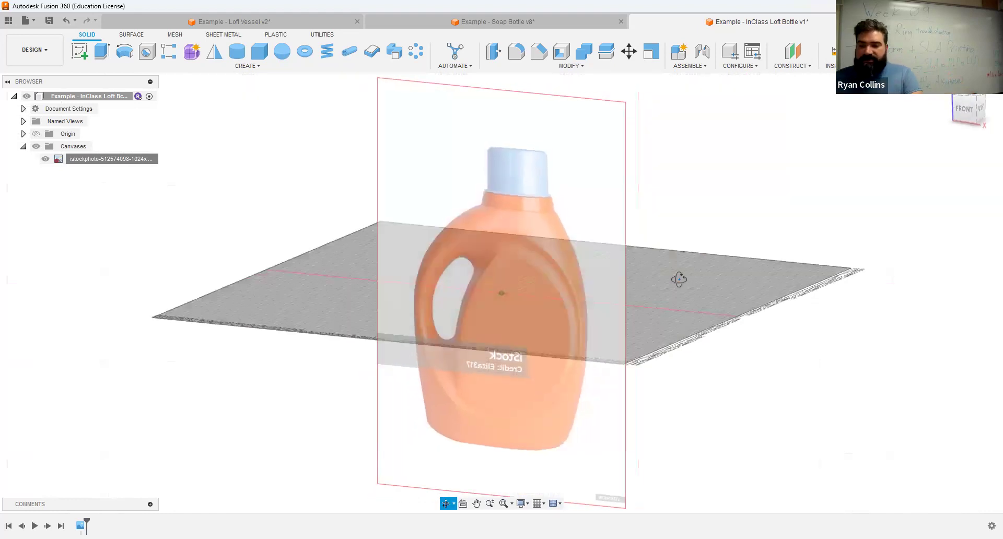
left_click(964, 108)
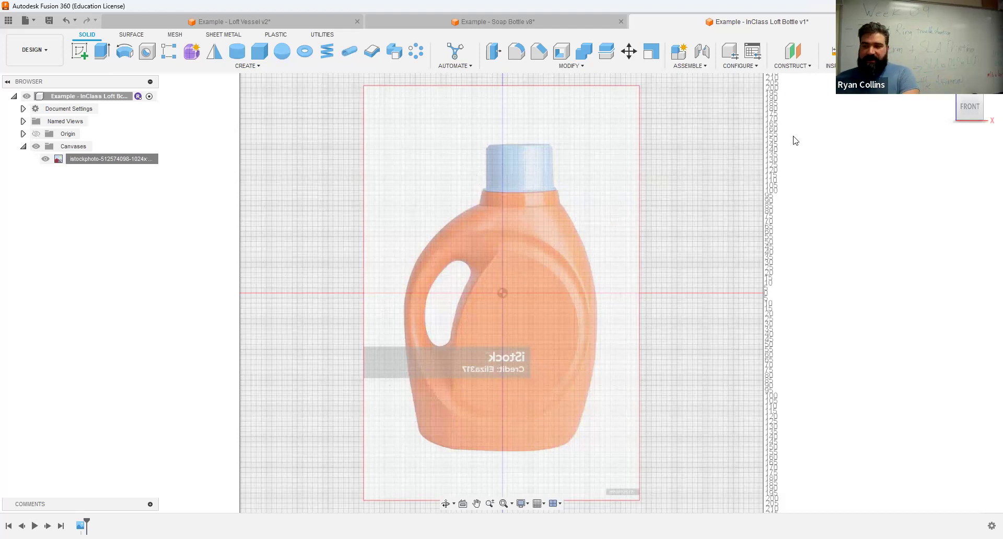
left_click(793, 50)
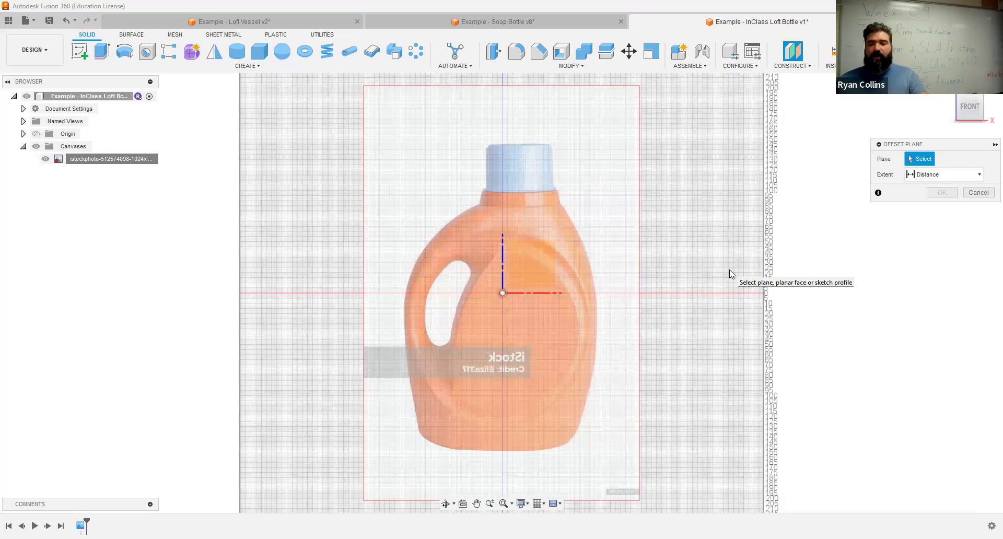
middle_click_drag(738, 245, 592, 294, "shift")
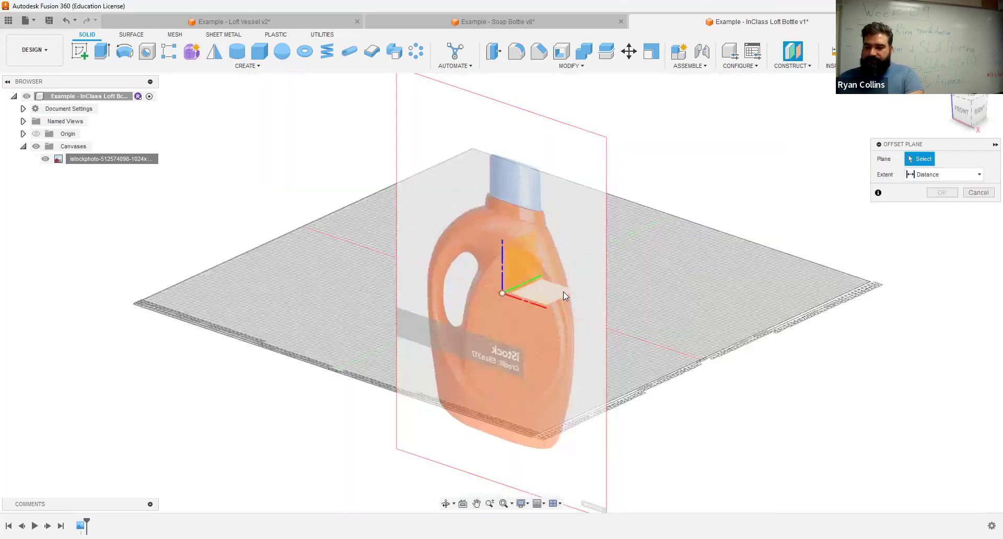
left_click(528, 295)
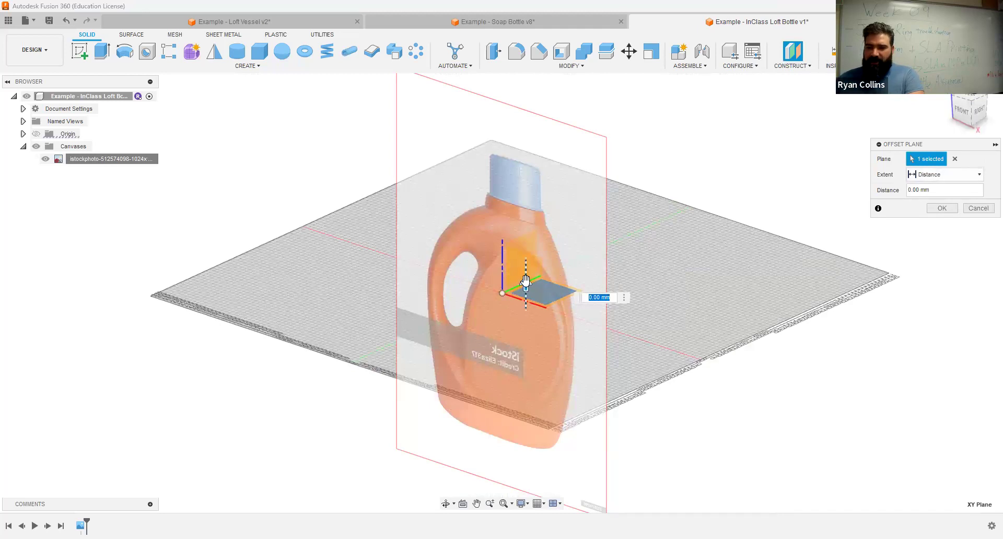
left_click_drag(524, 378, 527, 408)
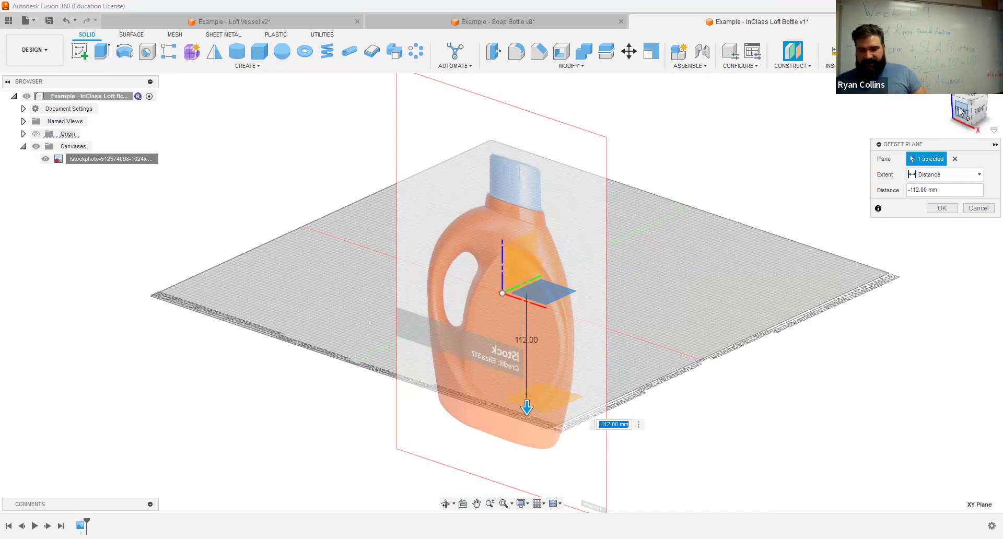
left_click(960, 111)
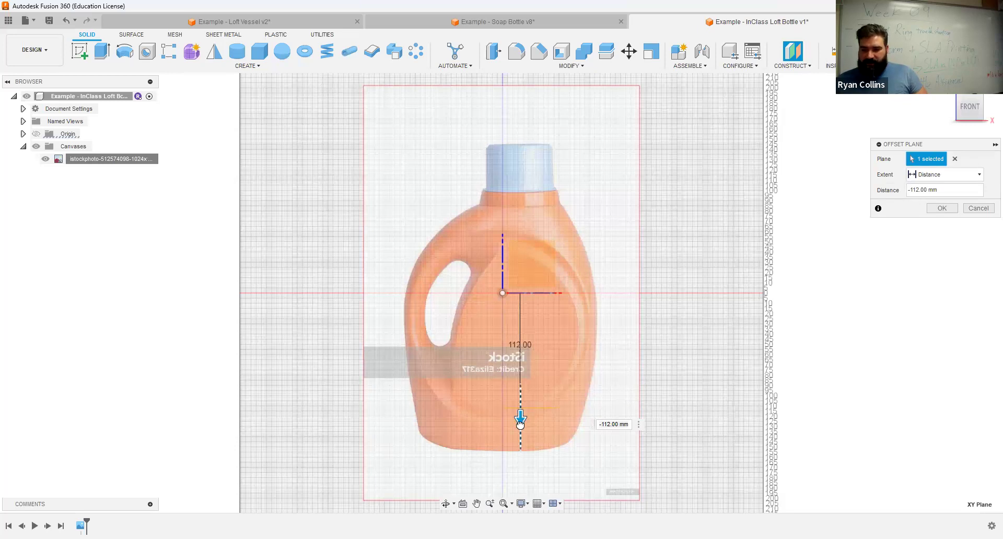
left_click_drag(520, 423, 520, 425)
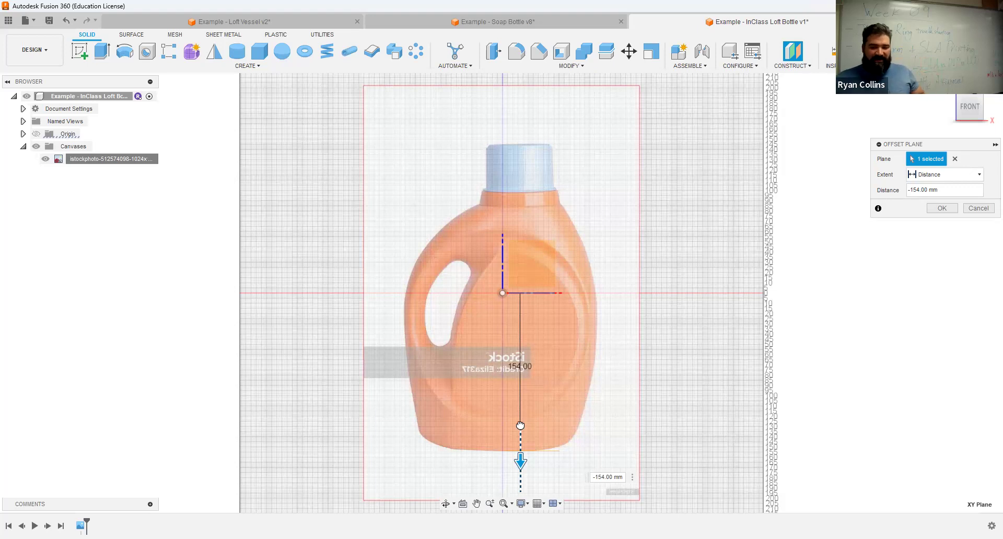
left_click_drag(520, 425, 520, 424)
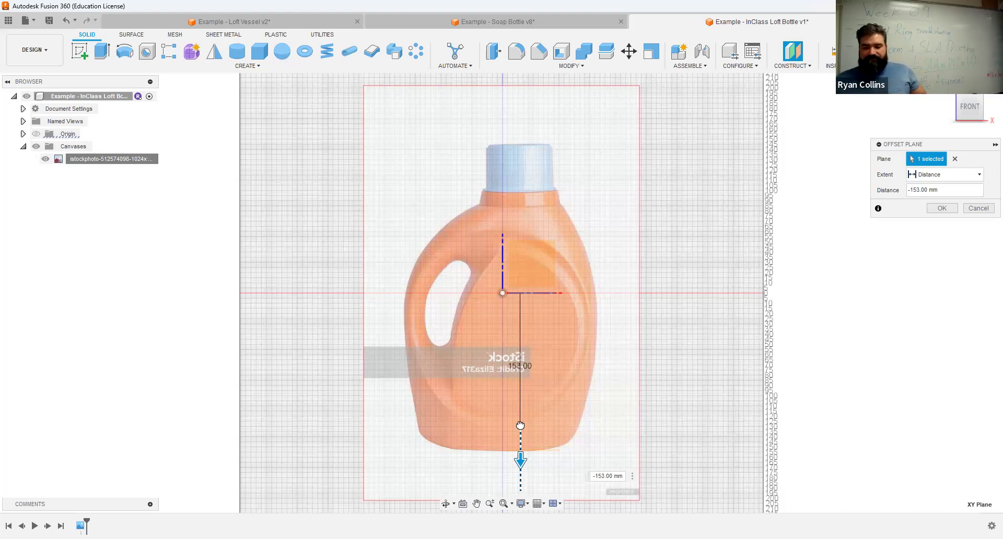
left_click_drag(521, 425, 520, 426)
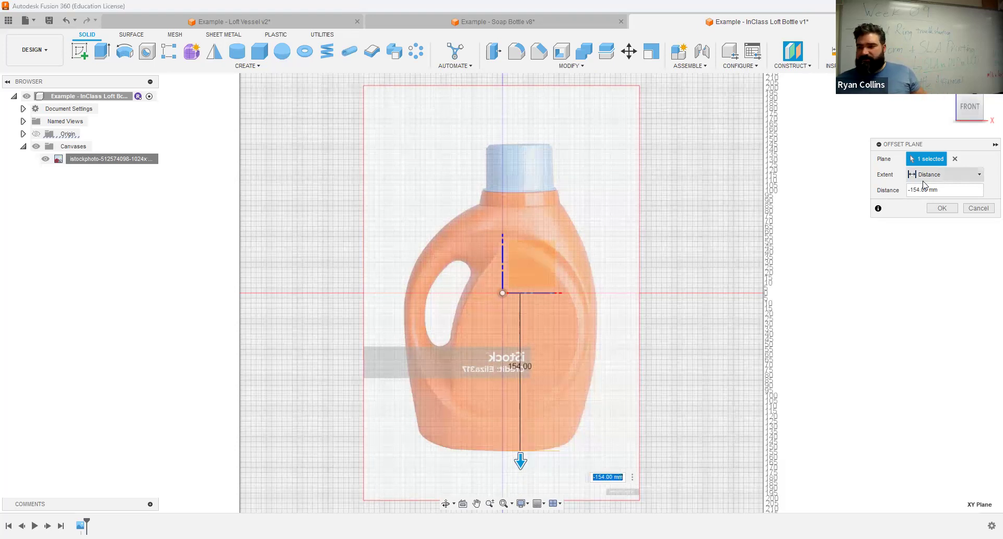
left_click(942, 209)
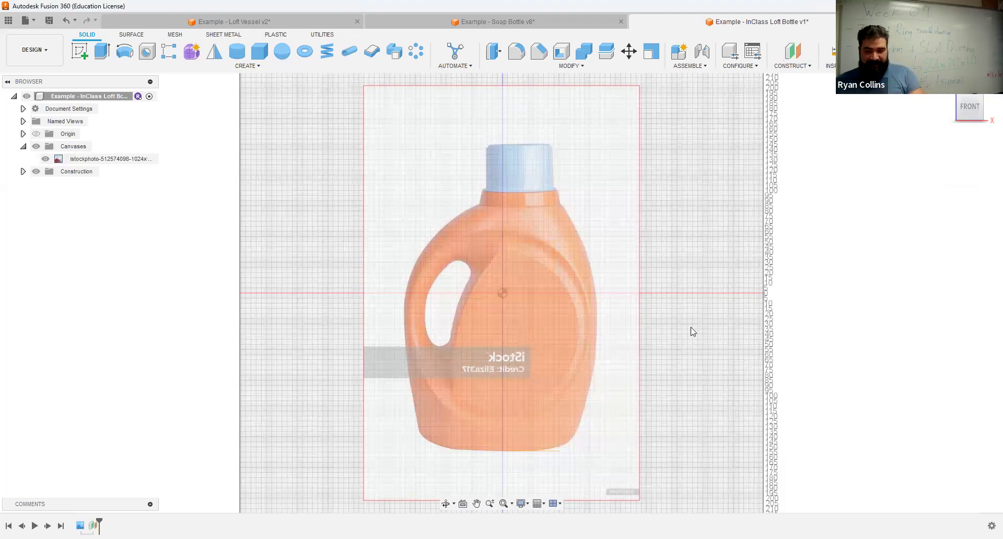
- Check the new bottom plane in the multiple-view layout and return to the single view
middle_click_drag(692, 329, 704, 295, "shift")
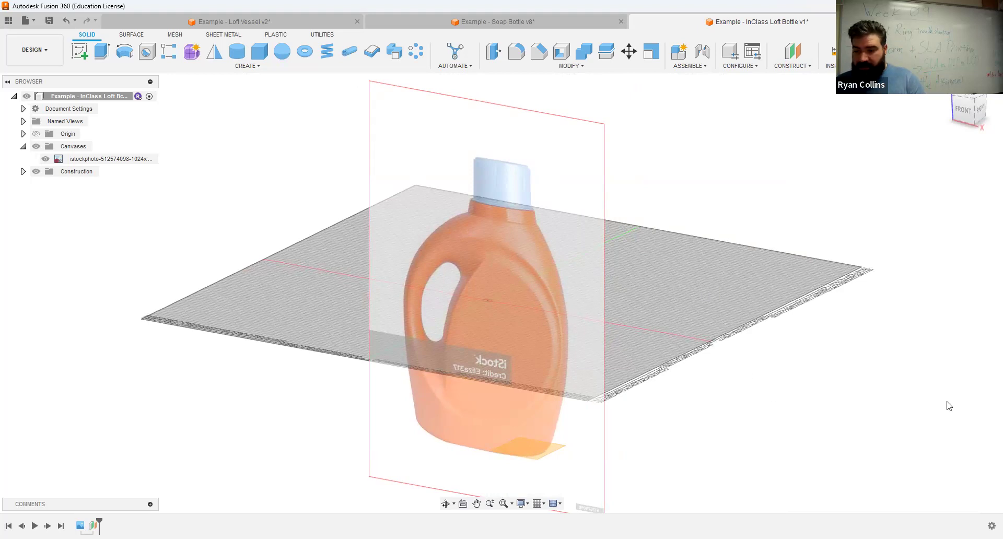
left_click(558, 504)
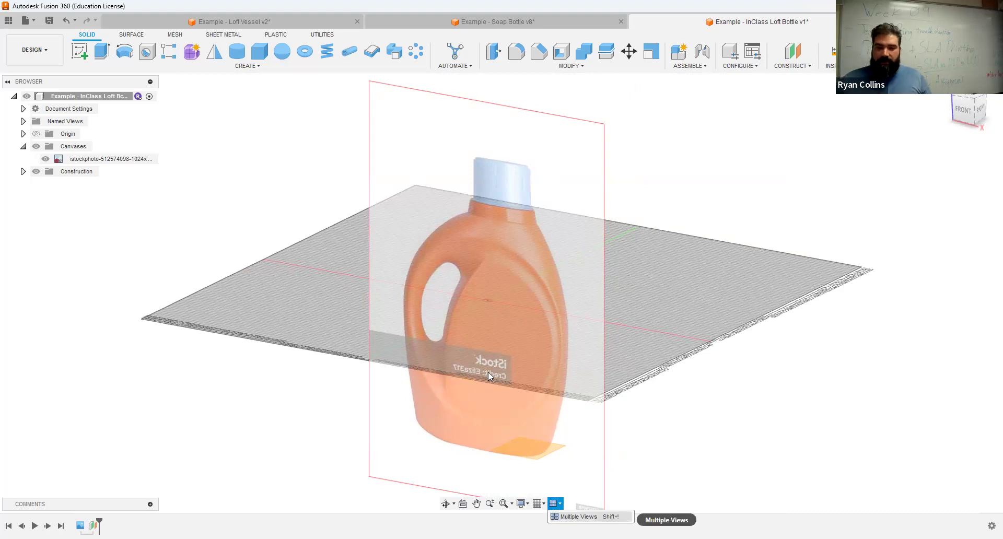
left_click(569, 517)
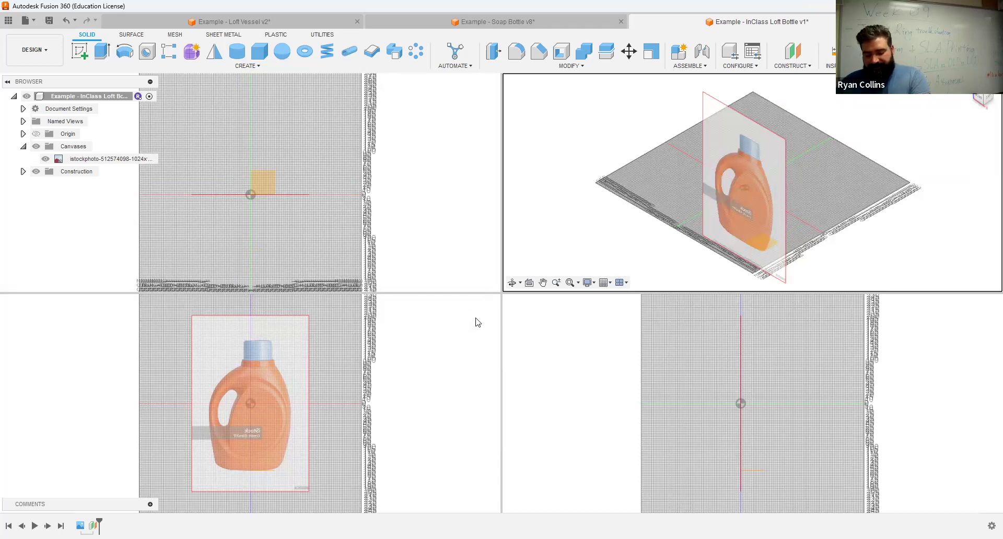
key("shift+1")
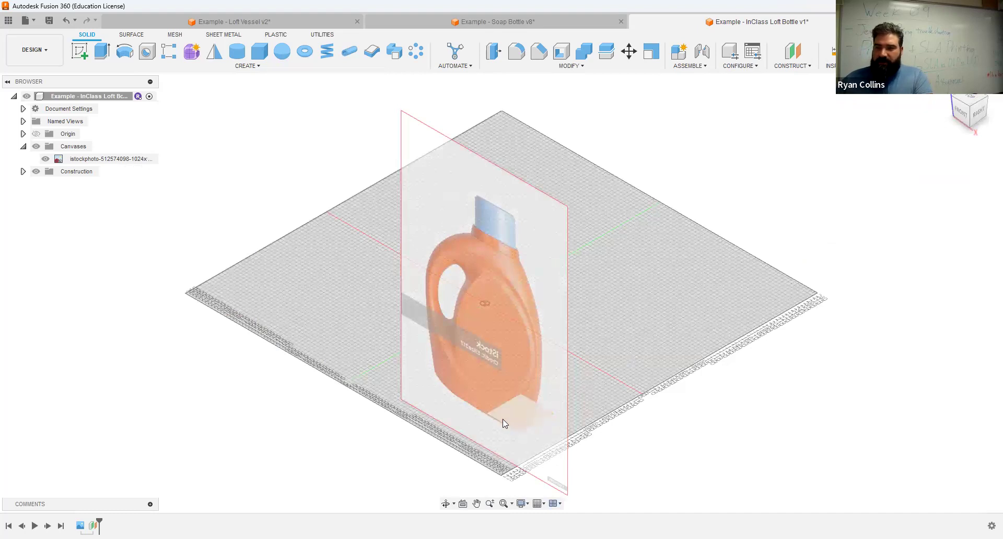
- Create a second construction plane offset 139 mm upward from the bottom plane, around the bottle's widest part
left_click(798, 57)
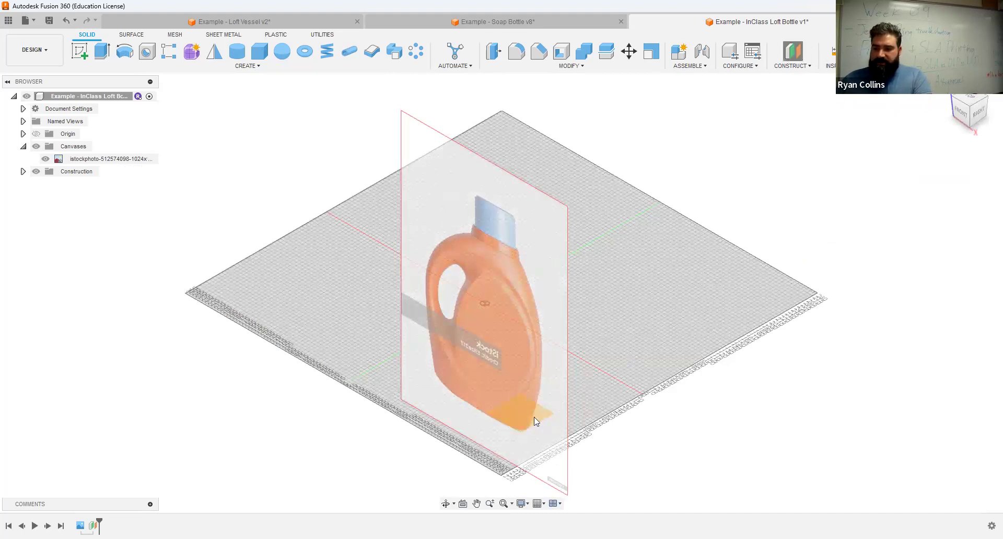
left_click(534, 417)
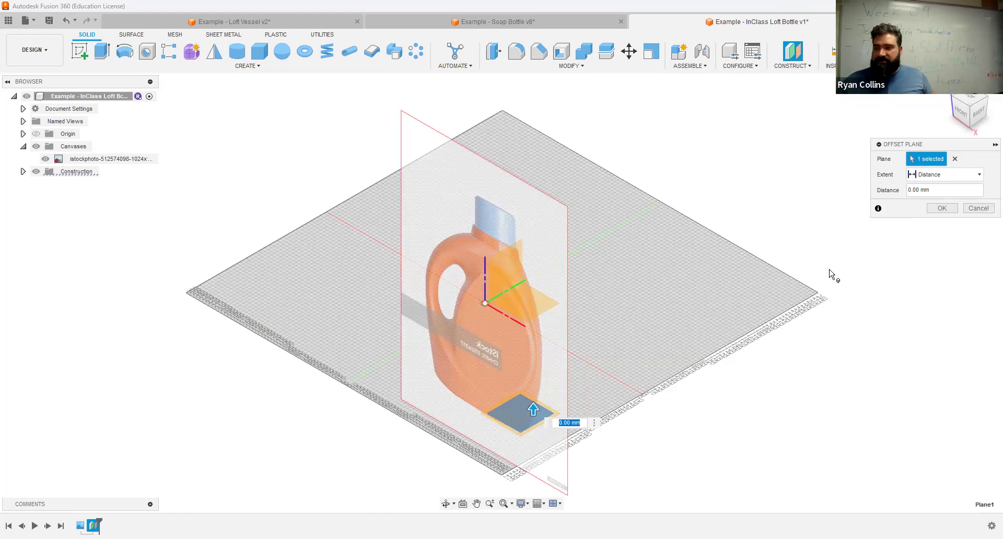
left_click(964, 115)
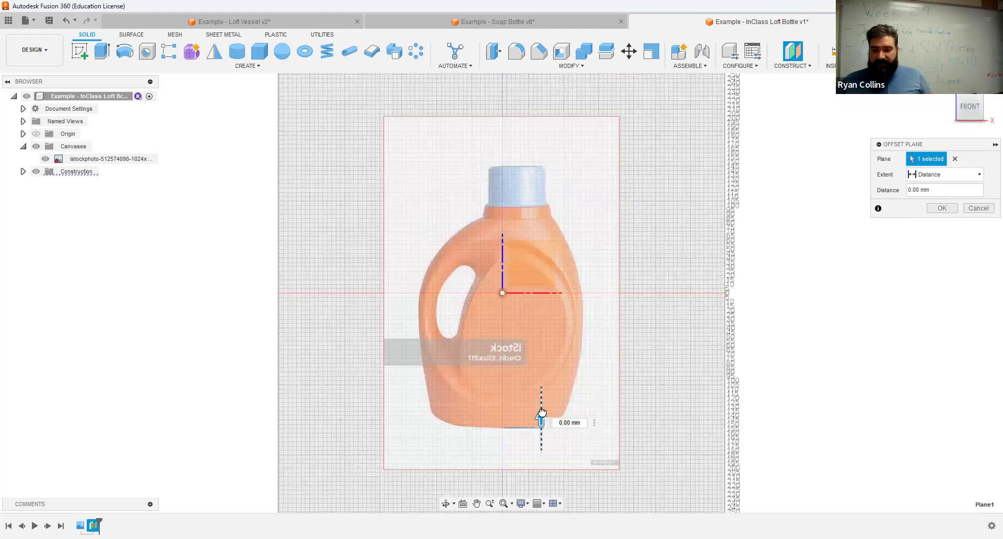
left_click(553, 284)
scroll(417, 302, "up", 3)
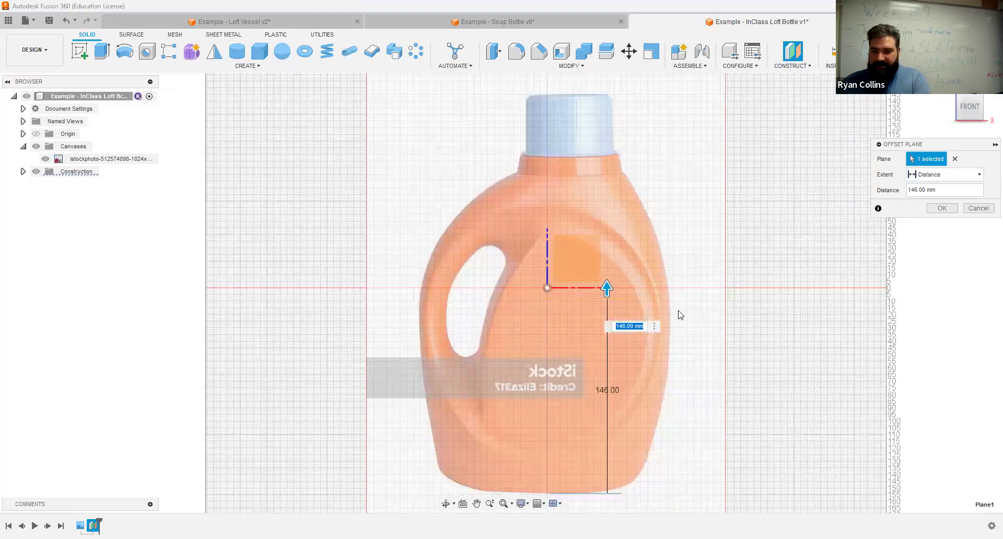
left_click_drag(606, 288, 606, 301)
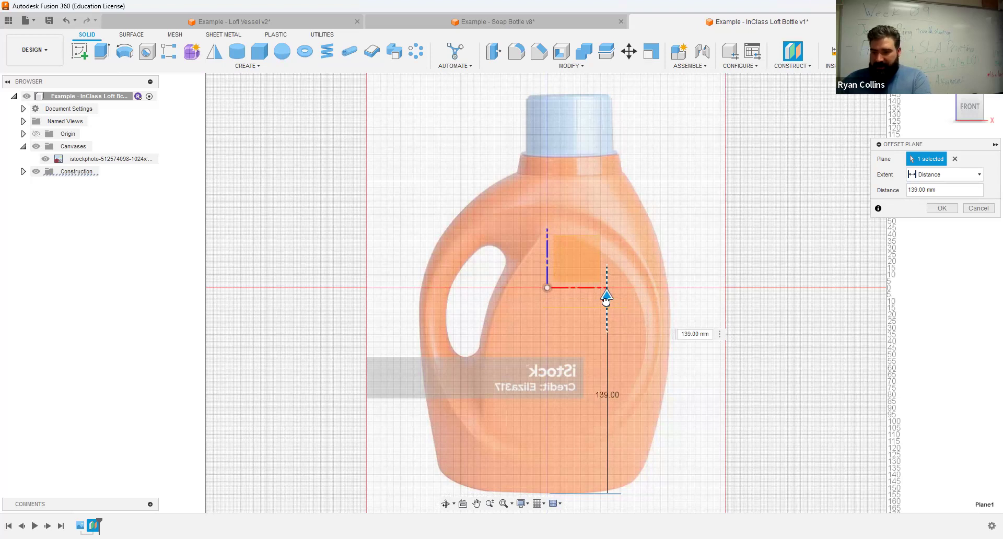
middle_click_drag(708, 293, 670, 309, "shift")
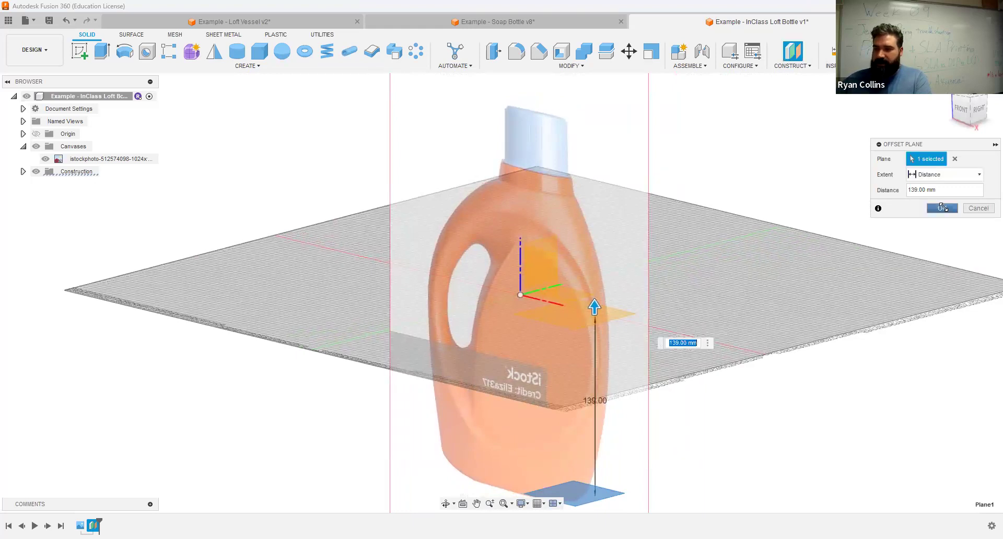
left_click(943, 209)
- Create a third construction plane offset 238 mm upward from the bottom plane, at the base of the bottle's neck
right_click(590, 432)
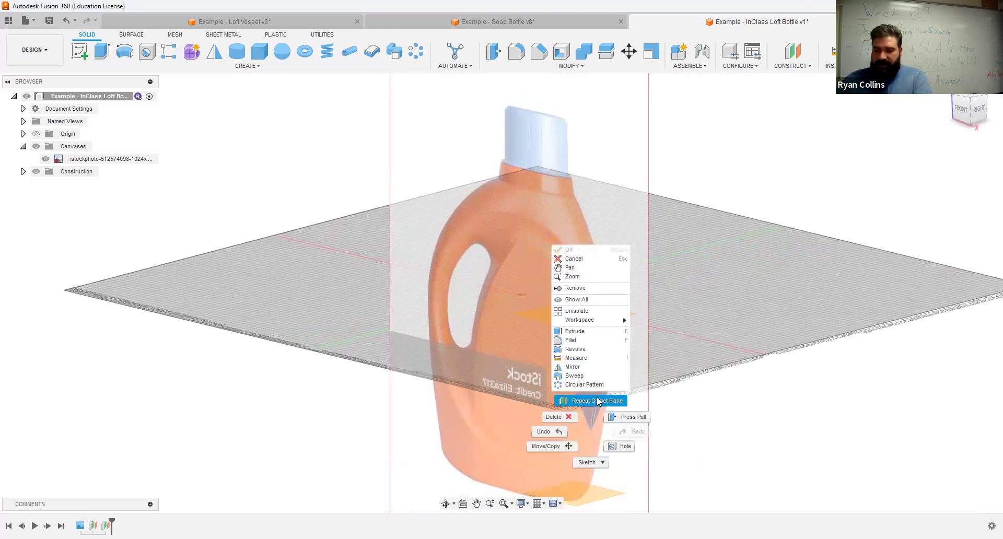
left_click(597, 401)
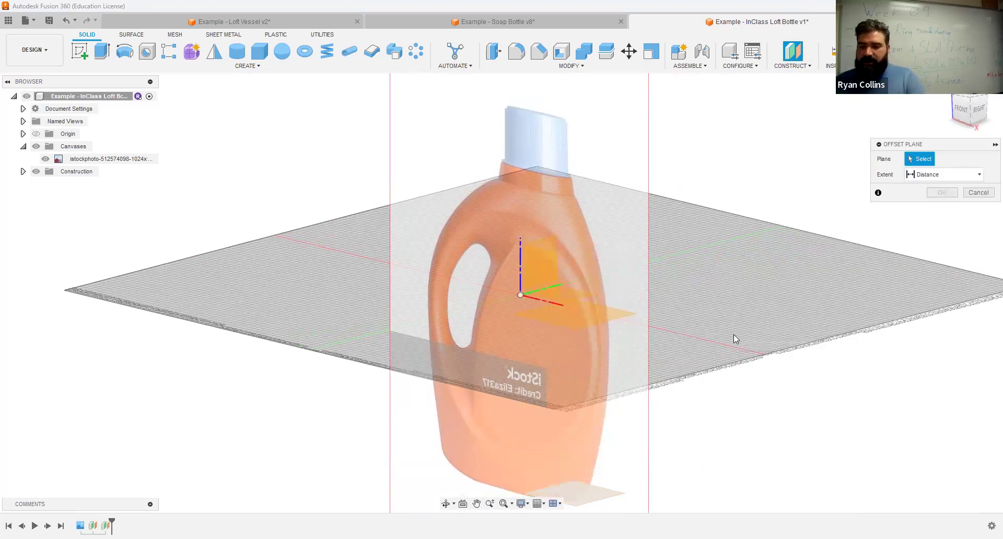
left_click(733, 335)
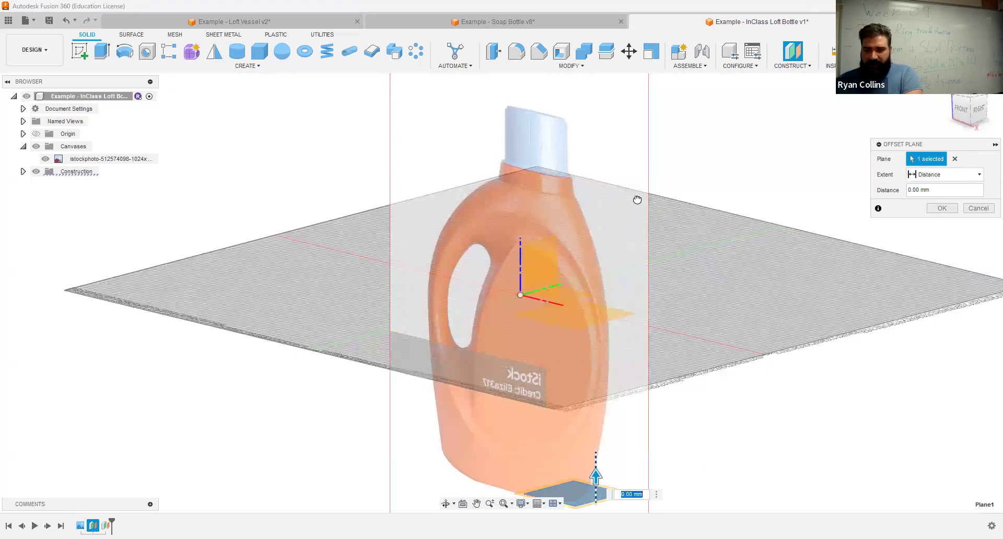
type("216")
key("Return")
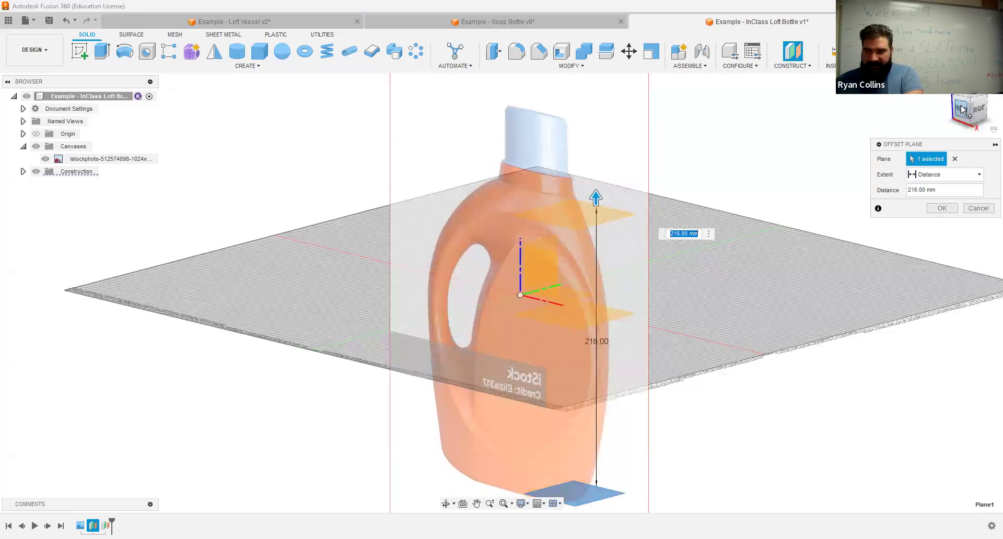
left_click(962, 109)
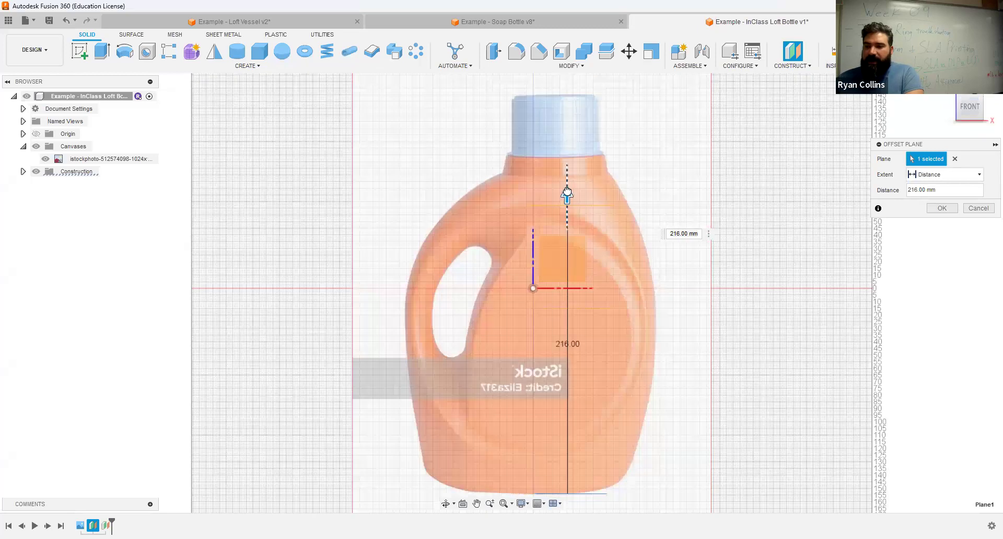
left_click_drag(570, 166, 570, 163)
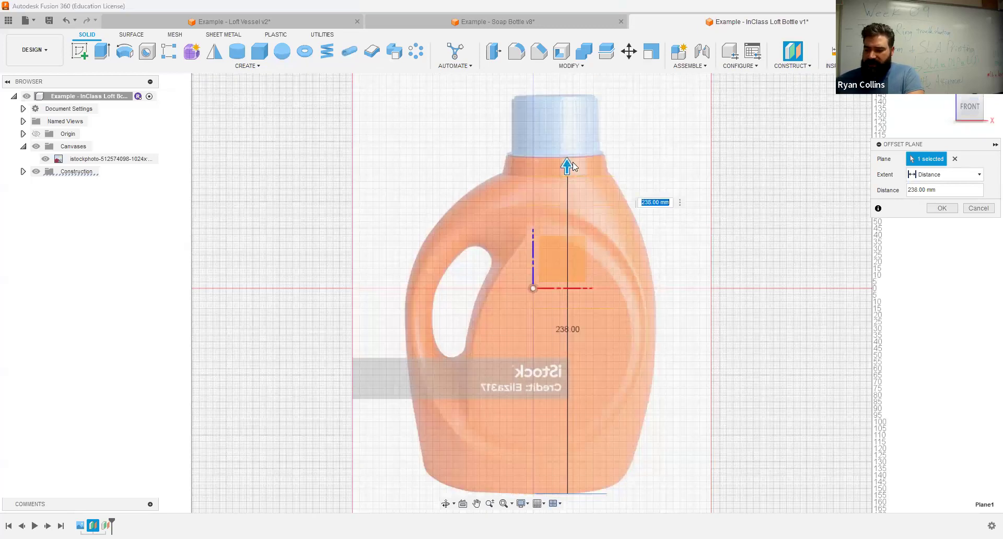
key("Return")
- Create a fourth construction plane offset 252 mm upward from the bottom plane, where the neck meets the cap
right_click(807, 163)
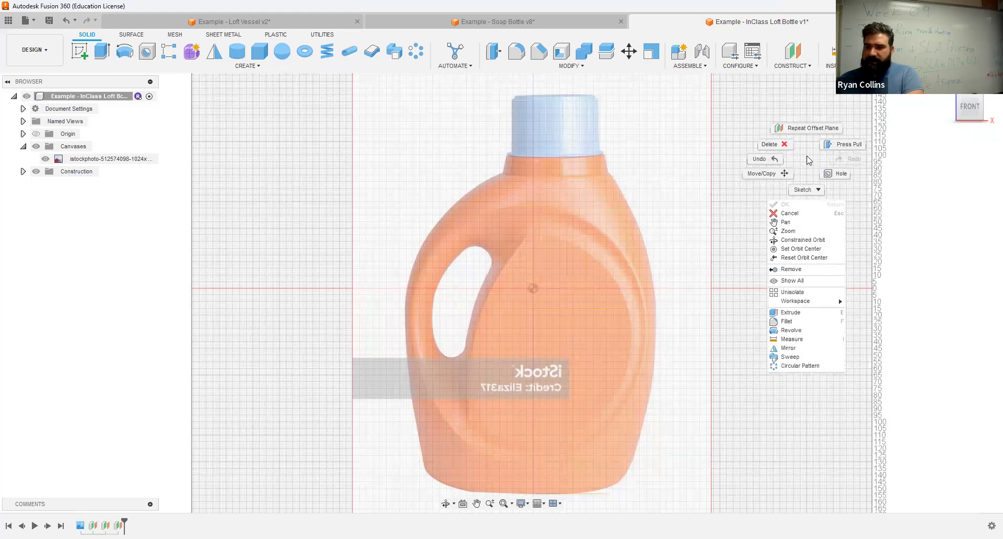
left_click(807, 124)
middle_click_drag(618, 424, 619, 425, "shift")
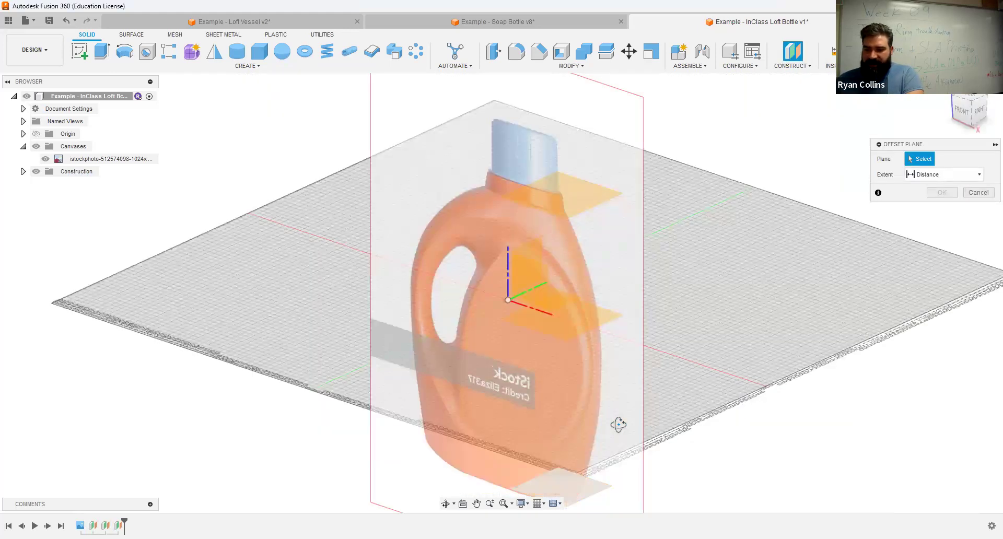
left_click(606, 478)
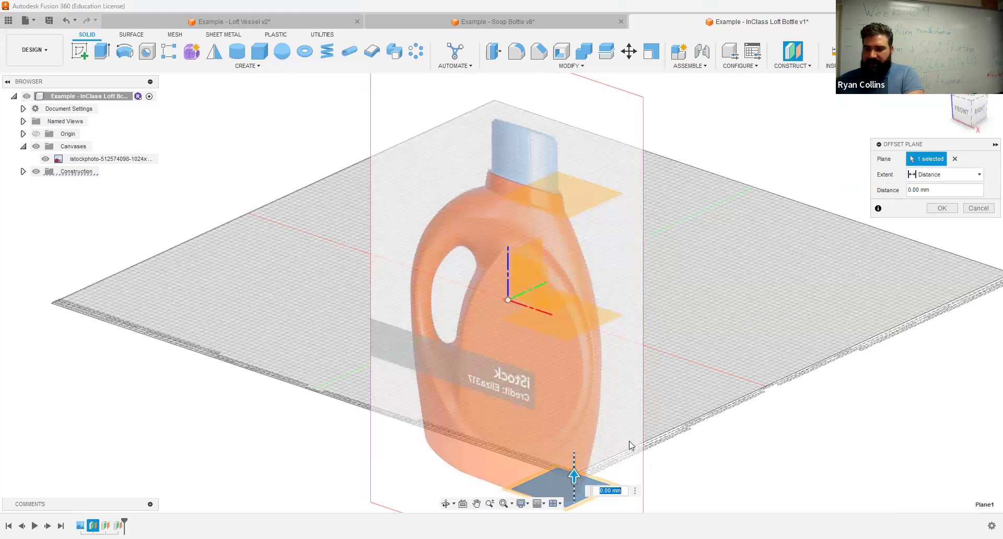
left_click_drag(574, 476, 598, 235)
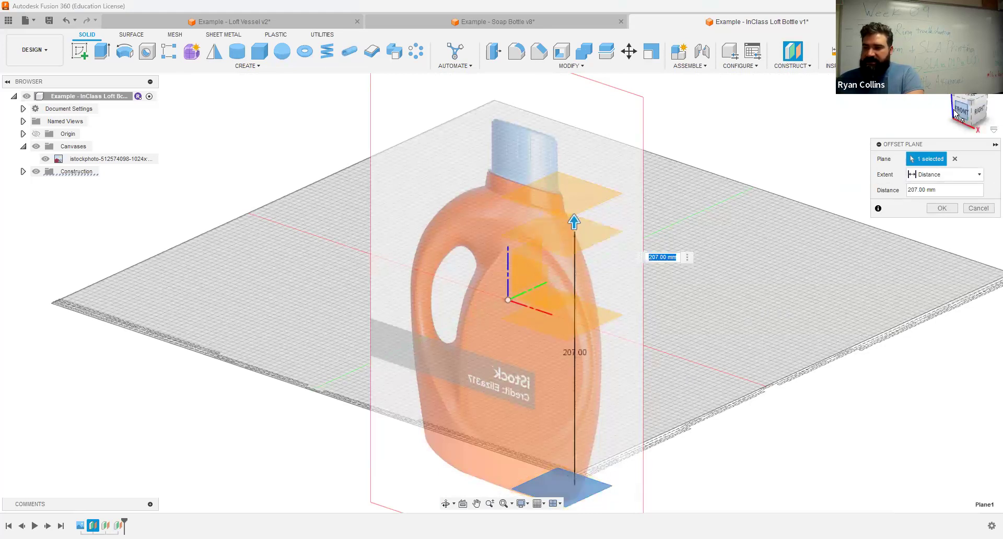
key("F5")
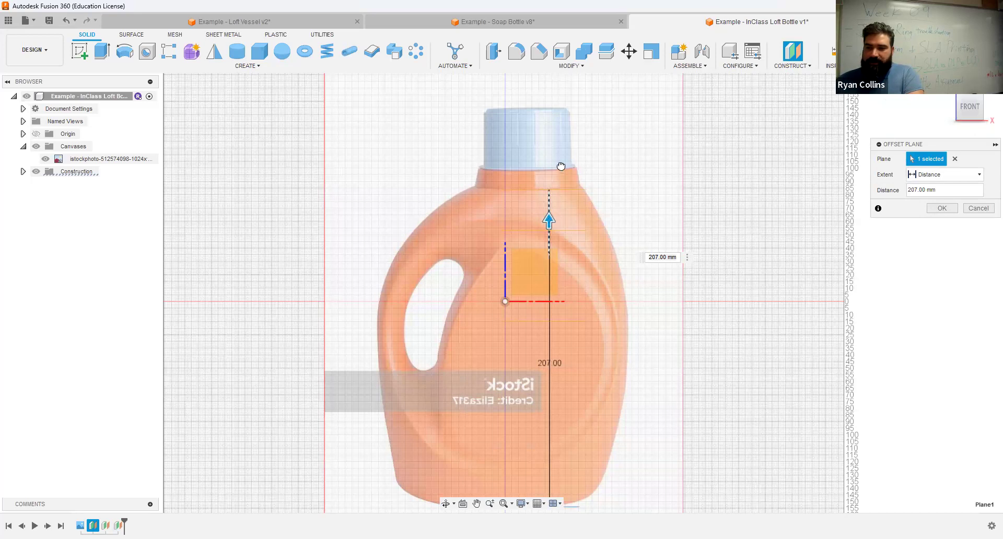
left_click_drag(561, 163, 560, 163)
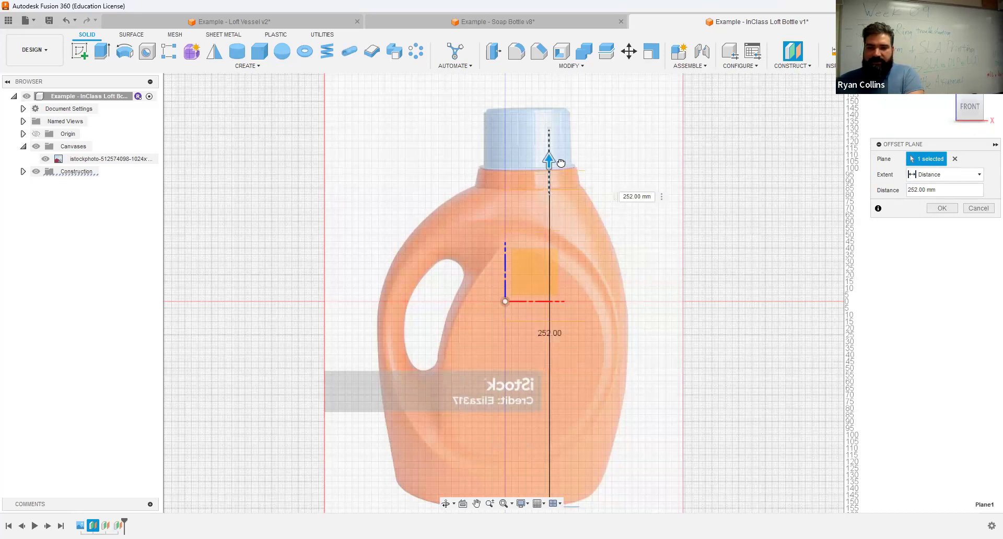
key("Return")
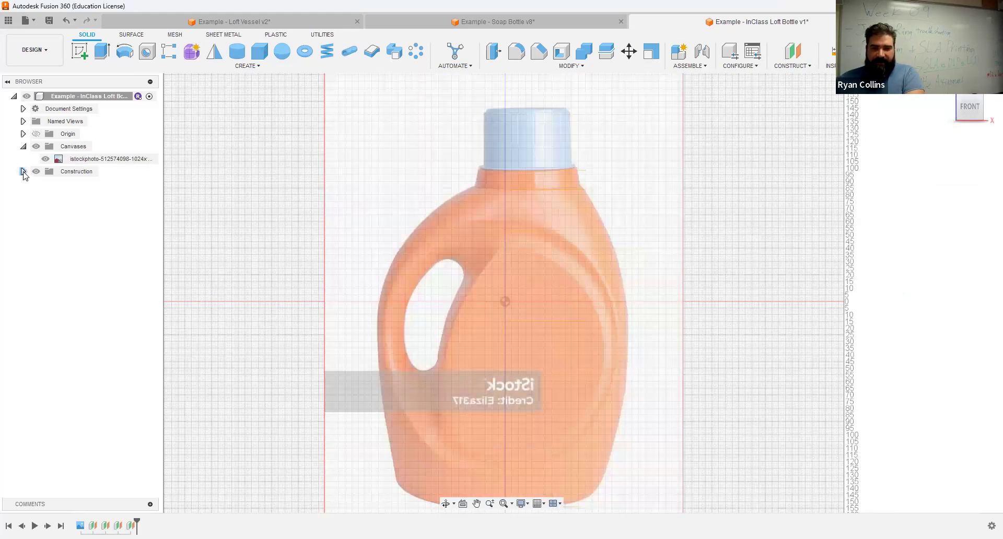
- Review the four construction planes one by one in the browser to match each with its height on the bottle
left_click(23, 172)
left_click(78, 185)
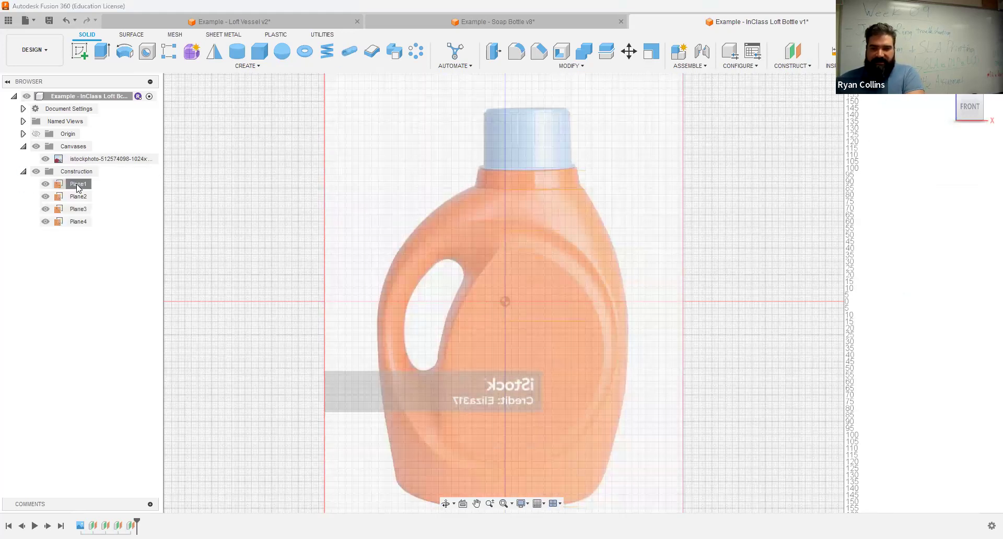
middle_click_drag(147, 251, 150, 186, "shift")
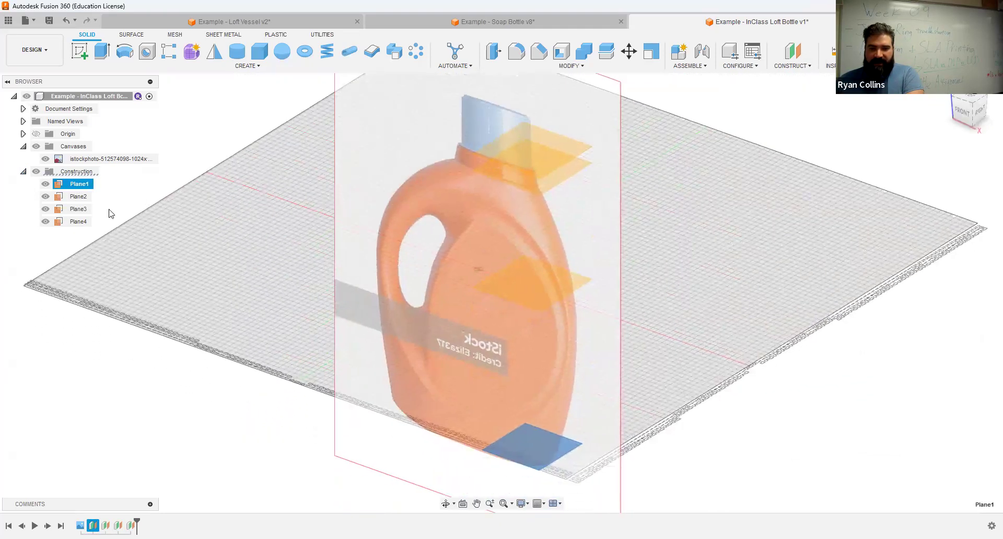
left_click(81, 197)
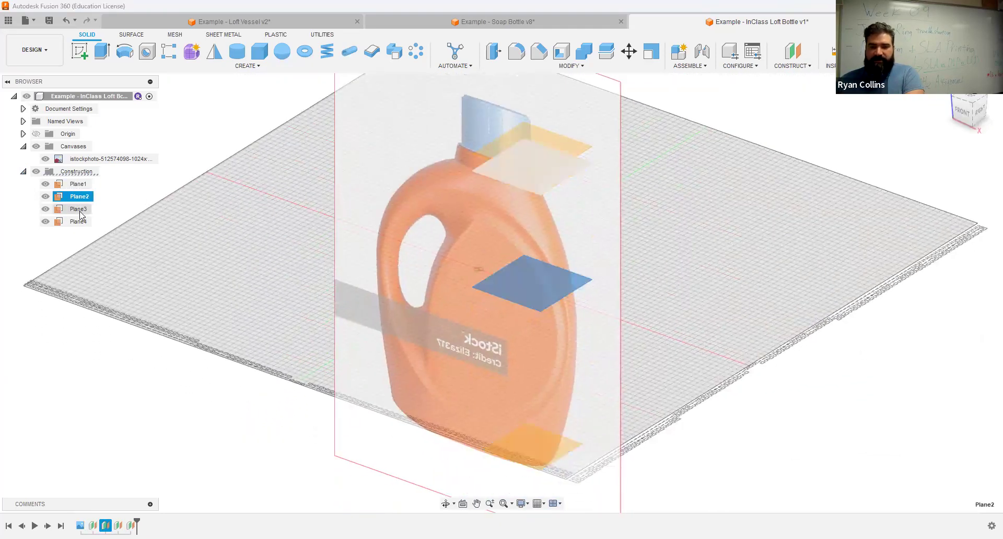
left_click(80, 209)
left_click(78, 222)
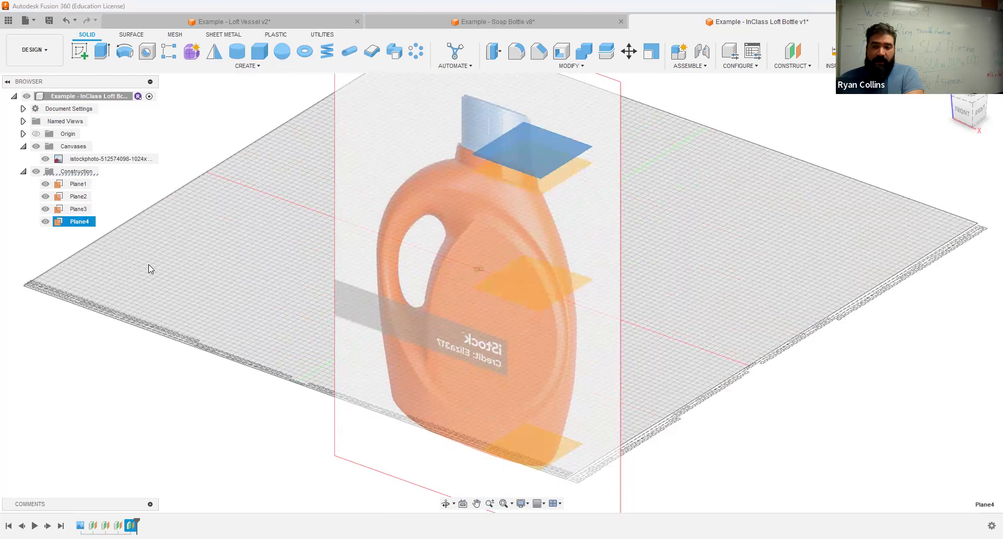
left_click(159, 293)
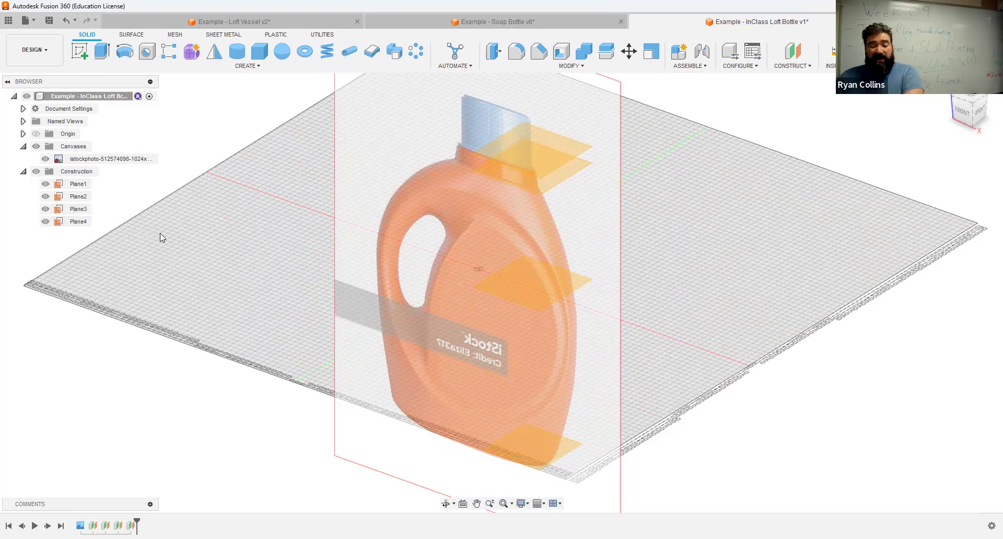
left_click(515, 283)
key("Escape")
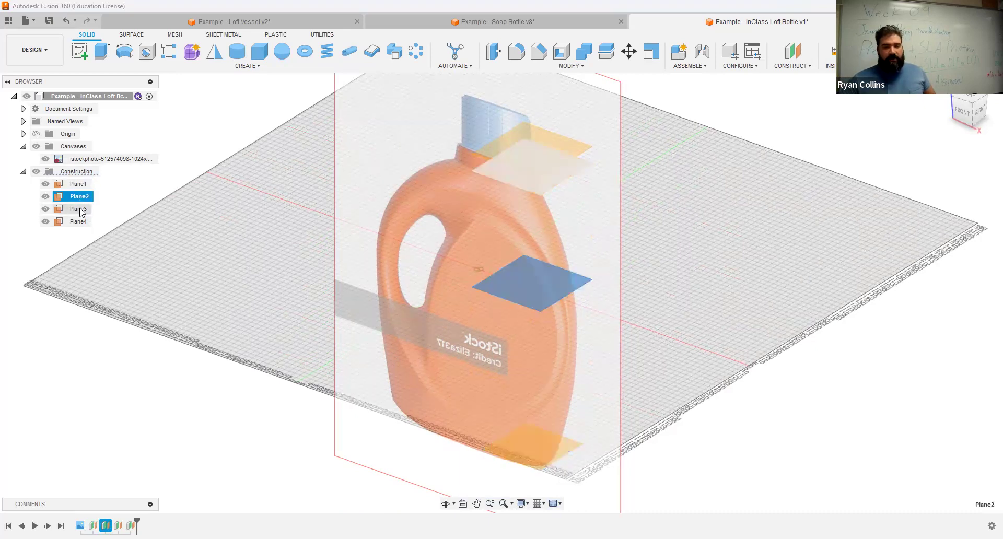
left_click(80, 209)
left_click(81, 222)
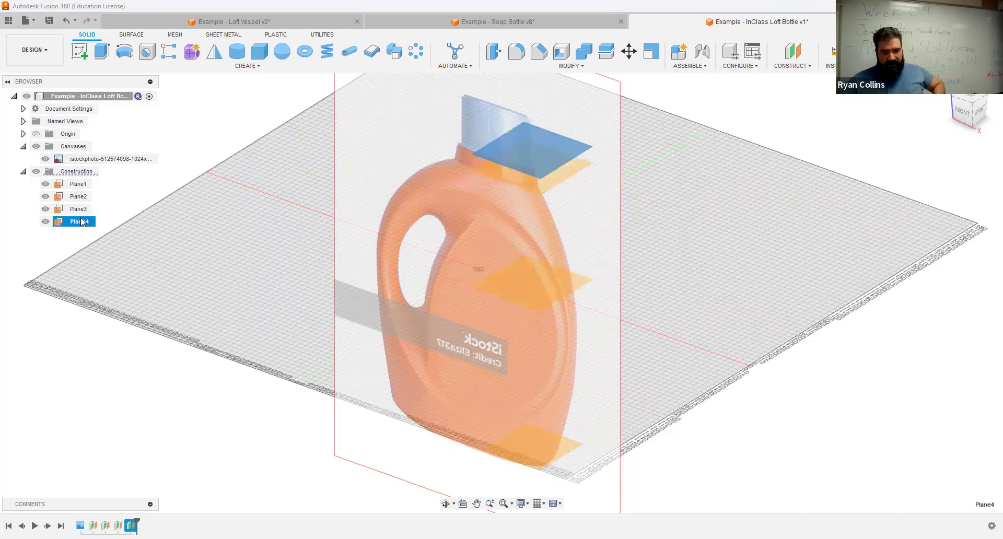
left_click(520, 432, "ctrl")
left_click(521, 433, "ctrl")
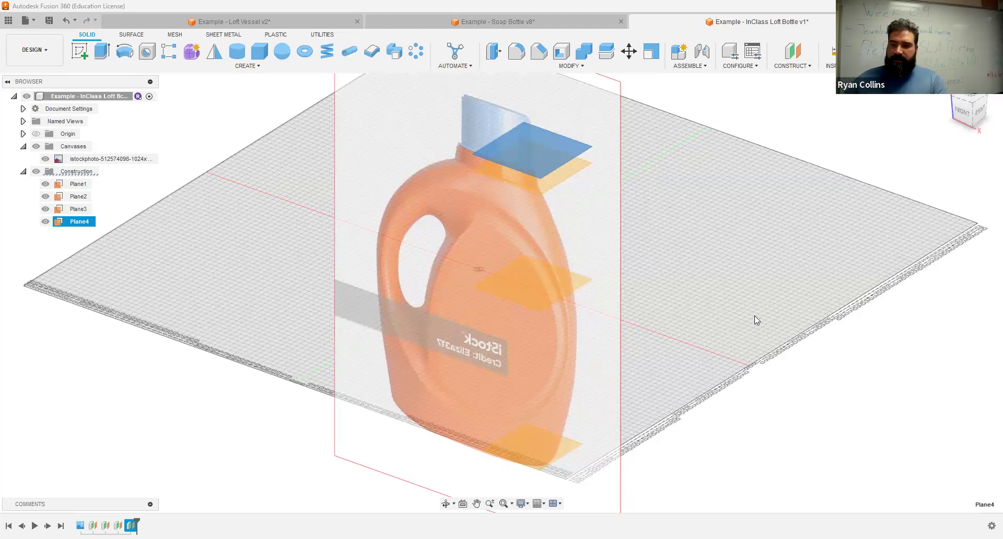
left_click_drag(754, 274, 732, 286)
key("Escape")
key("Escape")
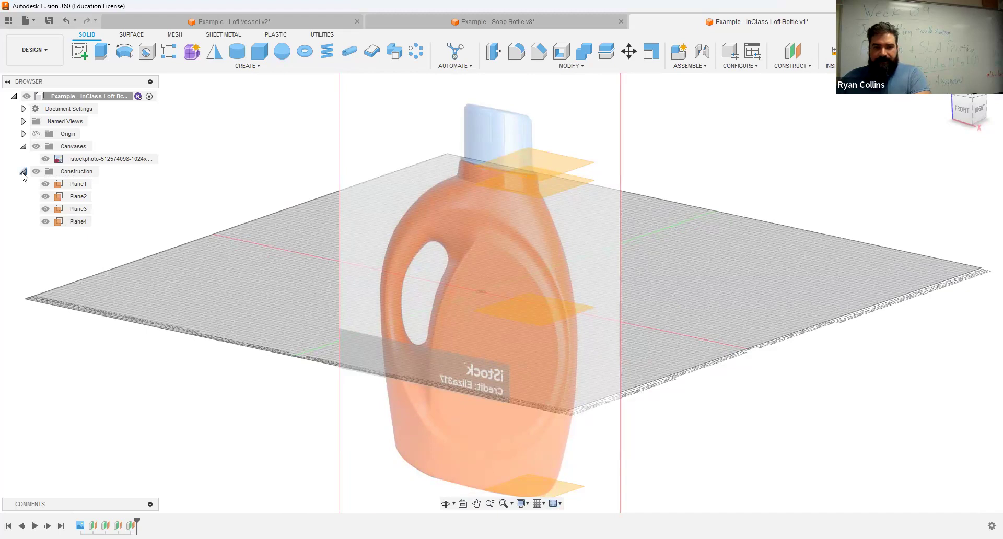
left_click(23, 172)
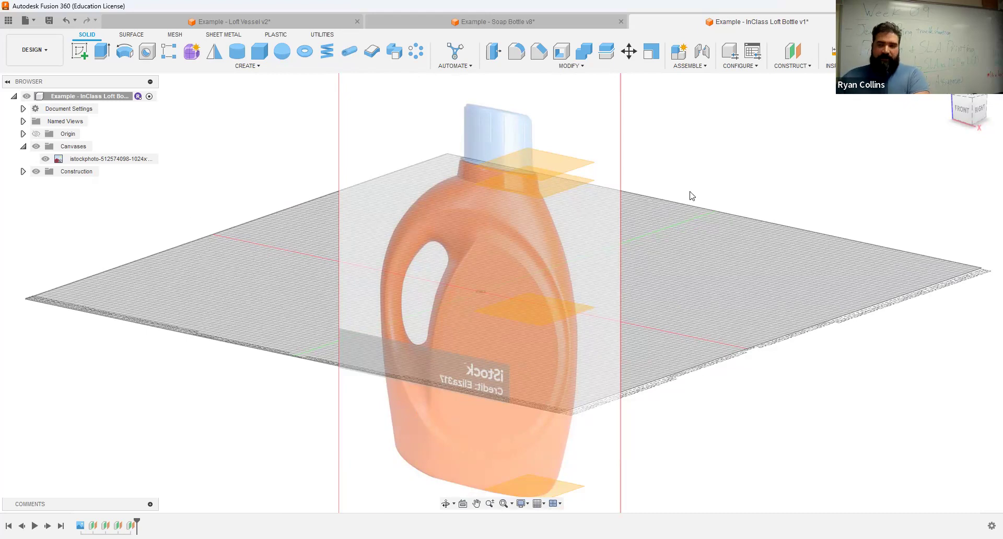
- Create a new internal standard component named Bottle
left_click(682, 55)
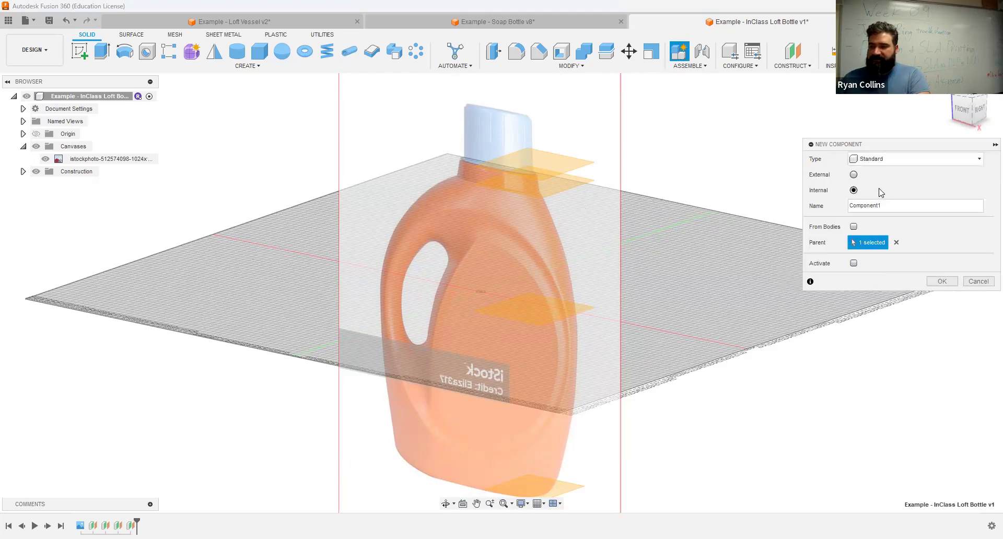
double_click(877, 206)
type("Bottle")
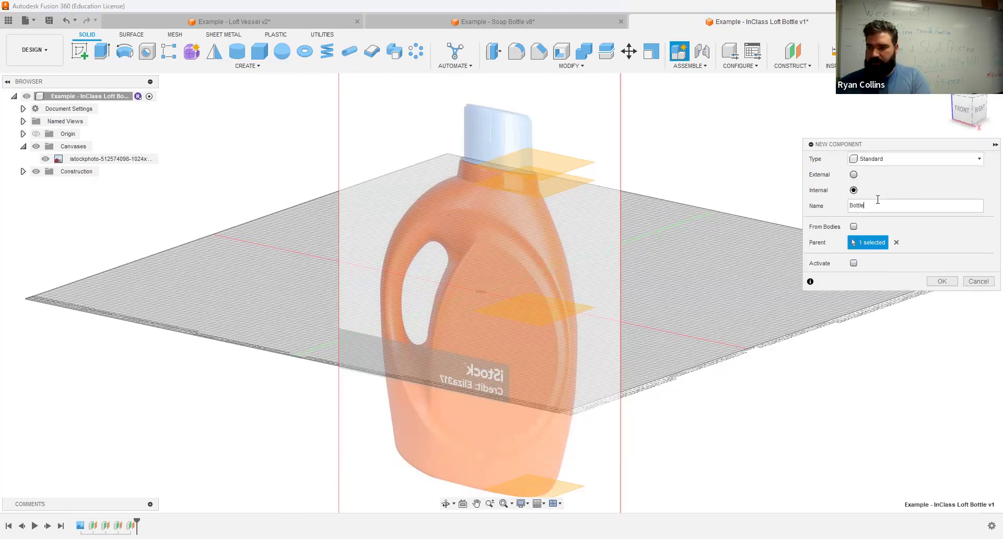
key("Return")
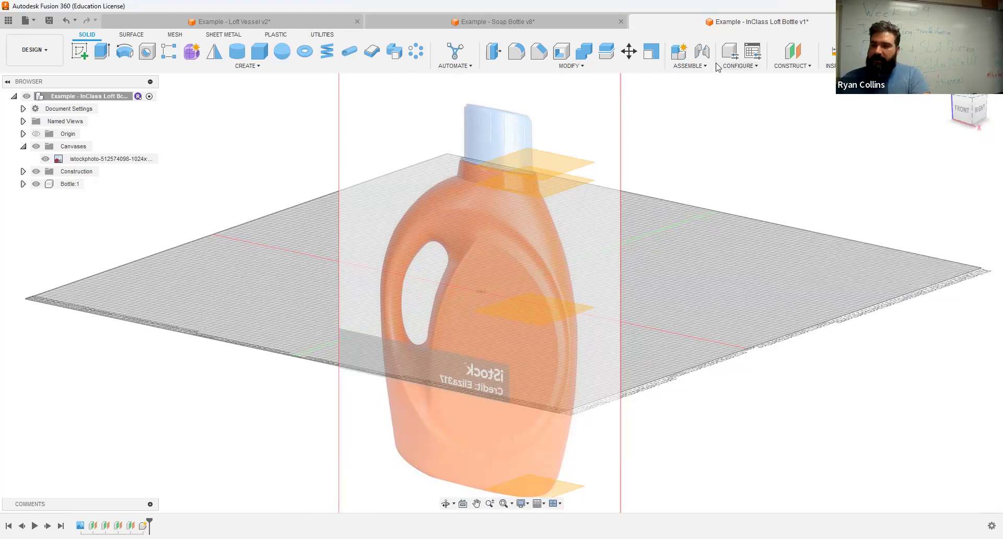
- Create a second internal standard component named Cap
left_click(678, 55)
double_click(885, 205)
type("Cap")
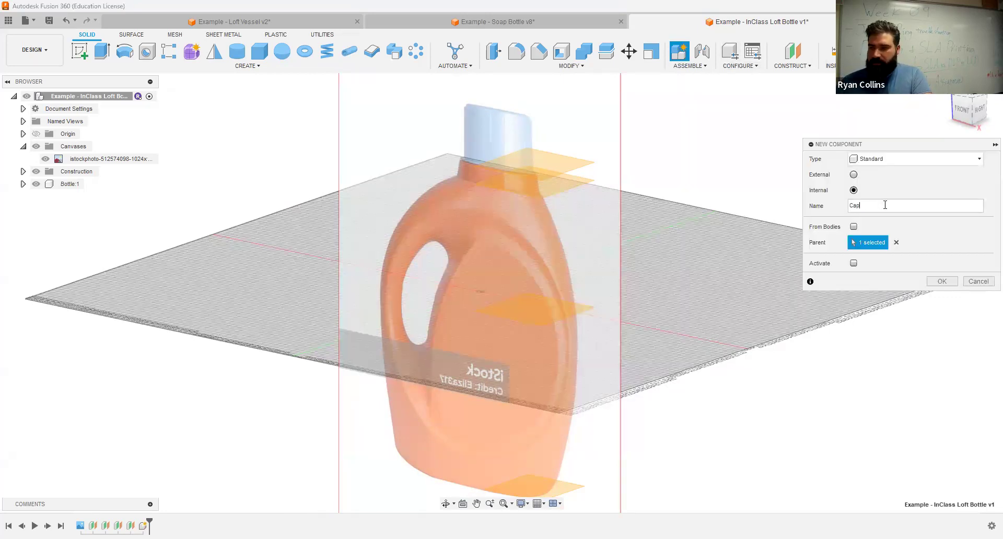
key("Return")
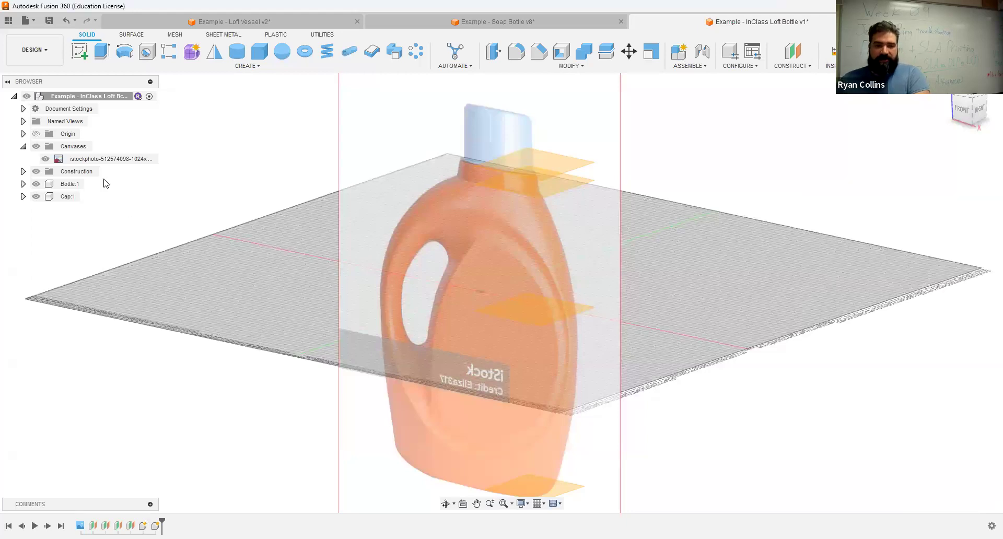
- Try to move the Construction folder into the Bottle component
left_click(75, 172)
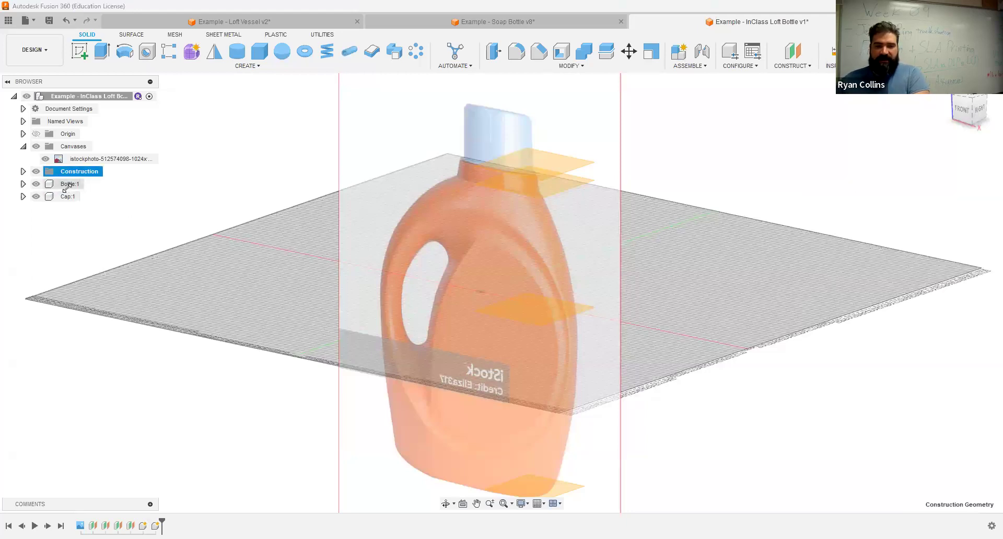
left_click(179, 205)
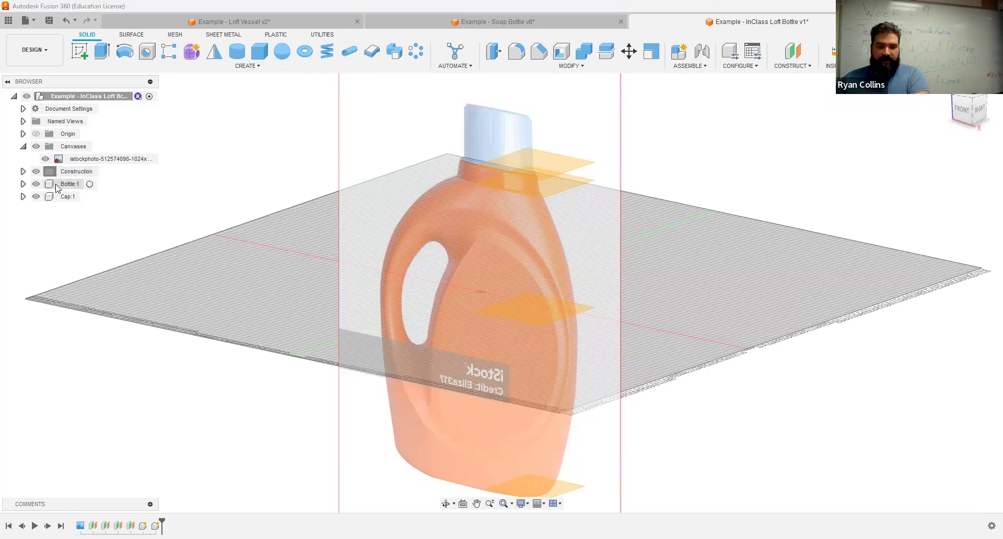
left_click(52, 172)
left_click(23, 183)
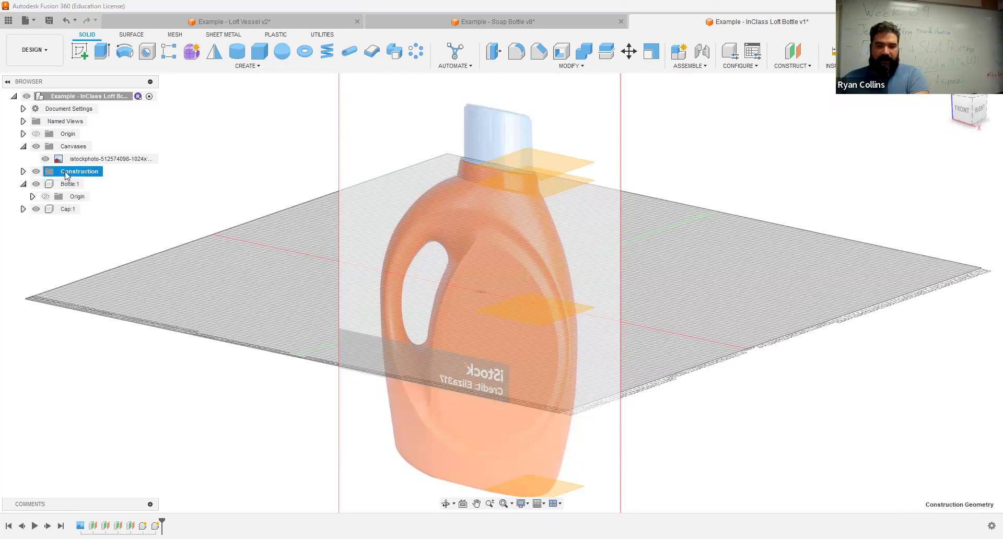
left_click(62, 197)
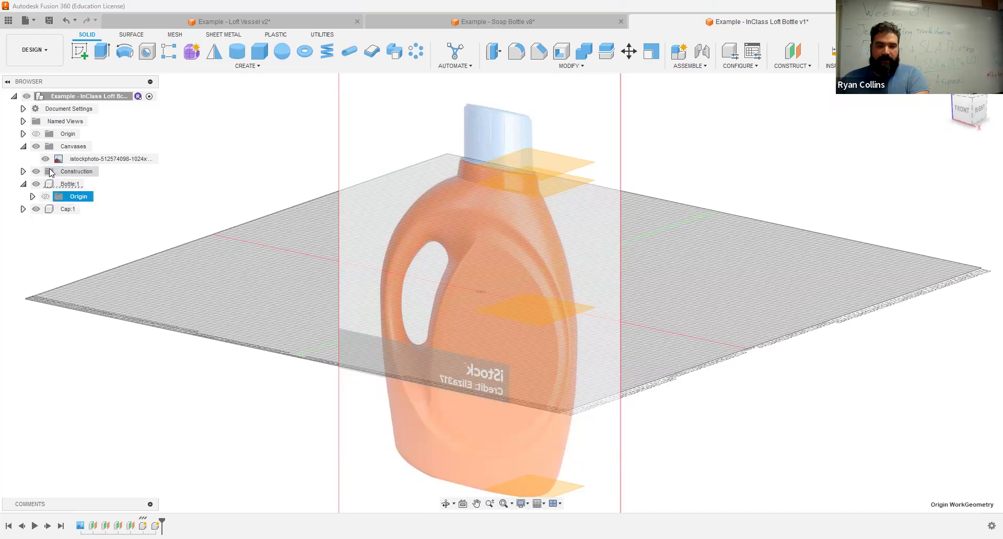
left_click(162, 206)
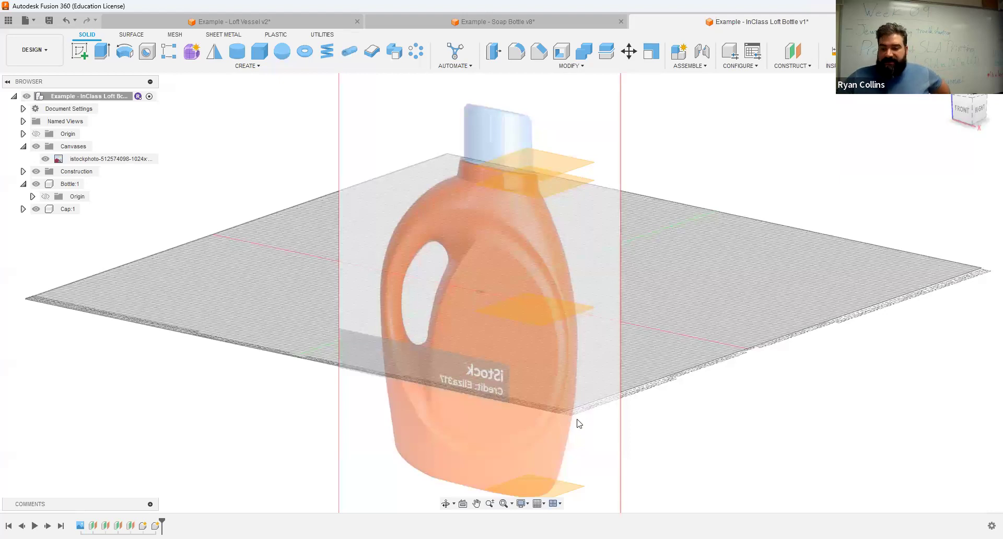
- Sketch an ellipse on the bottom construction plane, centred on the origin, with a horizontal first axis of about 130 mm matching the bottle's base
left_click(77, 59)
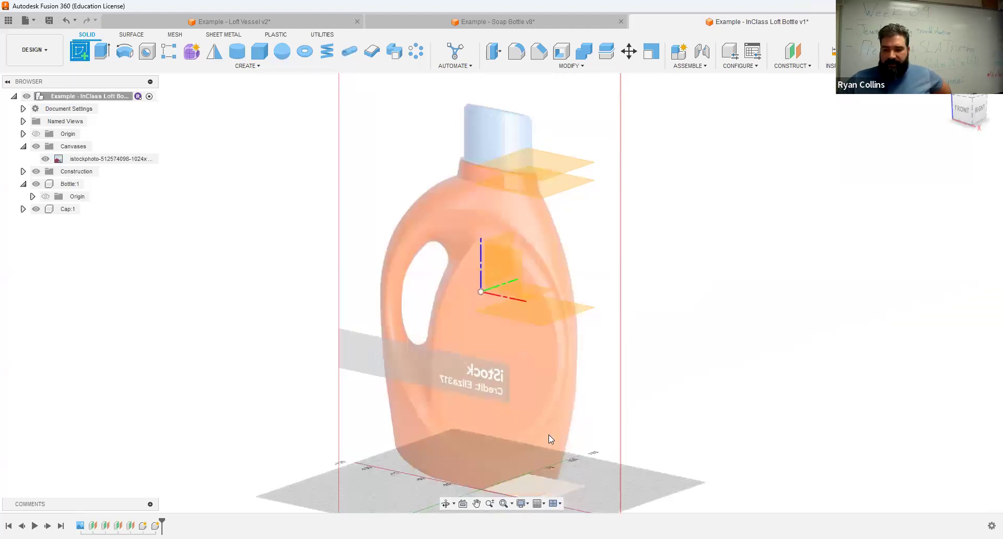
left_click(610, 419)
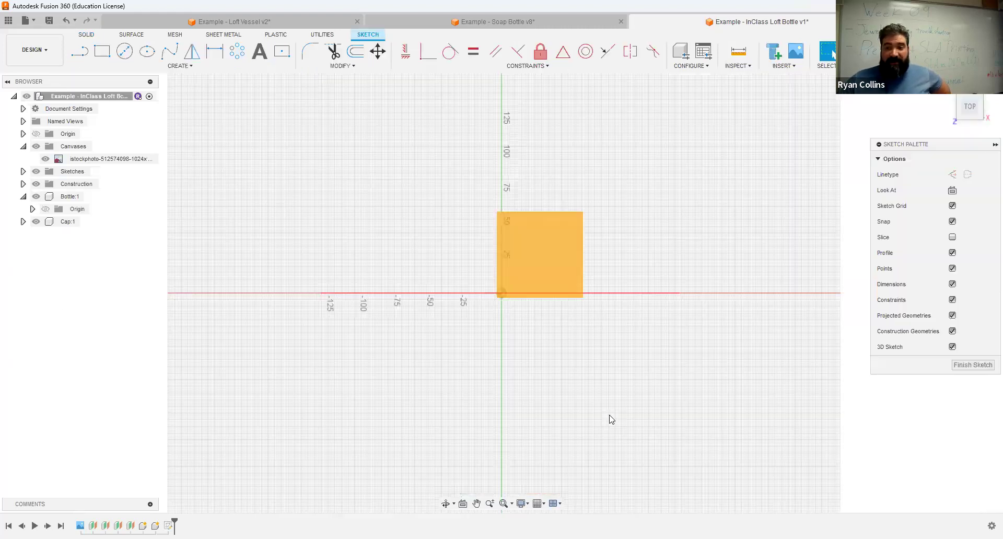
middle_click_drag(608, 408, 595, 365, "shift")
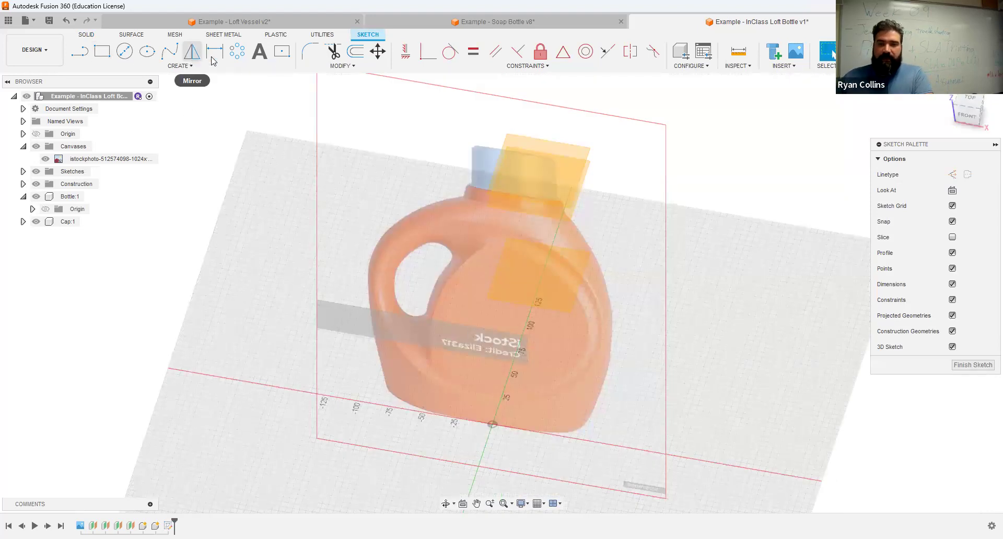
left_click(148, 51)
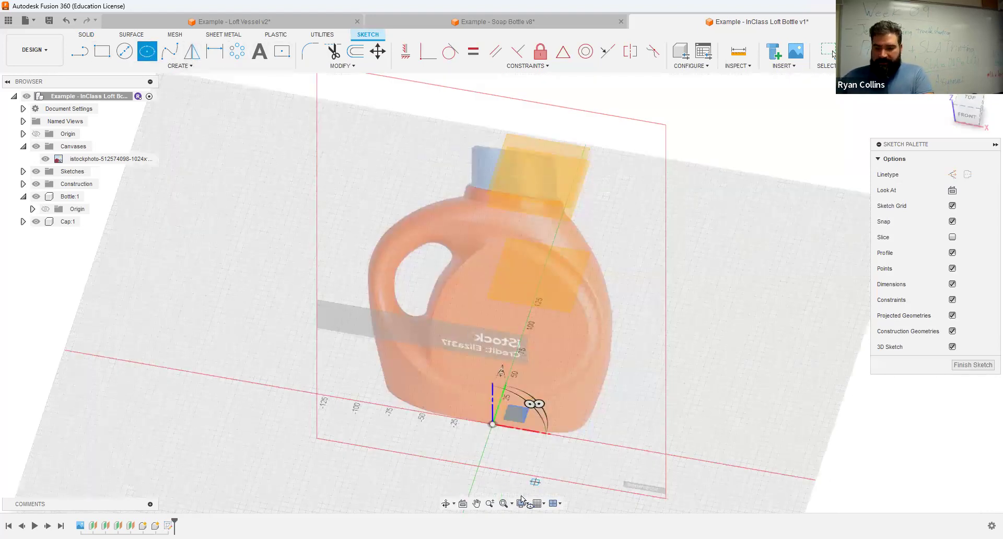
middle_click_drag(489, 443, 496, 416, "shift")
left_click(972, 111)
scroll(497, 416, "down", 3)
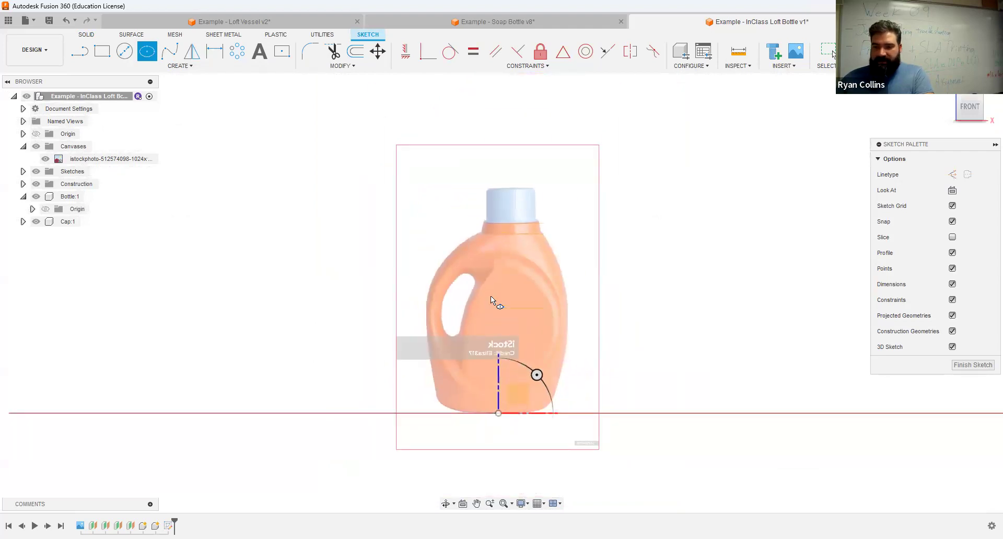
middle_click_drag(524, 319, 505, 402, "shift")
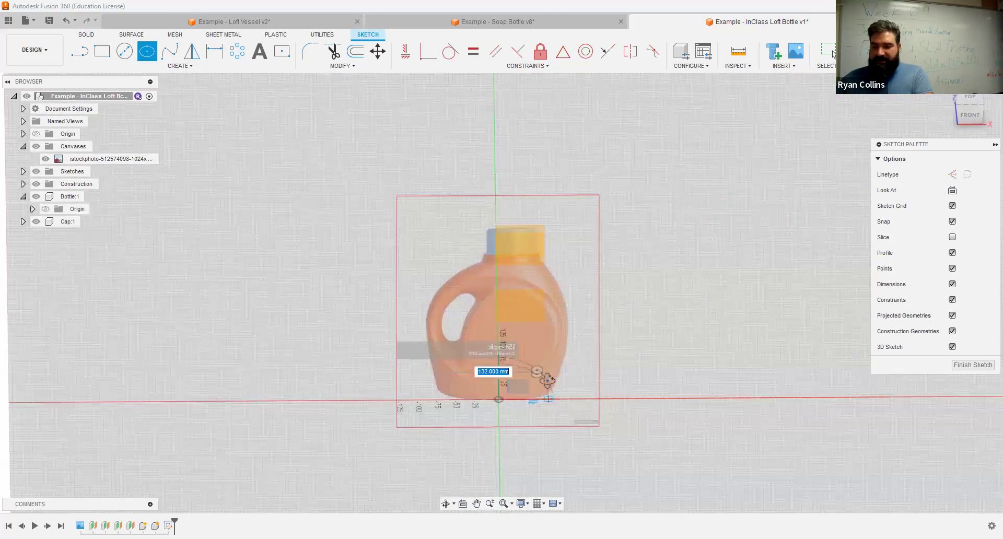
middle_click_drag(550, 402, 547, 375, "shift")
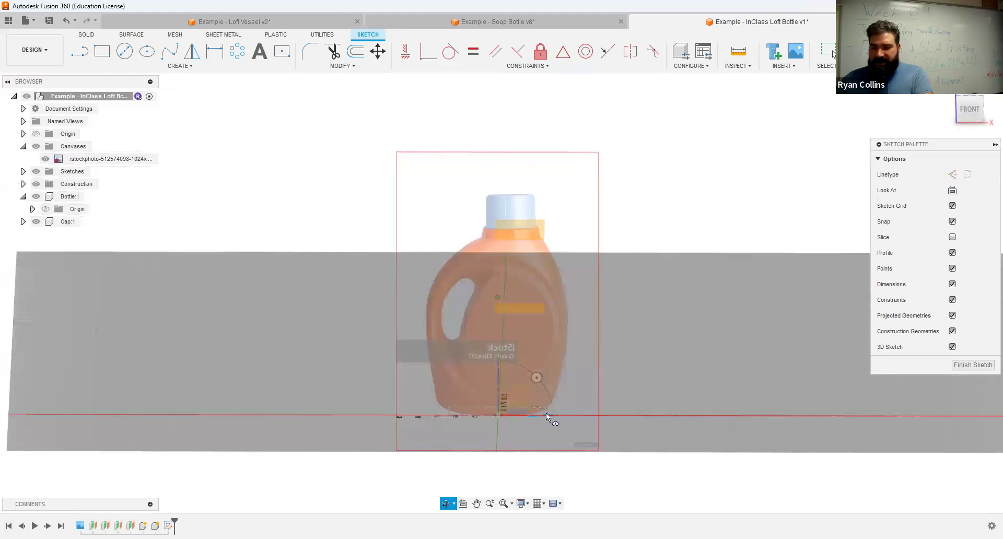
scroll(571, 424, "up", 5)
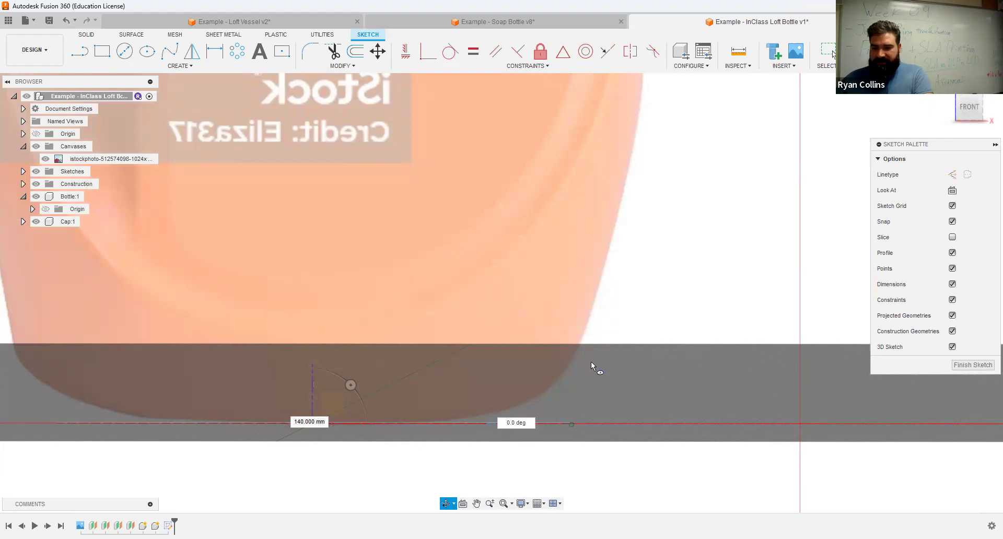
middle_click_drag(591, 361, 582, 375, "shift")
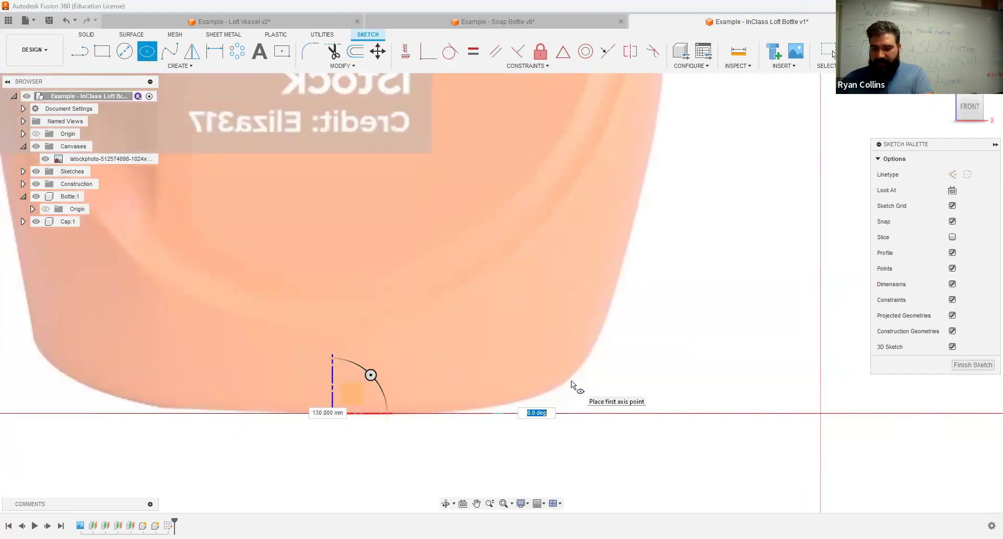
- Set the base ellipse's front-to-back axis to 75 mm and finish the sketch
mouse_move(460, 384)
middle_mouse_down("shift")
mouse_move(458, 418)
mouse_move(416, 387)
mouse_move(380, 429)
mouse_move(381, 478)
middle_mouse_up("shift")
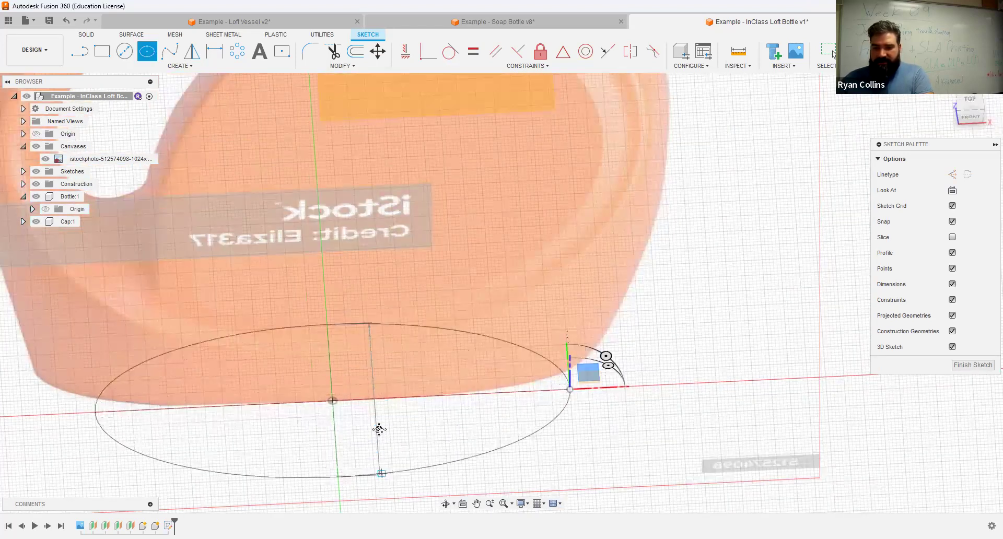
middle_click_drag(370, 432, 367, 353)
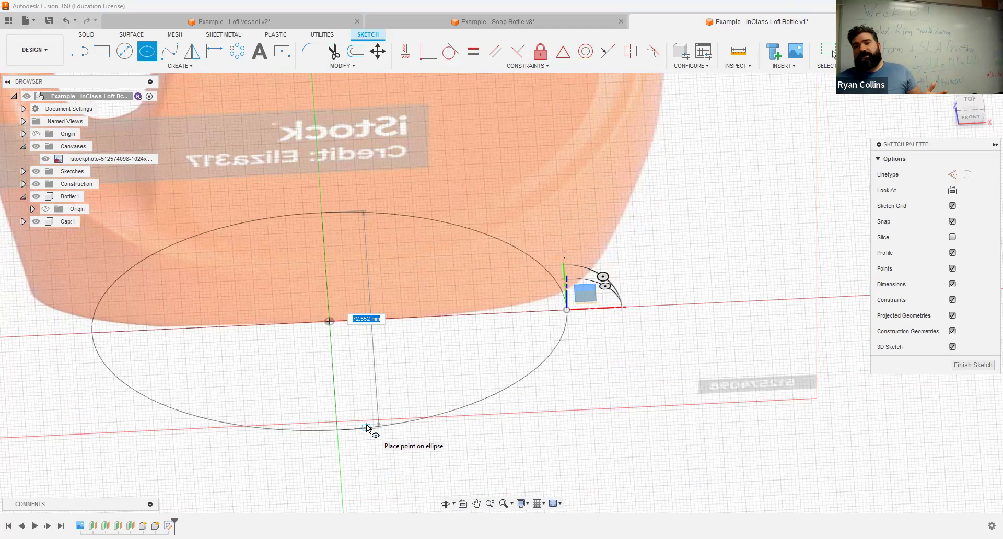
type("75")
key("Tab")
key("Return")
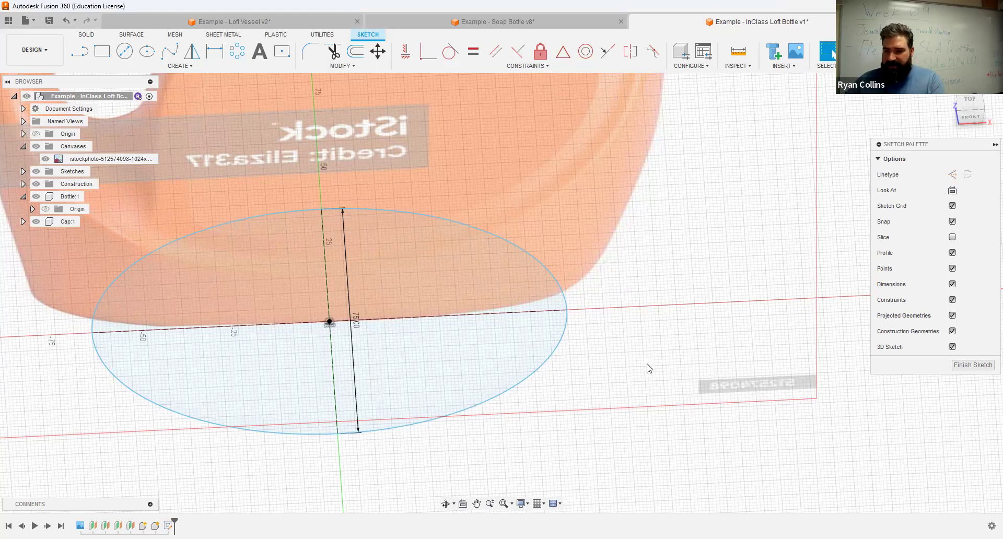
scroll(697, 332, "down", 3)
mouse_move(700, 276)
middle_mouse_down("shift")
mouse_move(697, 258)
mouse_move(735, 233)
mouse_move(708, 331)
middle_mouse_up("shift")
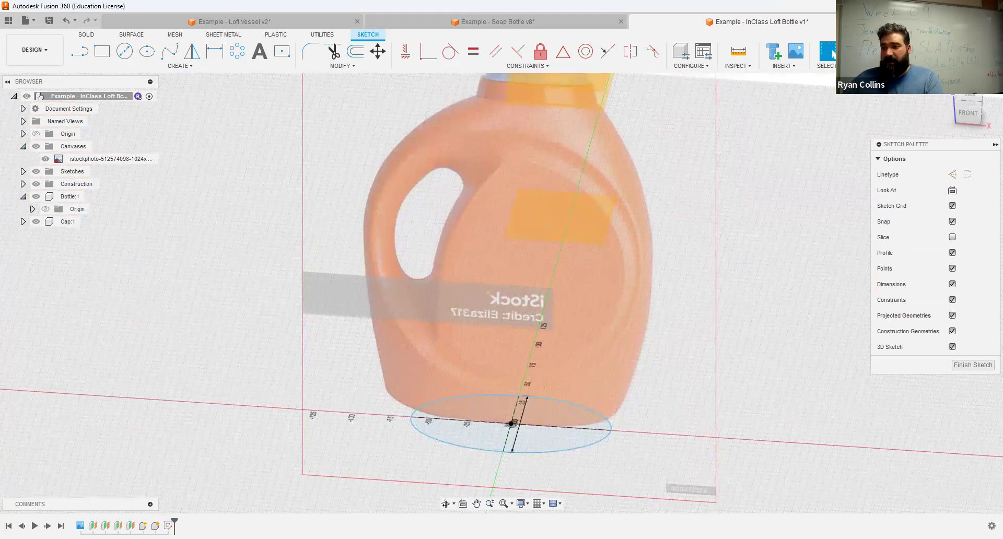
left_click(856, 51)
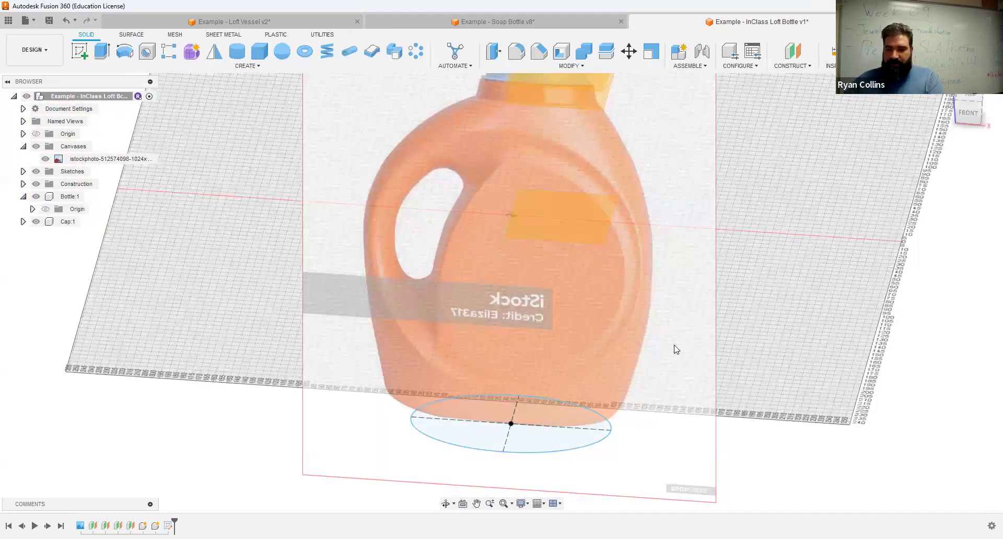
left_click(531, 411)
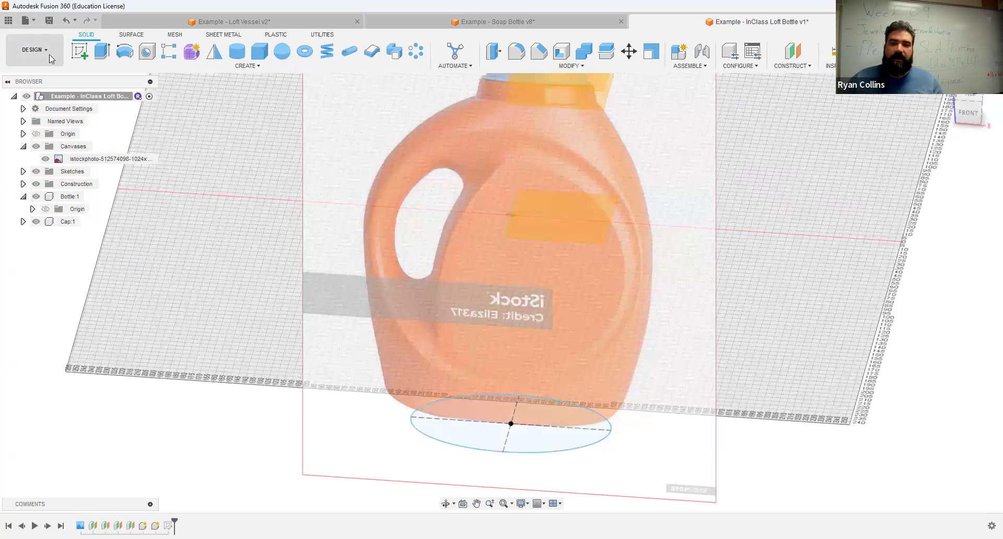
- Sketch an ellipse on the bottle's middle construction plane, centred on the origin, with a horizontal first axis of about 182 mm
left_click(81, 50)
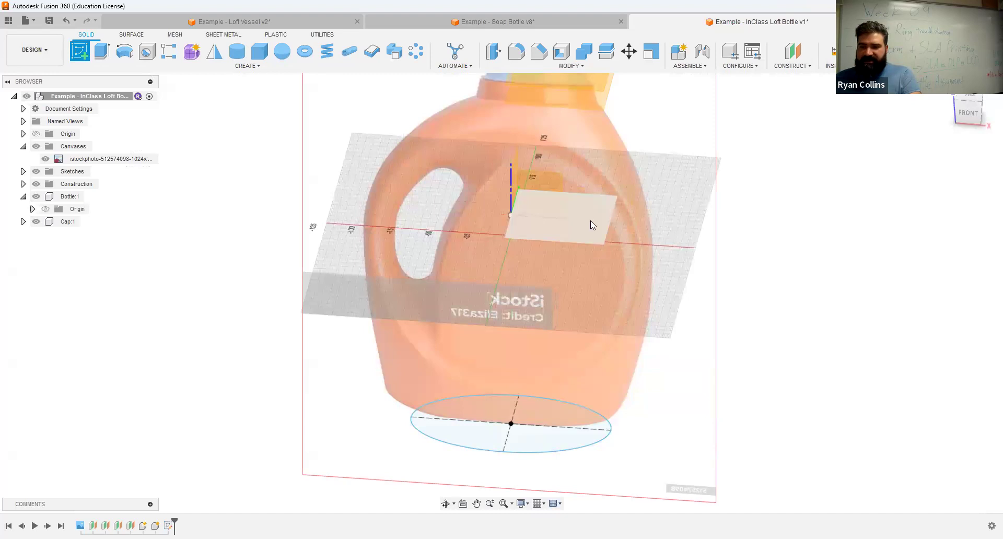
left_click(647, 208)
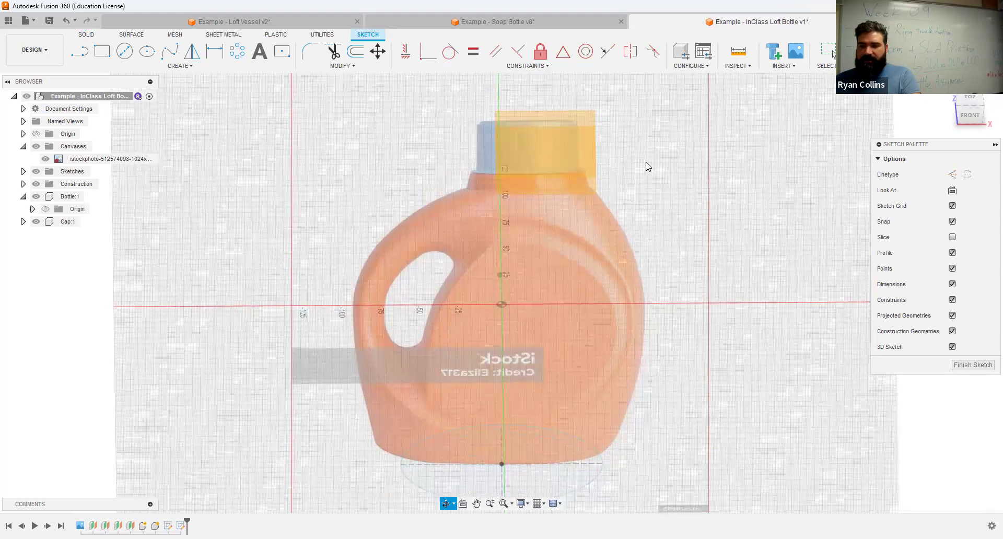
left_click(127, 56)
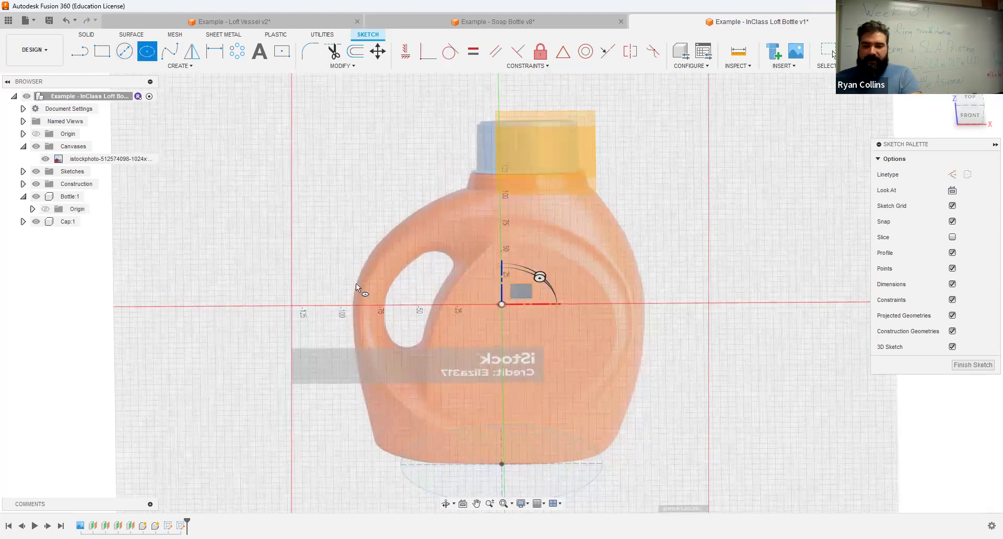
left_click(644, 304)
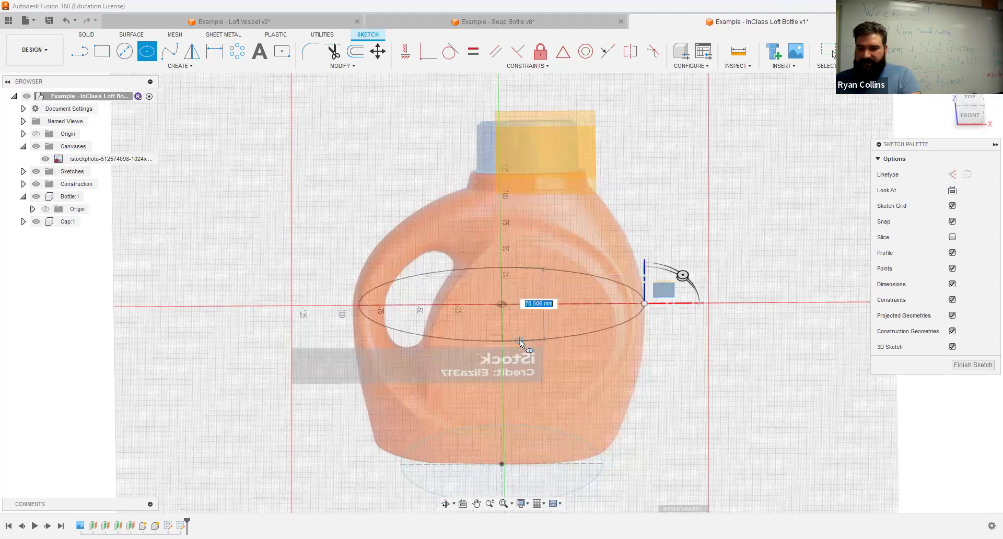
- Set the middle ellipse's front-to-back axis to 85 mm, compare the profile with the reference image, and finish the sketch
left_click(539, 334)
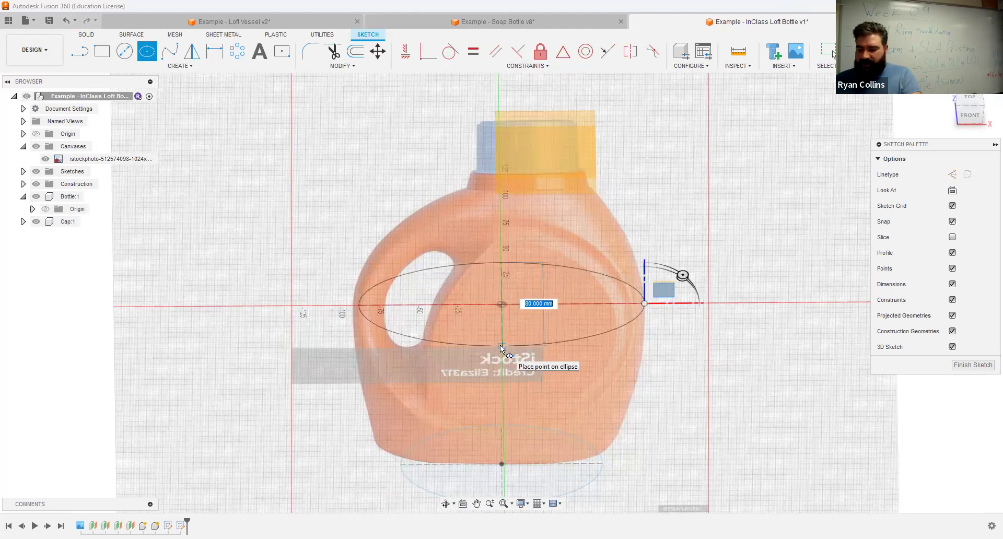
type("85")
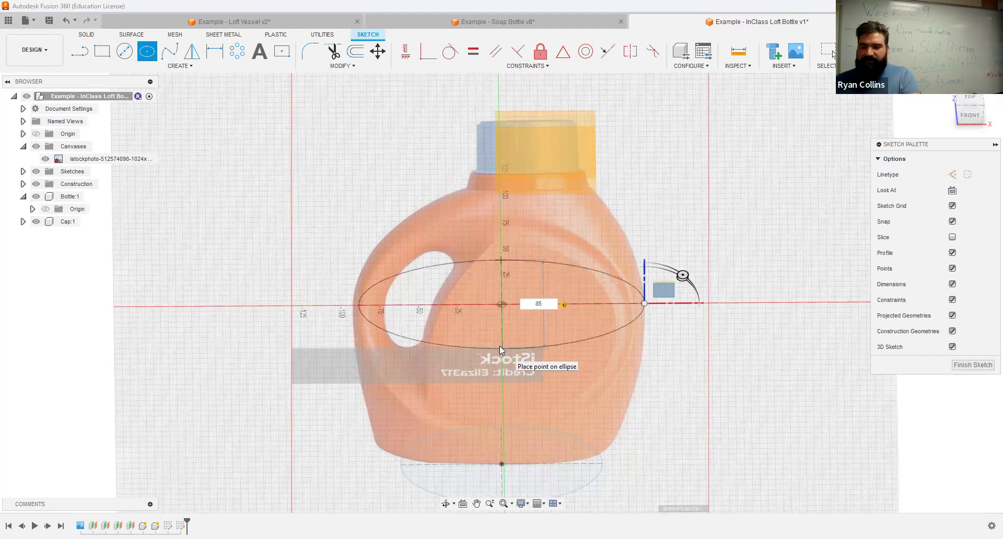
key("Return")
middle_click_drag(646, 405, 651, 320, "shift")
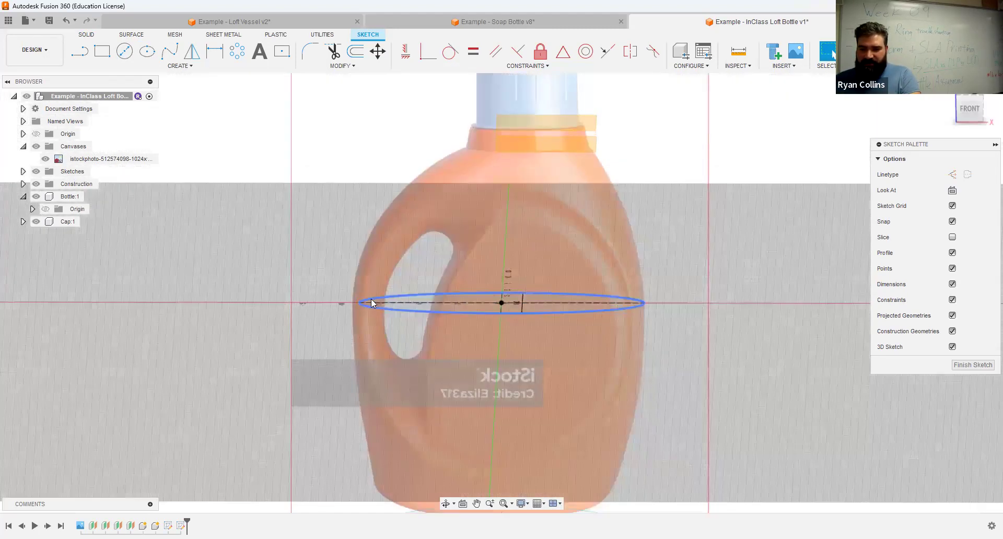
left_click(970, 104)
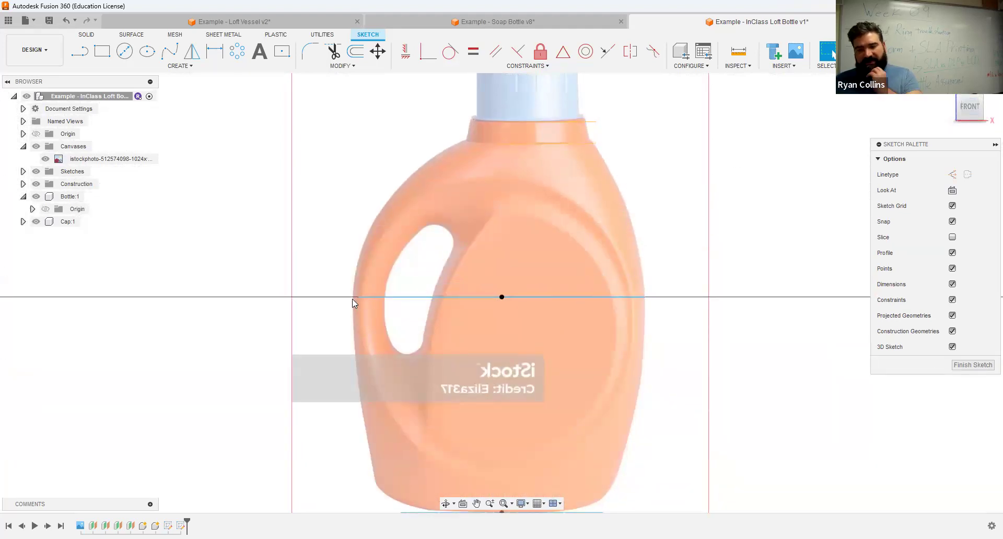
scroll(486, 334, "down", 3)
scroll(508, 320, "up", 2)
middle_click_drag(530, 249, 527, 270, "shift")
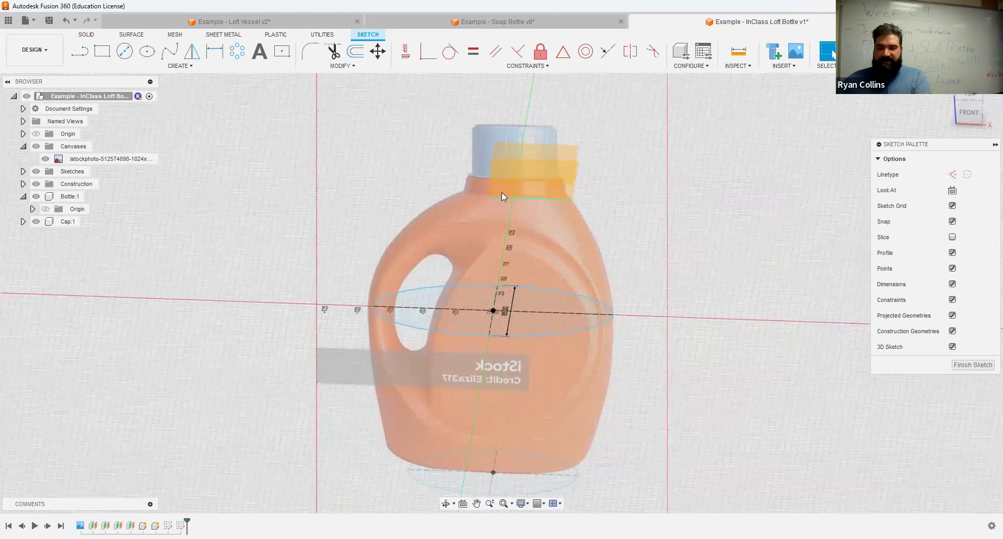
middle_click_drag(521, 302, 526, 286, "shift")
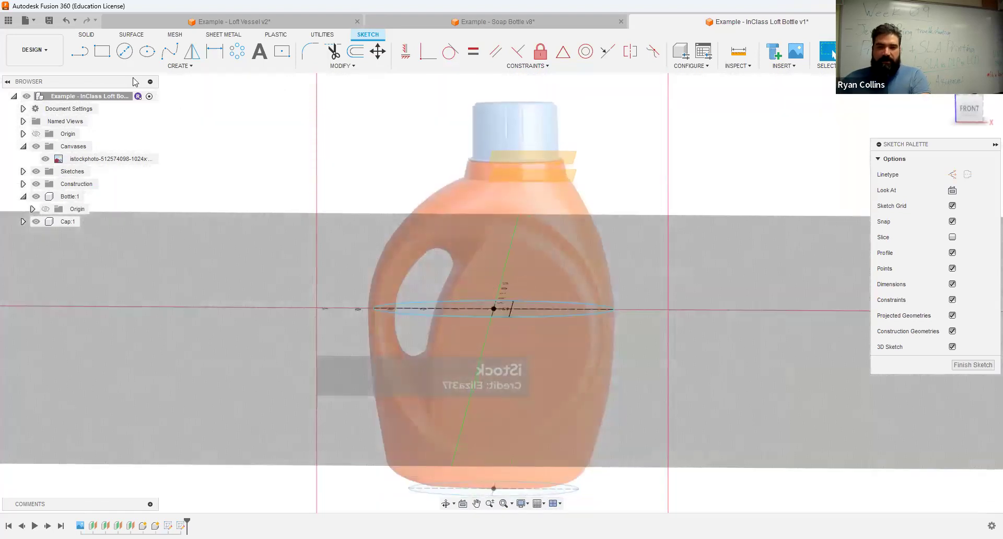
left_click(846, 52)
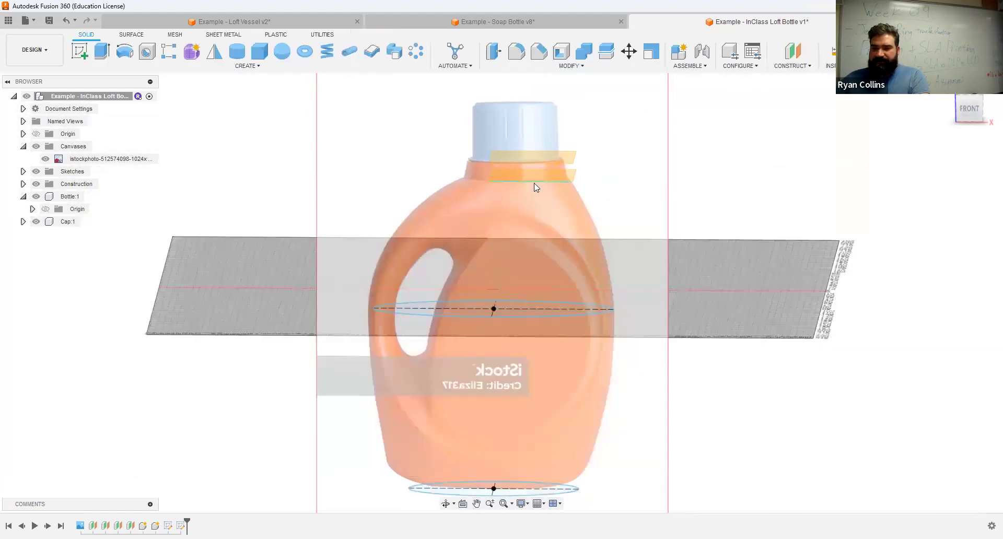
- Start a sketch on the construction plane at the base of the neck, facing the bottle from the front
left_click(77, 54)
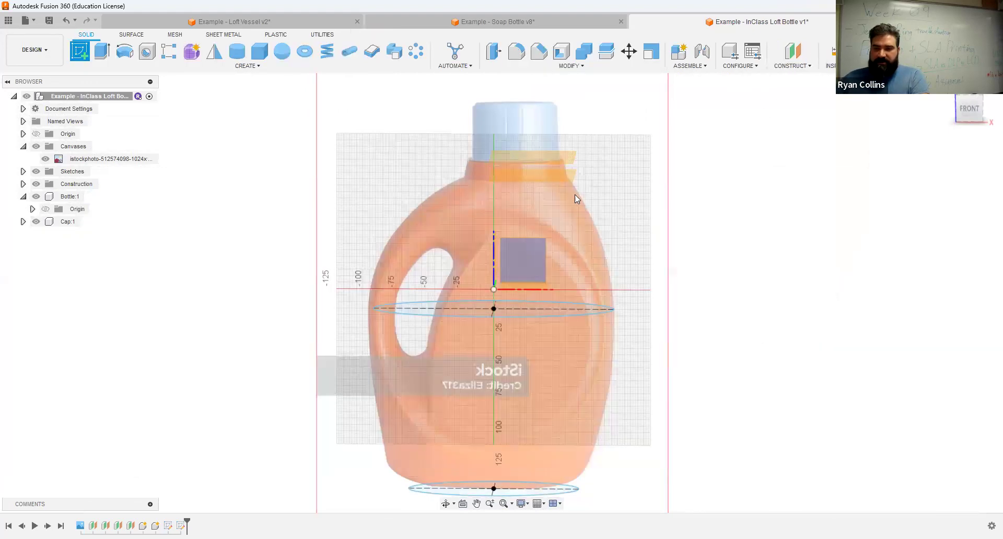
left_click(566, 178)
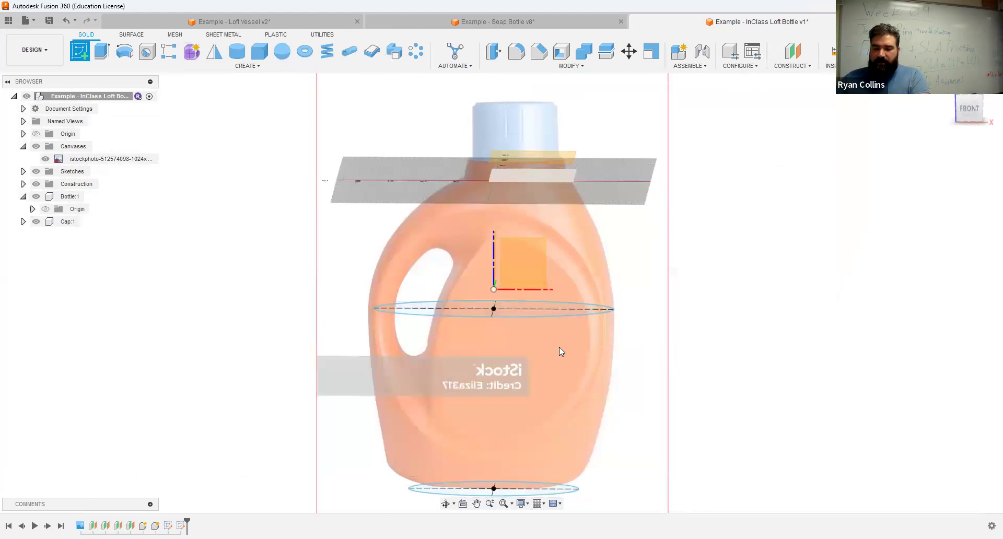
middle_click_drag(561, 295, 553, 289, "shift")
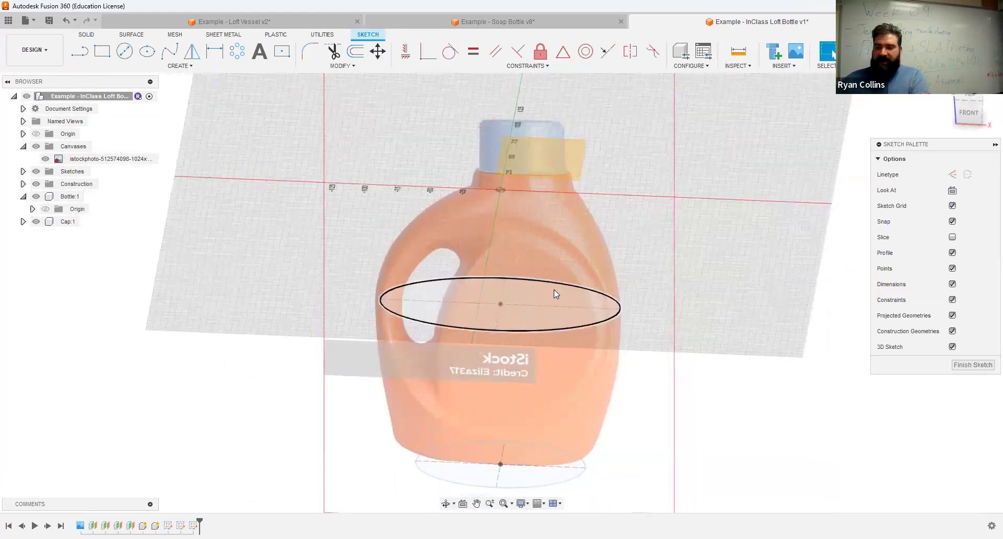
left_click(969, 113)
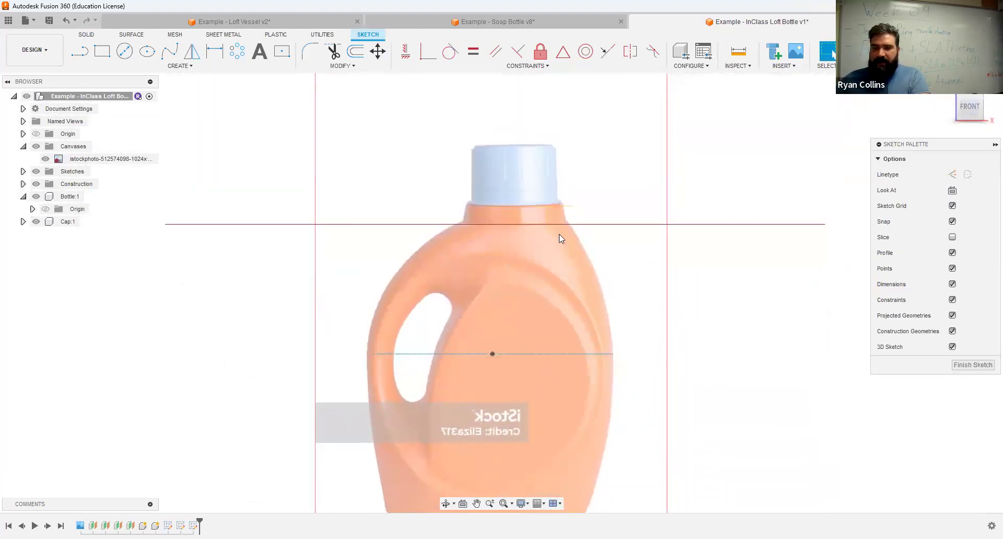
left_click(124, 51)
left_click(492, 224)
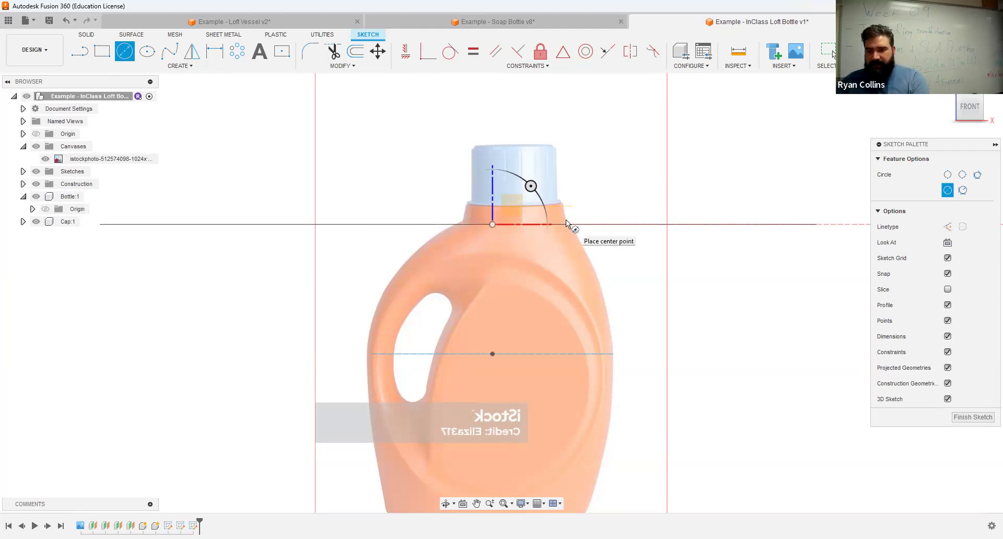
key("Escape")
- Draw a 2-Point Circle spanning the width of the neck's base in the reference image and finish the sketch
left_click(187, 67)
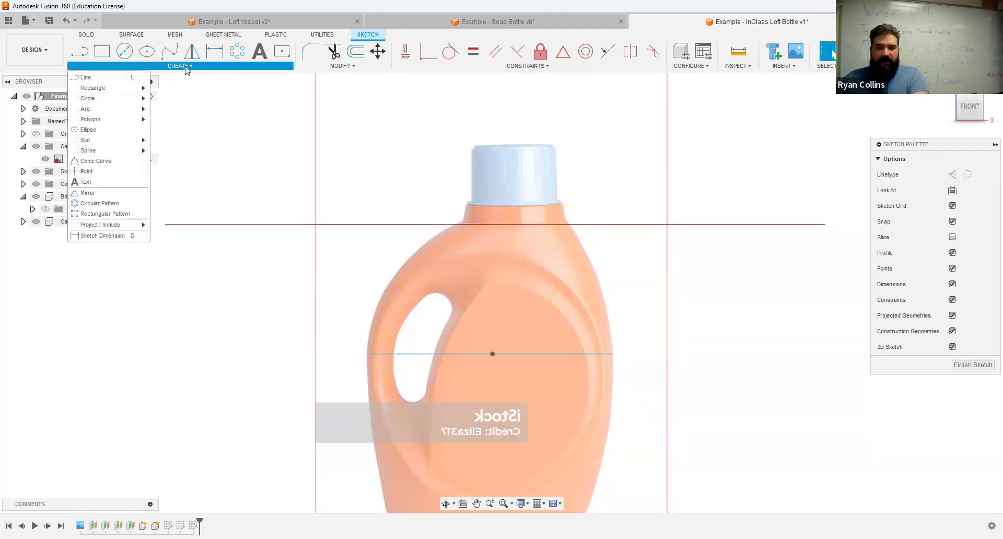
mouse_move(142, 99)
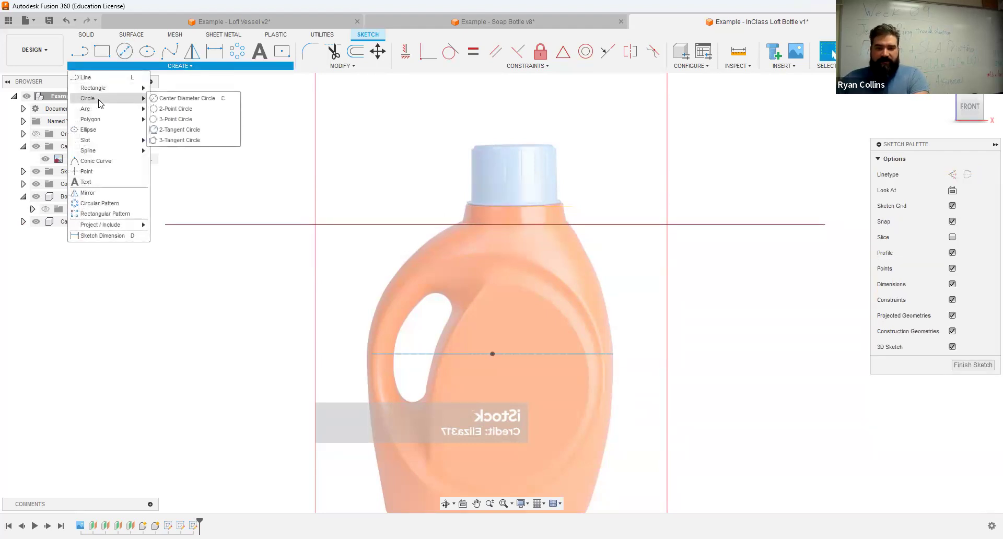
left_click(163, 109)
left_click(492, 224)
middle_click_drag(554, 231, 553, 248, "shift")
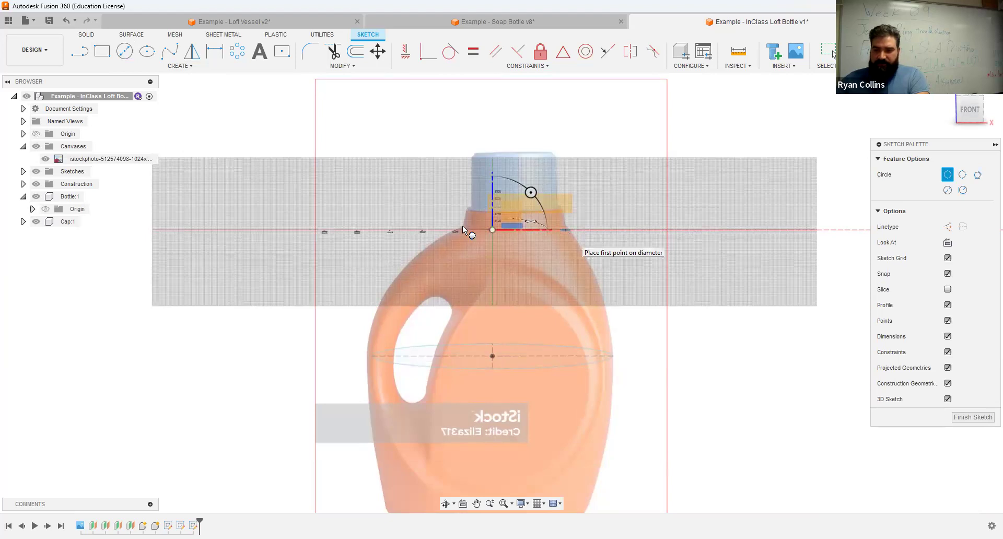
mouse_move(537, 270)
middle_mouse_down("shift")
mouse_move(537, 253)
mouse_move(531, 269)
mouse_move(497, 196)
middle_mouse_up("shift")
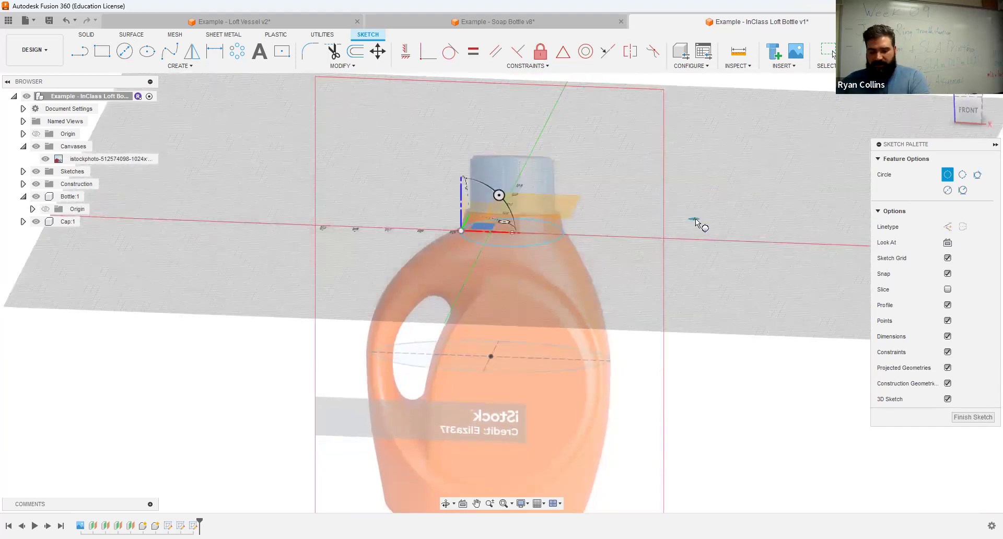
key("Escape")
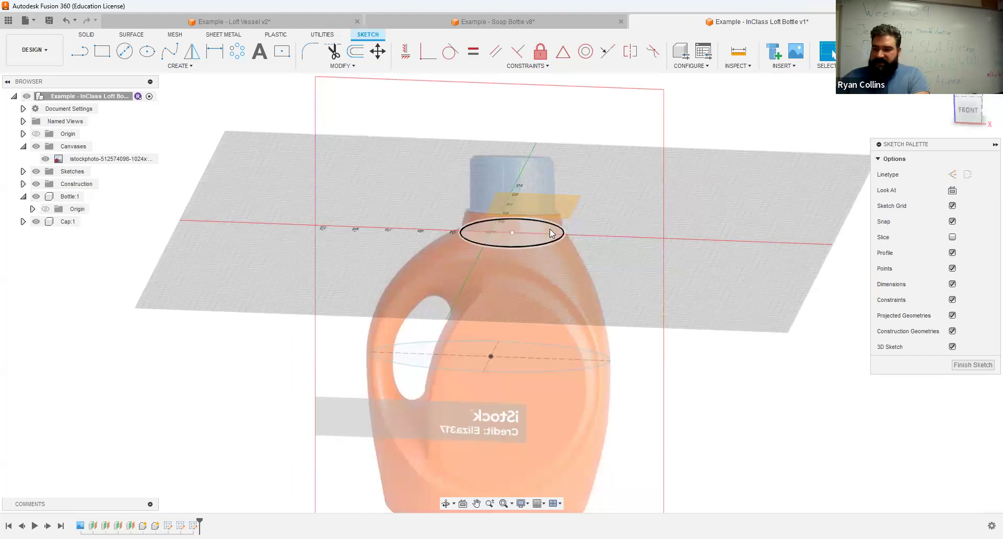
left_click(884, 51)
- Start a sketch on the construction plane at the top of the neck and look at it from the top
mouse_move(652, 234)
middle_mouse_down("shift")
mouse_move(636, 296)
mouse_move(646, 251)
middle_mouse_up("shift")
left_click(74, 52)
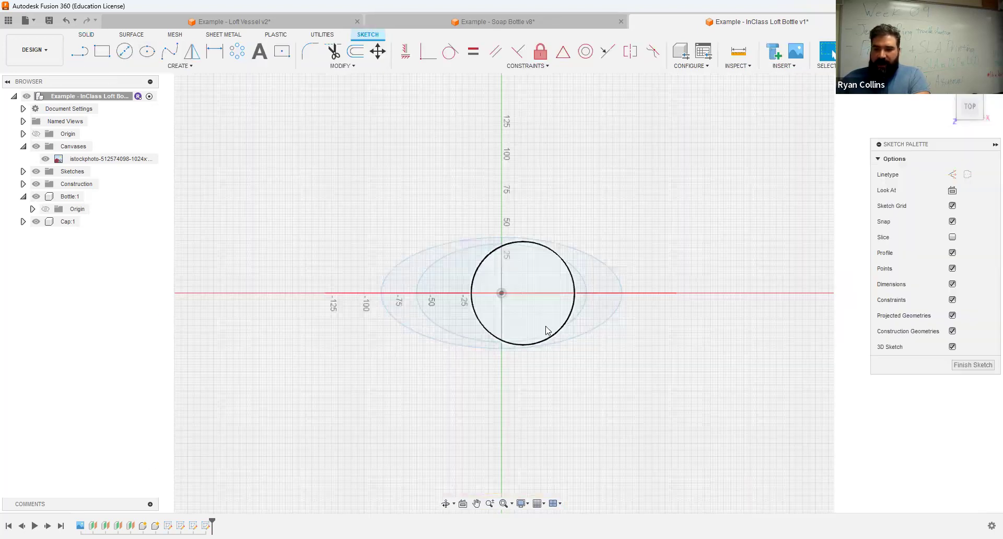
left_click_drag(545, 328, 542, 264, "shift")
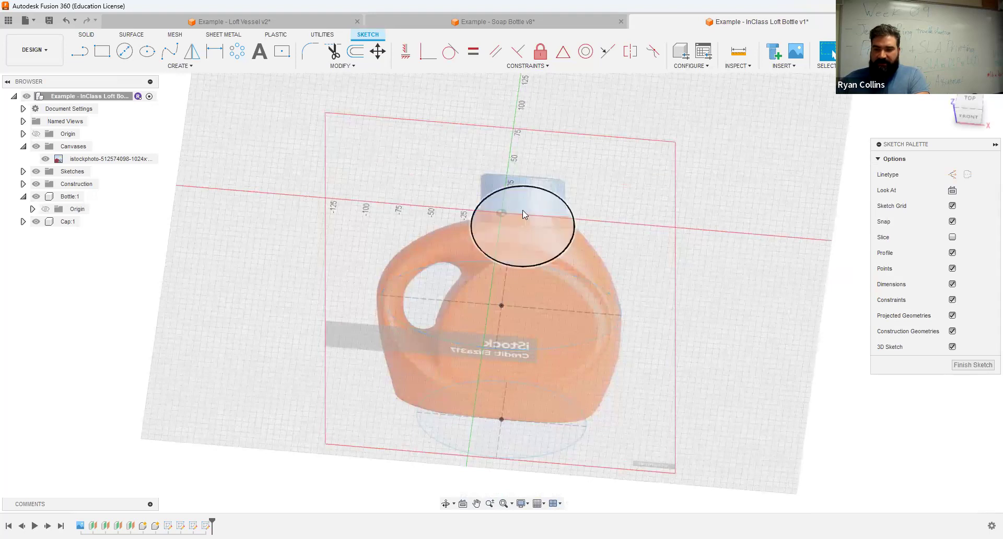
middle_click_drag(521, 272, 593, 147, "shift")
middle_click_drag(601, 218, 598, 205, "shift")
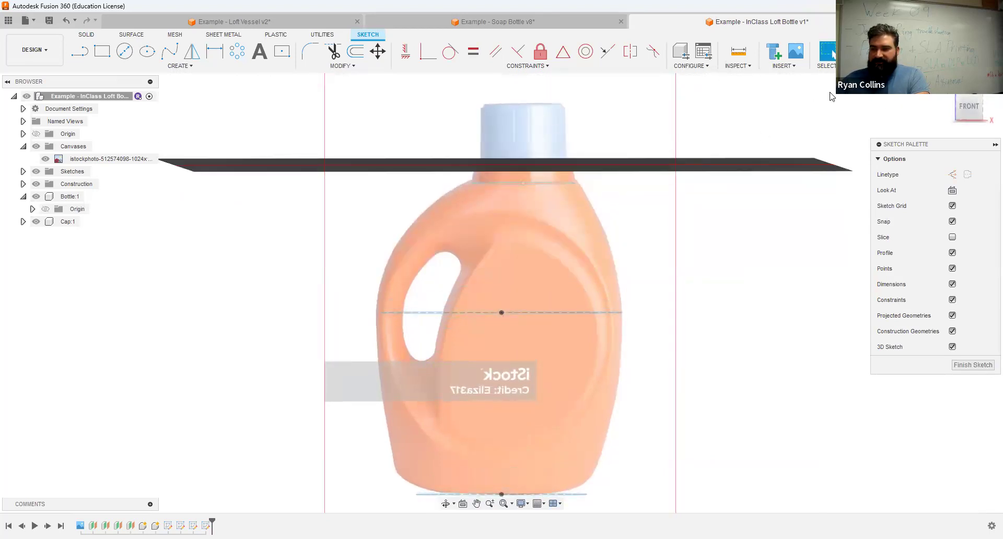
scroll(544, 199, "up", 5)
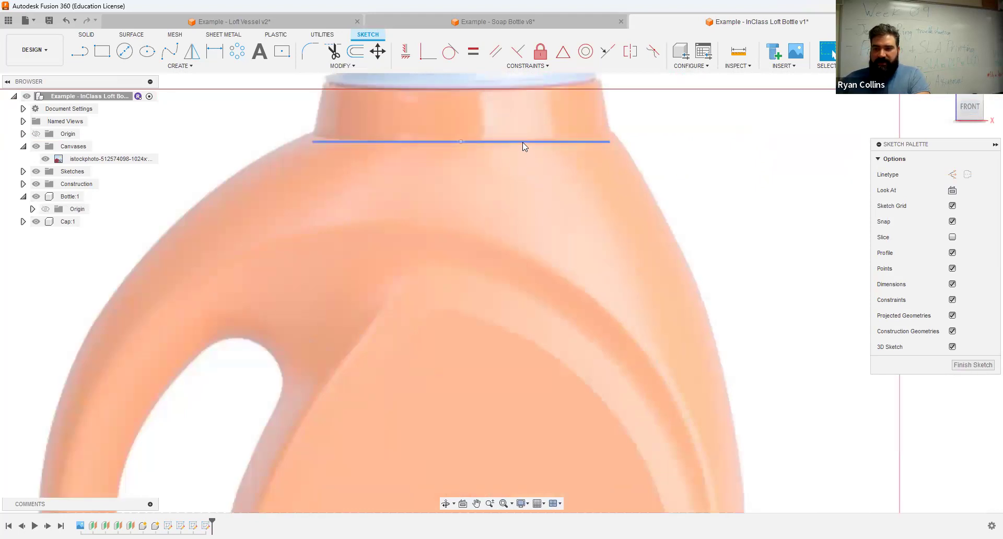
middle_click_drag(541, 95, 539, 103, "shift")
mouse_move(531, 199)
middle_mouse_down()
mouse_move(548, 354)
mouse_move(560, 219)
mouse_move(558, 239)
middle_mouse_up()
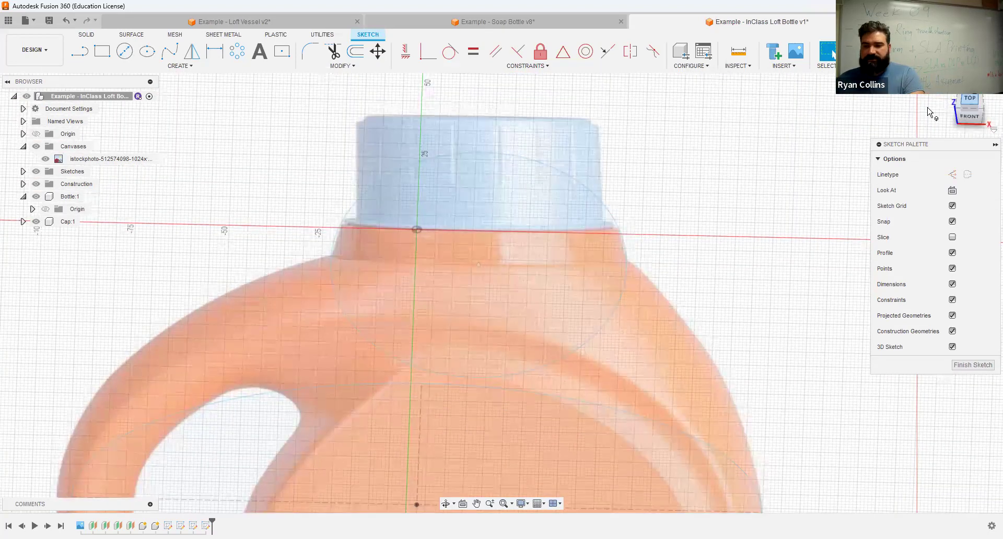
left_click(969, 104)
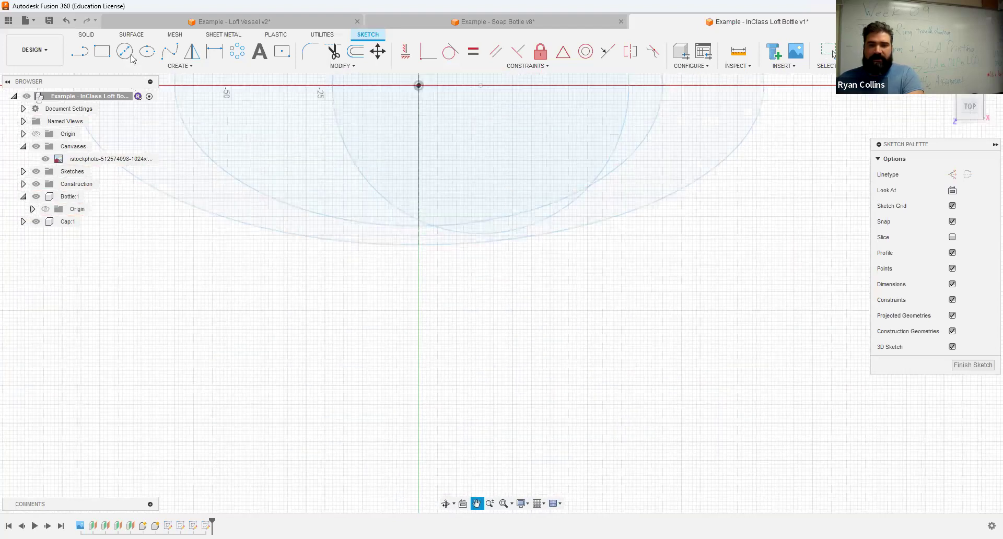
key("c")
left_click(407, 303)
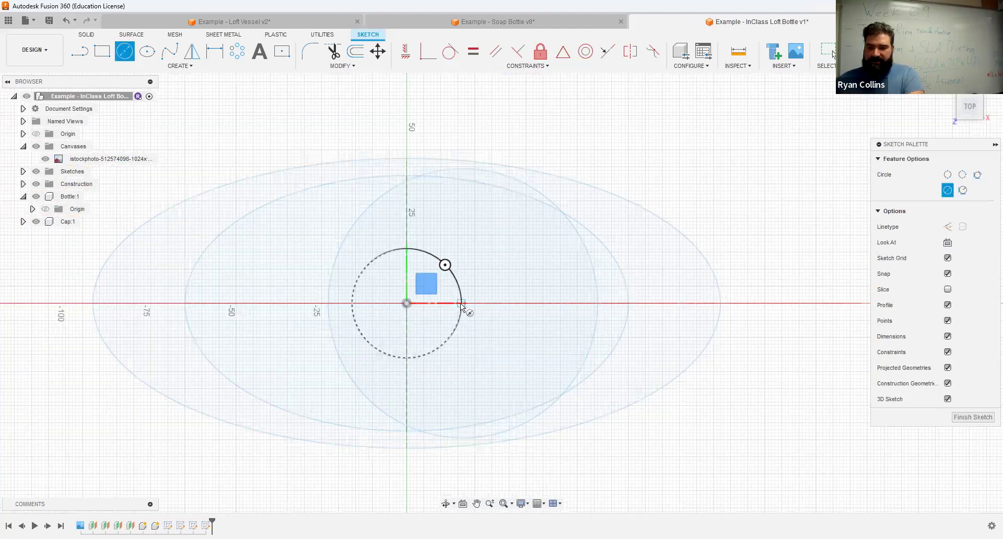
scroll(463, 306, "up", 3)
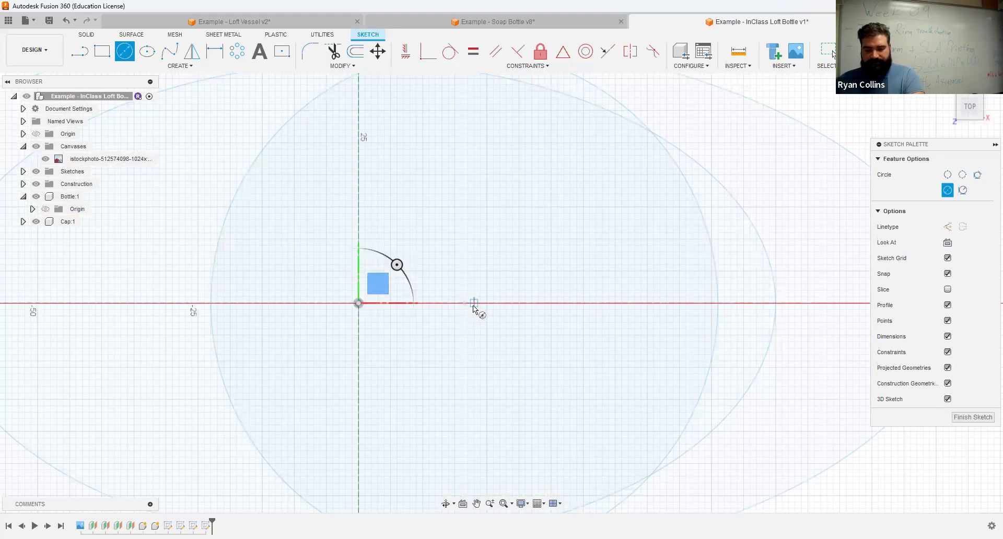
left_click(473, 305)
key("Escape")
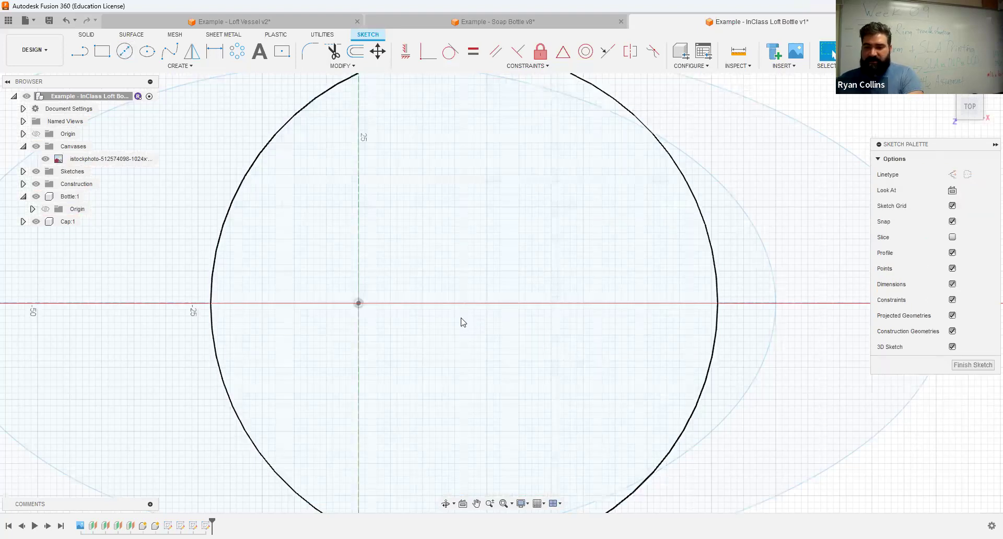
key("ctrl+z")
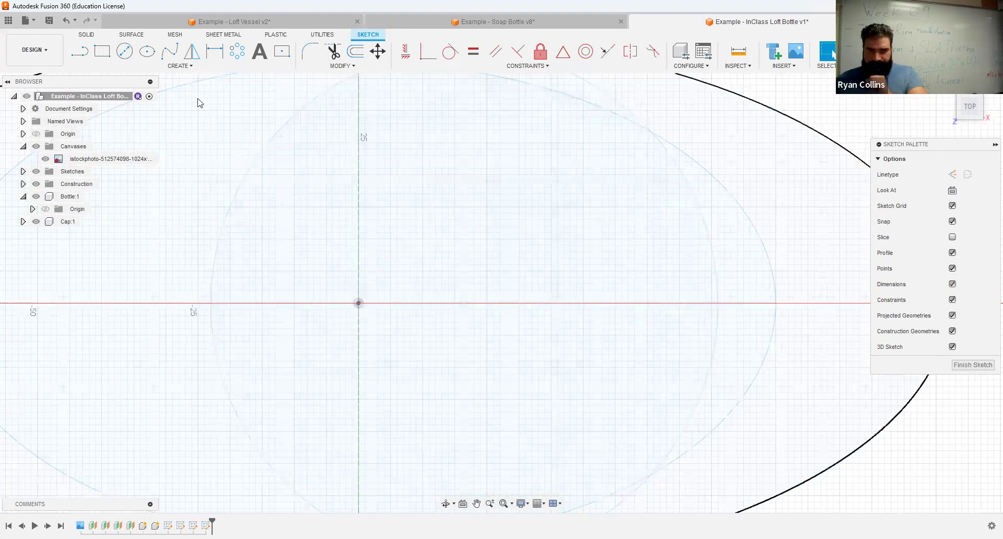
- Project the centre point of the neck-base circle into the current sketch with Projection Link enabled
left_click(188, 66)
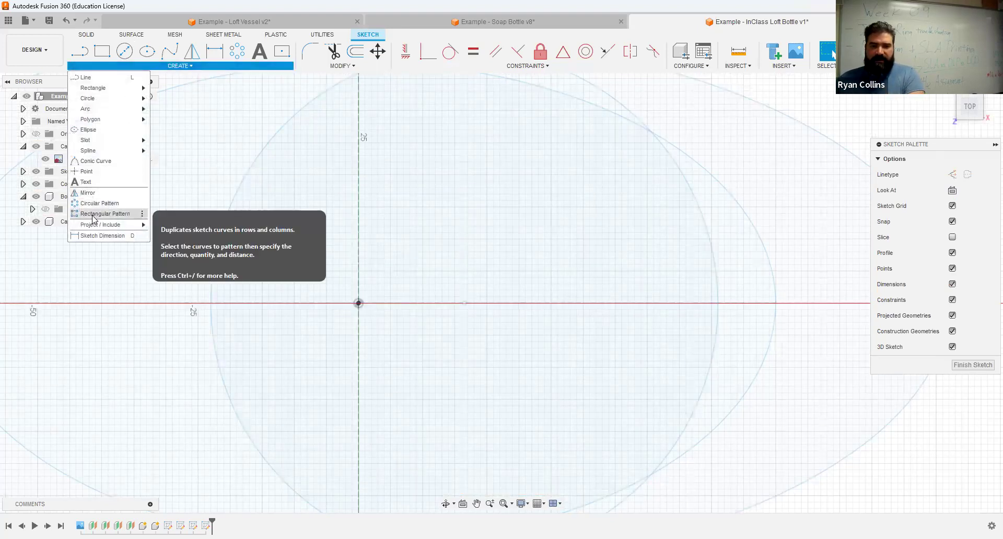
mouse_move(98, 226)
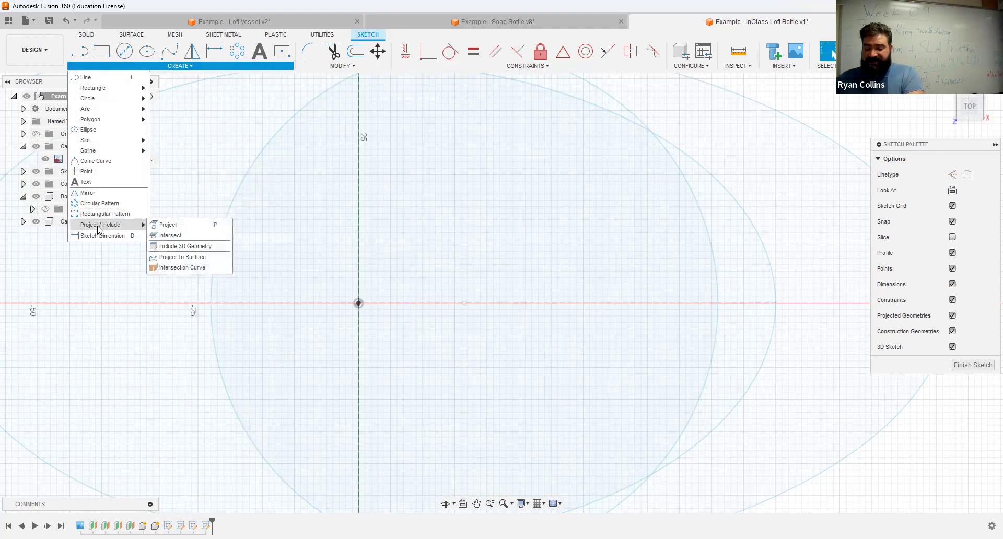
key("p")
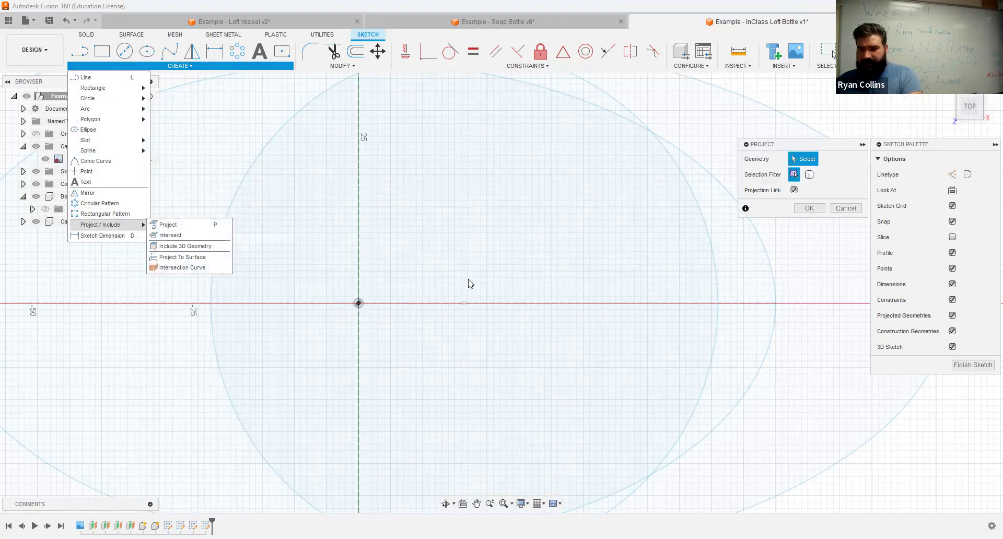
left_click(464, 304)
left_click(813, 208)
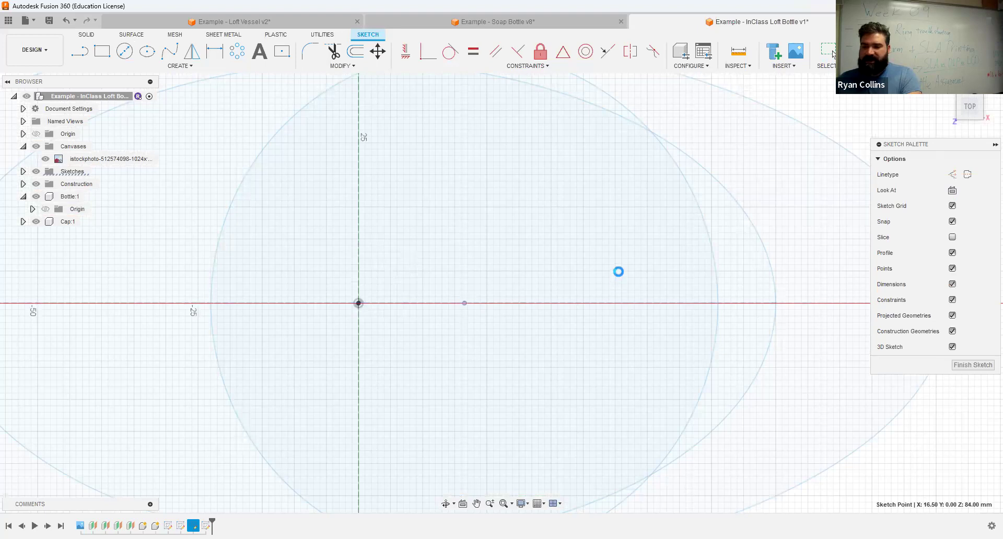
- Draw a 68 mm Center Diameter Circle centred on the projected neck centre point in the neck-top sketch
mouse_move(503, 214)
middle_mouse_down("shift")
mouse_move(512, 308)
mouse_move(508, 277)
mouse_move(522, 315)
mouse_move(548, 320)
mouse_move(557, 345)
mouse_move(562, 324)
mouse_move(565, 368)
middle_mouse_up("shift")
middle_click_drag(556, 417, 544, 319)
scroll(498, 349, "down", 1)
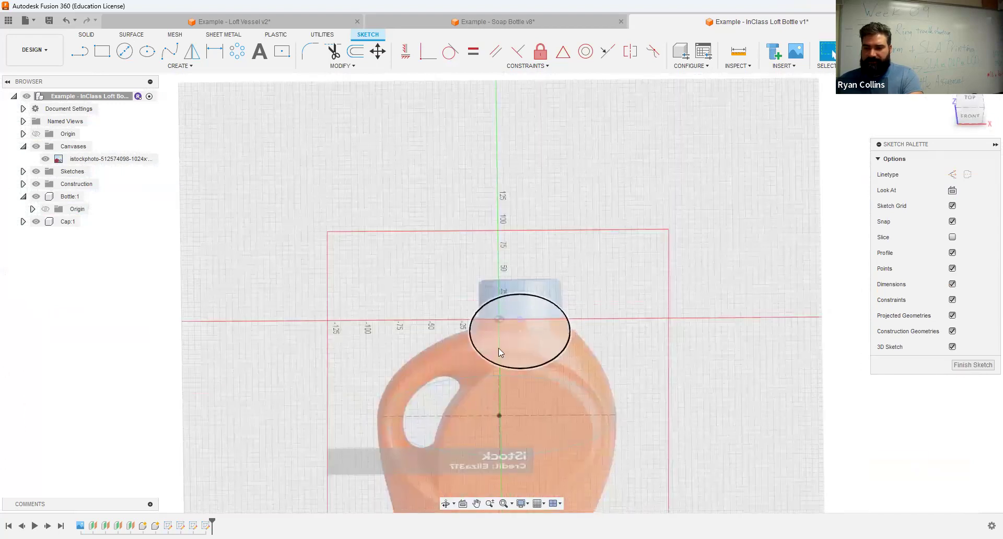
scroll(540, 327, "up", 6)
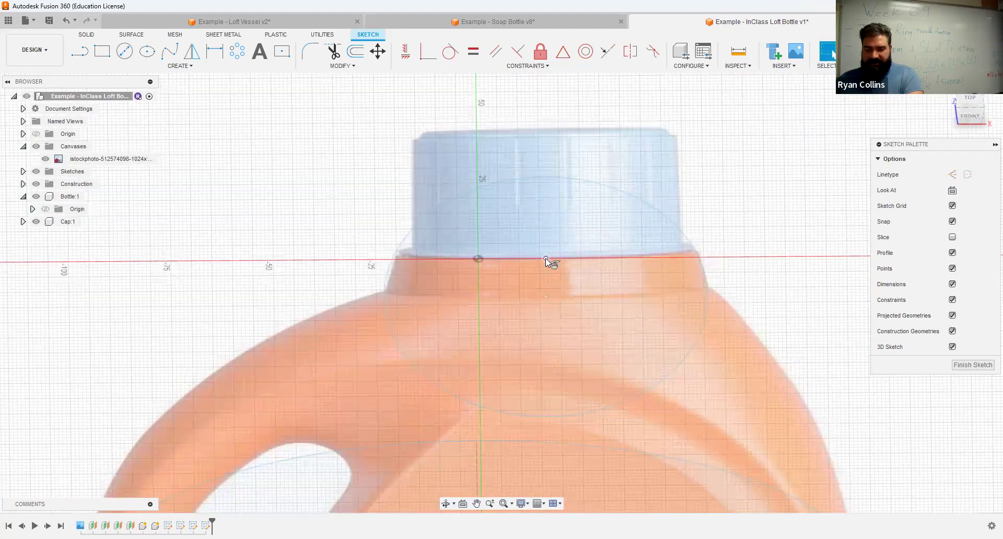
left_click(124, 50)
left_click(479, 258)
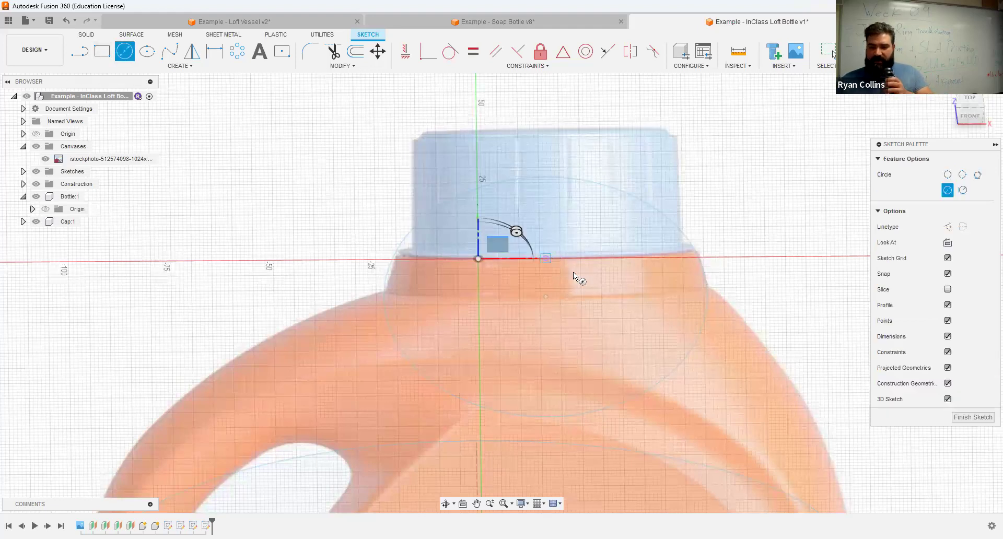
left_click(545, 258)
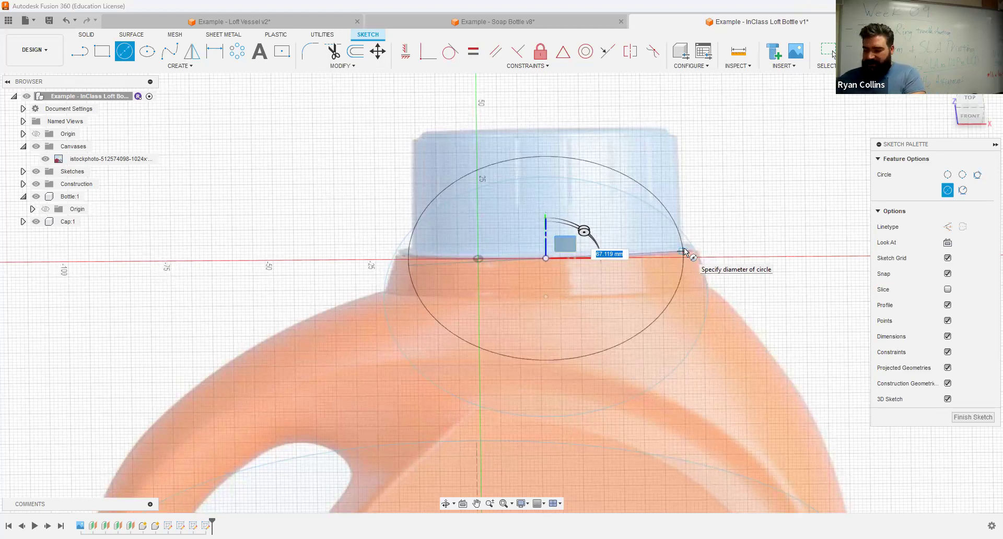
type("68")
key("Tab")
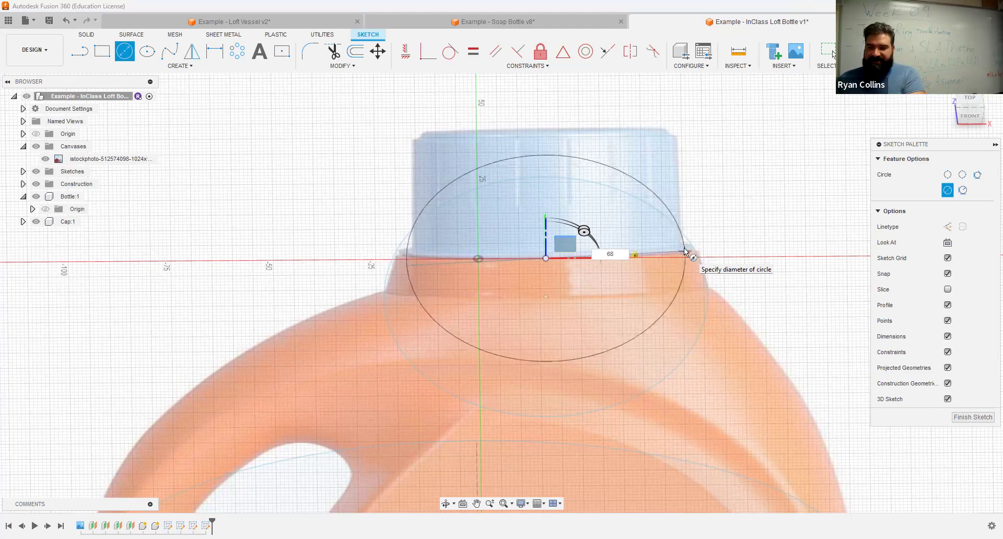
key("Return")
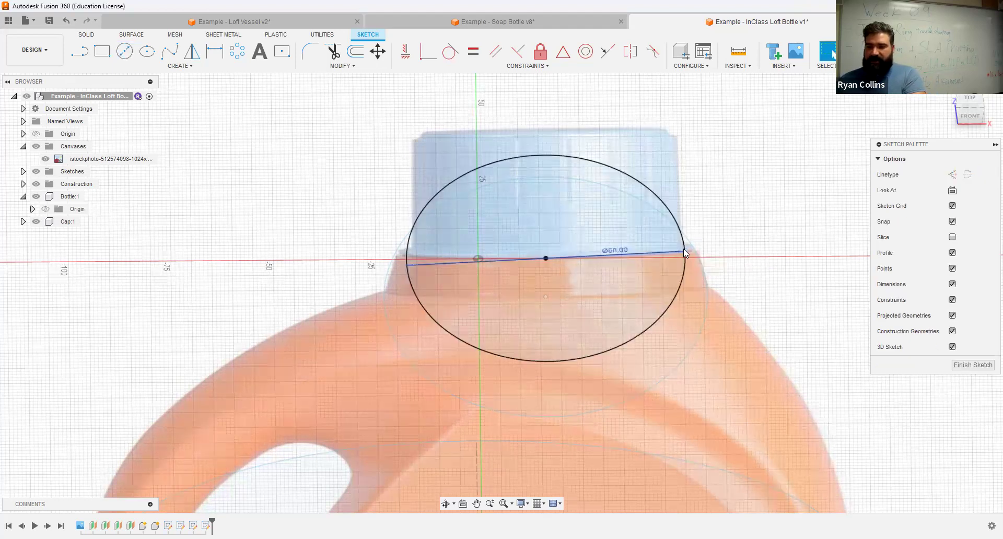
- Set the neck-top circle's diameter to 70 mm and finish the sketch
mouse_move(767, 308)
middle_mouse_down("shift")
mouse_move(765, 262)
mouse_move(766, 309)
middle_mouse_up("shift")
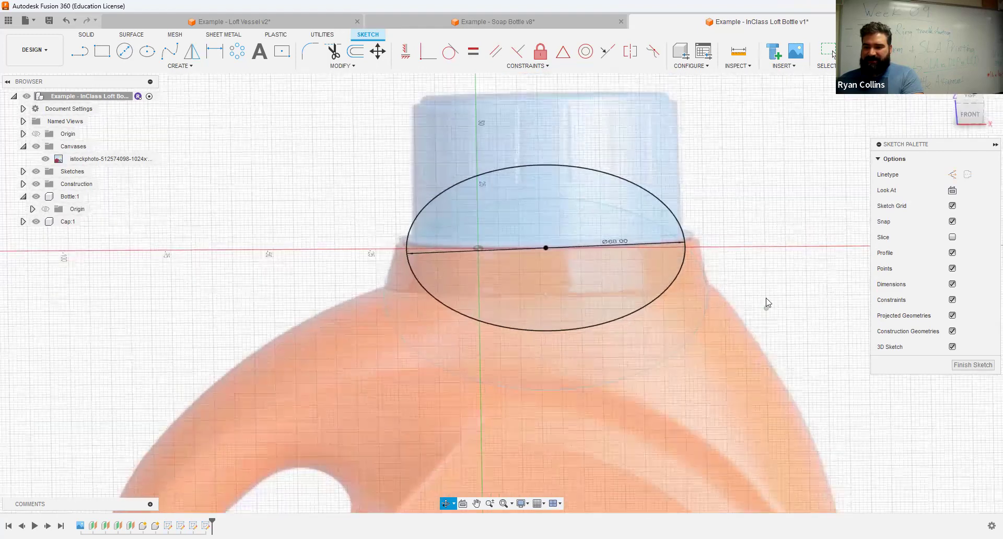
double_click(621, 242)
type("70")
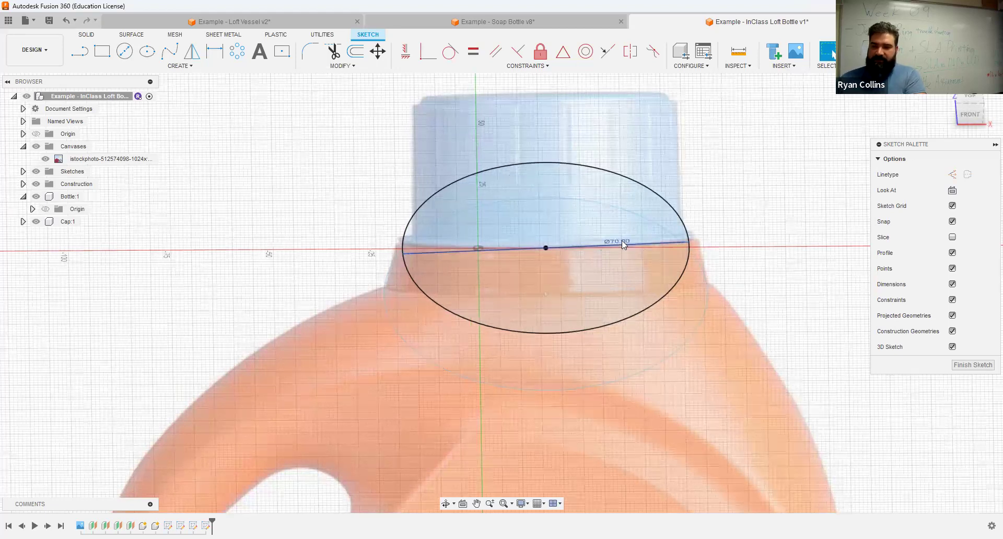
key("Return")
mouse_move(629, 304)
middle_mouse_down("shift")
mouse_move(637, 291)
mouse_move(625, 270)
mouse_move(696, 316)
mouse_move(699, 336)
middle_mouse_up("shift")
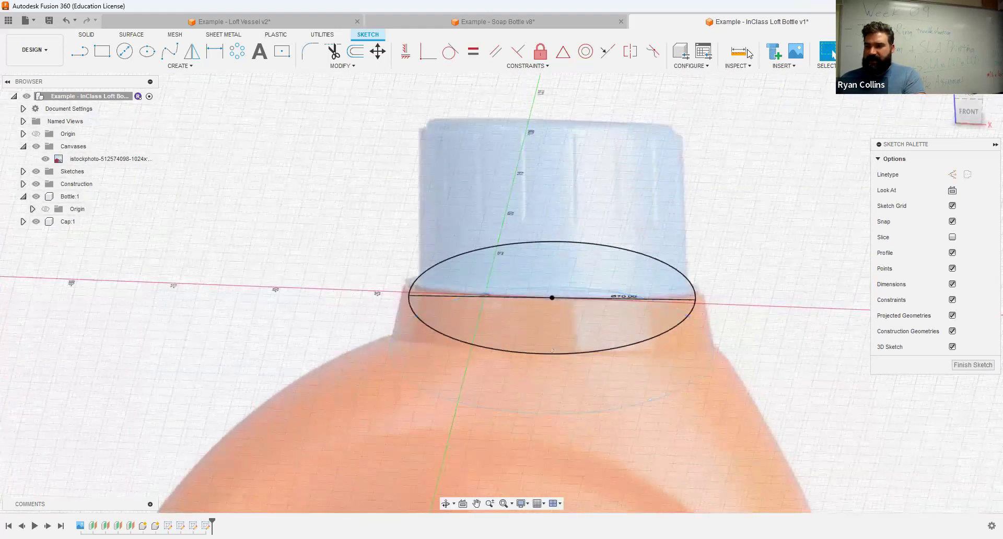
left_click(861, 52)
scroll(740, 444, "down", 3)
middle_click(741, 444)
middle_click(741, 444)
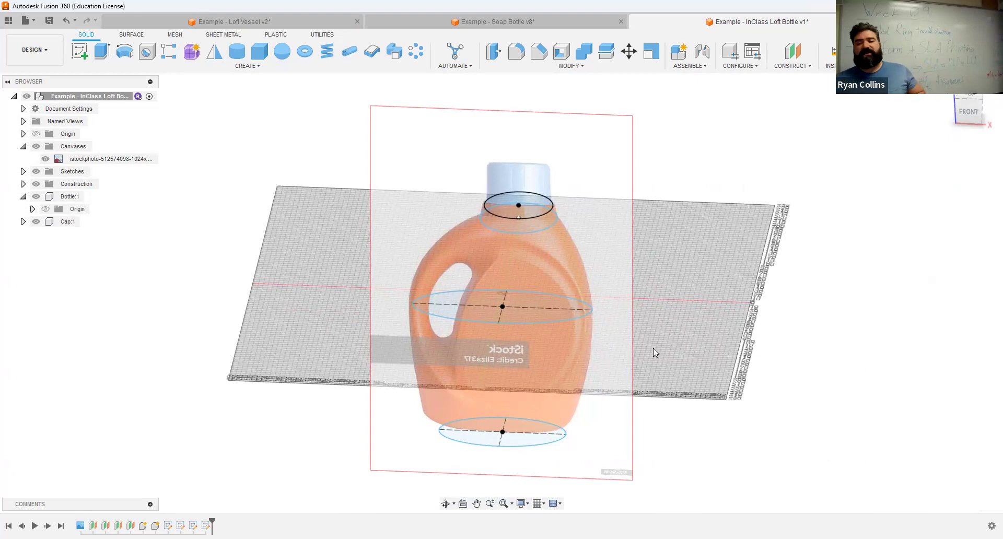
- Hide the bottle's reference image so only the sketch profiles are shown
middle_click_drag(714, 341, 409, 263, "shift")
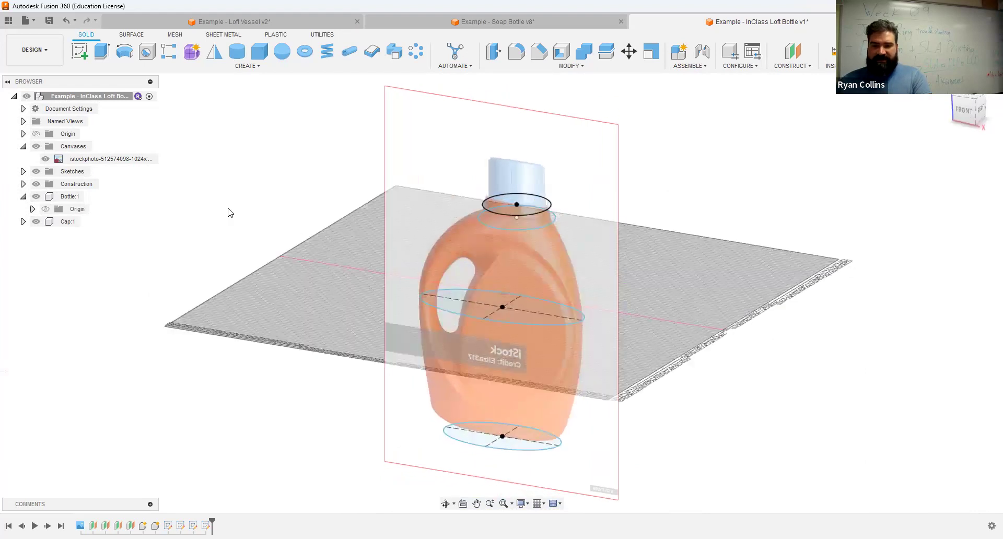
left_click(44, 159)
key("v")
mouse_move(646, 342)
middle_mouse_down("shift")
mouse_move(634, 347)
mouse_move(638, 318)
mouse_move(637, 347)
mouse_move(640, 325)
mouse_move(634, 335)
middle_mouse_up("shift")
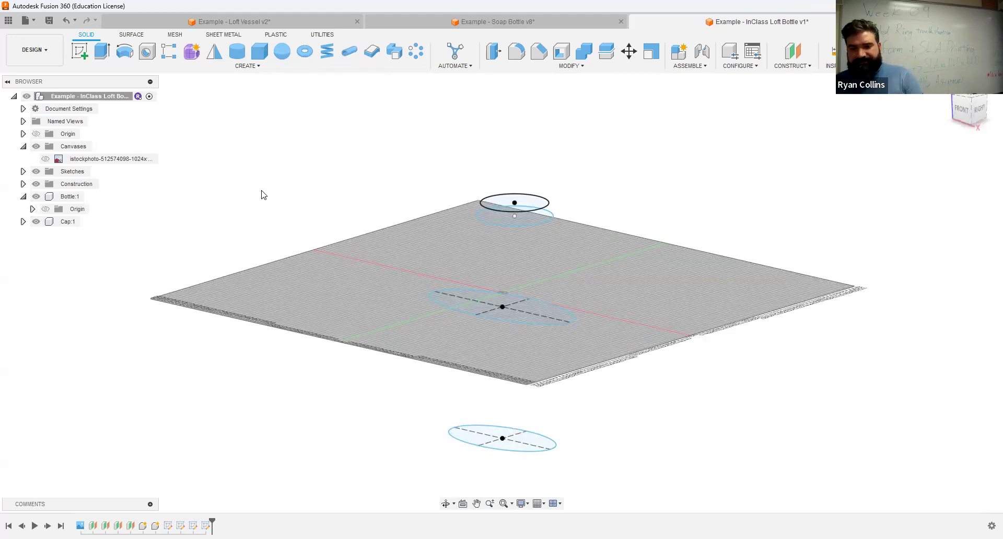
- Save the design as a new version with a description mentioning the sketch profiles
key("ctrl+s")
type("Pr")
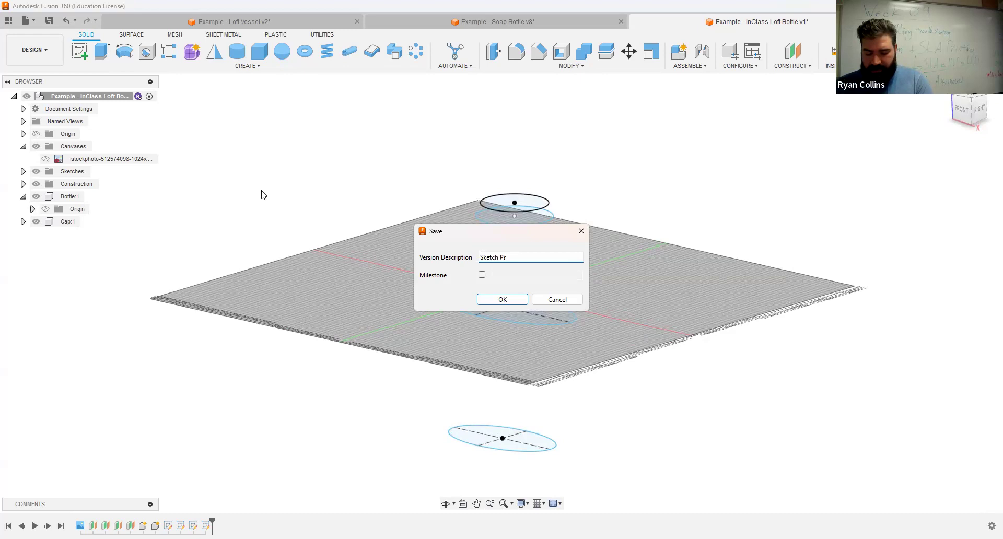
type("ade")
key("Return")
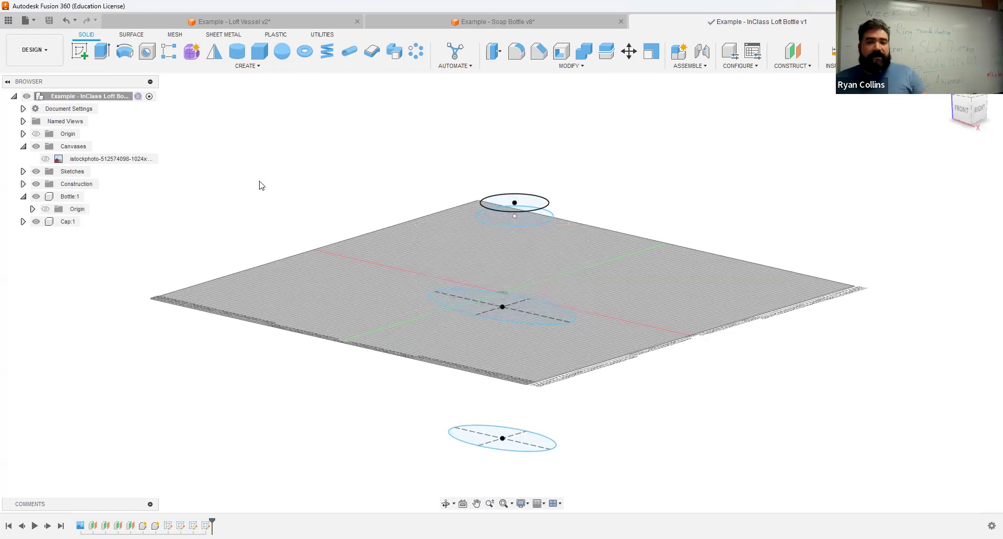
- Start a Loft through the base ellipse, the middle ellipse and the neck-base circle, and show the reference image again
left_click(258, 67)
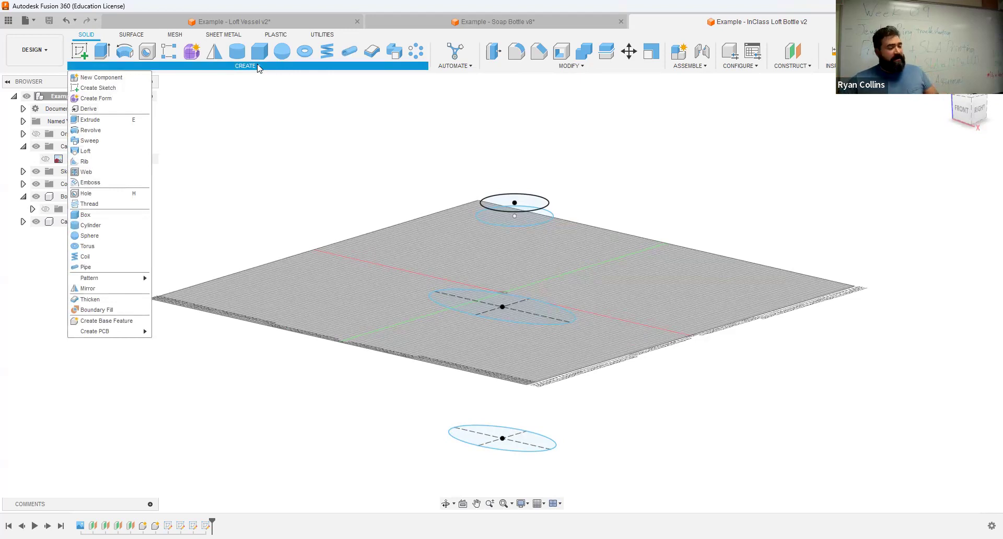
left_click(85, 151)
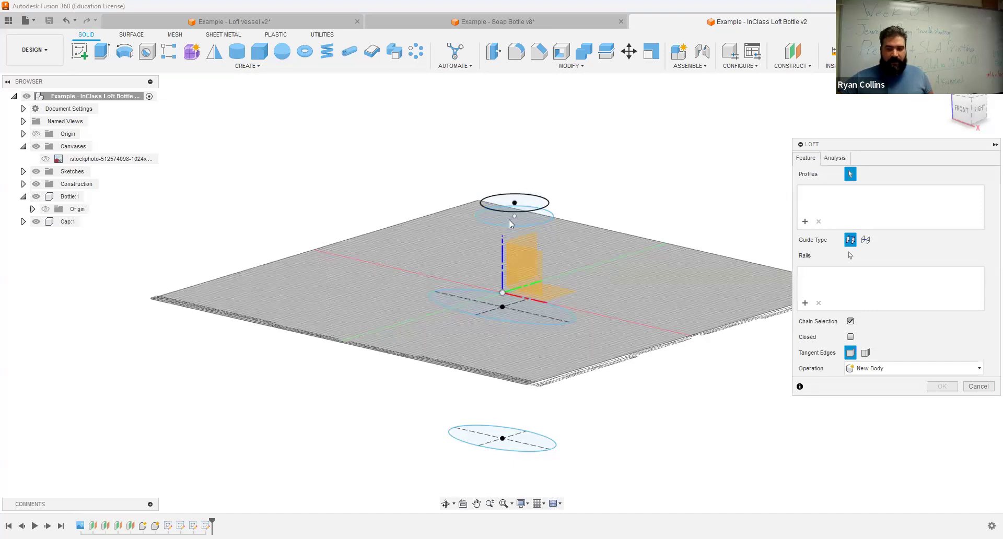
left_click(525, 445)
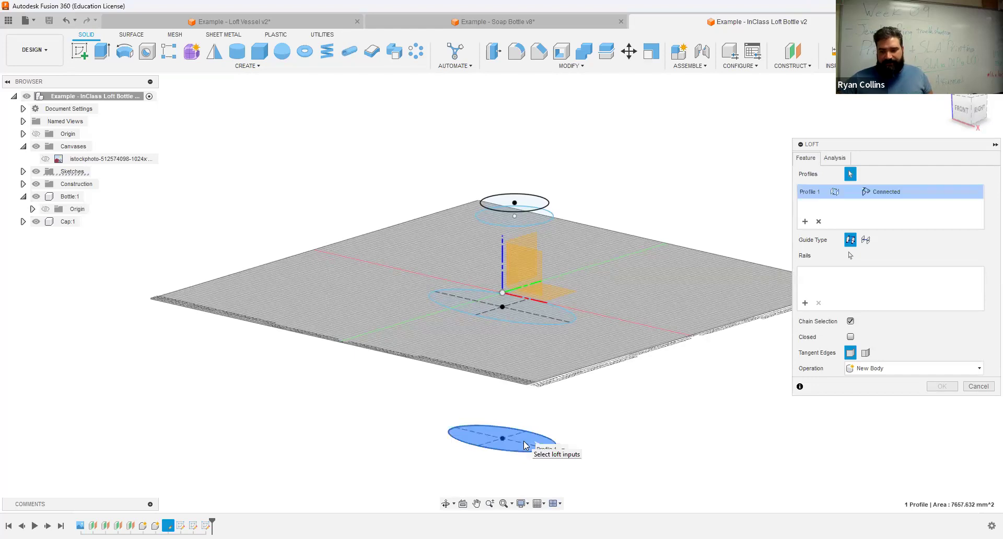
left_click(519, 311)
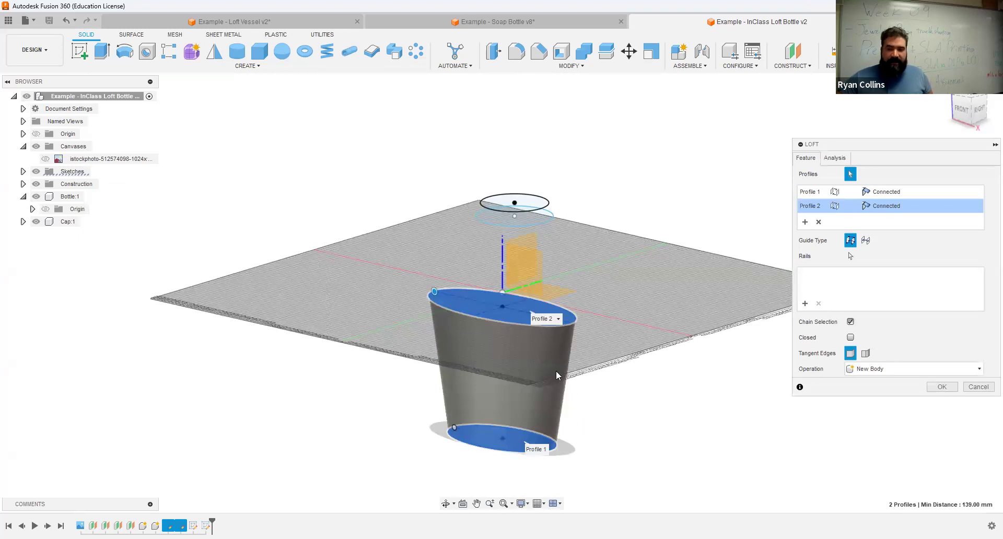
left_click(541, 222)
middle_click_drag(621, 388, 594, 385, "shift")
left_click_drag(593, 378, 642, 406)
key("Escape")
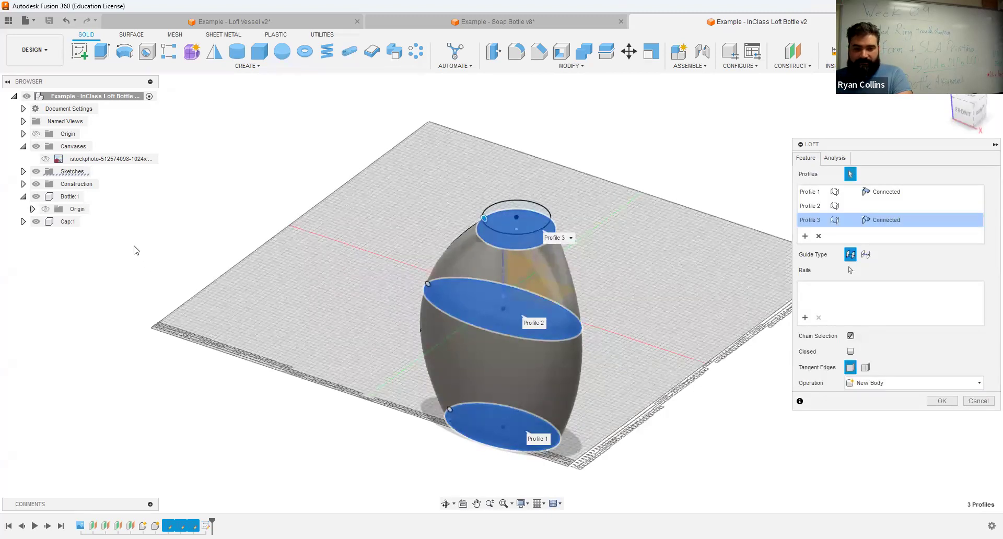
left_click(45, 158)
middle_click_drag(148, 277, 161, 257, "shift")
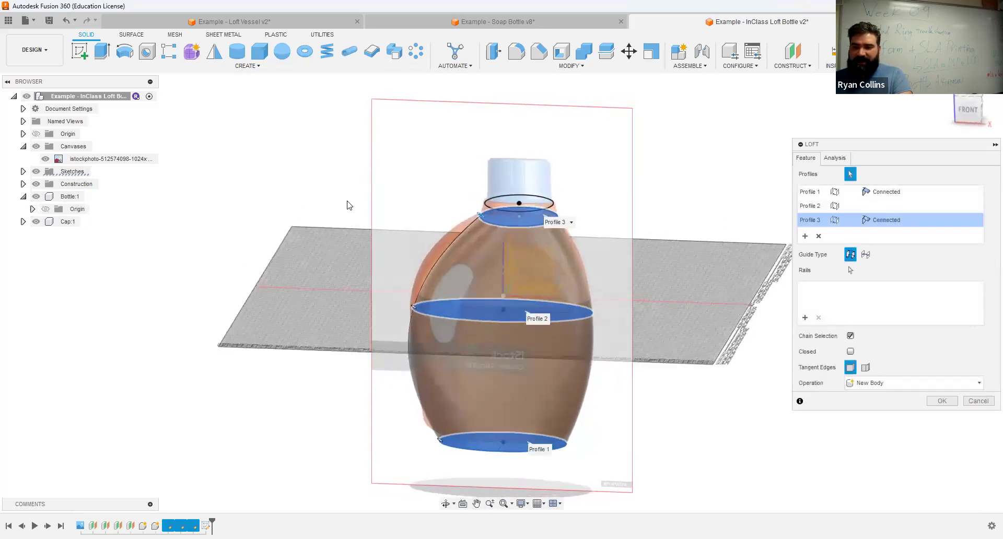
- Try the neck-top circle as a fourth loft profile and remove it from the loft
scroll(716, 222, "up", 3)
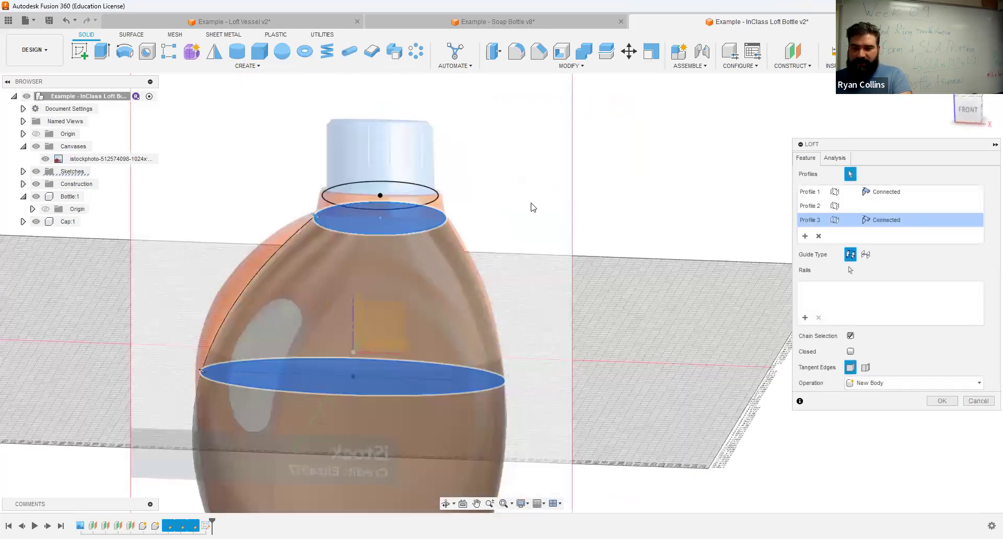
left_click(405, 201)
mouse_move(569, 267)
middle_mouse_down("shift")
mouse_move(552, 253)
mouse_move(604, 252)
mouse_move(578, 258)
middle_mouse_up("shift")
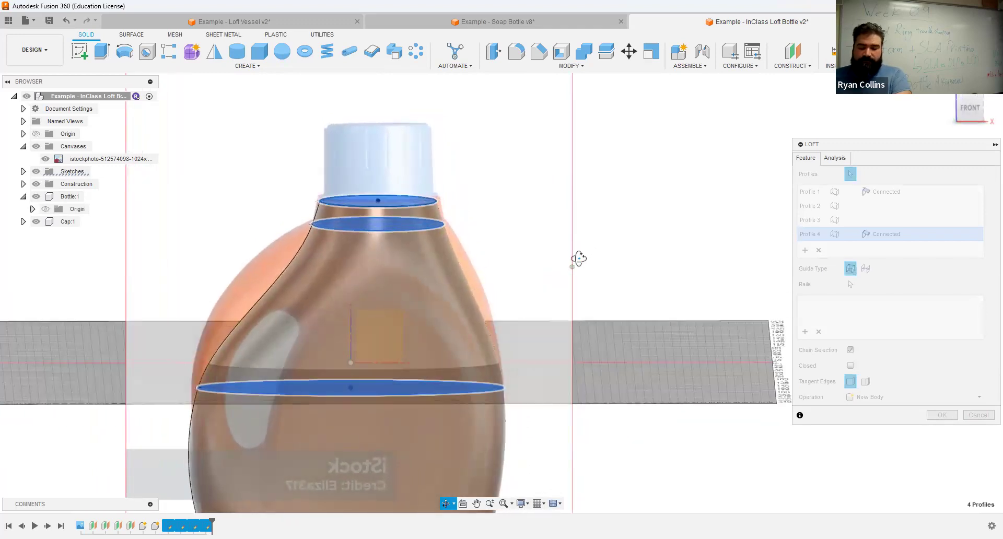
mouse_move(578, 258)
middle_mouse_down("shift")
mouse_move(575, 248)
mouse_move(563, 262)
mouse_move(584, 255)
mouse_move(575, 258)
middle_mouse_up("shift")
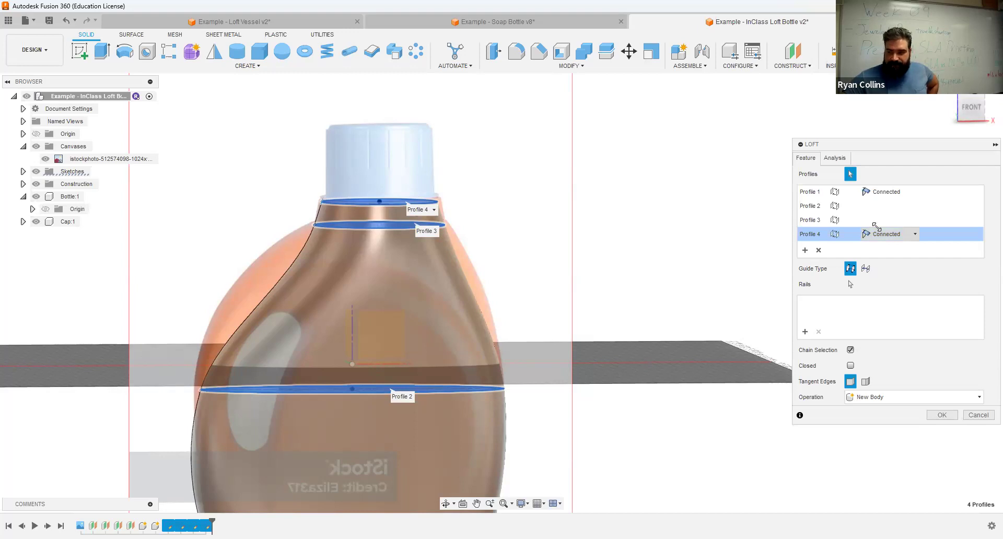
left_click(819, 251)
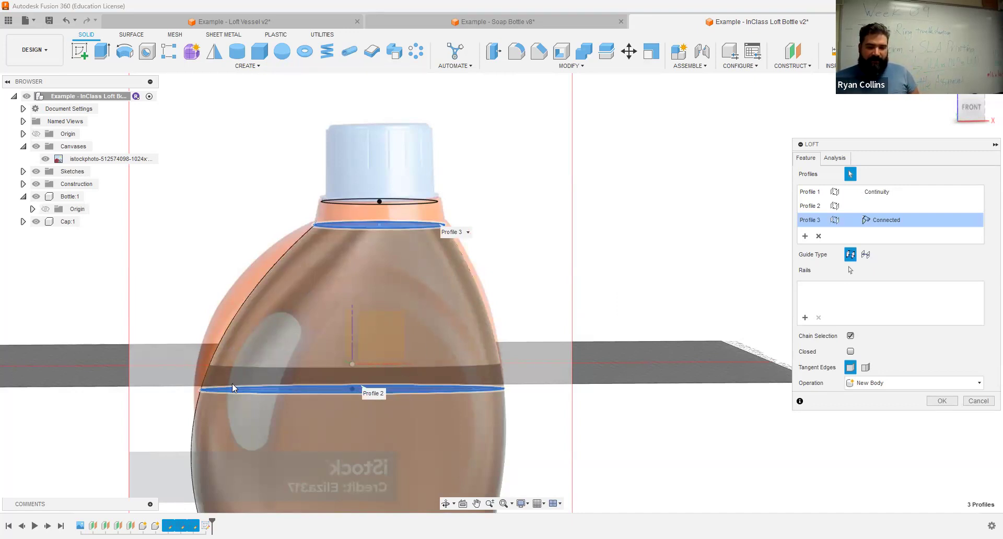
- Check the loft against the reference image from the front and create it as a New Body
middle_click_drag(575, 411, 575, 266)
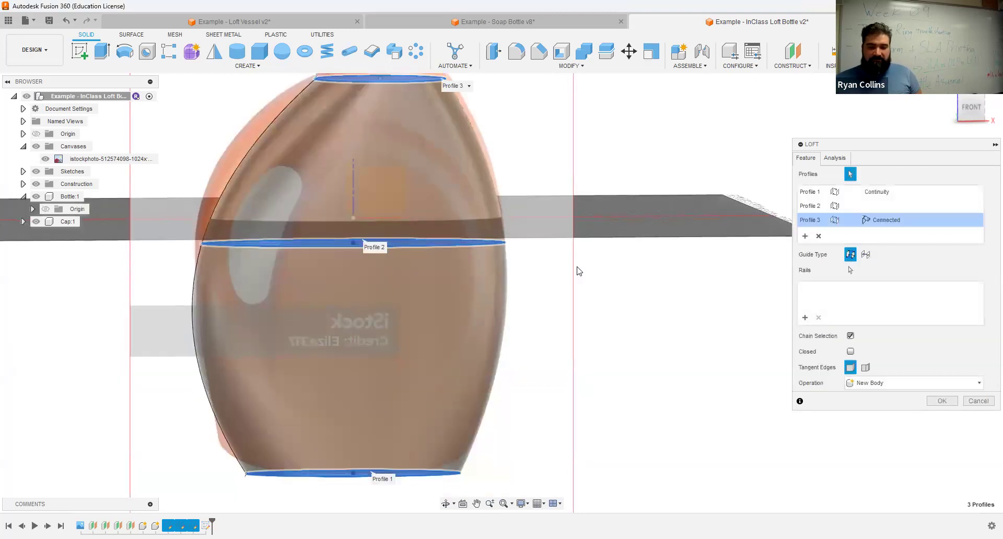
left_click(969, 106)
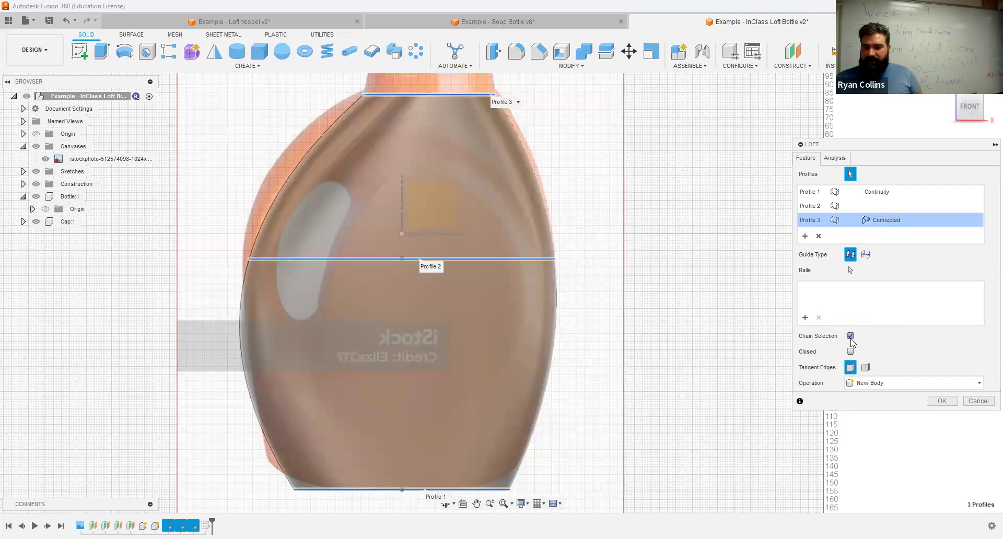
left_click(866, 368)
left_click(850, 367)
left_click(894, 382)
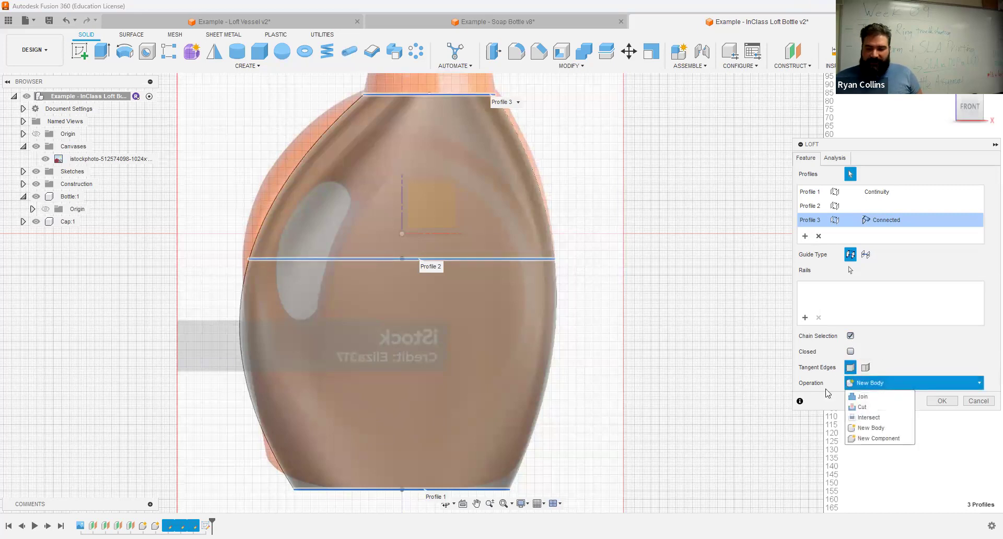
left_click(882, 383)
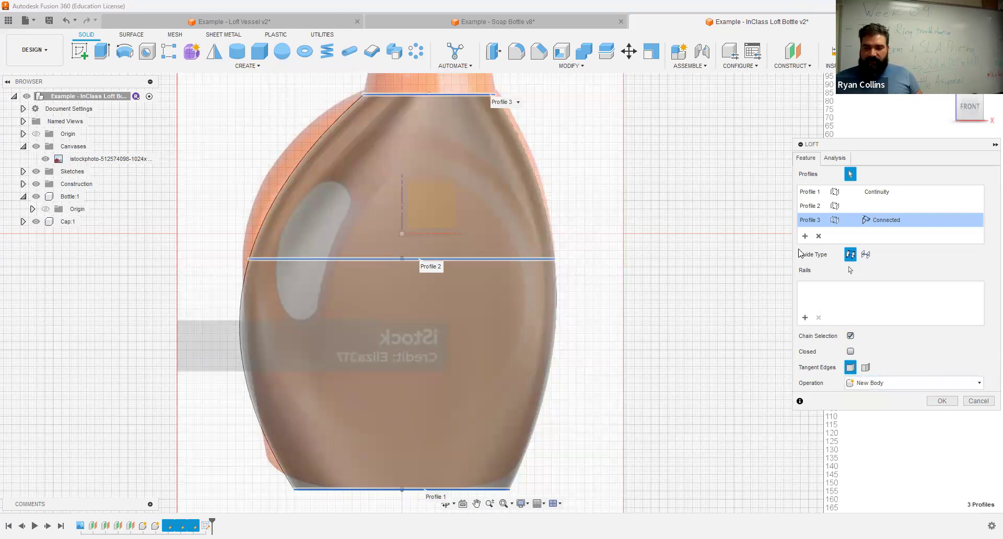
left_click(941, 401)
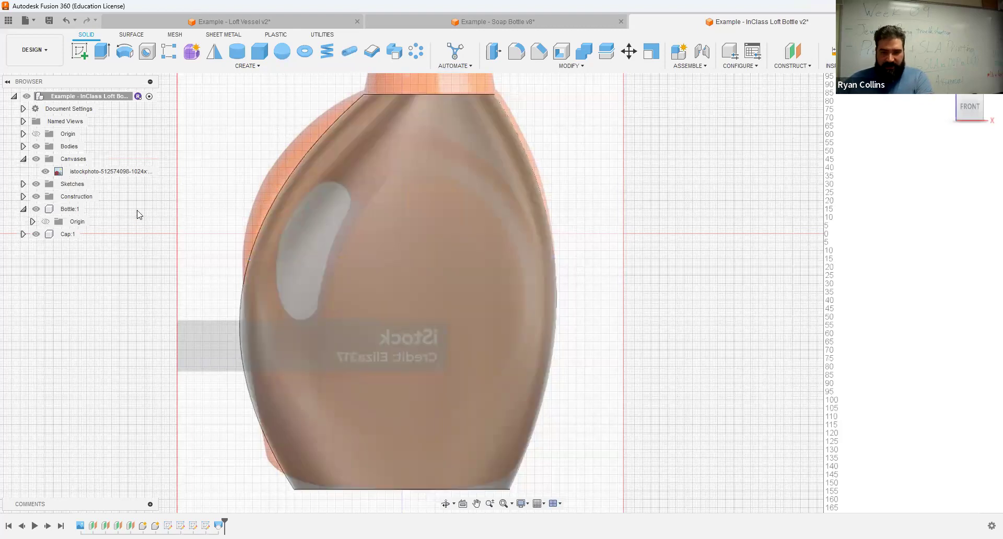
- Show the construction planes Plane1, Plane2, Plane3 and Plane4
left_click(23, 184)
left_click(23, 185)
left_click(23, 197)
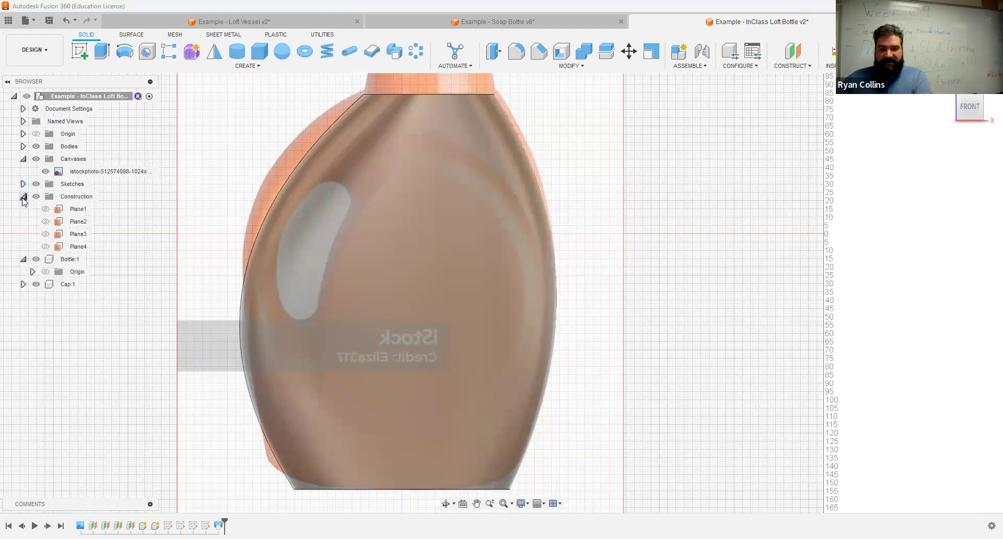
left_click(45, 209)
left_click(46, 221)
left_click(46, 236)
left_click(45, 247)
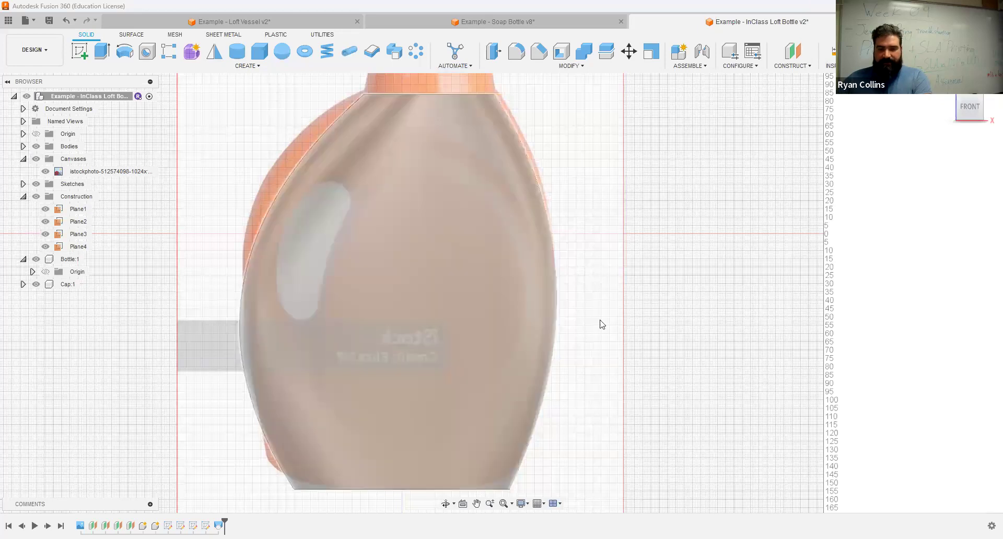
middle_click_drag(658, 294, 615, 312, "shift")
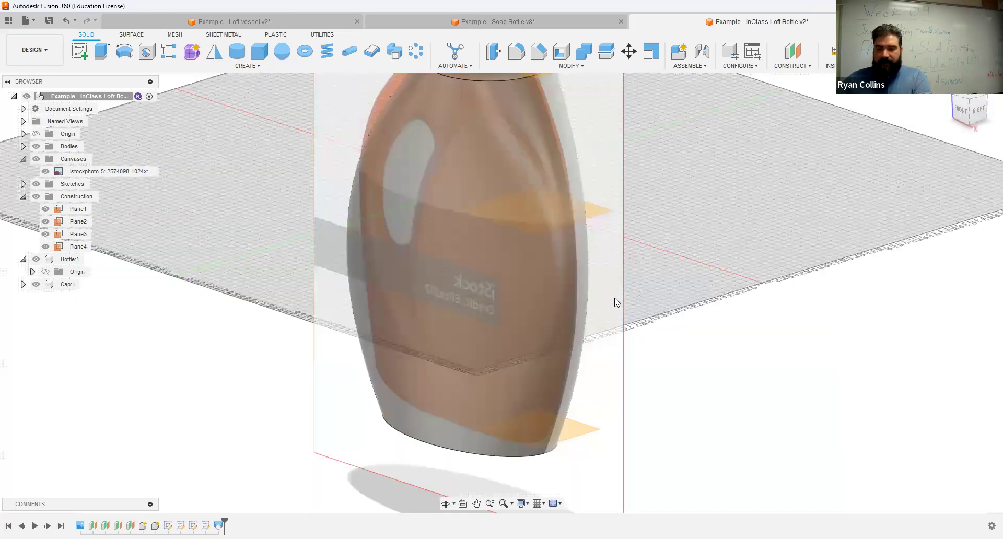
left_click(593, 209)
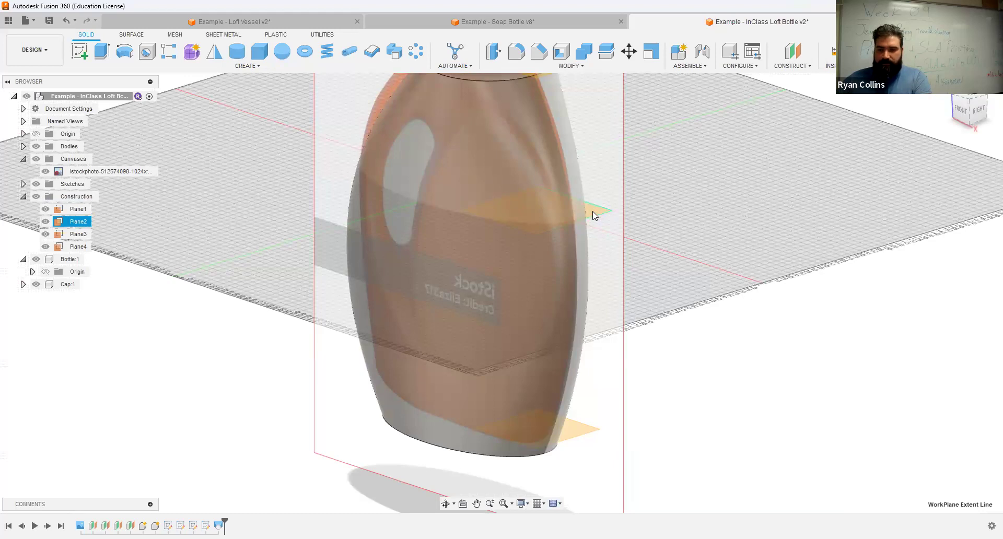
right_click(61, 225)
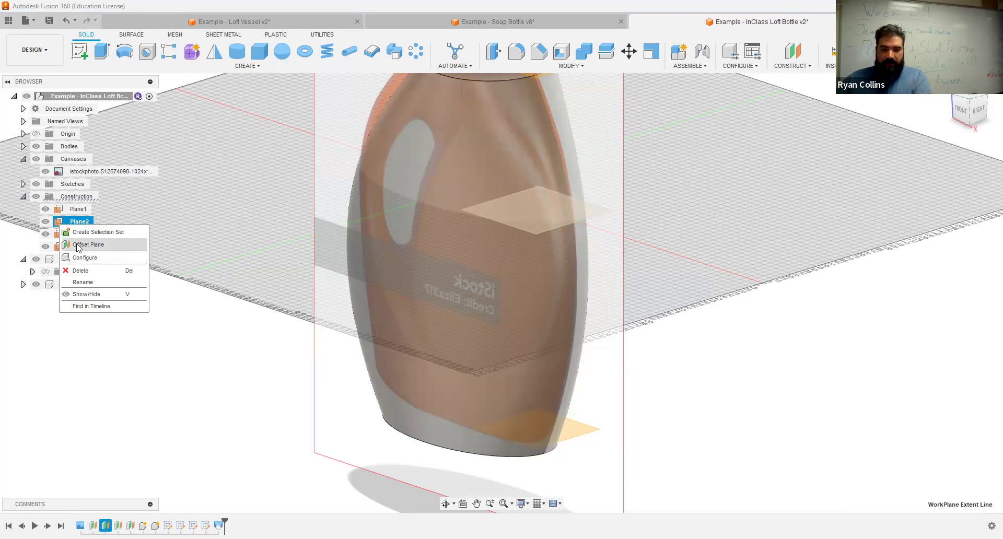
left_click(81, 246)
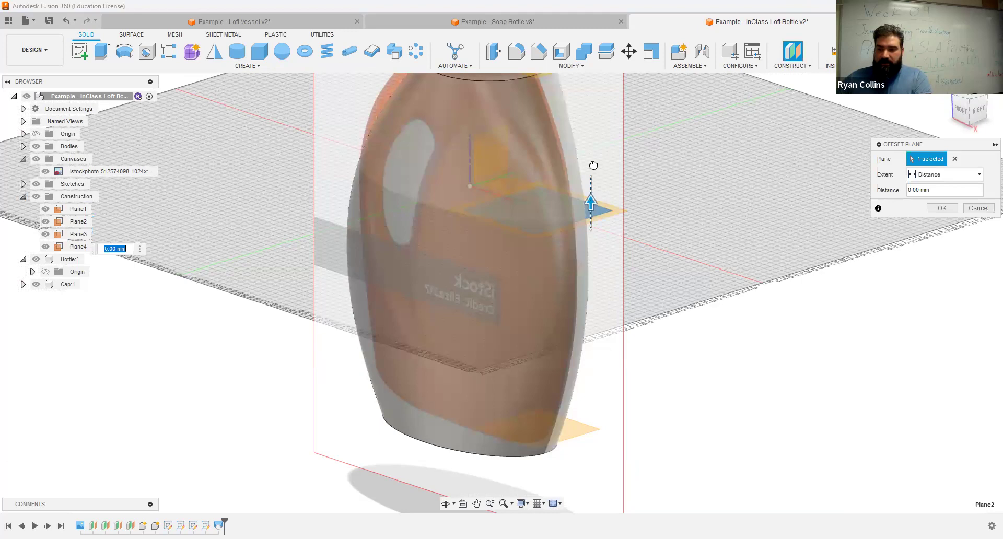
key("Escape")
left_click(595, 210)
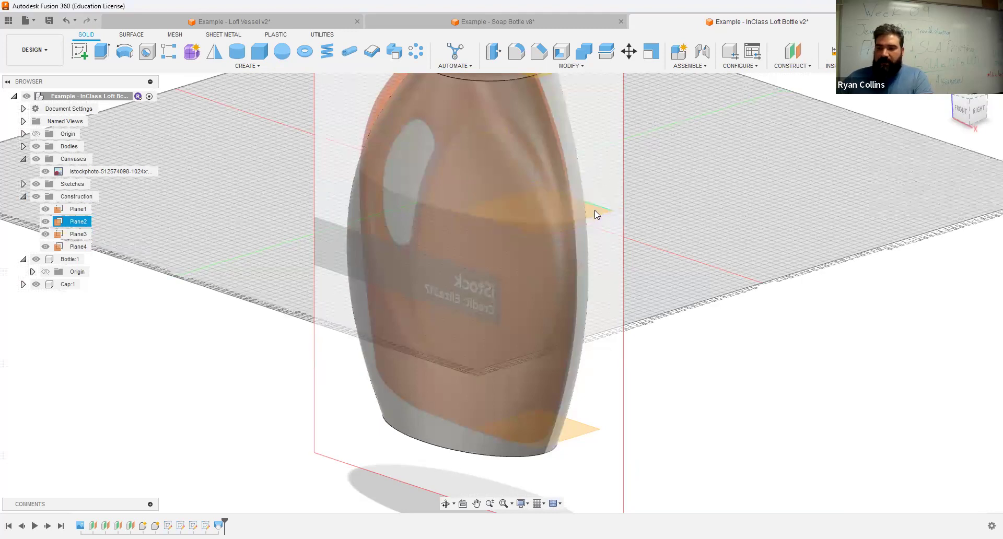
left_click(593, 214)
key("Escape")
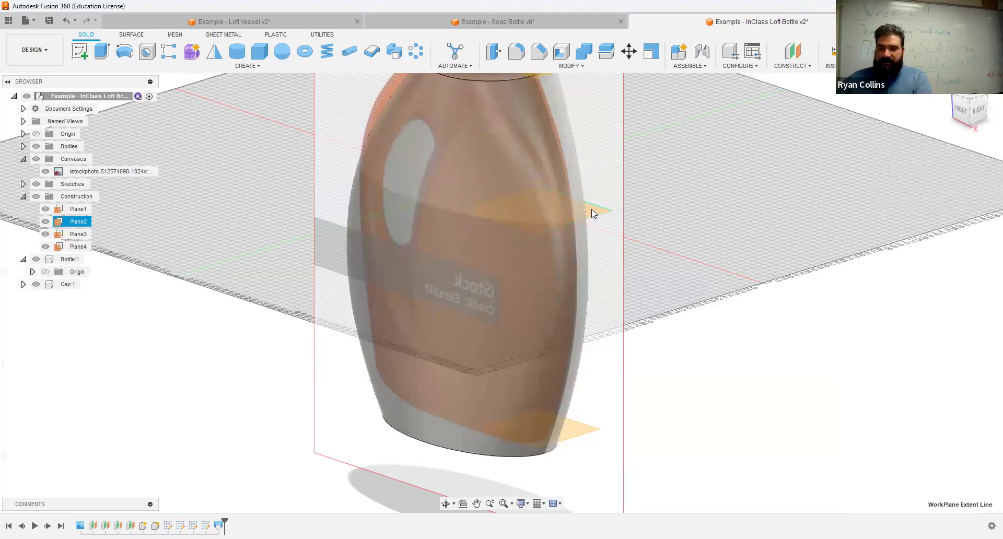
left_click(59, 221)
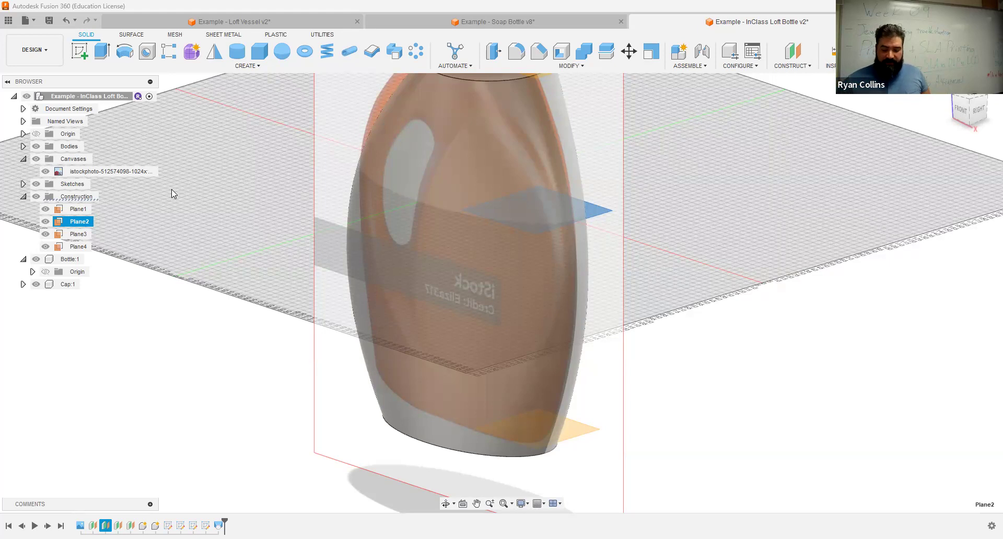
left_click(629, 51)
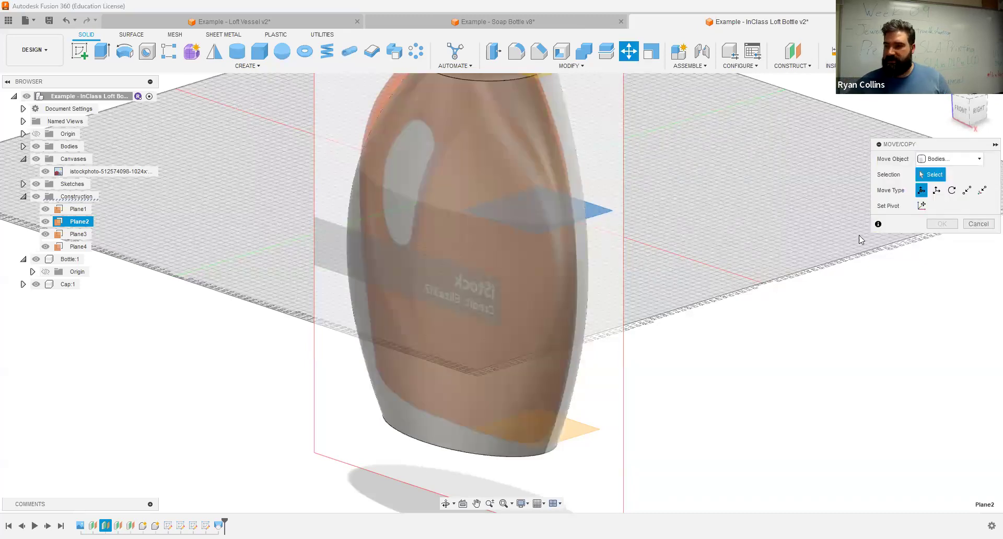
left_click(977, 224)
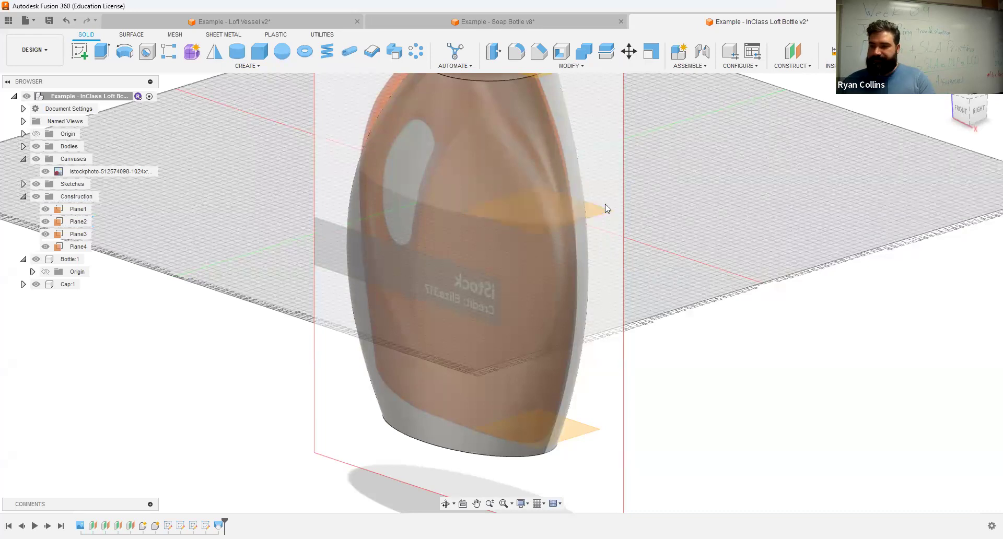
left_click(61, 221)
key("m")
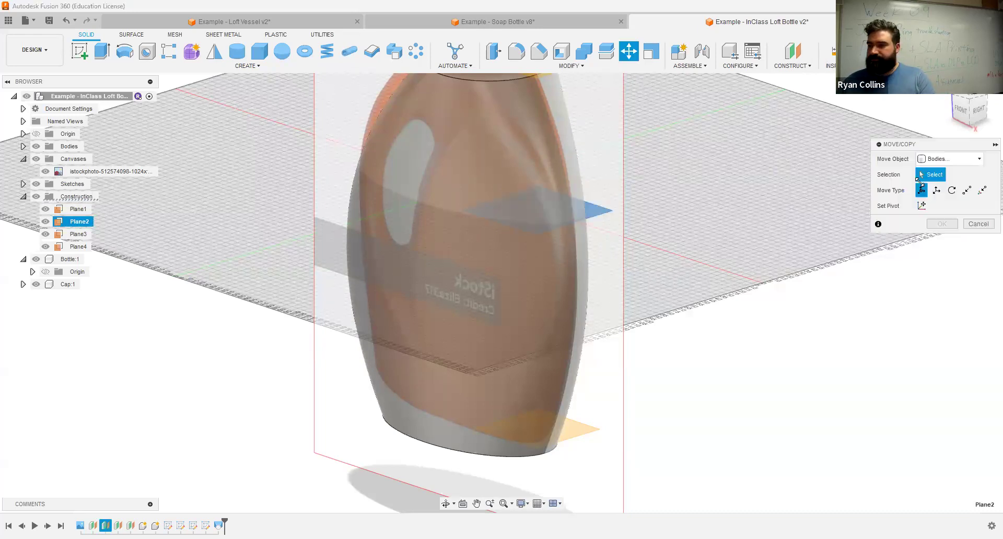
scroll(778, 237, "down", 3)
left_click(964, 162)
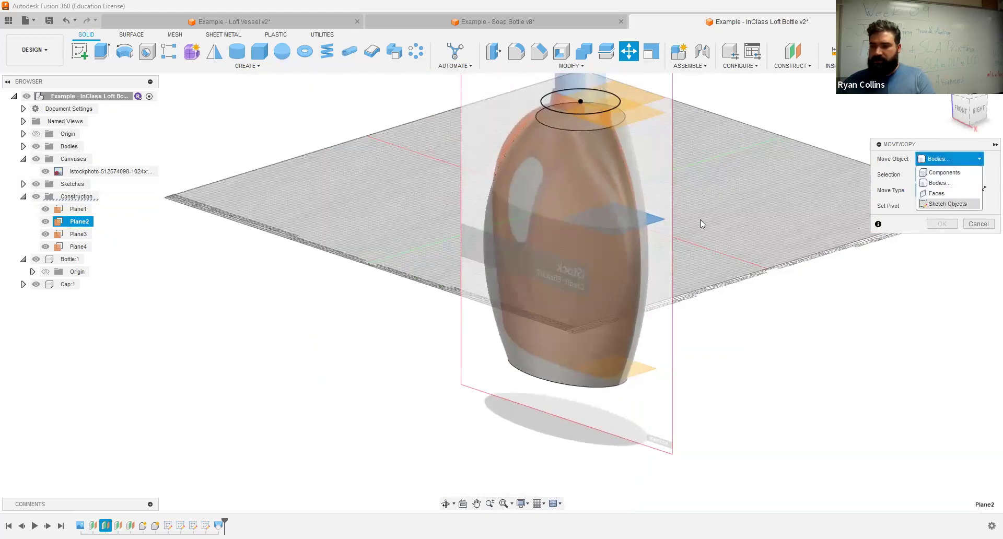
left_click(947, 204)
left_click(956, 159)
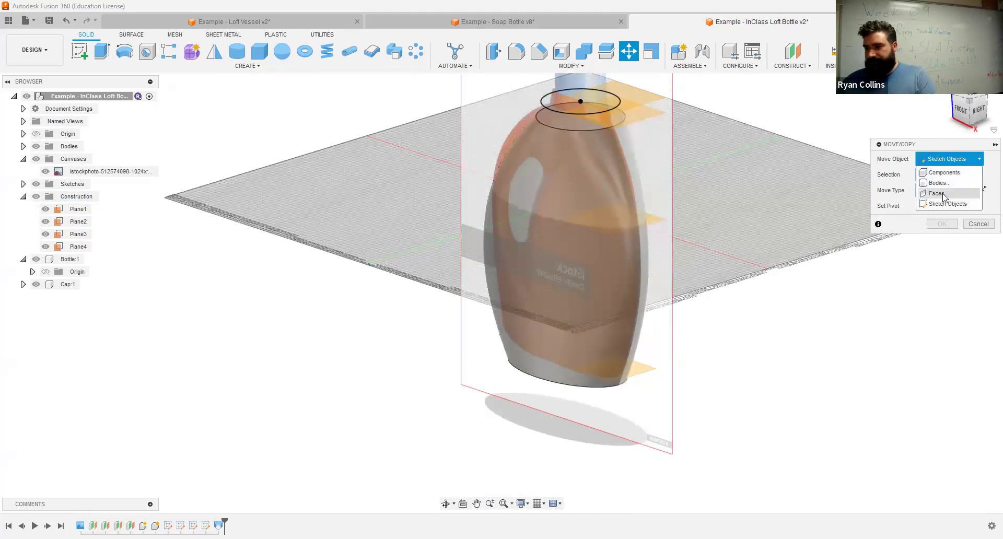
left_click(978, 224)
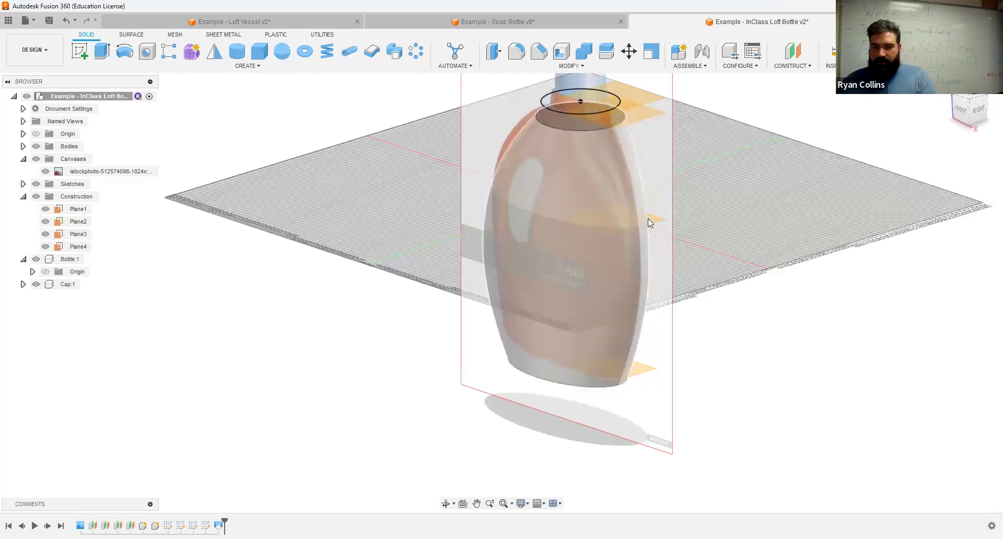
- Edit Plane2's offset distance to 166 mm and check the reshaped loft against the reference image from the front
right_click(70, 221)
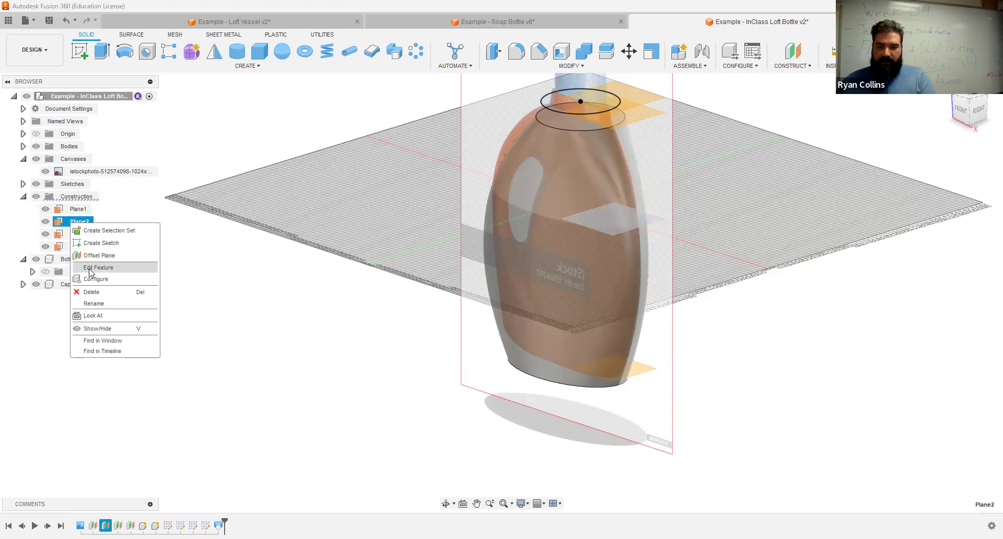
key("Return")
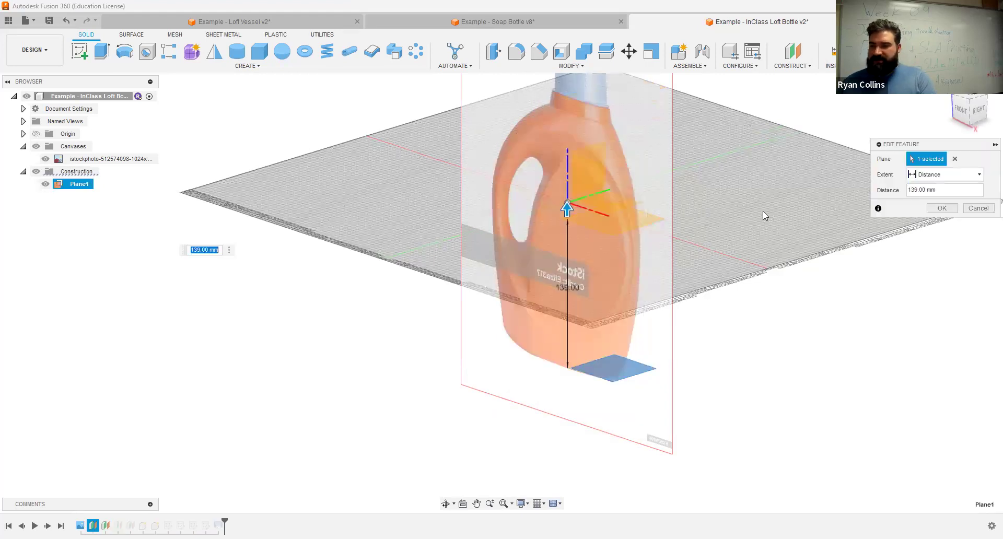
left_click(963, 115)
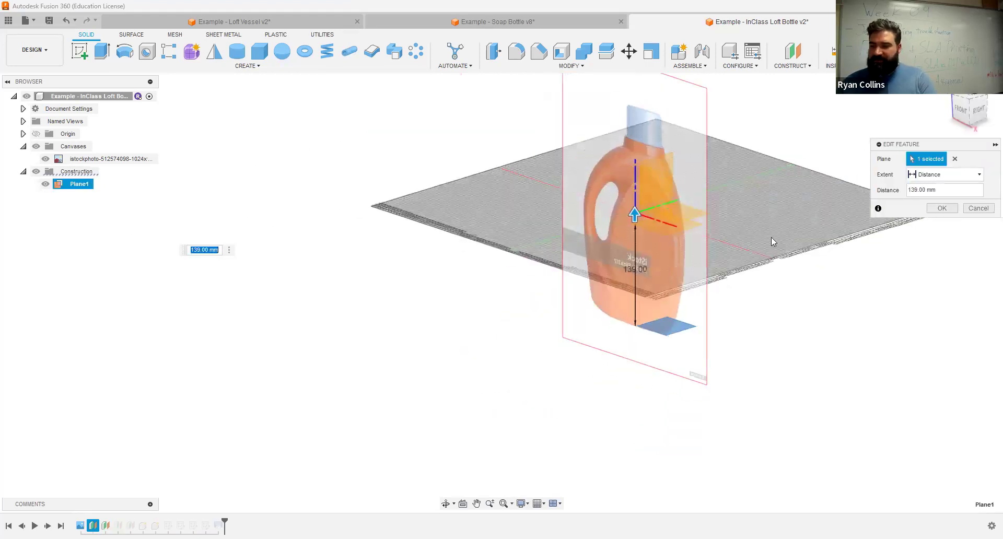
scroll(772, 196, "up", 5)
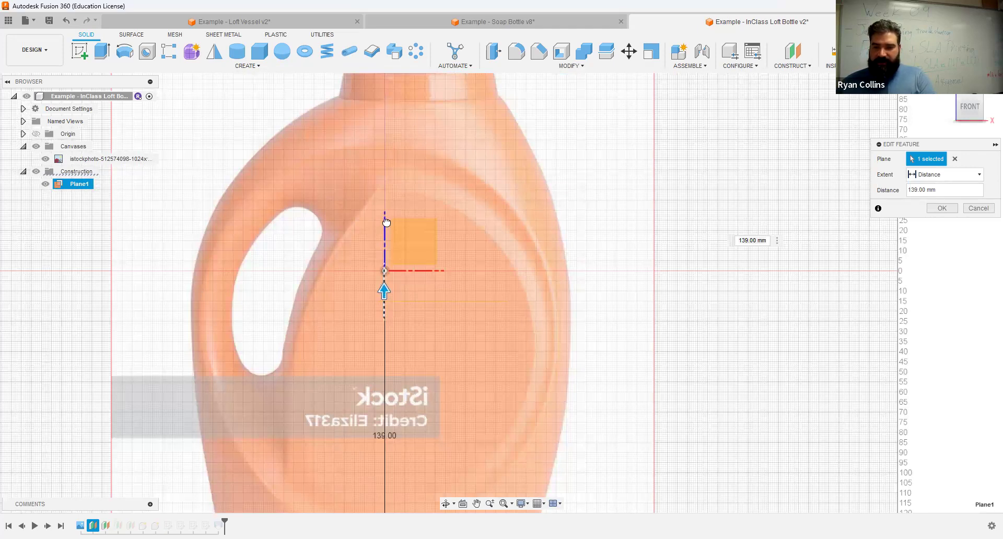
left_click_drag(385, 235, 384, 236)
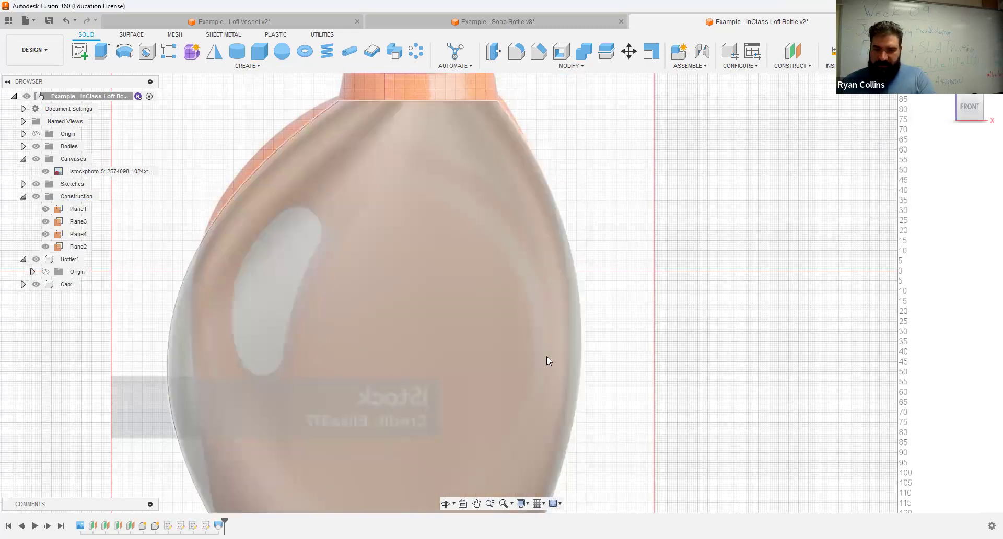
scroll(621, 340, "down", 3)
middle_click_drag(621, 340, 620, 309, "shift")
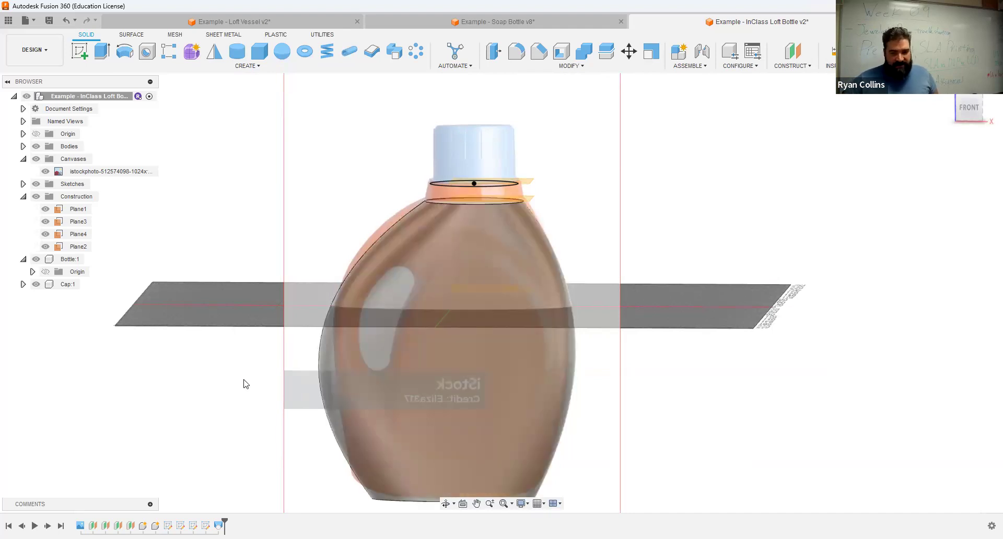
middle_click_drag(654, 420, 641, 369)
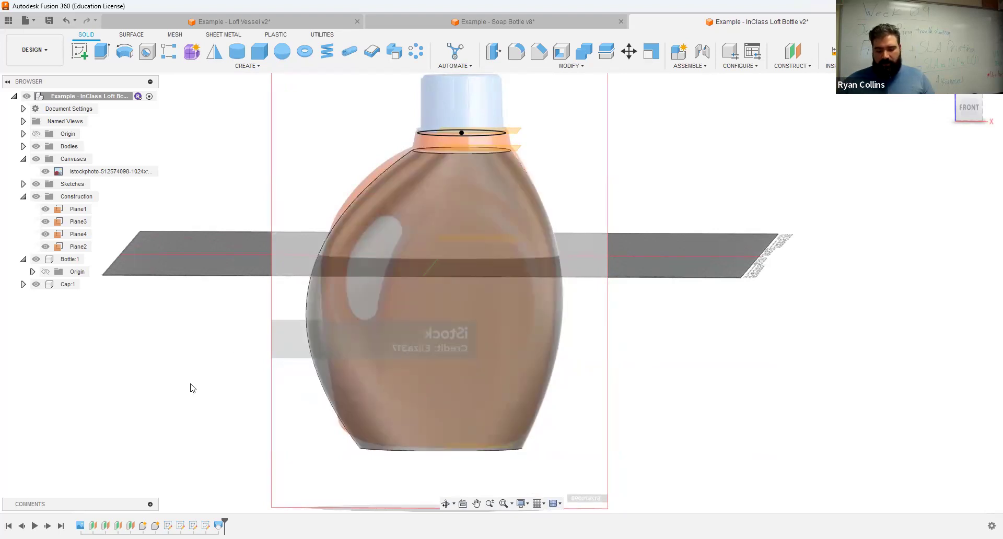
- Undo and redo the Plane2 offset change to compare both loft shapes, leaving the change undone
key("ctrl+z")
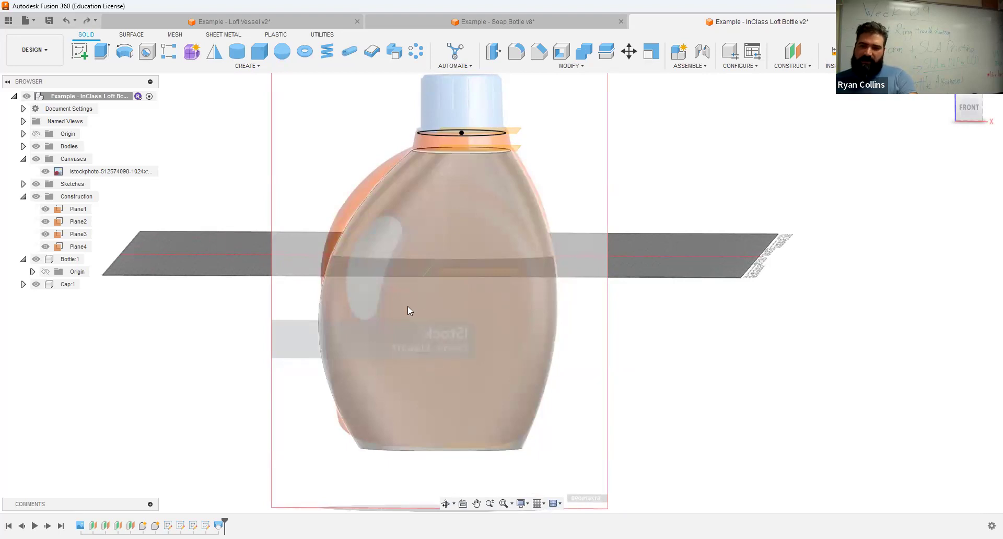
key("ctrl+y")
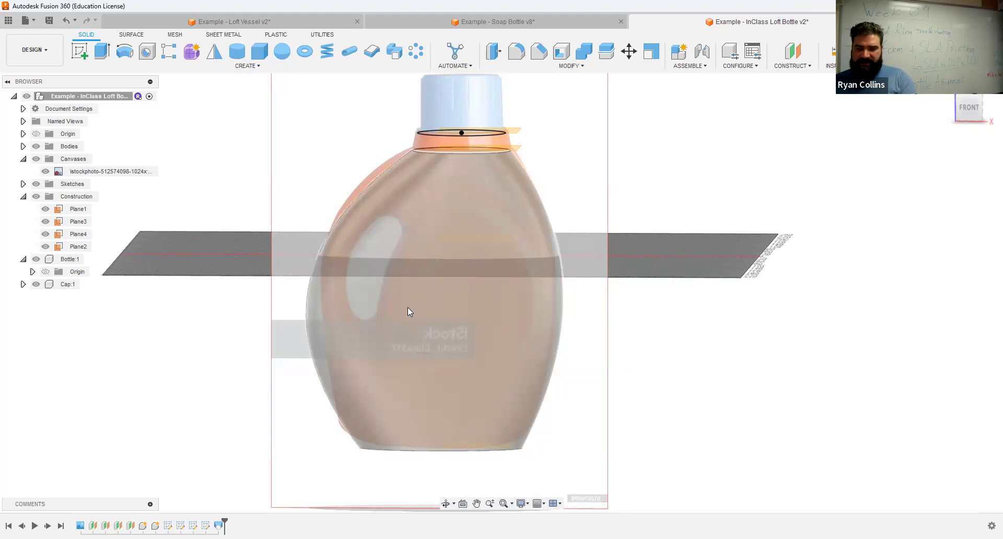
key("ctrl+y")
- Roll the timeline back to just after Plane4 and create a plane offset 108 mm above Plane1
middle_click_drag(657, 321, 626, 345, "shift")
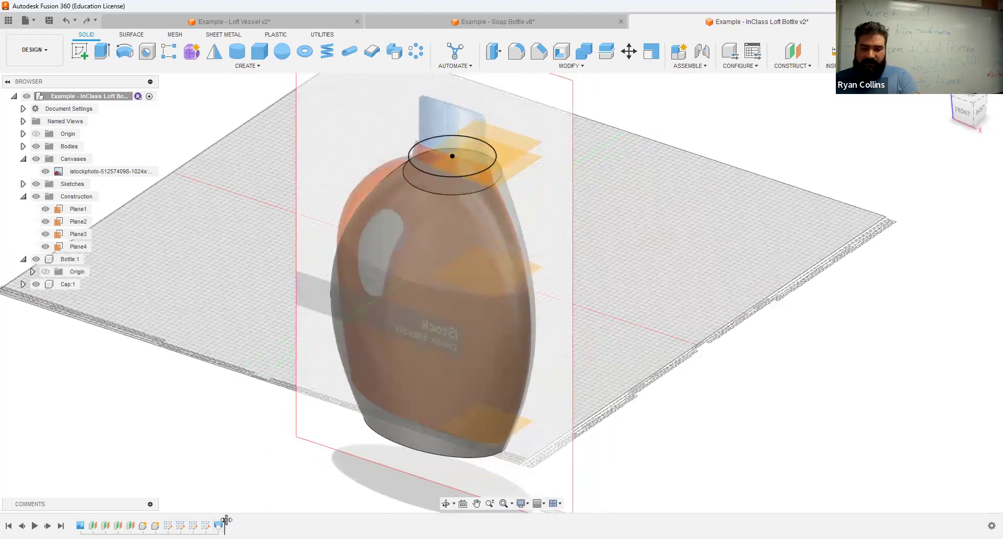
left_click_drag(226, 519, 136, 520)
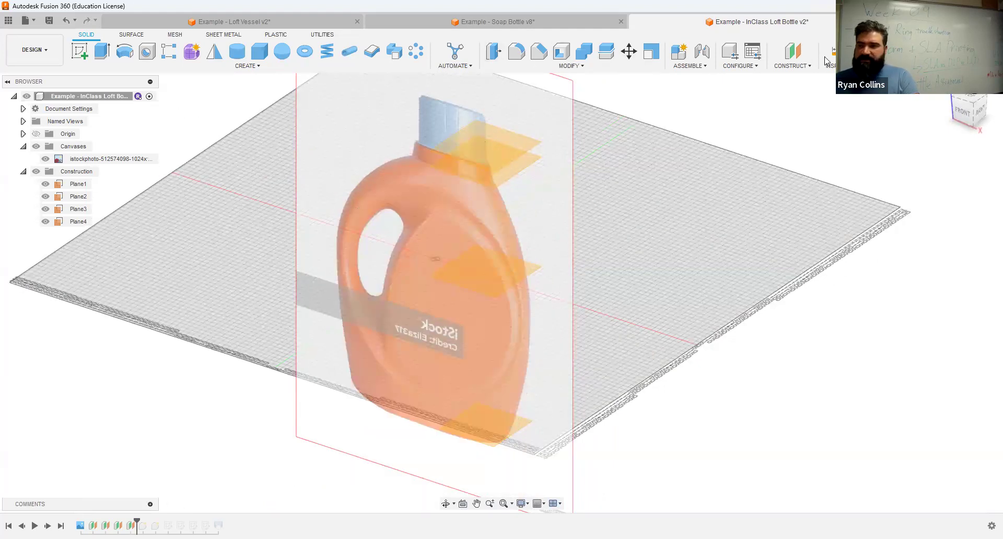
left_click(480, 435)
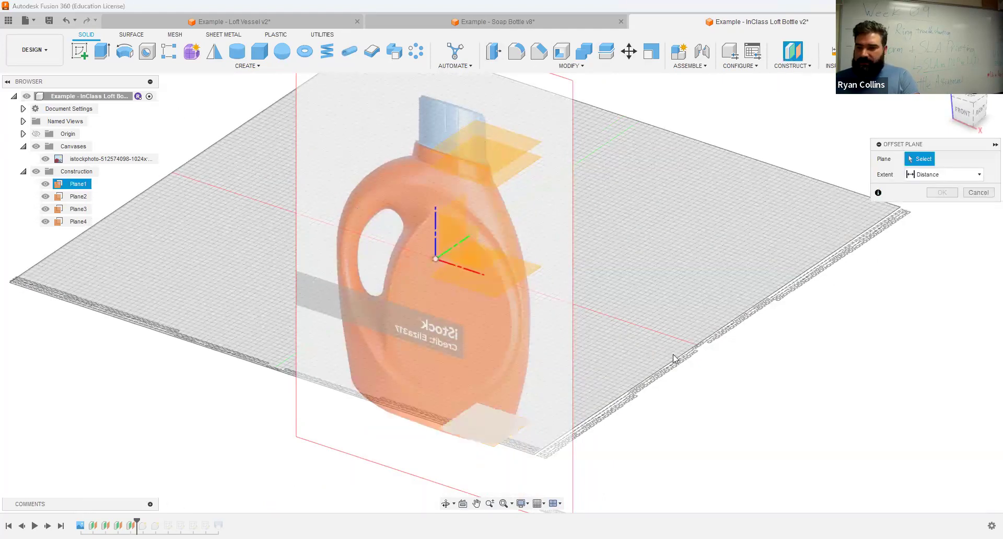
middle_click_drag(656, 394, 688, 369, "shift")
left_click(962, 112)
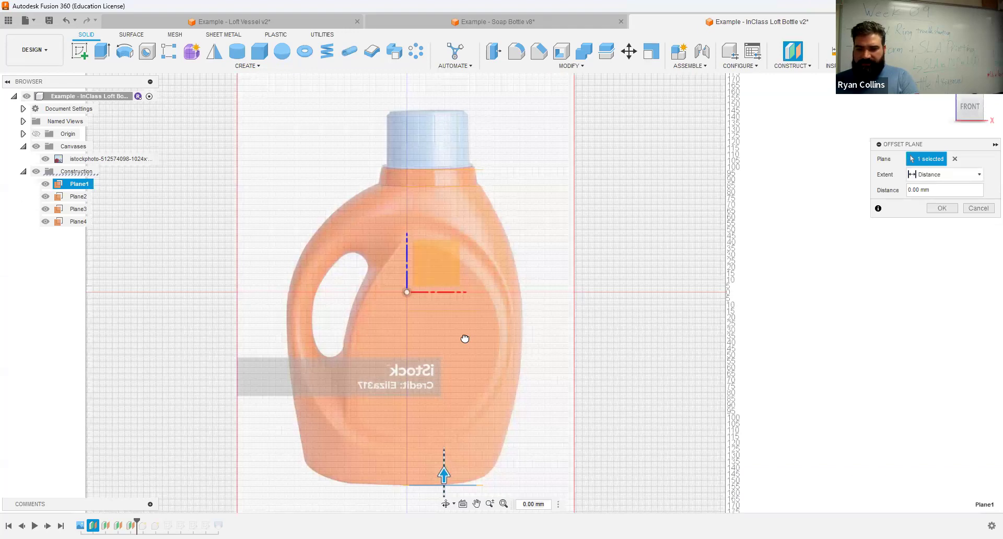
left_click_drag(465, 338, 417, 351)
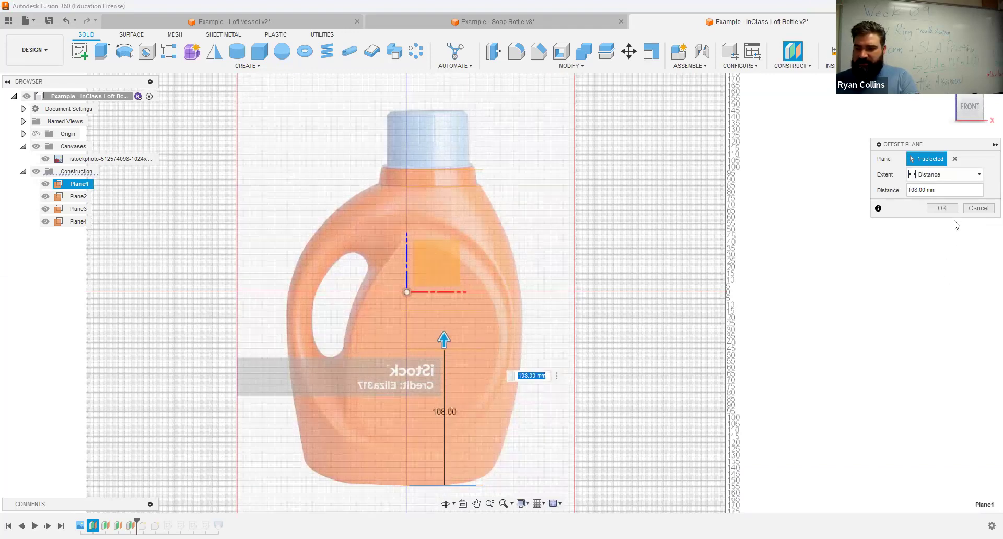
left_click(942, 209)
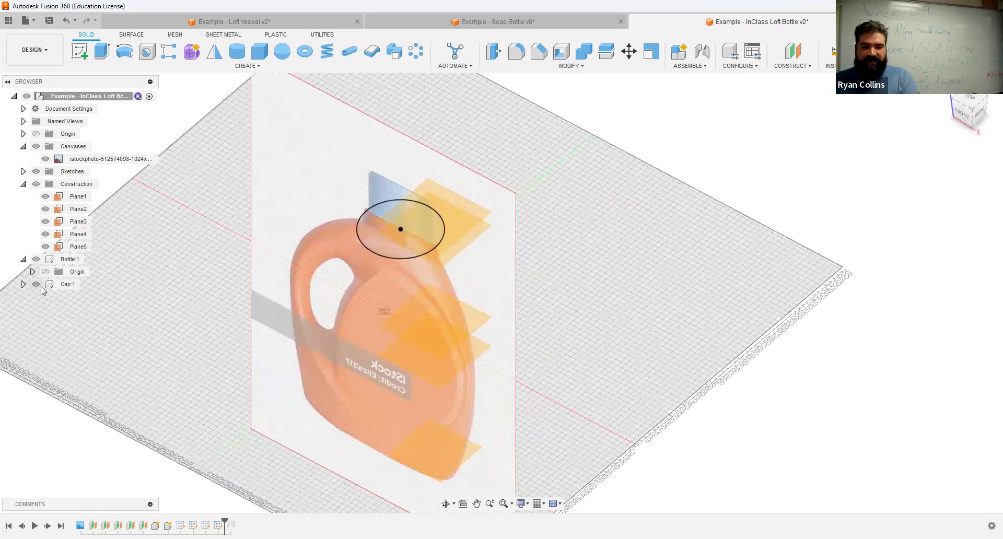
- With the timeline rolled to just before the loft, start a sketch on Plane5
left_click(80, 51)
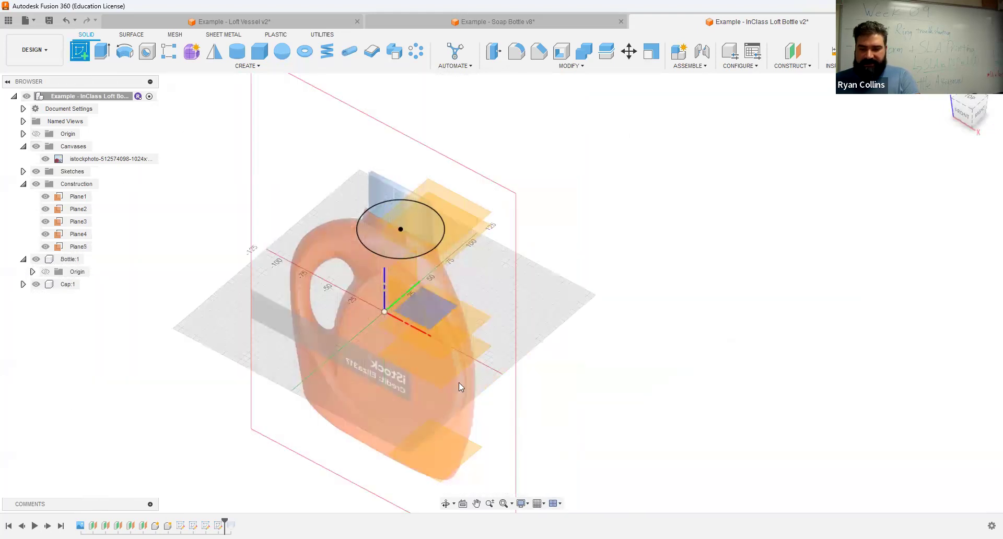
mouse_move(440, 374)
middle_mouse_down("shift")
mouse_move(469, 353)
mouse_move(455, 370)
middle_mouse_up("shift")
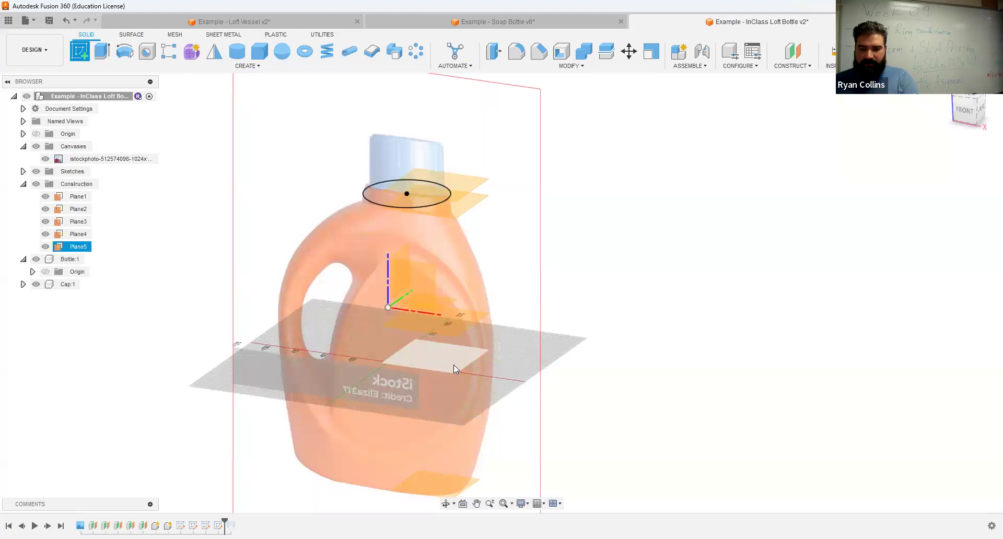
left_click(454, 364)
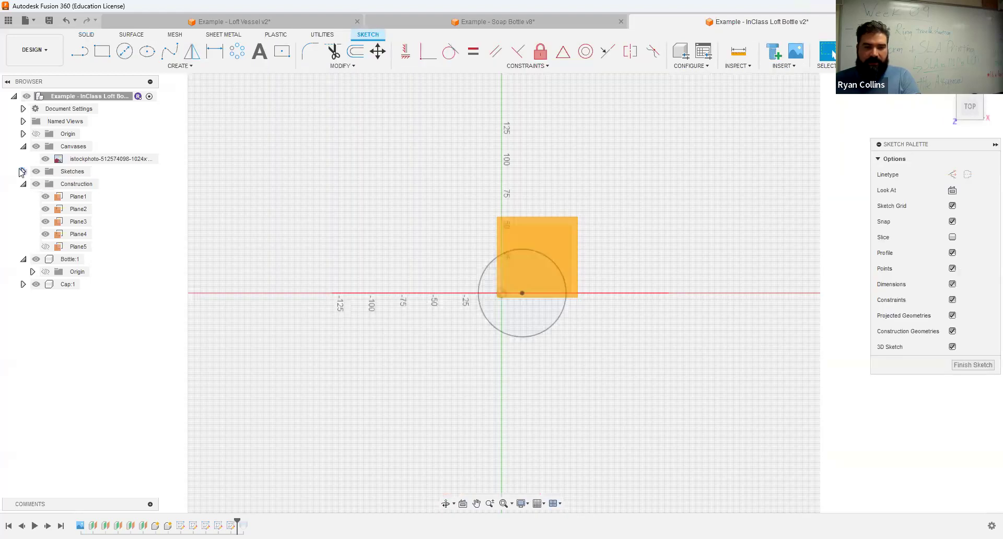
- Show the existing profile sketches and Plane5 against the reference image from the front
left_click(22, 172)
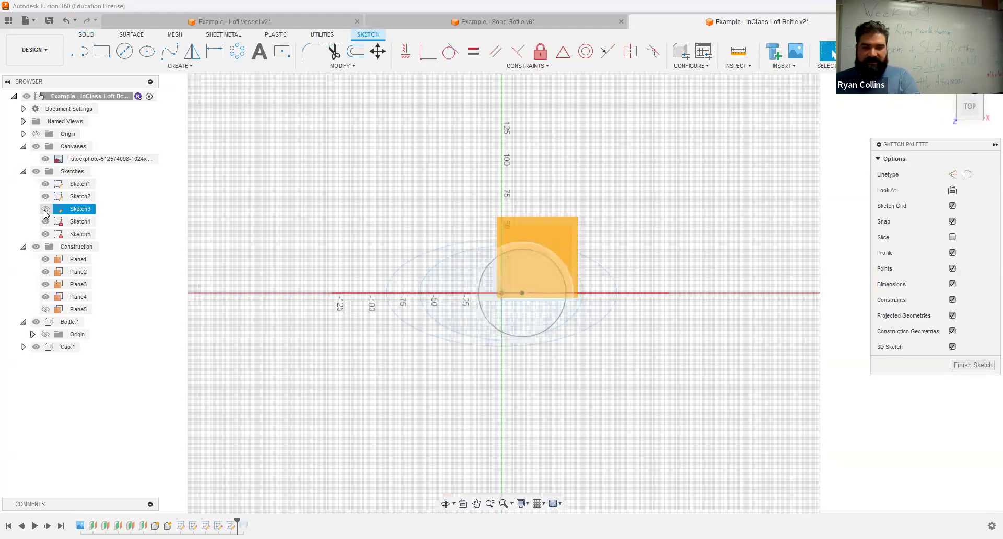
middle_click_drag(272, 338, 269, 314, "shift")
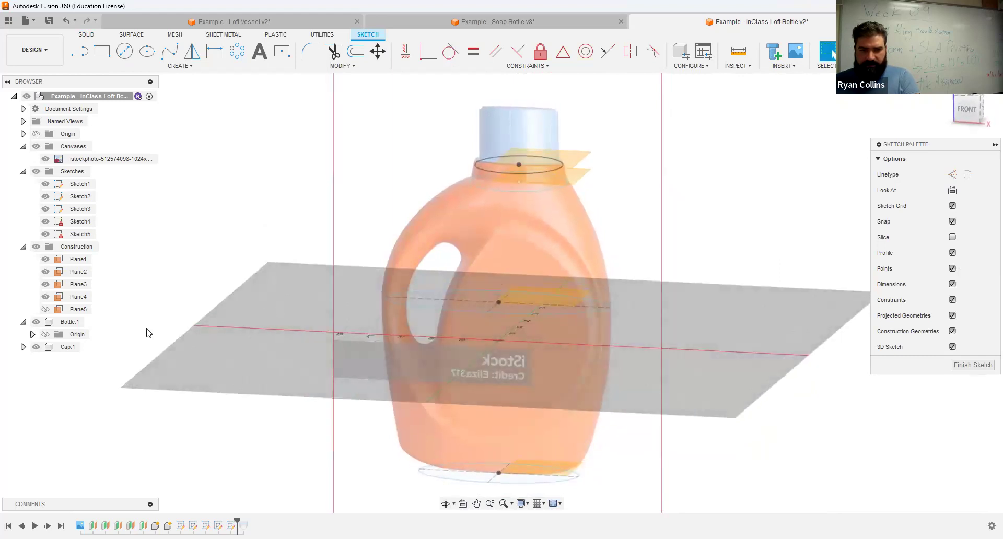
left_click(46, 309)
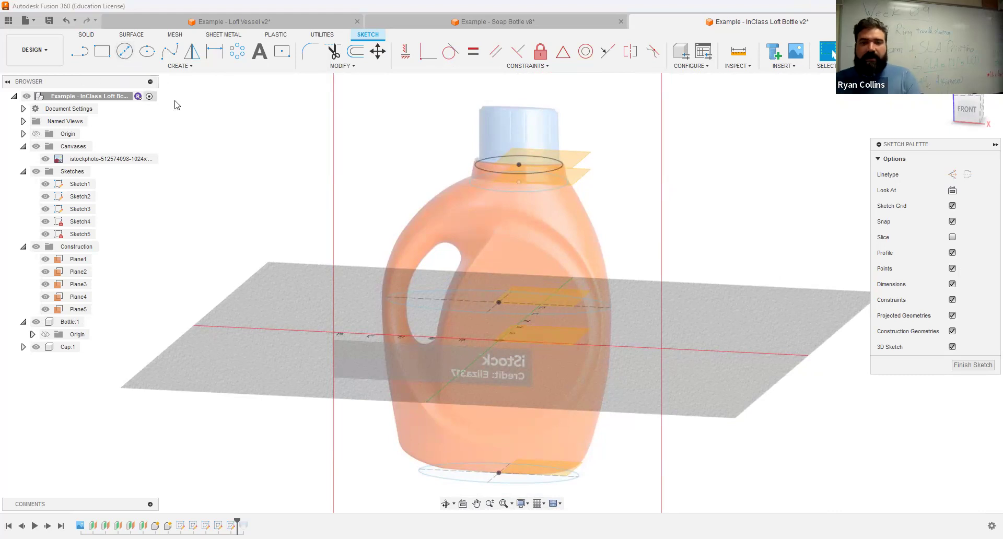
- Draw an ellipse centred on the bottle's axis on Plane5, about 174 mm wide and 80 mm deep, and finish the sketch
middle_click_drag(509, 342, 516, 357, "shift")
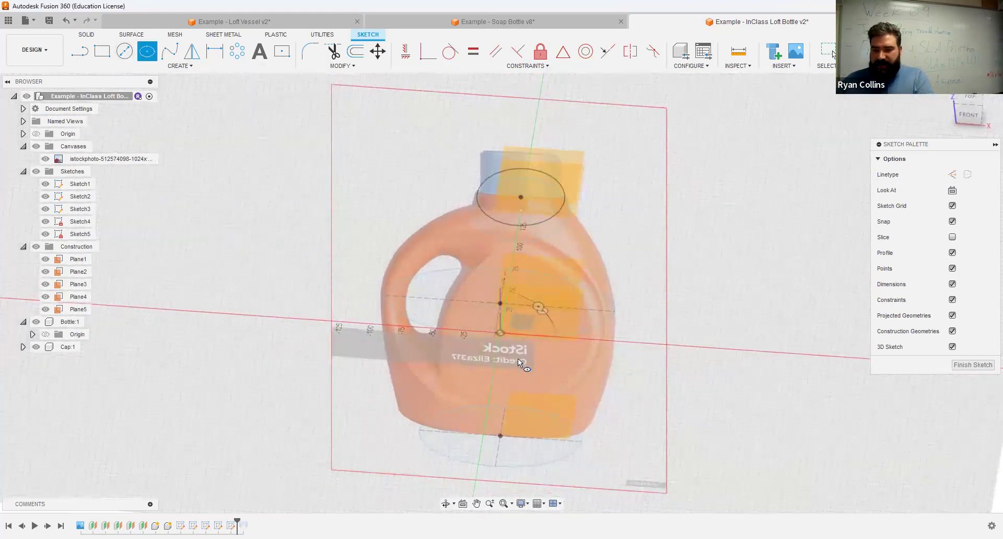
left_click(500, 334)
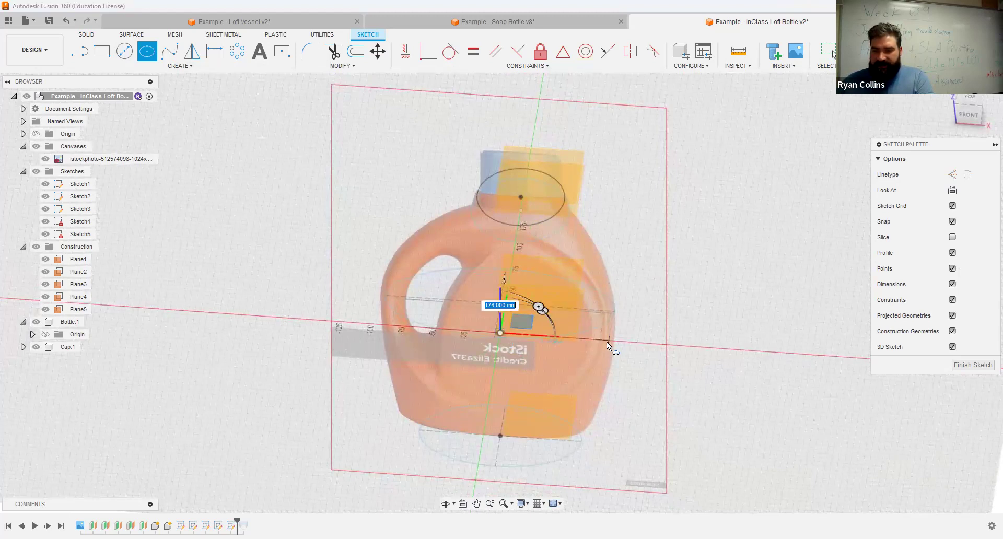
left_click(500, 356)
middle_click_drag(572, 347, 584, 315, "shift")
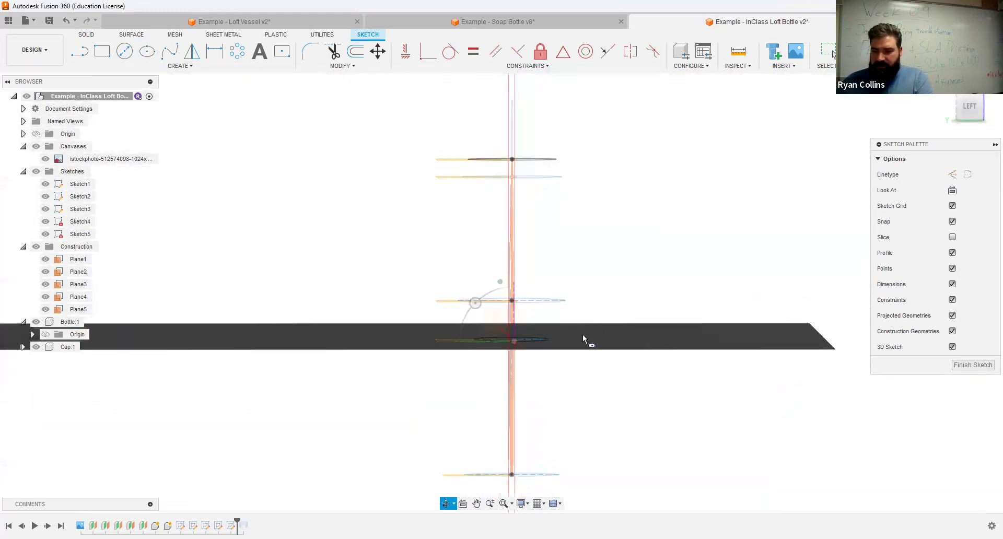
middle_click_drag(580, 366, 562, 373, "shift")
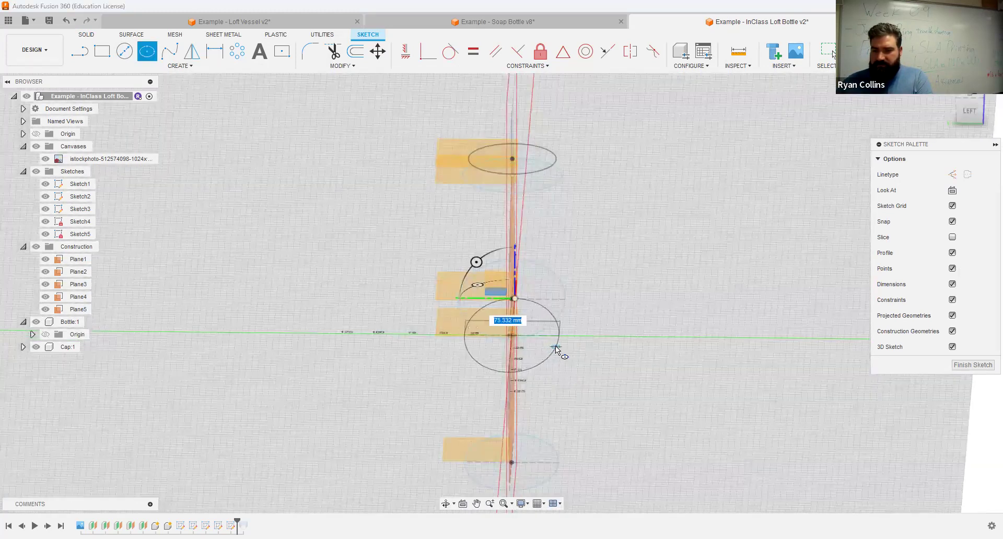
type("80")
key("Tab")
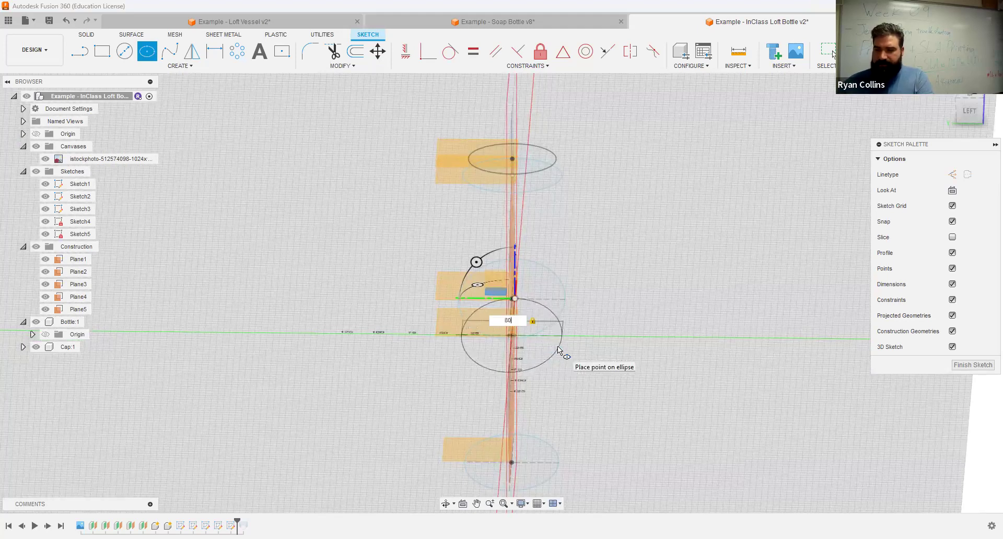
key("Return")
key("Escape")
left_click(871, 51)
mouse_move(683, 312)
middle_mouse_down("shift")
mouse_move(648, 330)
mouse_move(556, 292)
mouse_move(598, 293)
mouse_move(569, 304)
middle_mouse_up("shift")
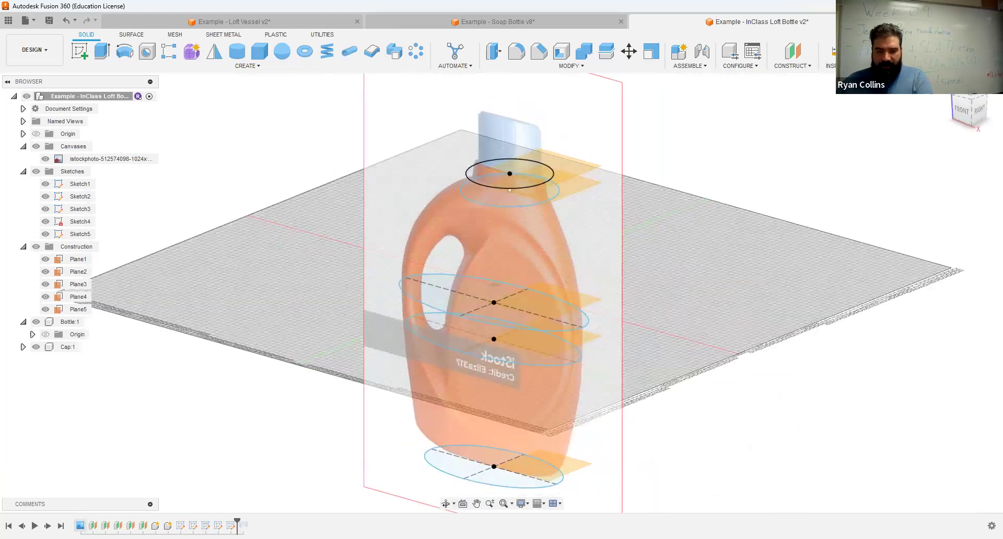
- Roll the timeline forward past Loft1, edit the loft and add the new Plane5 ellipse as a fourth profile
left_click_drag(238, 524, 250, 524)
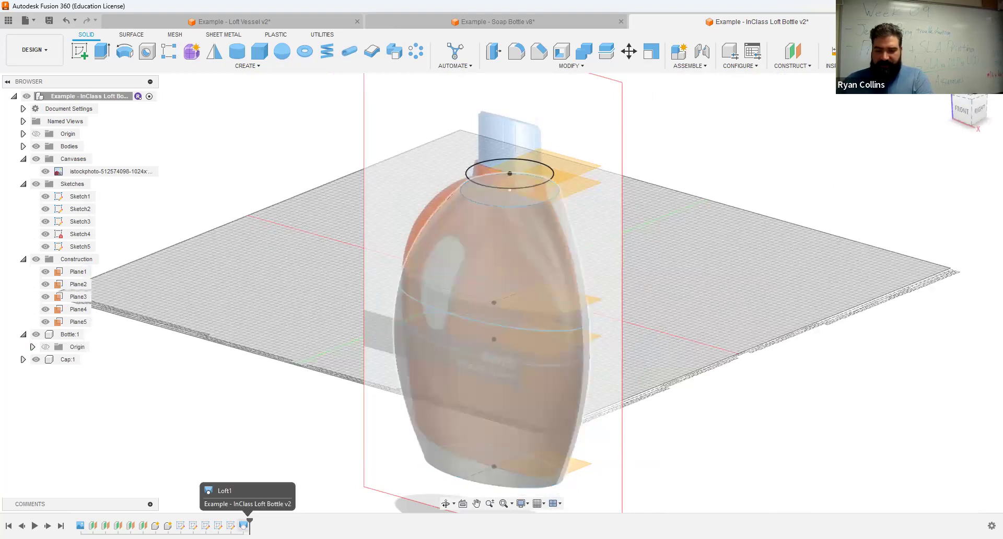
right_click(243, 526)
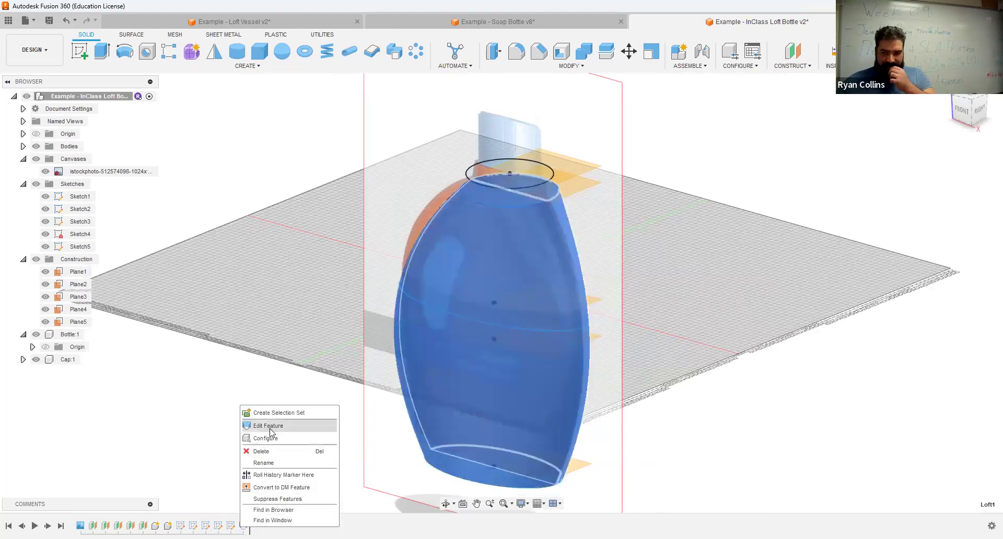
left_click(270, 426)
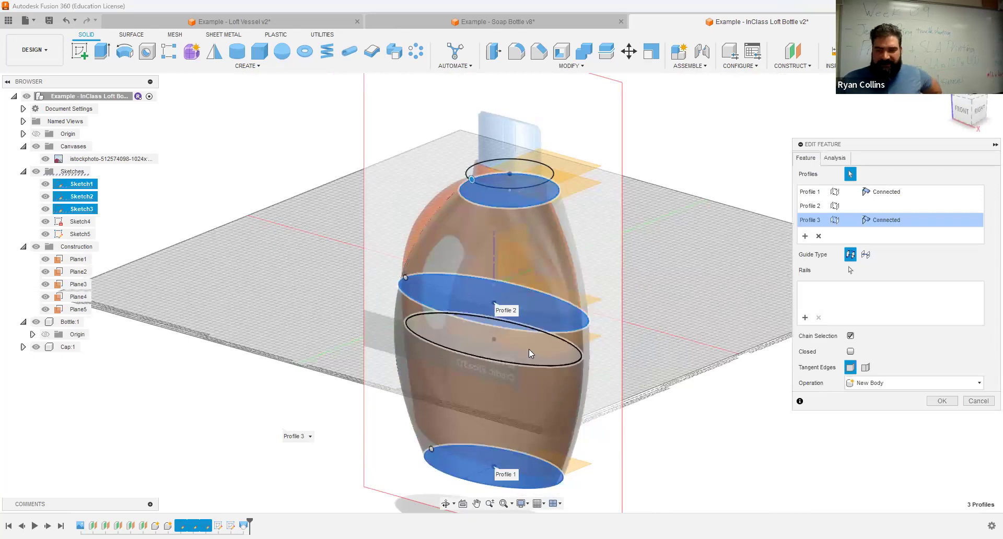
left_click(540, 371)
mouse_move(424, 368)
middle_mouse_down("shift")
mouse_move(456, 351)
mouse_move(522, 257)
middle_mouse_up("shift")
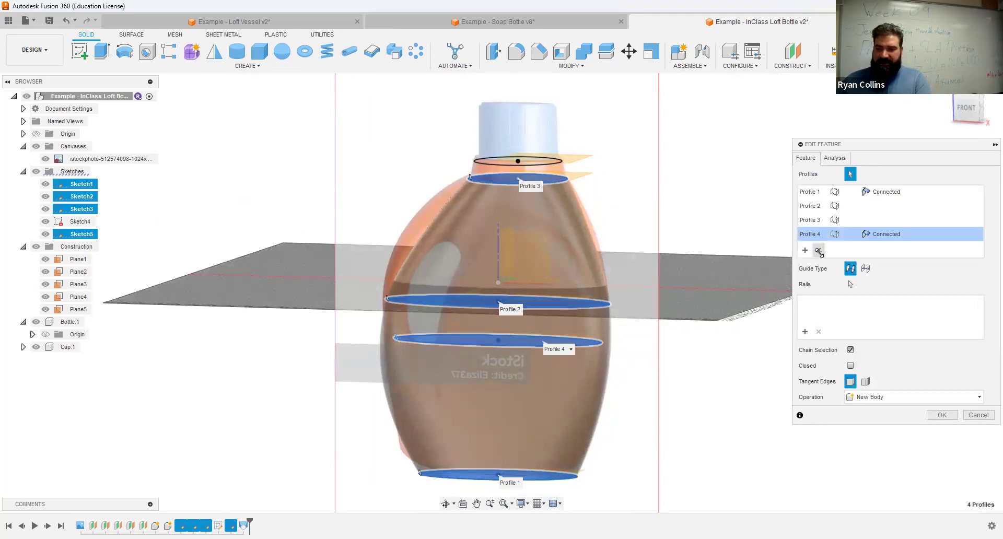
- Remove every loft profile except the base, and reselect the Plane5, upper middle and shoulder ellipses in bottom-to-top order
left_click(819, 251)
left_click(818, 236)
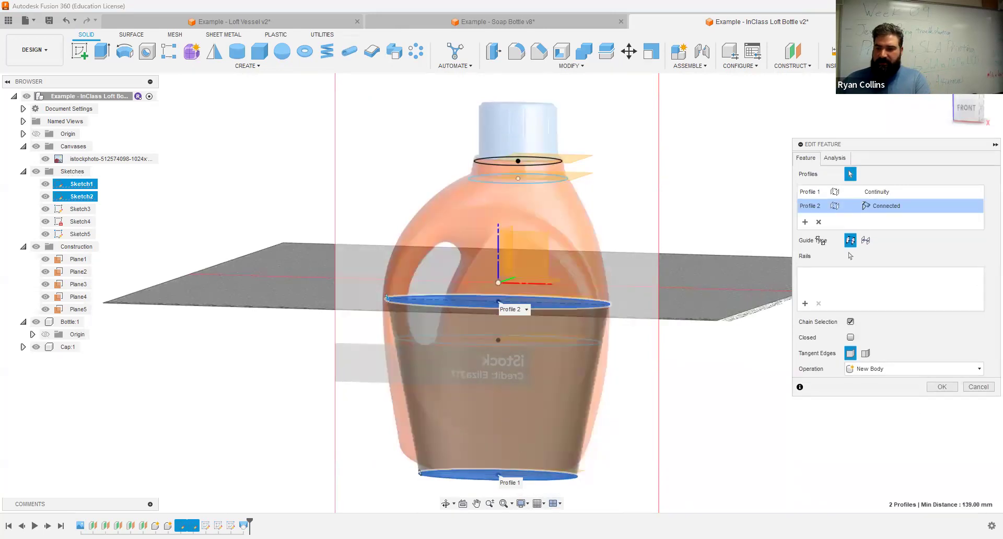
left_click(817, 223)
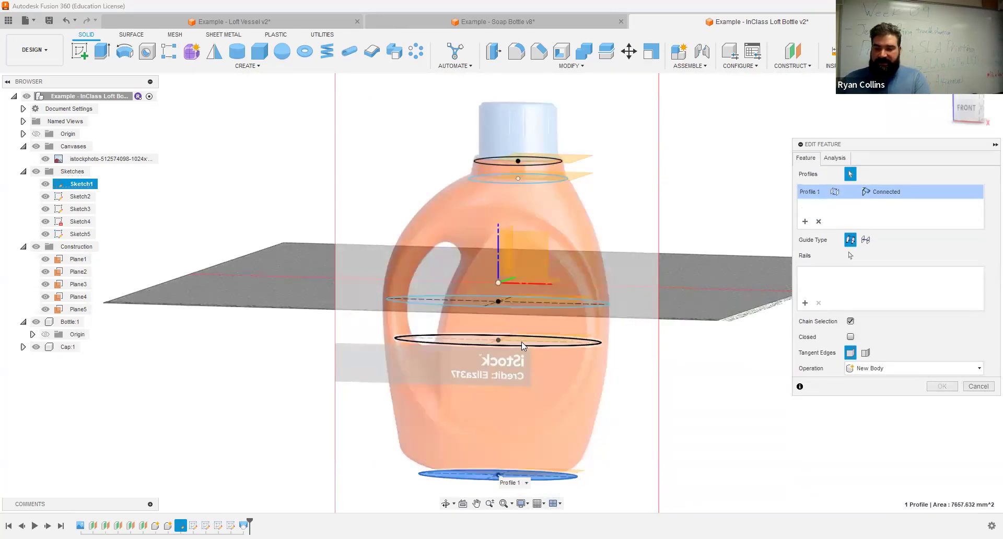
left_click(537, 301)
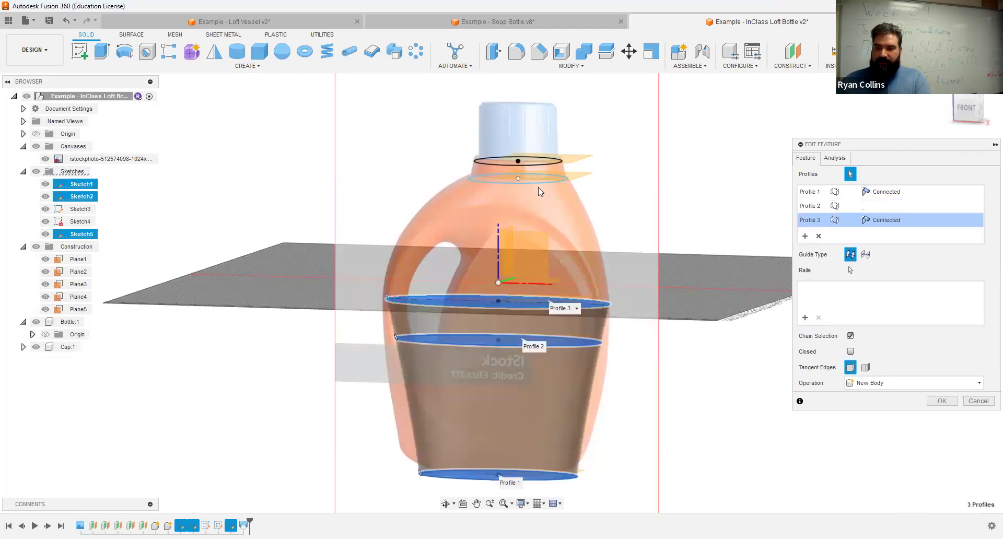
left_click(533, 180)
middle_click_drag(614, 394, 635, 401, "shift")
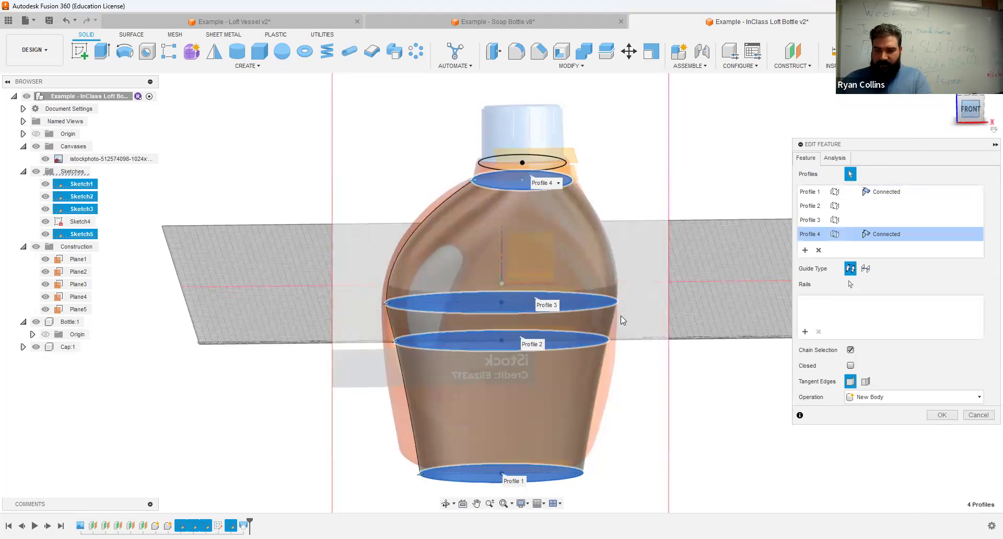
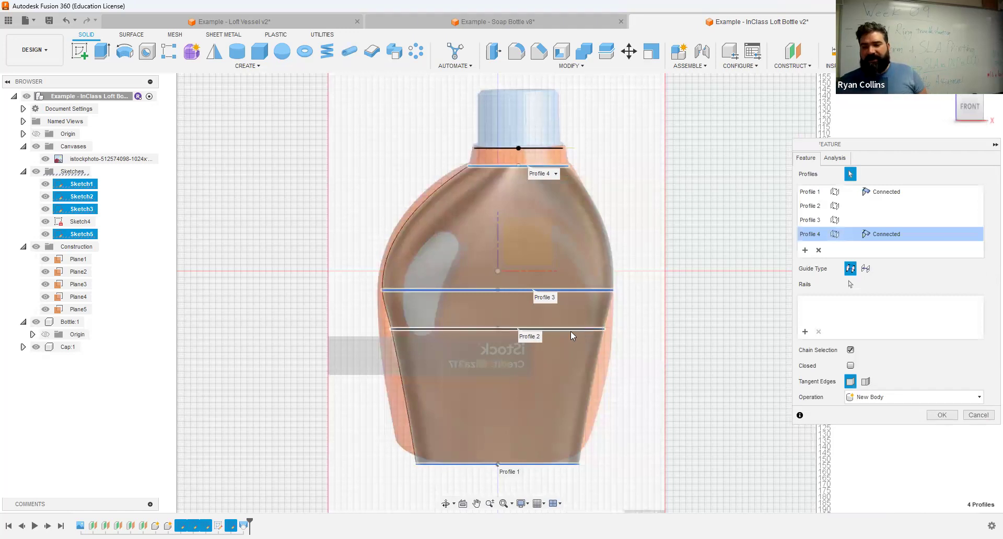
- Accept the edited bottle loft with its four reordered profiles
left_click(941, 415)
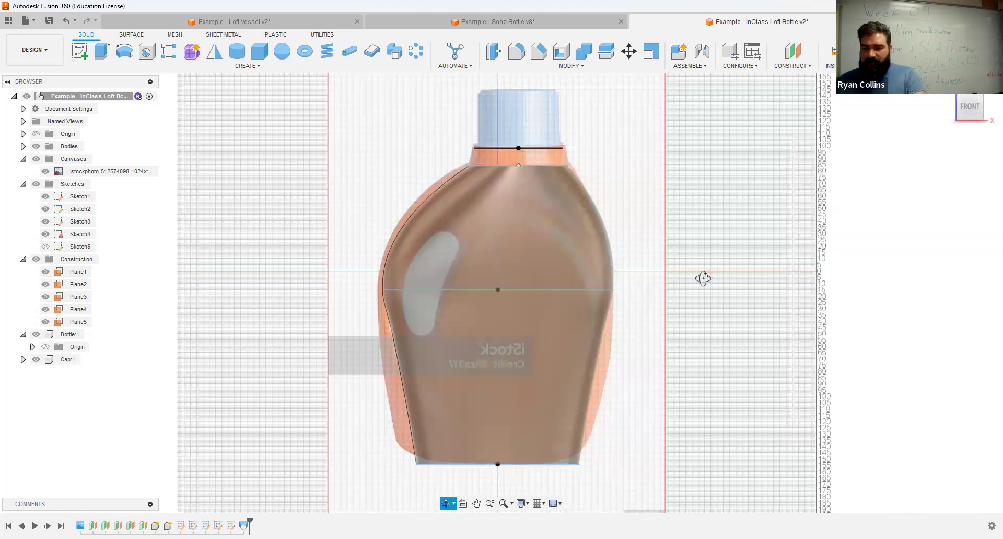
middle_click_drag(703, 278, 684, 291, "shift")
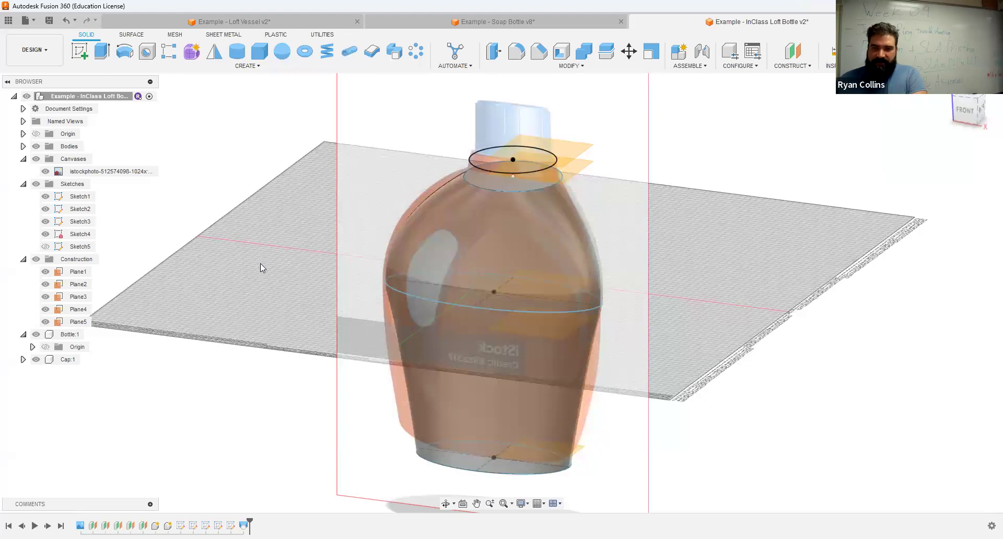
- Loft the neck from the shoulder ellipse to the circle above it, joined to the bottle, and hide the reference canvas
left_click(247, 66)
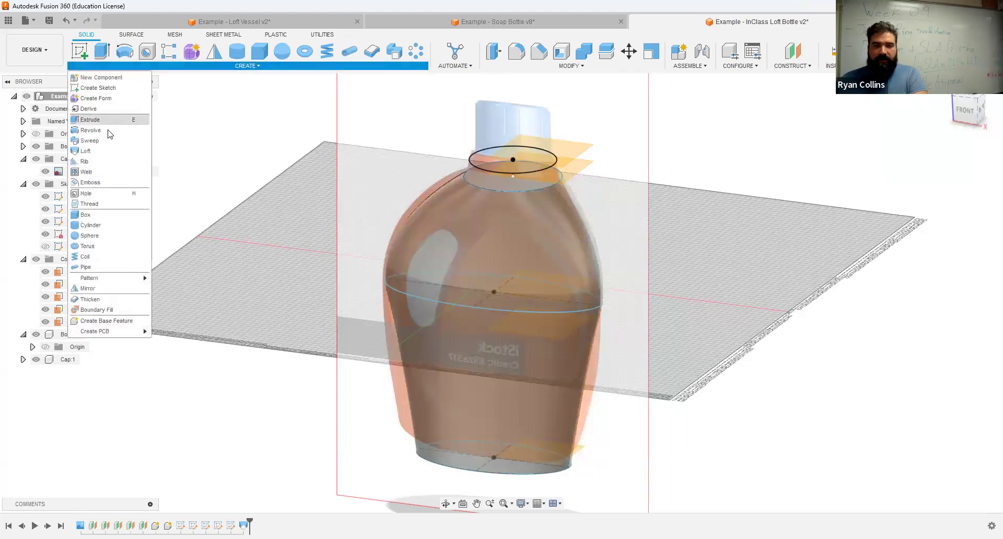
left_click(101, 152)
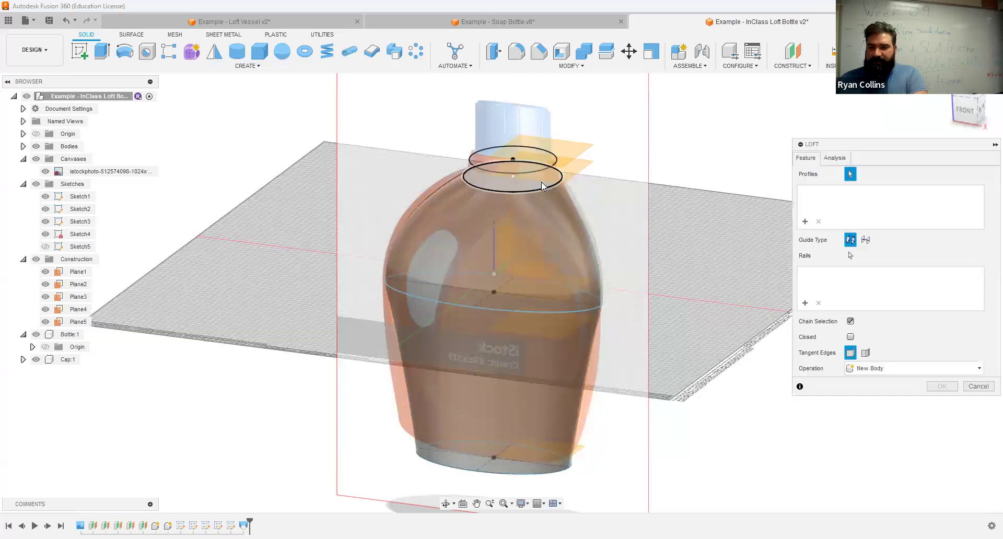
left_click(512, 171)
left_click(490, 163)
scroll(618, 206, "up", 6)
scroll(590, 205, "down", 5)
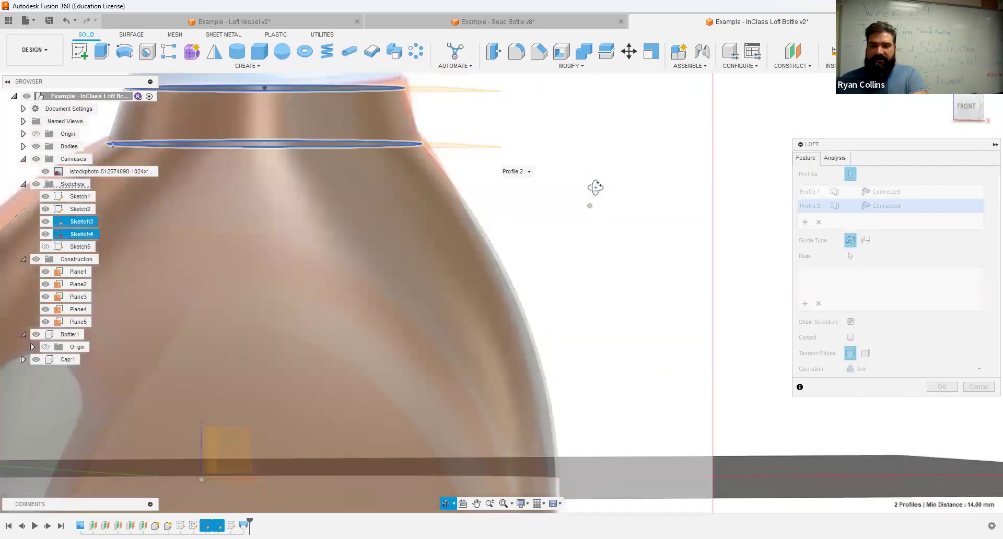
middle_click_drag(528, 202, 595, 197)
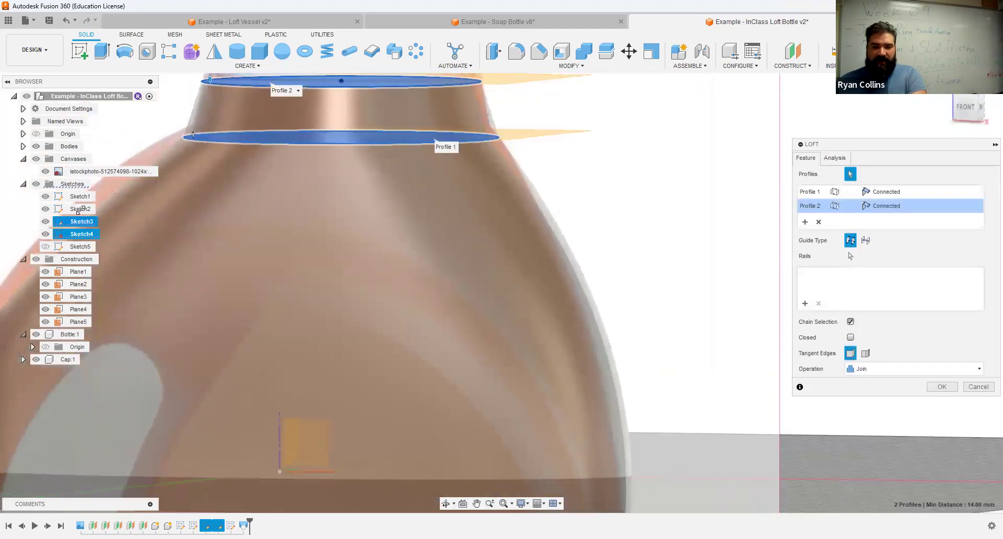
left_click(44, 171)
scroll(665, 368, "down", 5)
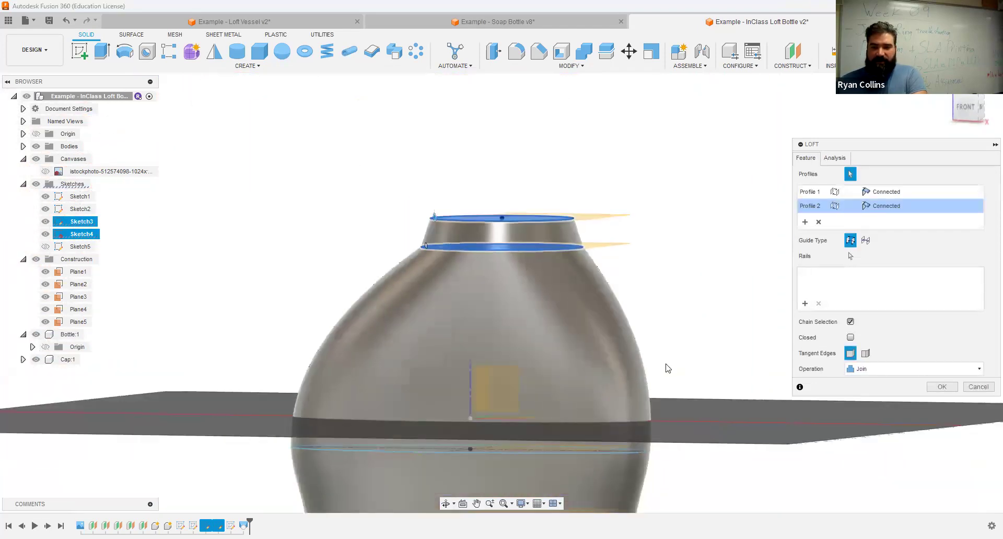
middle_click_drag(663, 363, 663, 297)
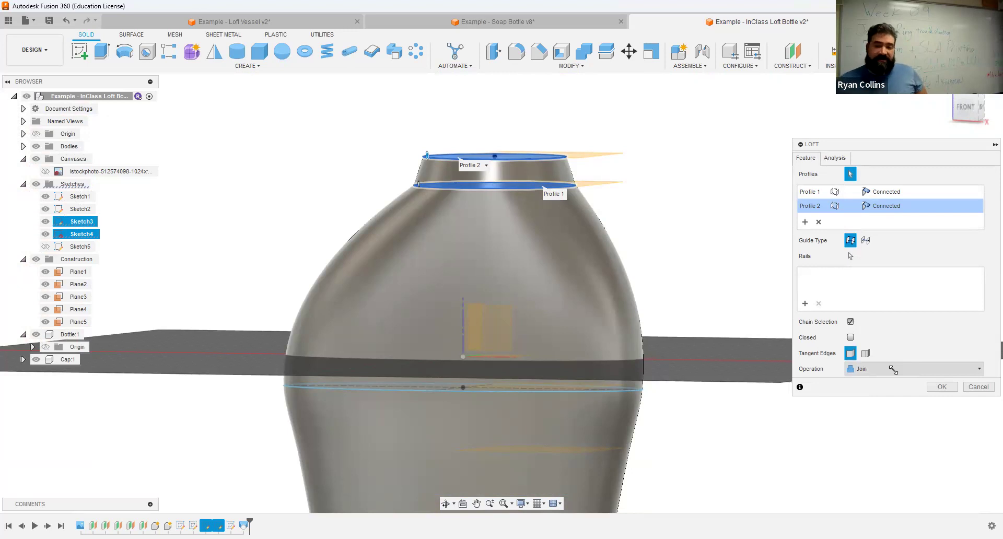
left_click(934, 387)
- Inspect the joined neck from the front and show the reference canvas again over the bottle
scroll(812, 367, "down", 2)
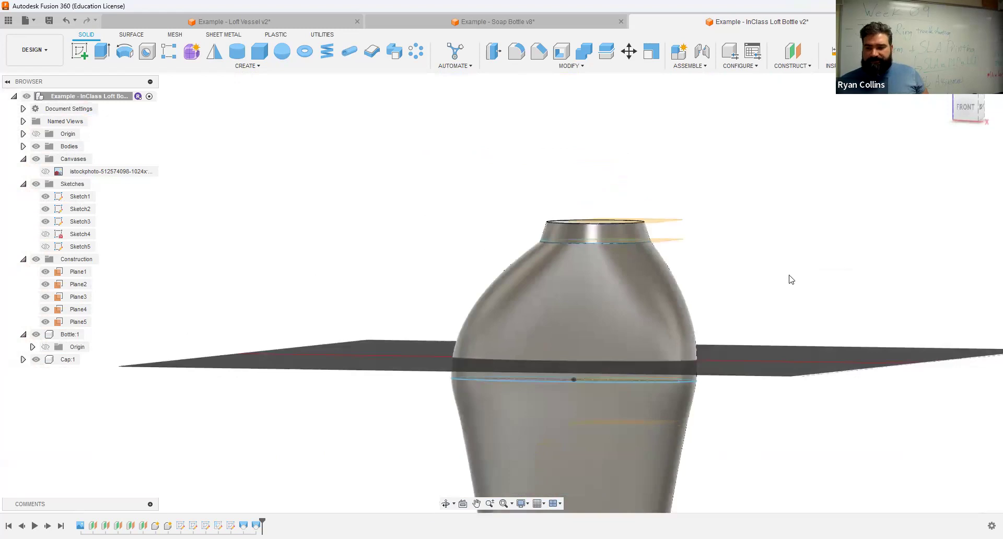
middle_click_drag(780, 291, 806, 282, "shift")
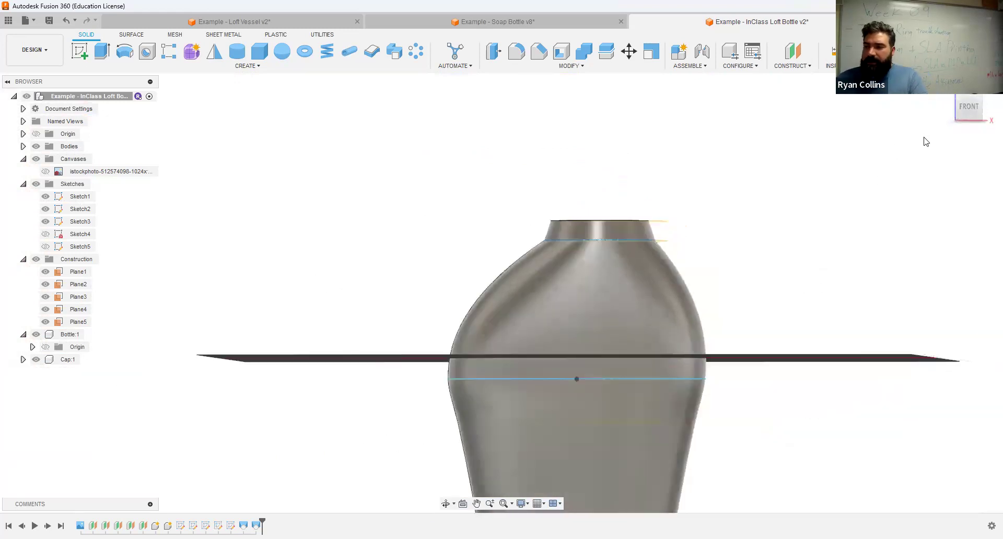
left_click(970, 106)
scroll(338, 396, "down", 4)
middle_click_drag(754, 371, 718, 274)
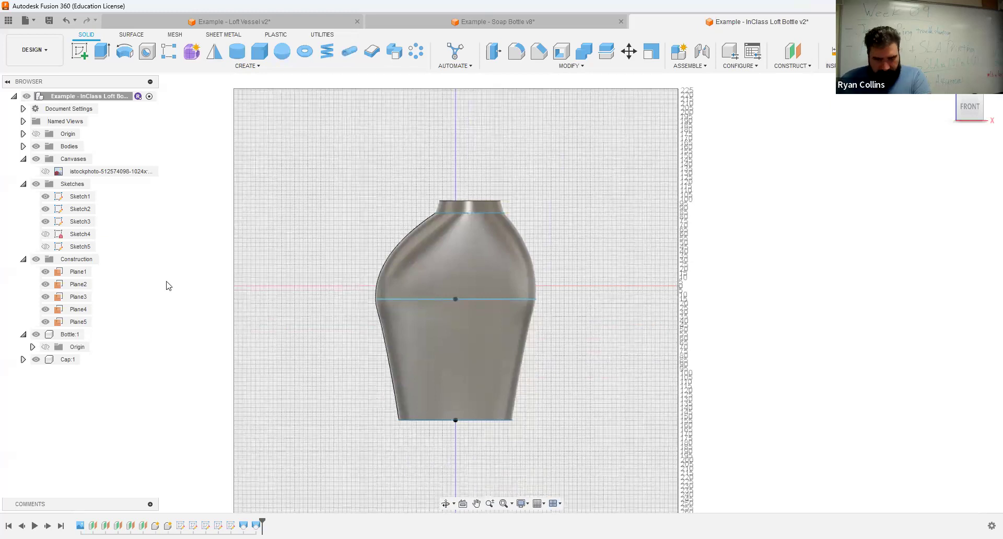
left_click(44, 172)
left_click(632, 390)
mouse_move(631, 389)
middle_mouse_down("shift")
mouse_move(604, 399)
mouse_move(625, 398)
middle_mouse_up("shift")
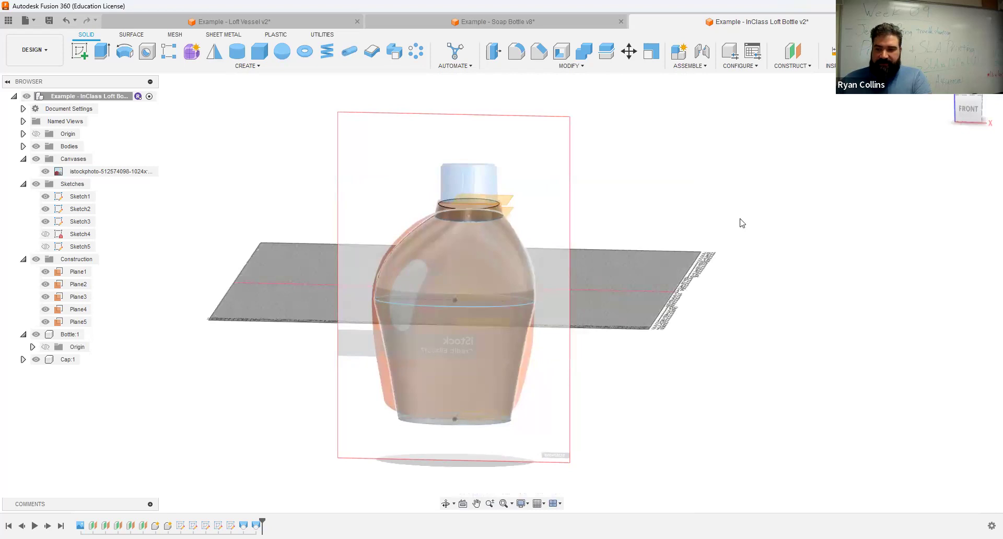
- Create a construction plane offset -136 mm from the XZ plane, in front of the bottle
left_click(966, 107)
middle_click_drag(791, 247, 738, 267, "shift")
left_click(793, 56)
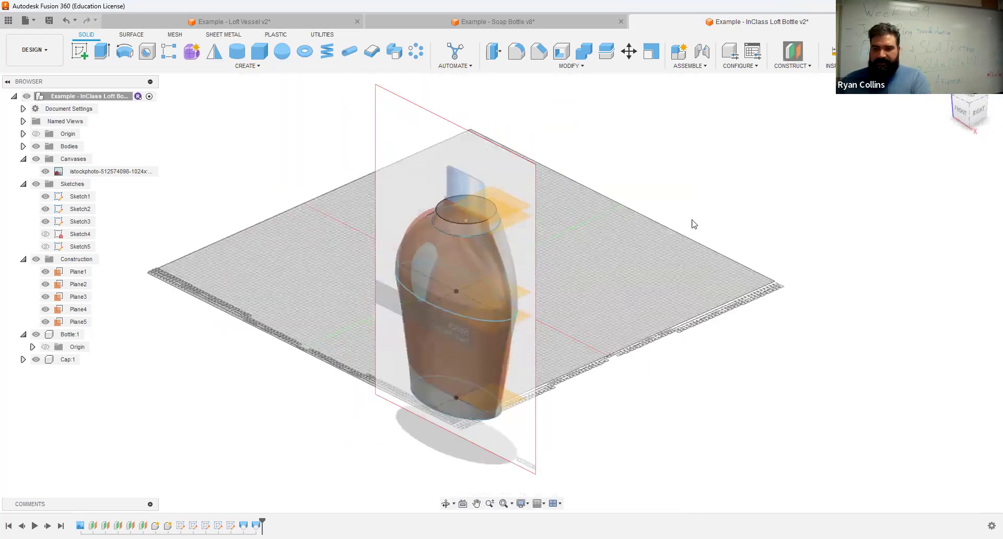
key("o")
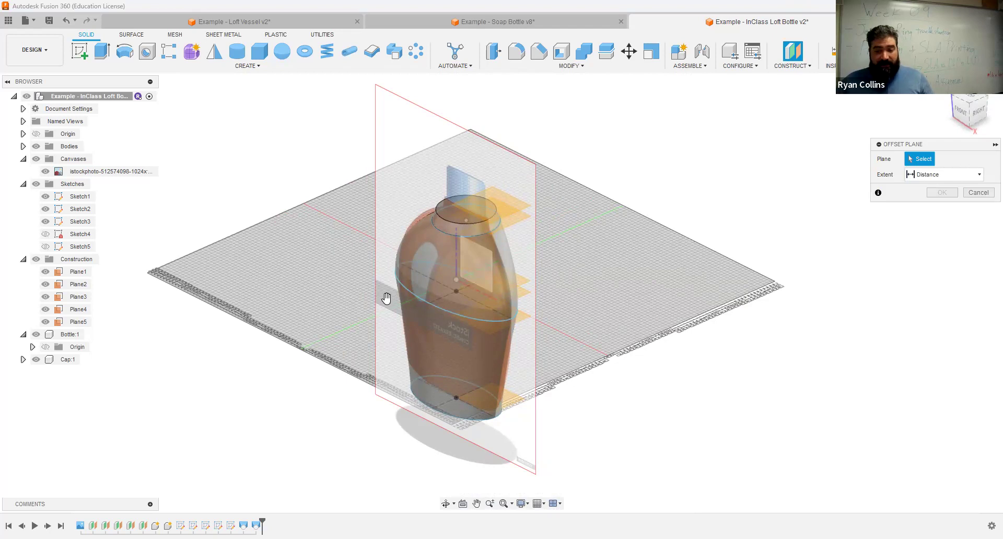
left_click(407, 227)
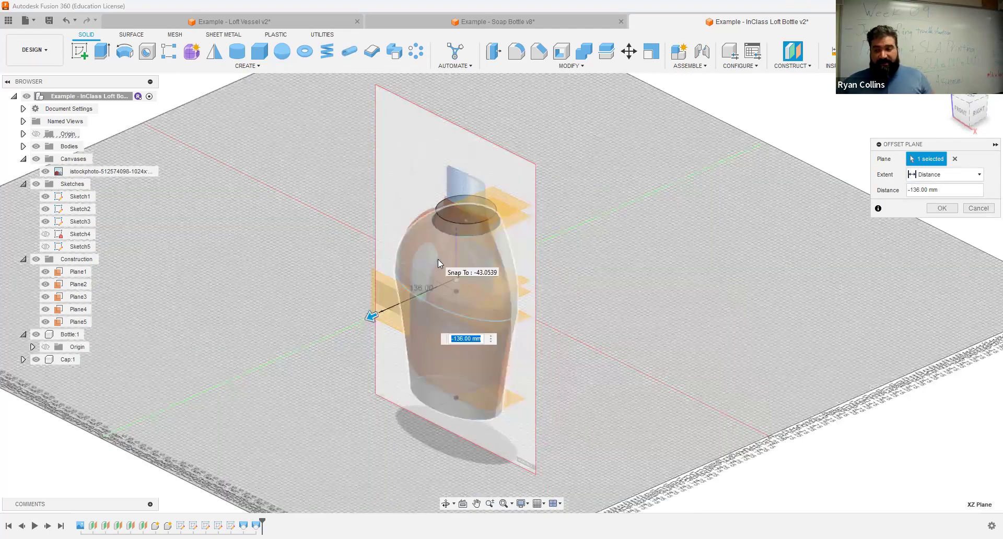
left_click(942, 208)
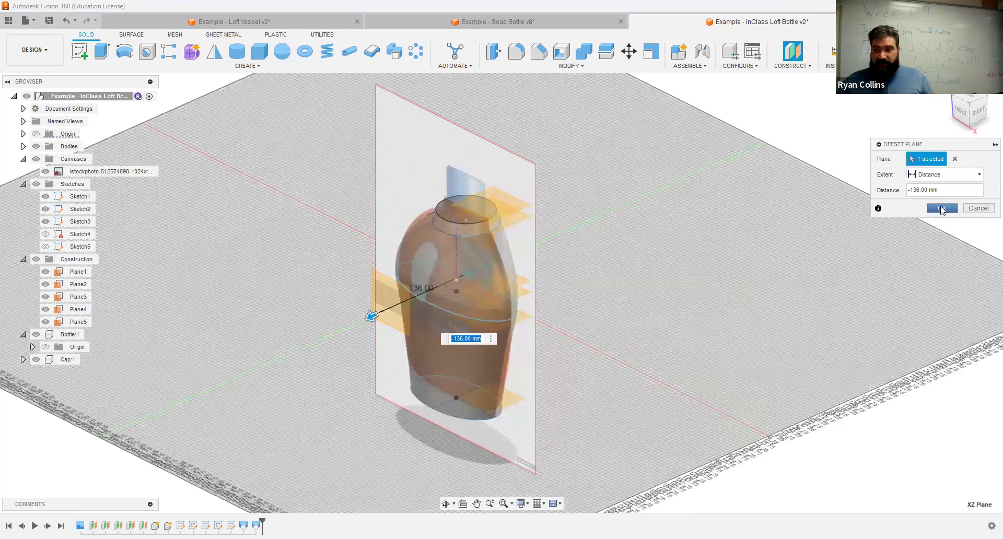
- Start a new sketch on the offset plane in front of the bottle
scroll(627, 329, "up", 5)
middle_click_drag(625, 377, 622, 354, "shift")
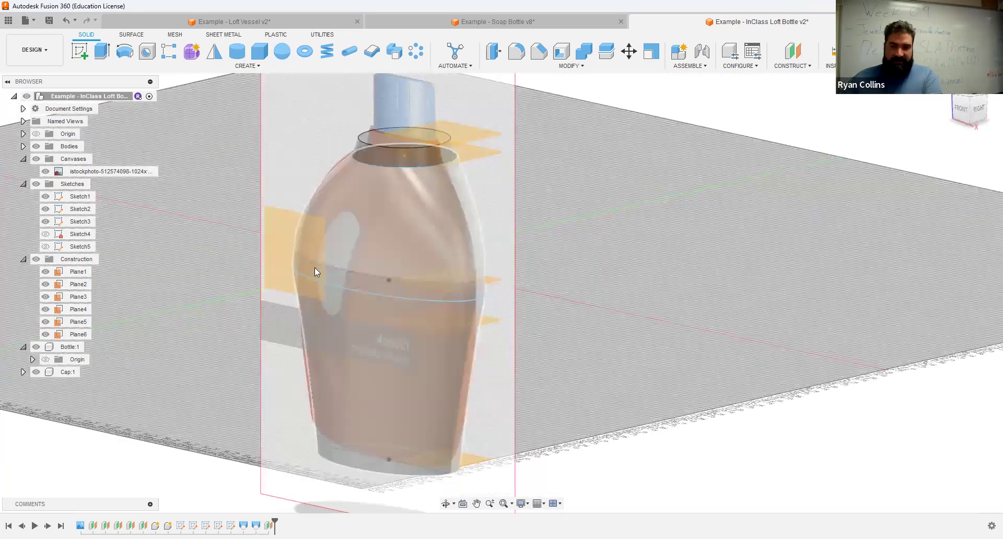
left_click(289, 248)
key("Escape")
left_click(79, 51)
left_click(278, 228)
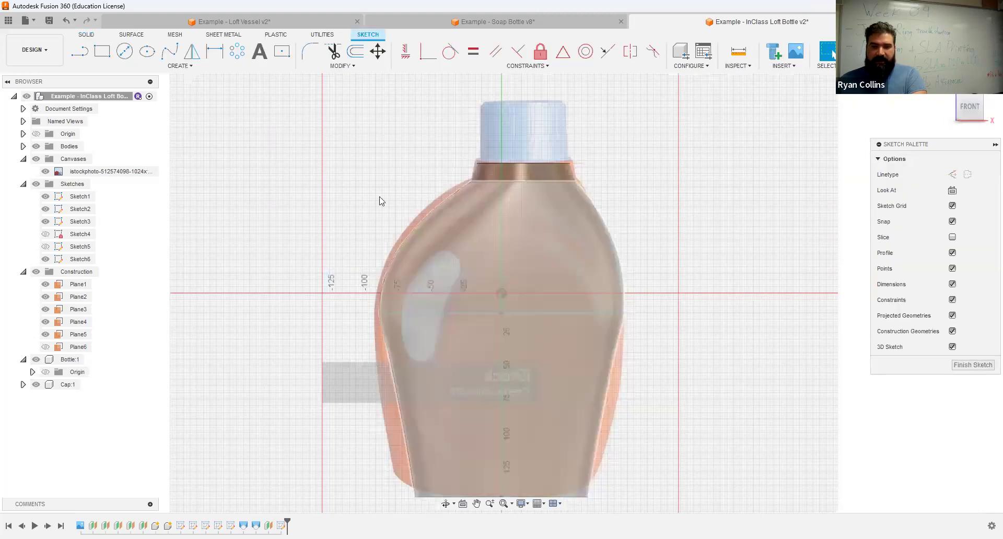
- Trace the handle opening in the reference image with a closed fit point spline
left_click(167, 51)
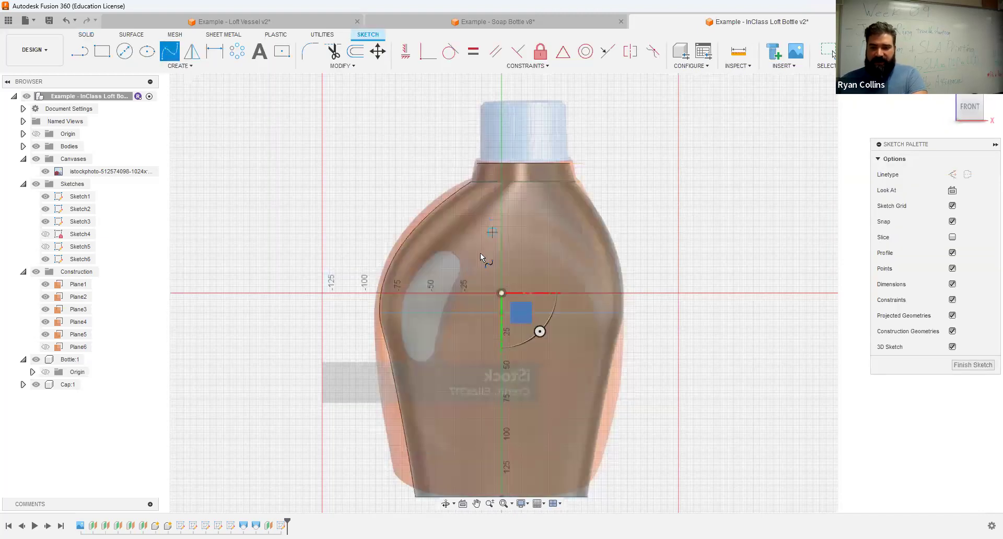
left_click(436, 342)
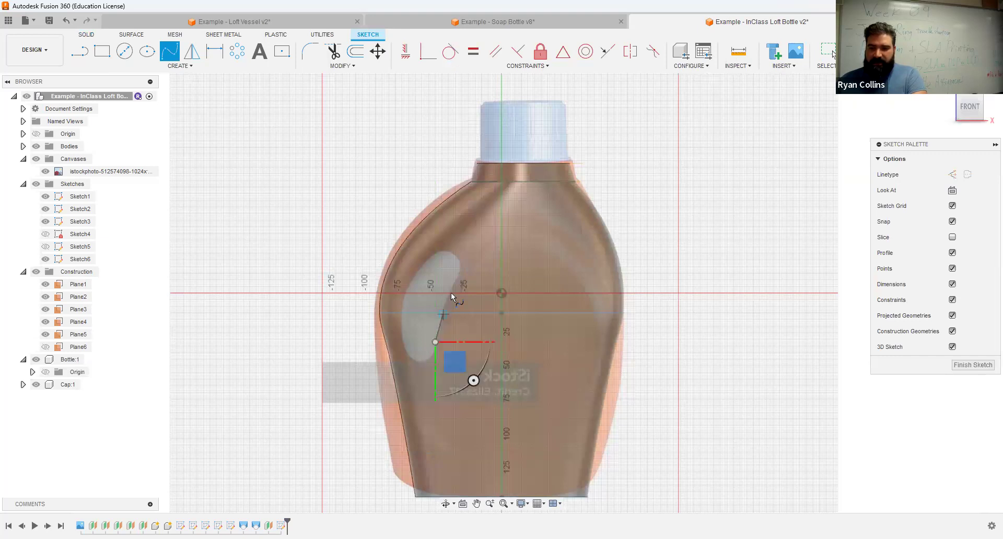
left_click(459, 270)
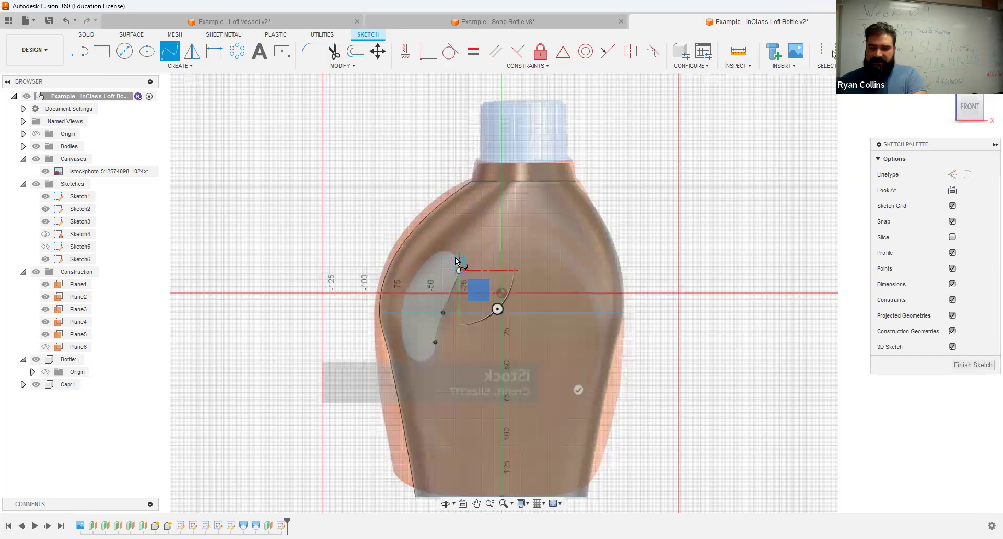
scroll(462, 257, "up", 3)
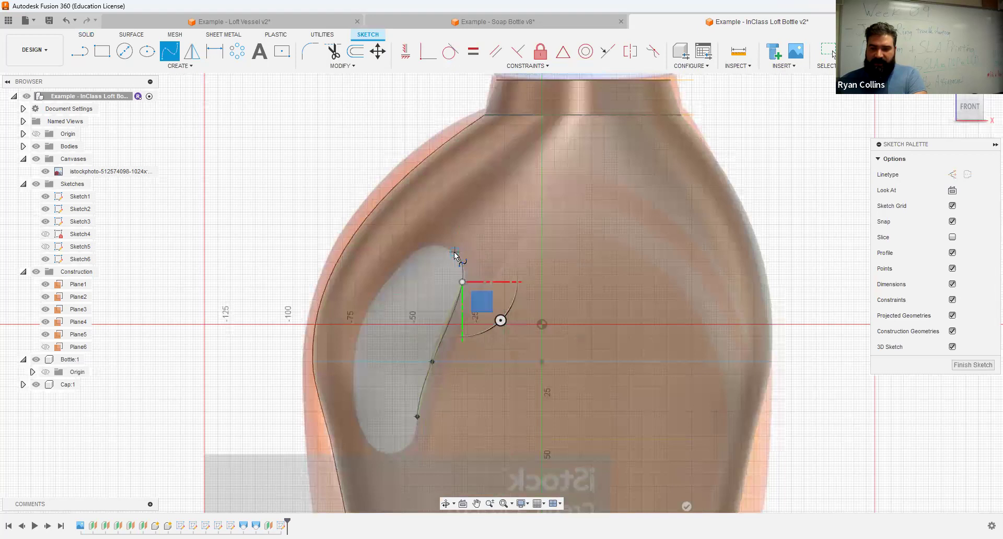
left_click(452, 252)
left_click(425, 245)
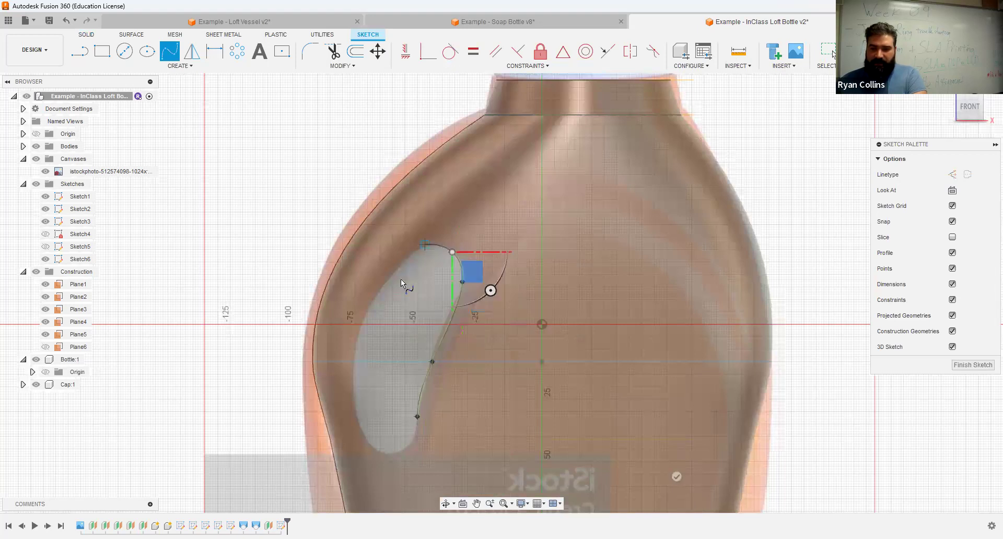
left_click(363, 333)
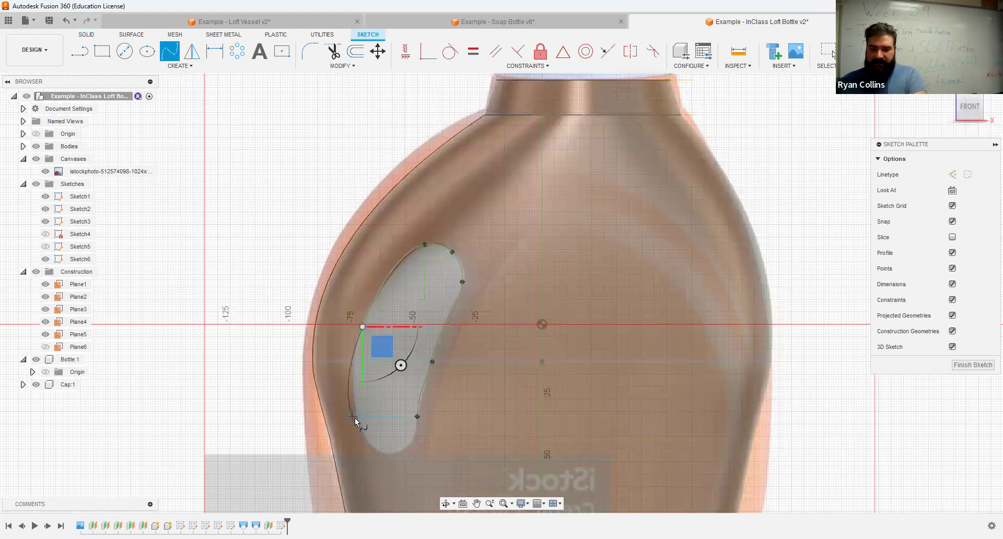
left_click(376, 449)
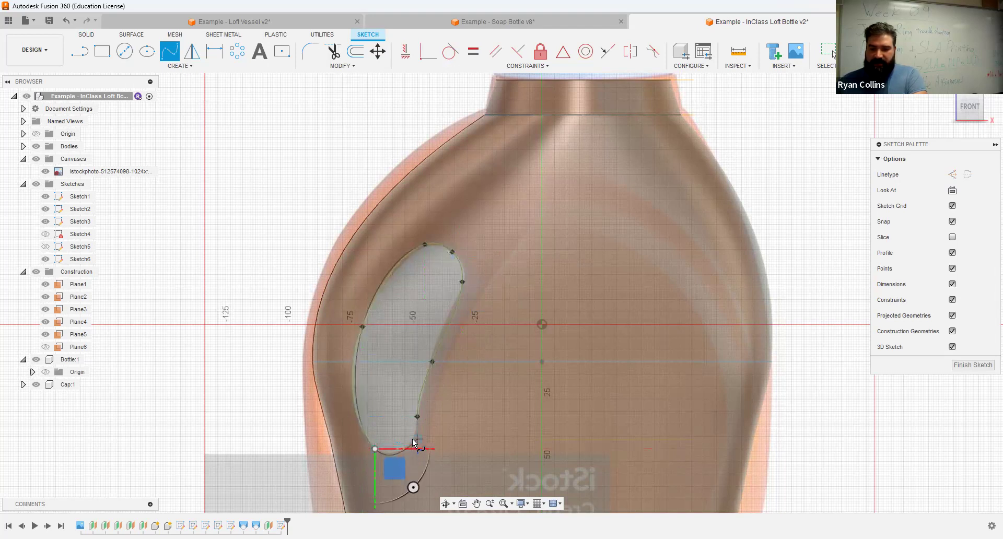
left_click(415, 419)
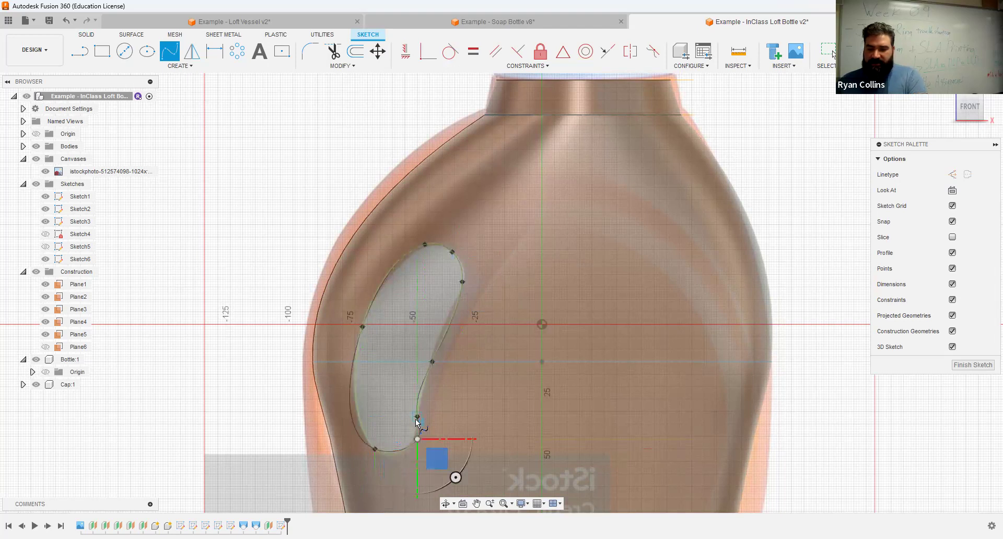
scroll(415, 441, "up", 5)
left_click(397, 470)
- Reshape the lower end of the handle spline with its bottom points and tangent handle to follow the reference opening
left_click(390, 468)
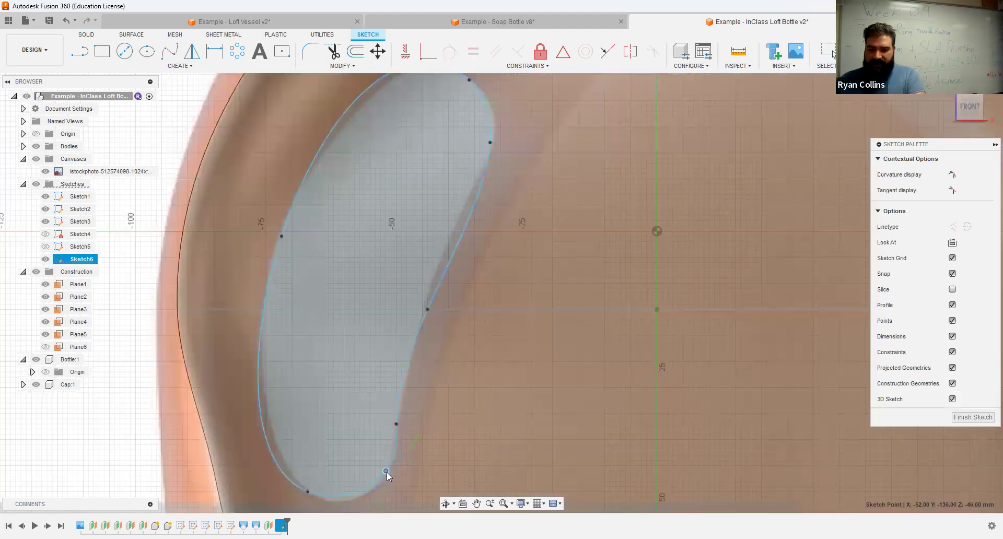
left_click(307, 492)
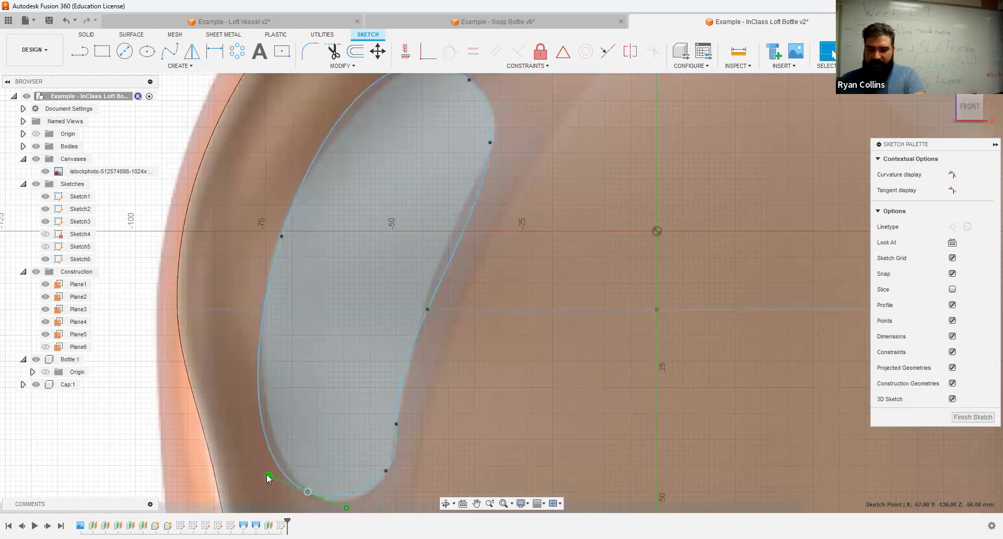
left_click_drag(271, 468, 273, 464)
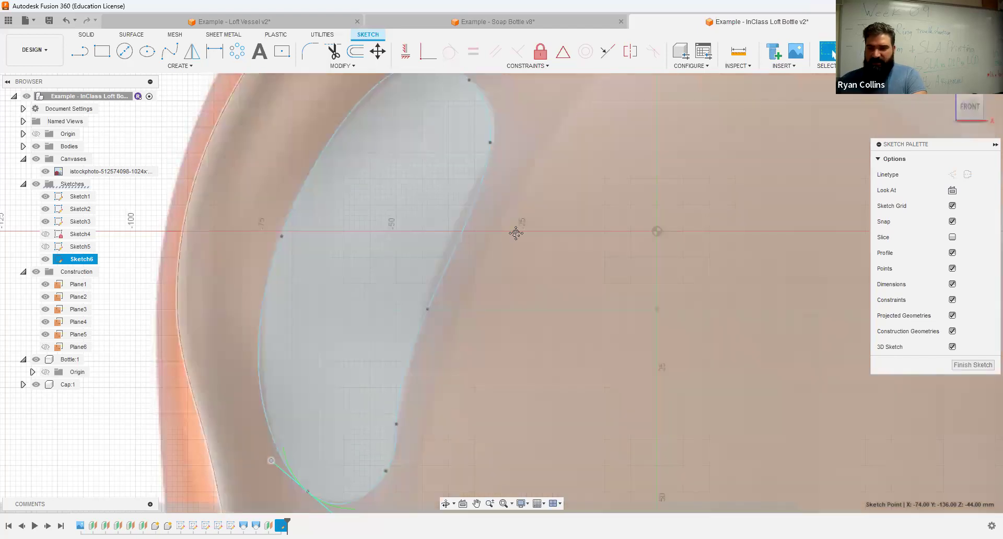
middle_click_drag(515, 233, 525, 341)
- Move the spline point midway along the opening's inner edge up to about X -42, Z -8 mm to match the image
left_click_drag(500, 250, 505, 236)
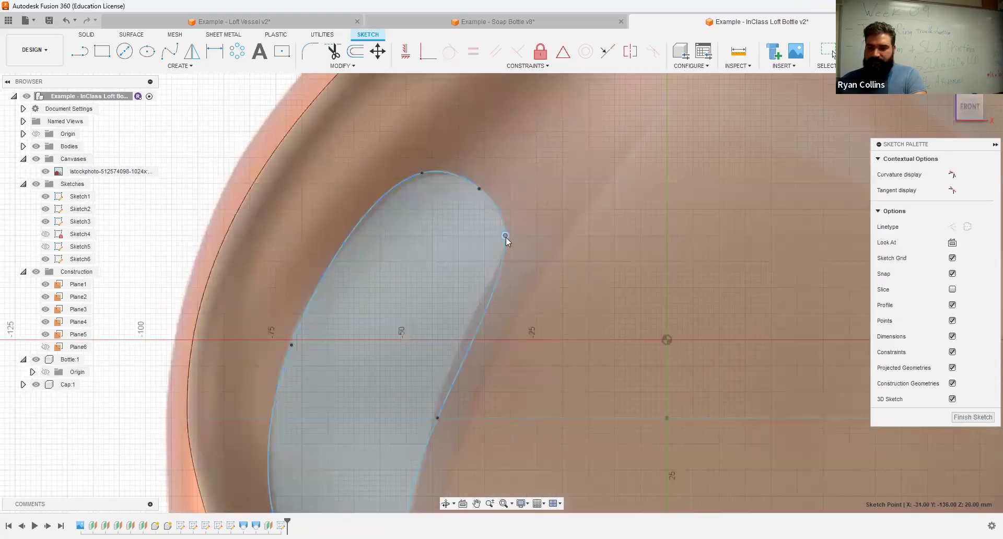
left_click(437, 416)
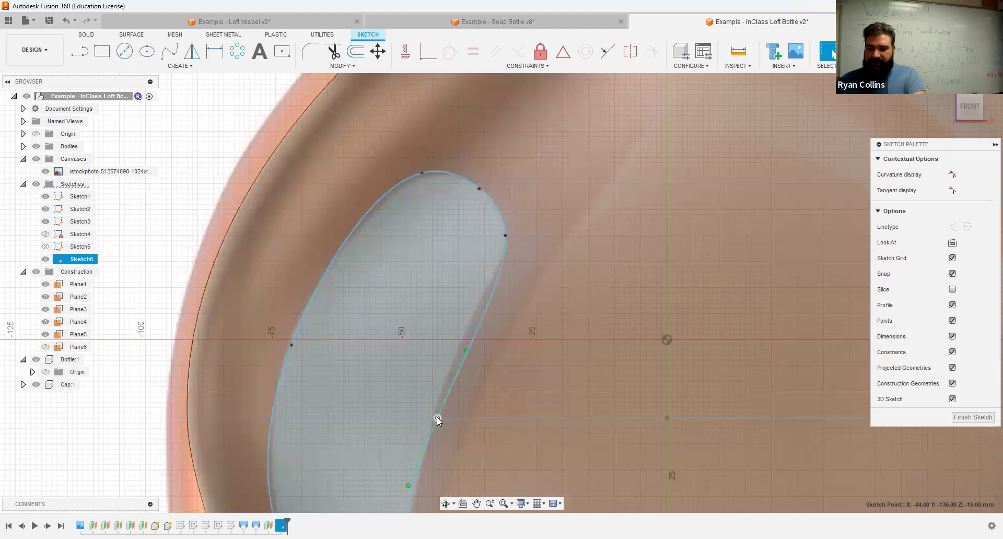
key("m")
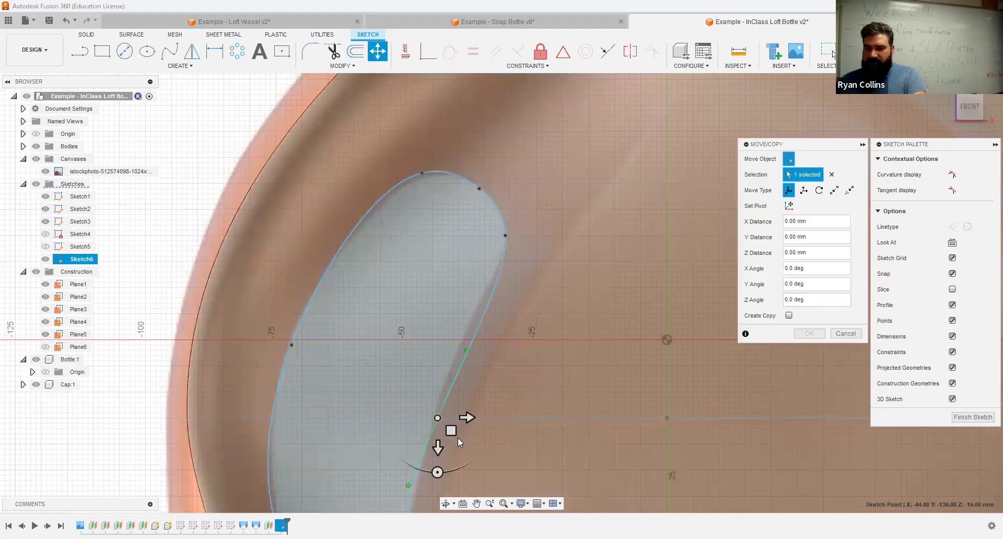
key("Escape")
left_click(433, 416)
left_click_drag(440, 397, 448, 381)
- Finish the handle opening sketch and view its outline at an angle in front of the bottle
scroll(544, 429, "down", 3)
middle_click_drag(617, 409, 596, 298)
mouse_move(690, 339)
middle_mouse_down()
mouse_move(667, 351)
mouse_move(678, 374)
mouse_move(633, 388)
mouse_move(469, 385)
middle_mouse_up()
key("ctrl+Return")
scroll(472, 385, "down", 4)
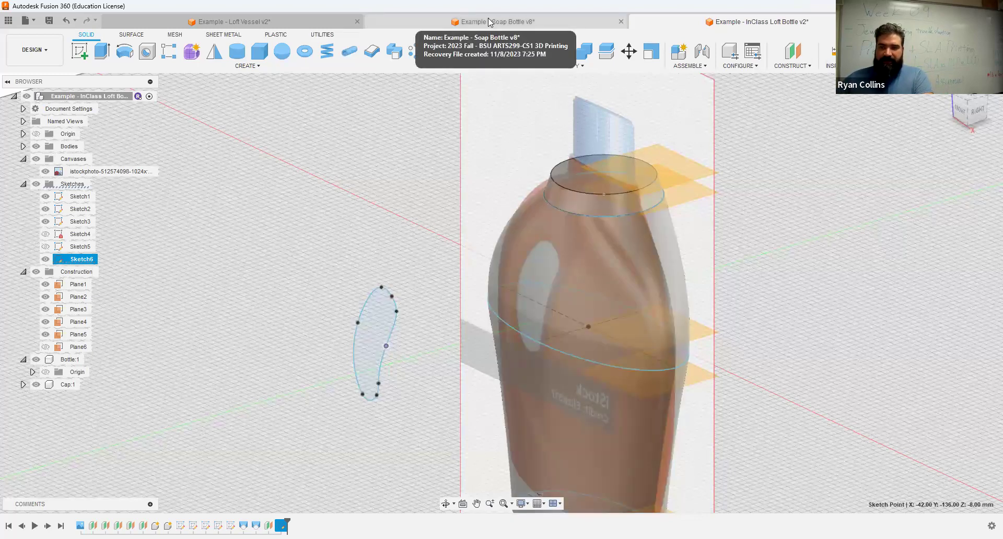
- Switch to the Example - Soap Bottle design and show its sketches on the finished bottle
middle_click_drag(405, 296, 459, 323, "shift")
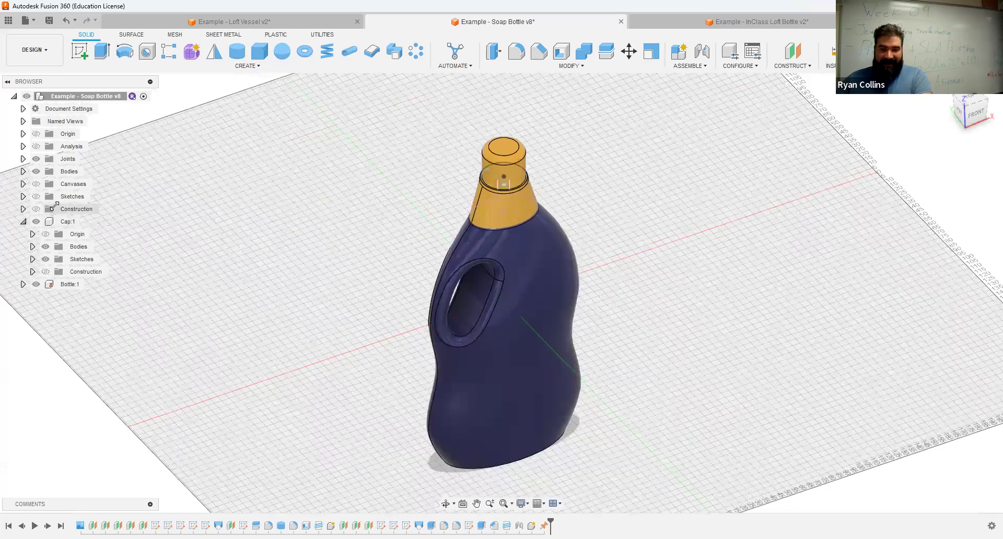
left_click(36, 197)
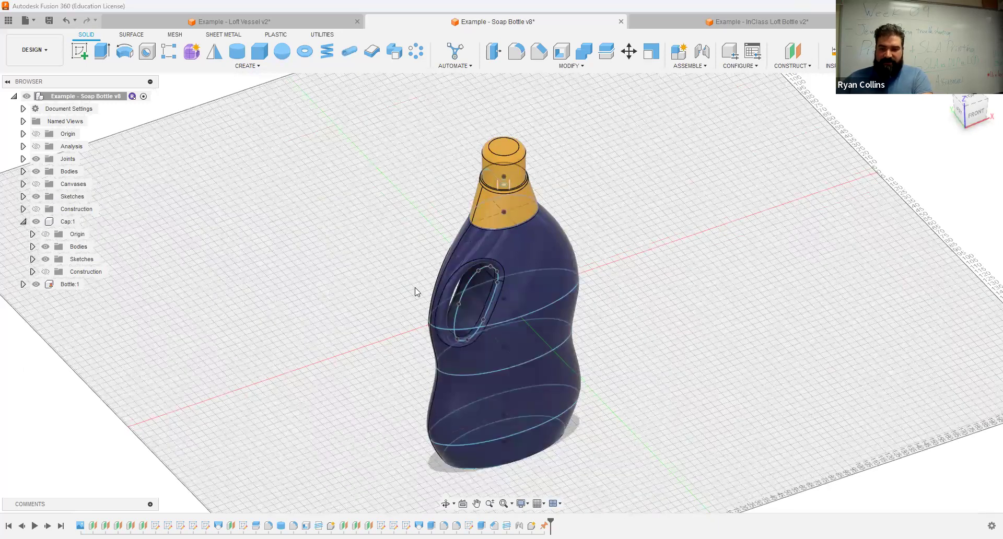
- Examine the handle opening and its sketch on the soap bottle up close, and return to the Example - InClass Loft Bottle design
scroll(451, 315, "up", 5)
middle_click_drag(523, 314, 501, 334, "shift")
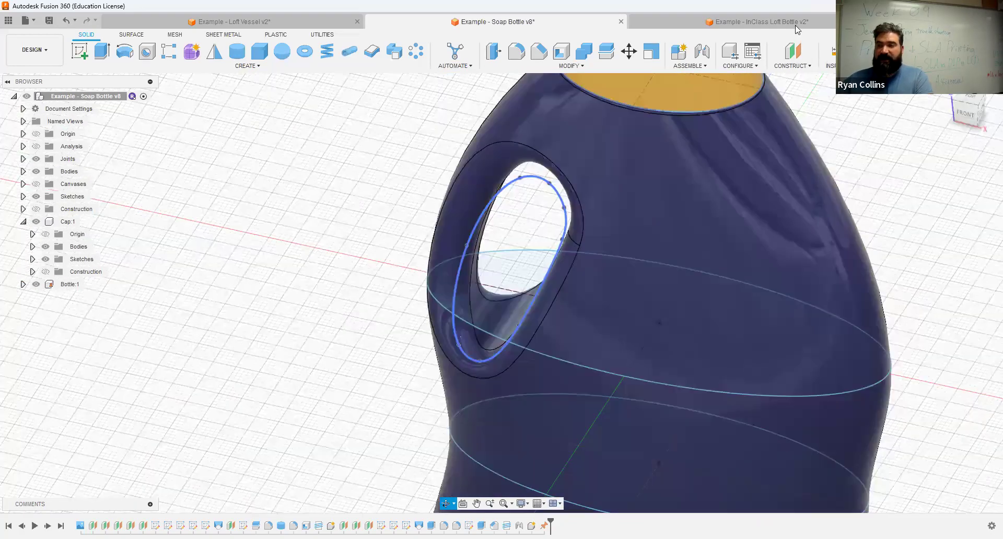
key("ctrl+Tab")
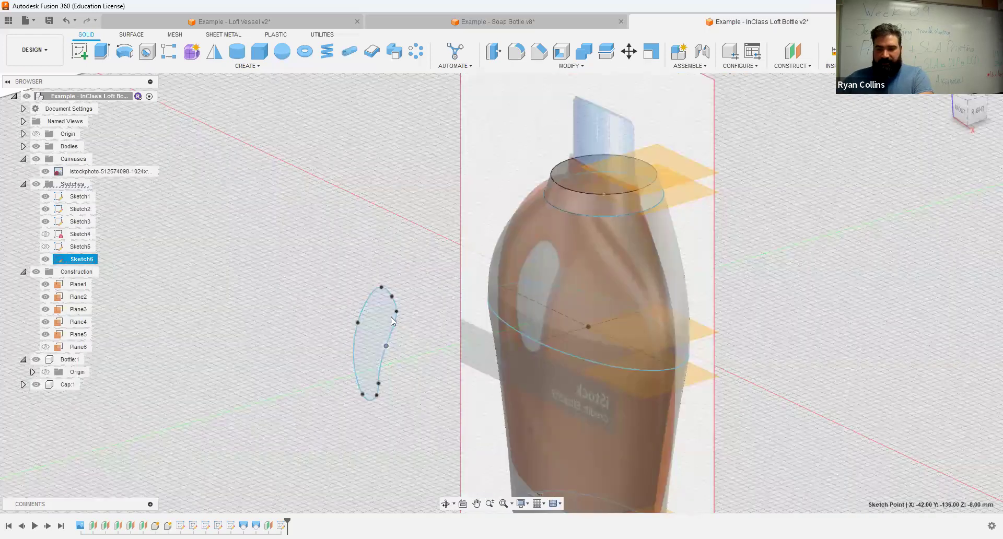
left_click(102, 51)
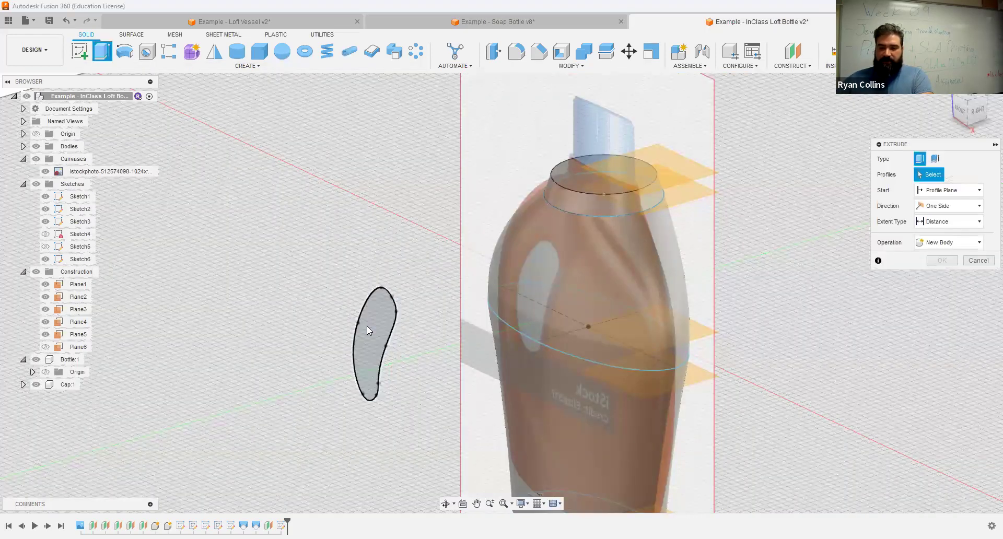
left_click(384, 344)
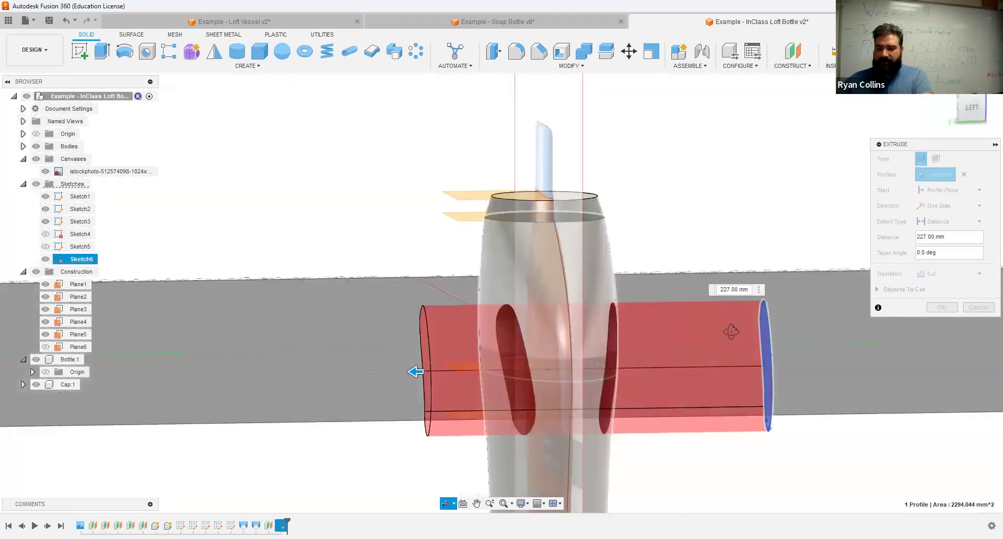
middle_click_drag(729, 331, 628, 349, "shift")
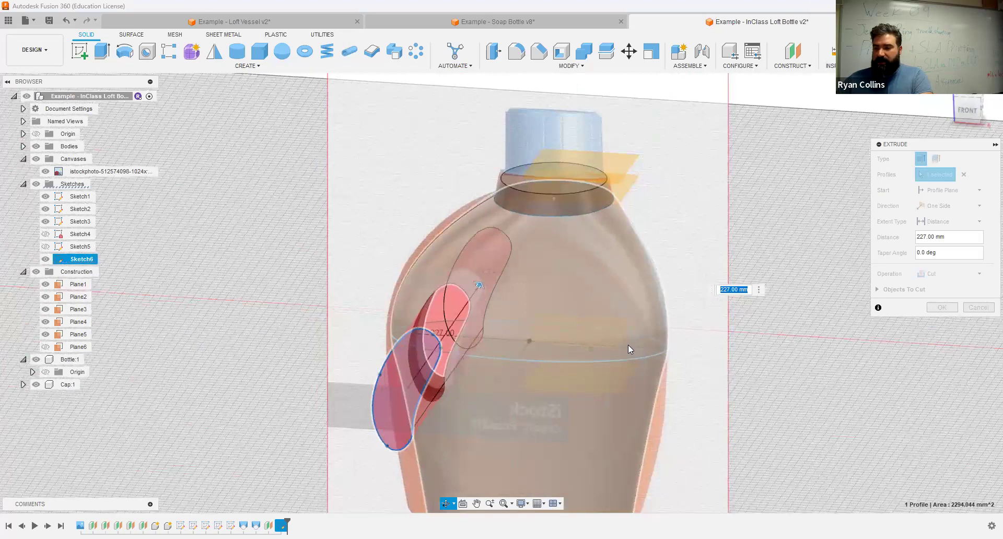
left_click(972, 307)
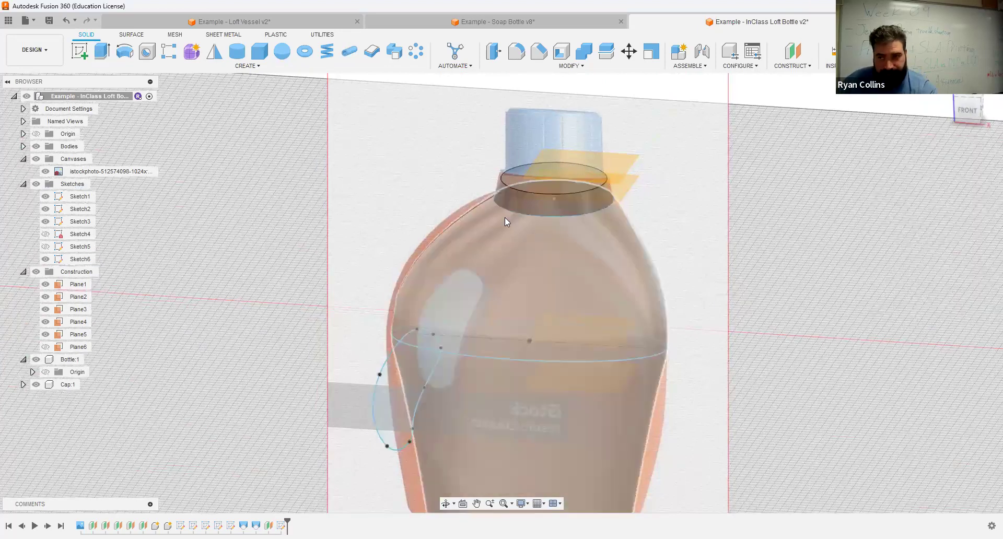
- Split the bottle body with the handle opening sketch as the splitting tool
left_click(606, 52)
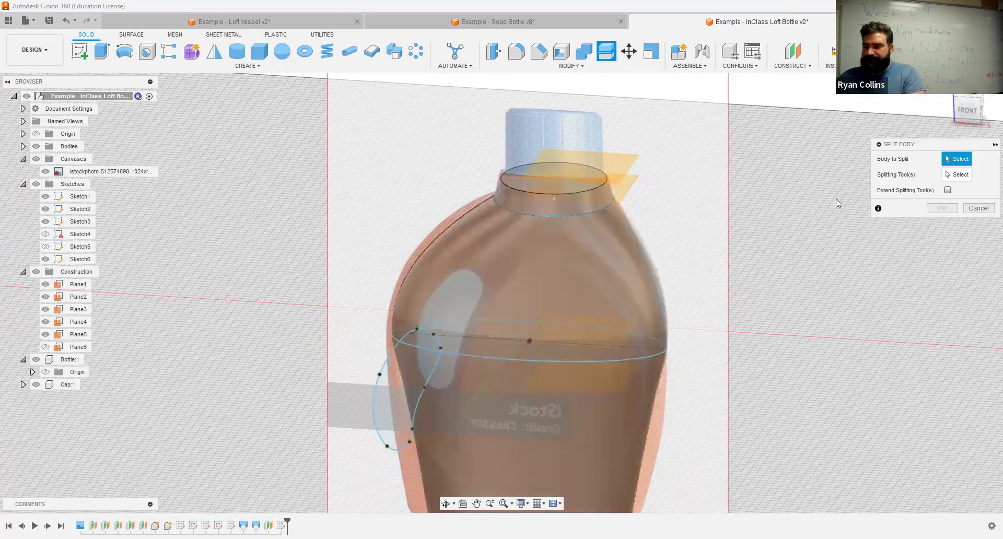
left_click(597, 270)
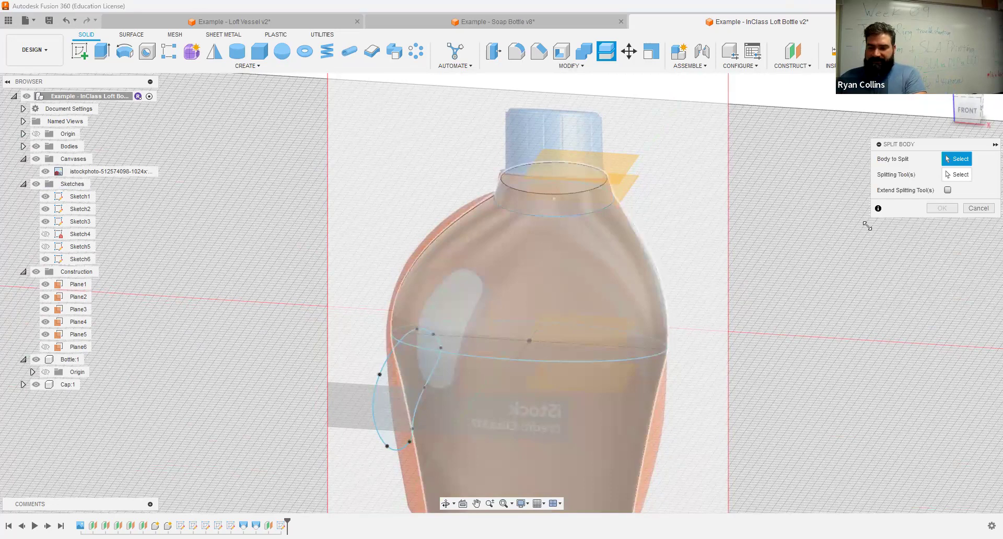
left_click(952, 174)
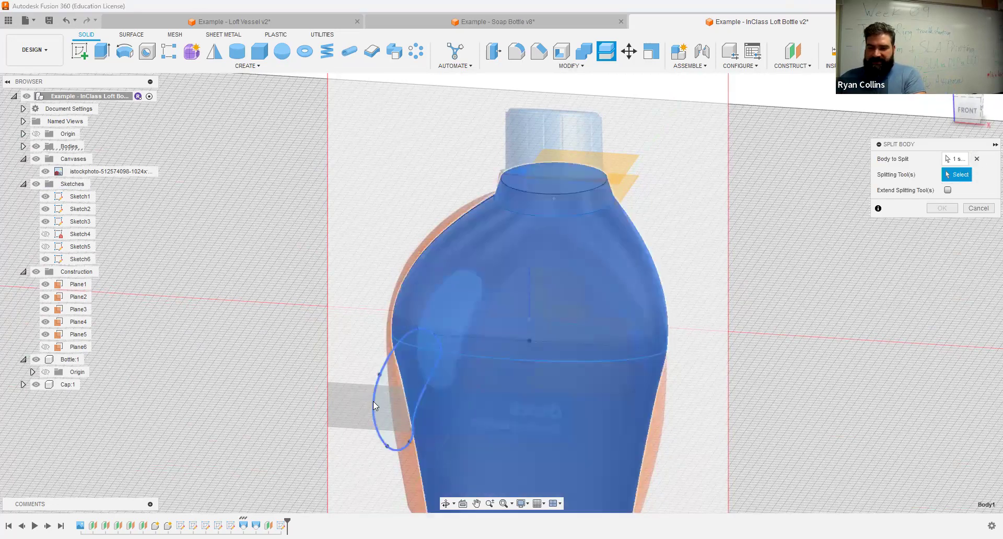
left_click(373, 402)
mouse_move(339, 371)
middle_mouse_down("shift")
mouse_move(444, 358)
mouse_move(328, 374)
middle_mouse_up("shift")
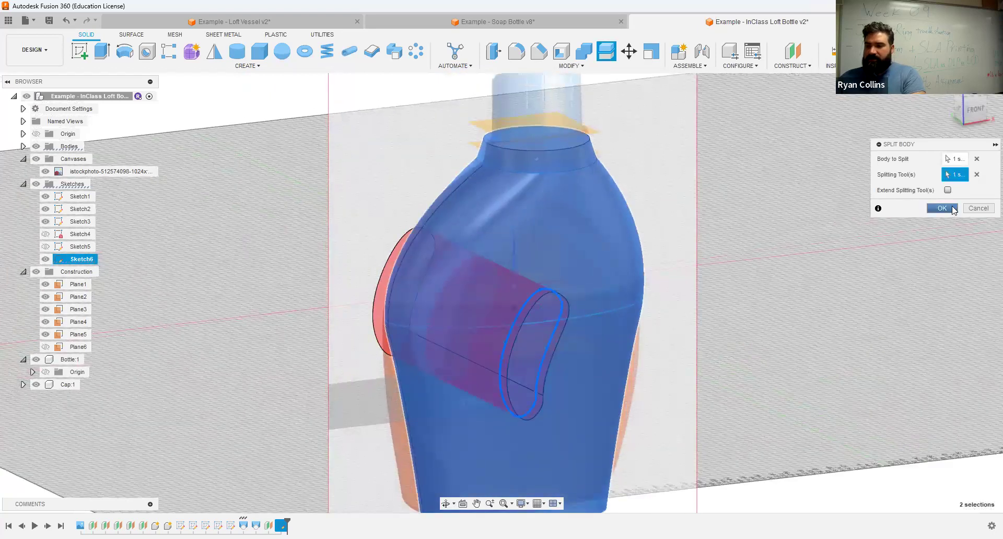
left_click(952, 208)
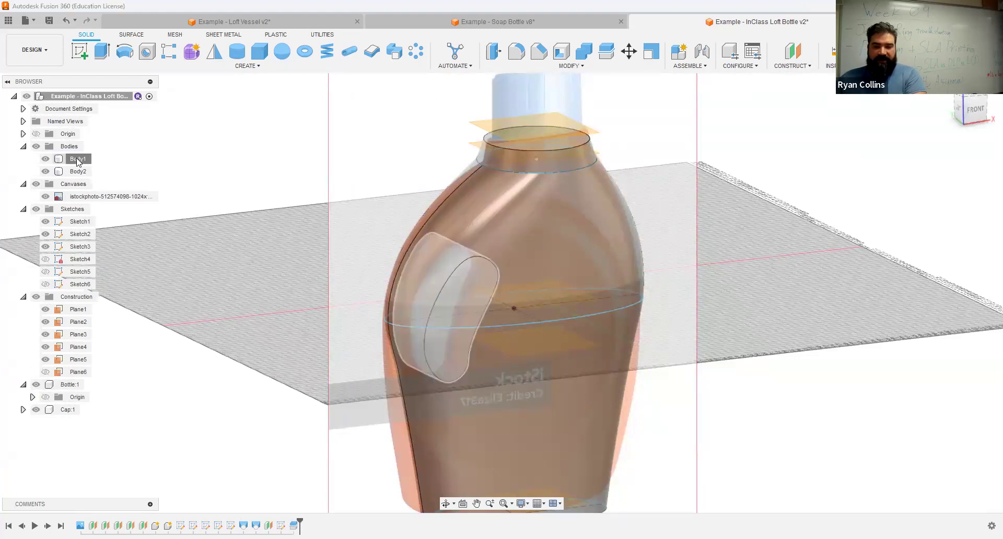
- Identify the two split bodies and hide Body1, the plug piece inside the handle opening
left_click(78, 158)
left_click(76, 172)
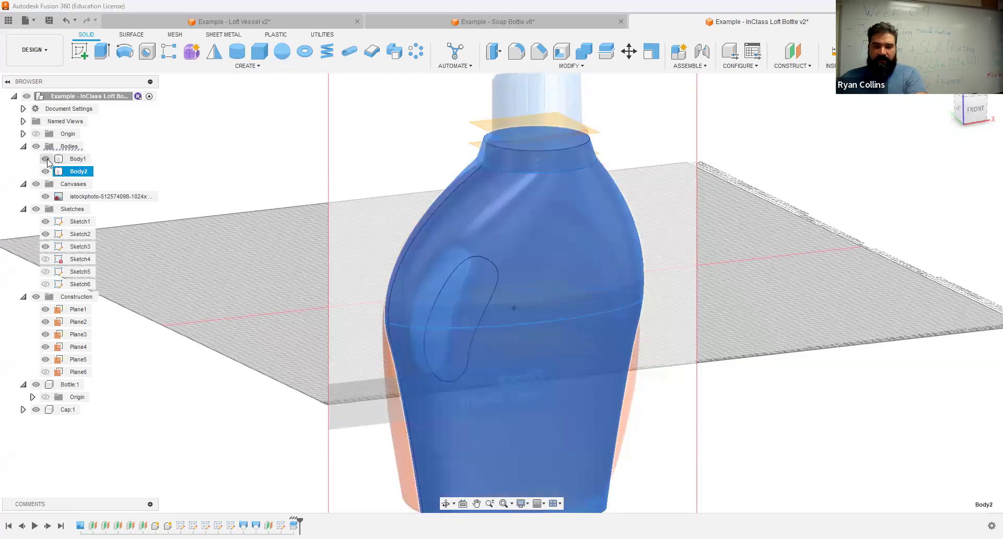
left_click(45, 159)
mouse_move(234, 256)
middle_mouse_down("shift")
mouse_move(228, 242)
mouse_move(214, 254)
middle_mouse_up("shift")
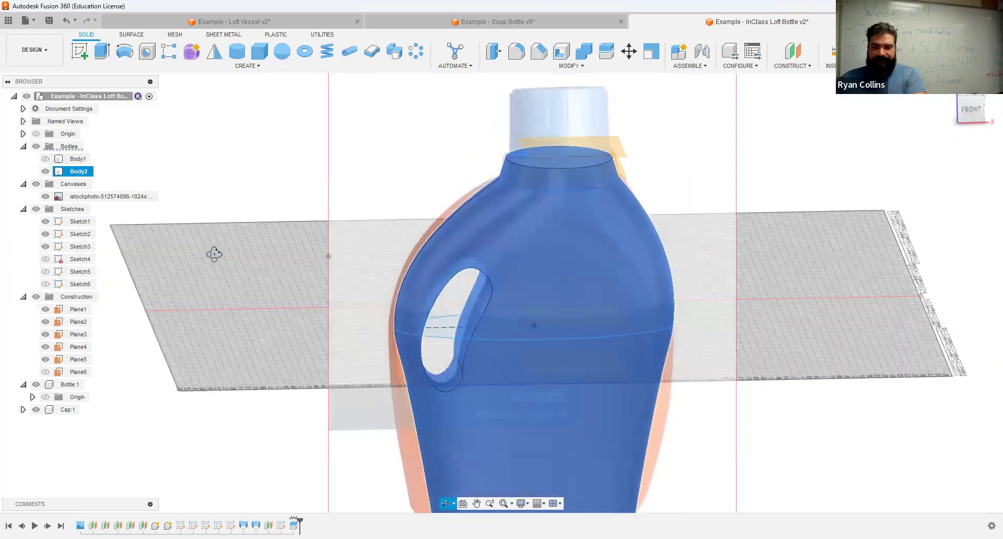
left_click(45, 158)
left_click(45, 159)
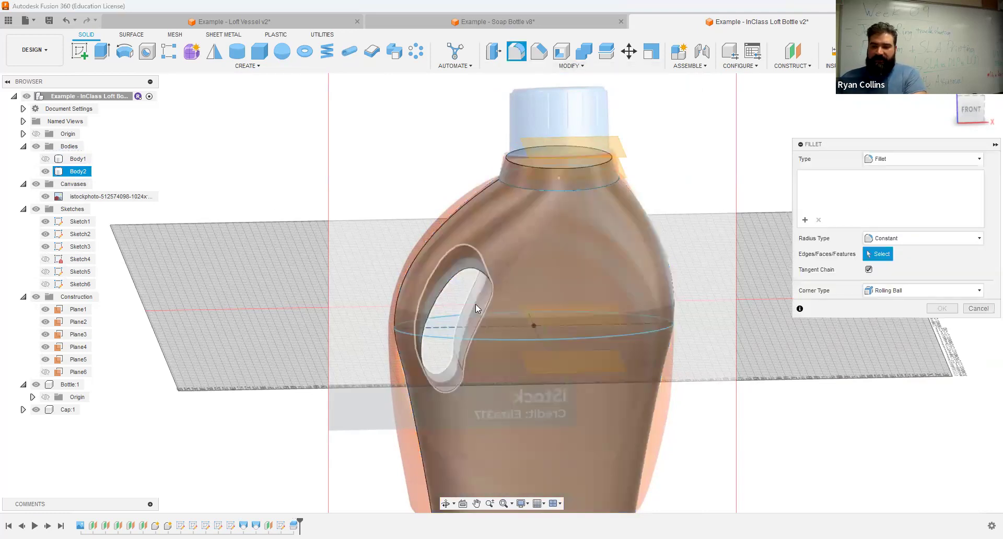
- Fillet the inner face of the handle opening with a constant 5 mm radius
left_click(477, 305)
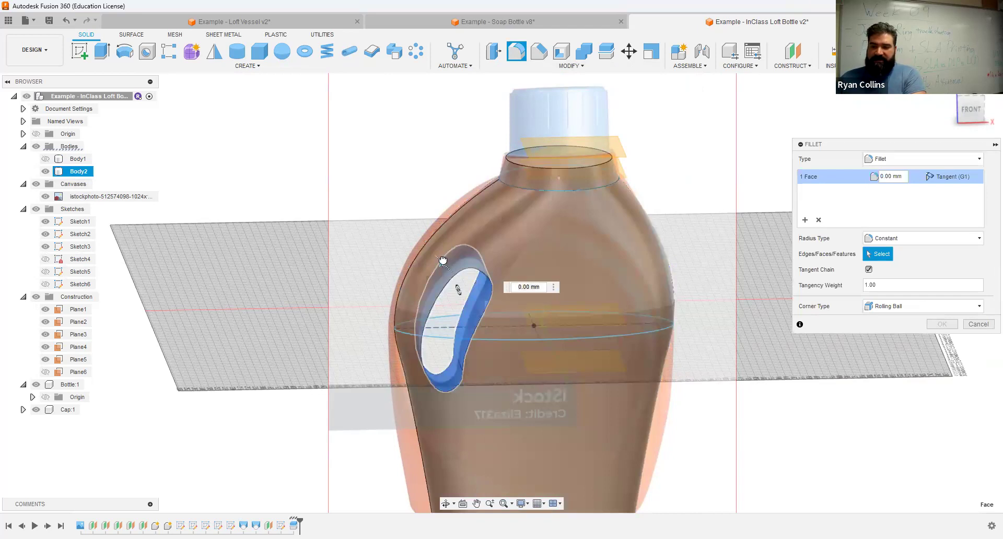
left_click_drag(442, 263, 440, 255)
mouse_move(449, 323)
middle_mouse_down("shift")
mouse_move(556, 309)
mouse_move(432, 328)
middle_mouse_up("shift")
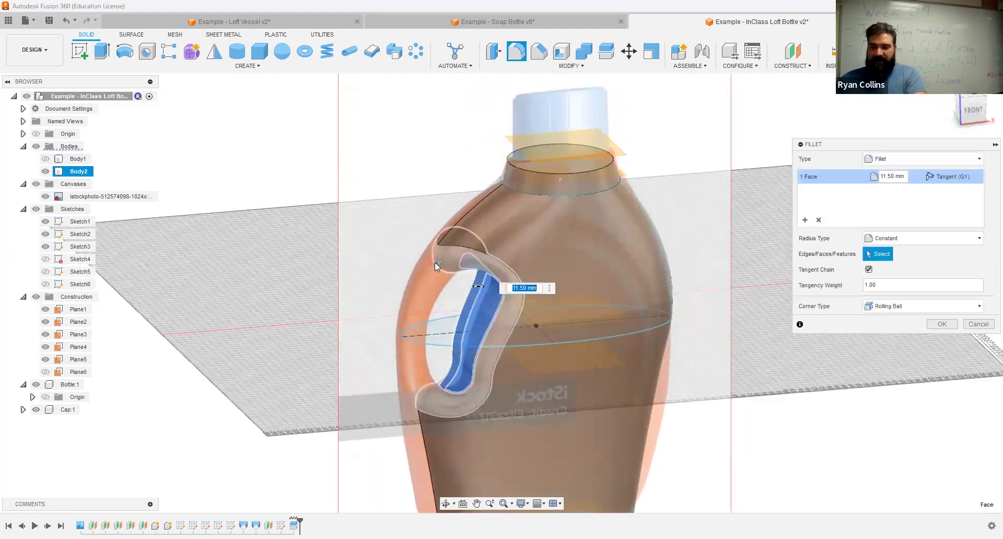
left_click_drag(441, 268, 442, 265)
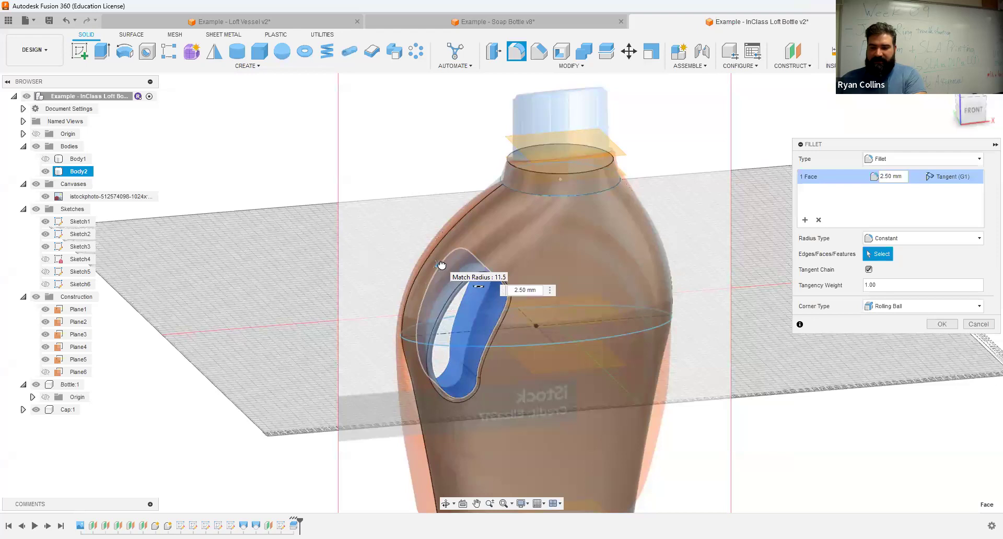
left_click(516, 291)
type("5")
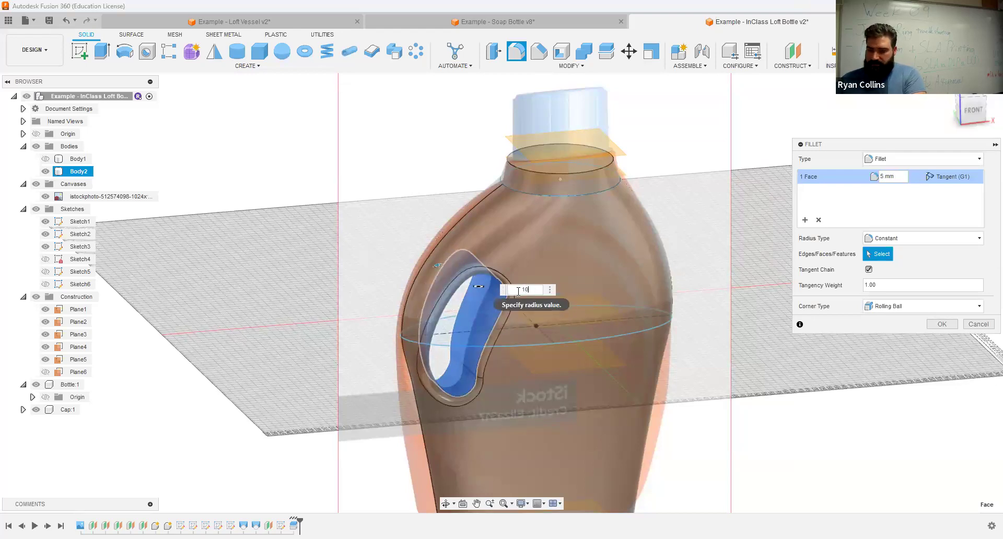
left_click_drag(529, 290, 519, 293)
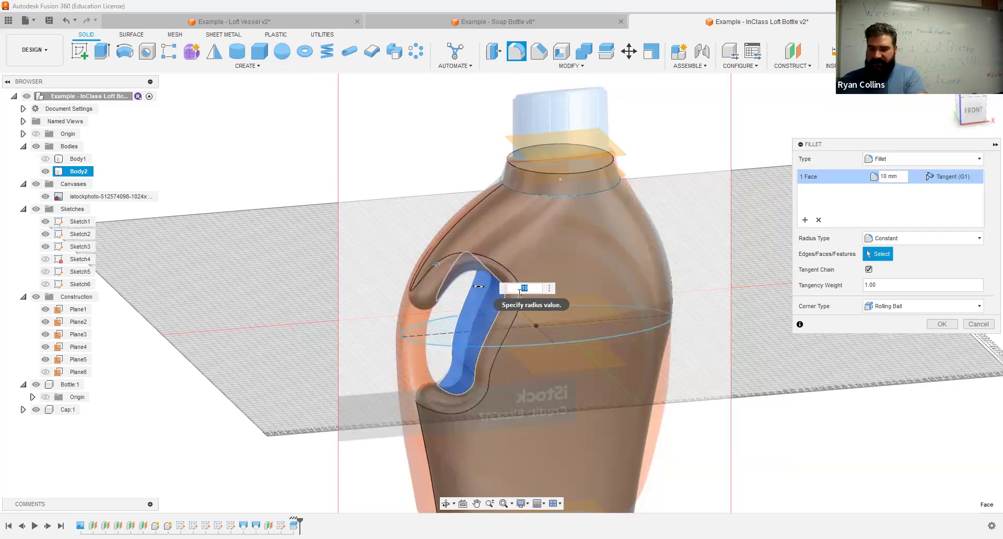
type("5")
middle_click_drag(466, 362, 440, 369, "shift")
middle_click_drag(457, 296, 439, 278, "shift")
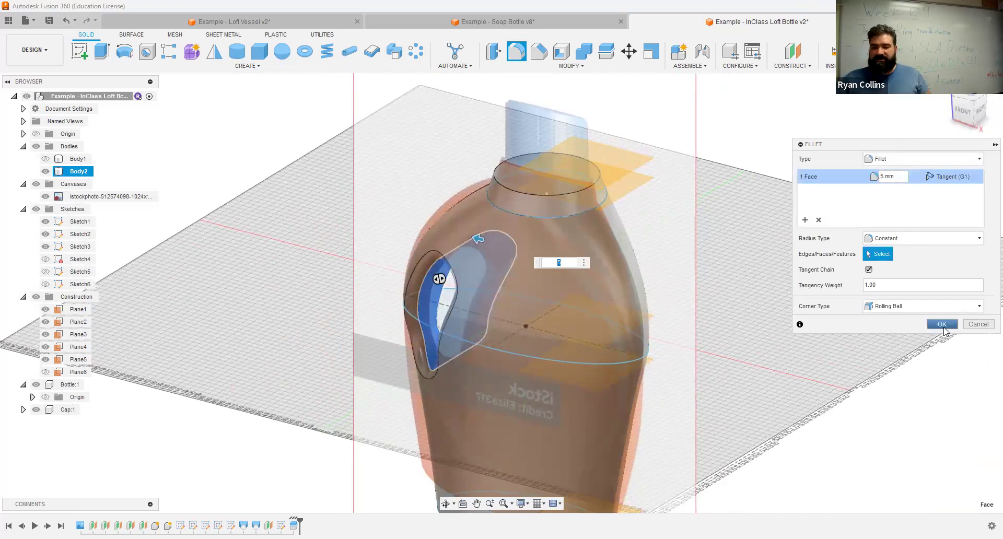
key("Return")
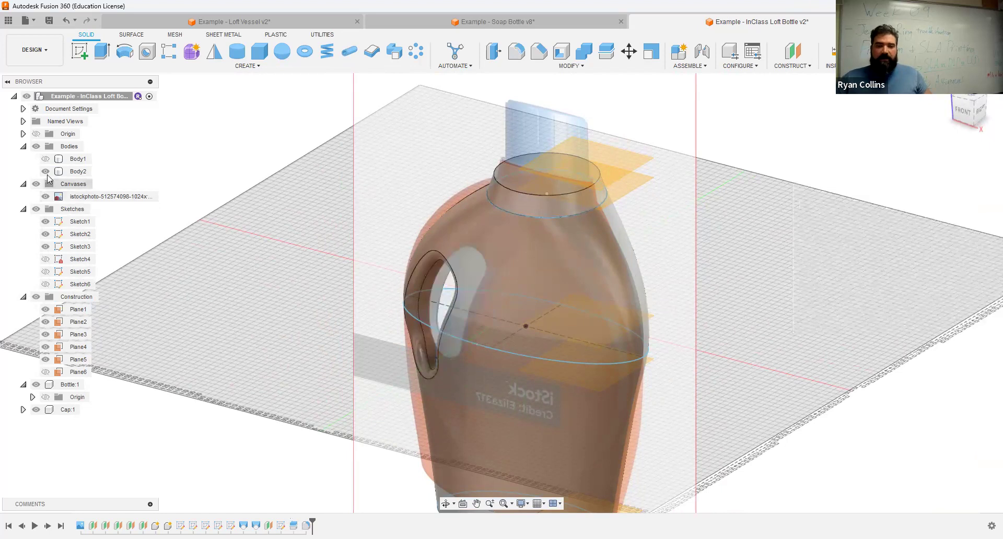
- Hide the reference canvas and all construction planes, and view the whole bottle with its rounded handle opening
left_click(43, 199)
left_click(45, 196)
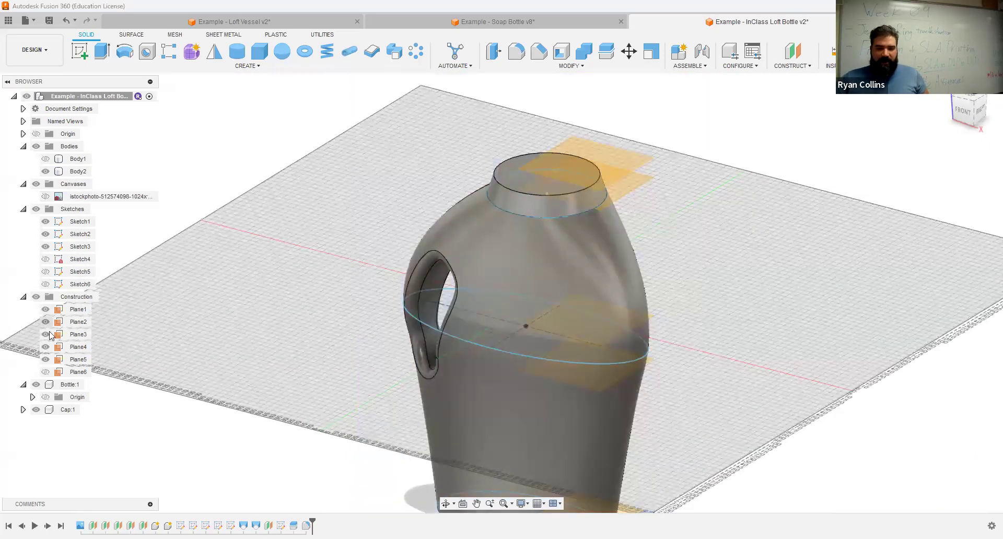
left_click(36, 297)
scroll(720, 387, "down", 3)
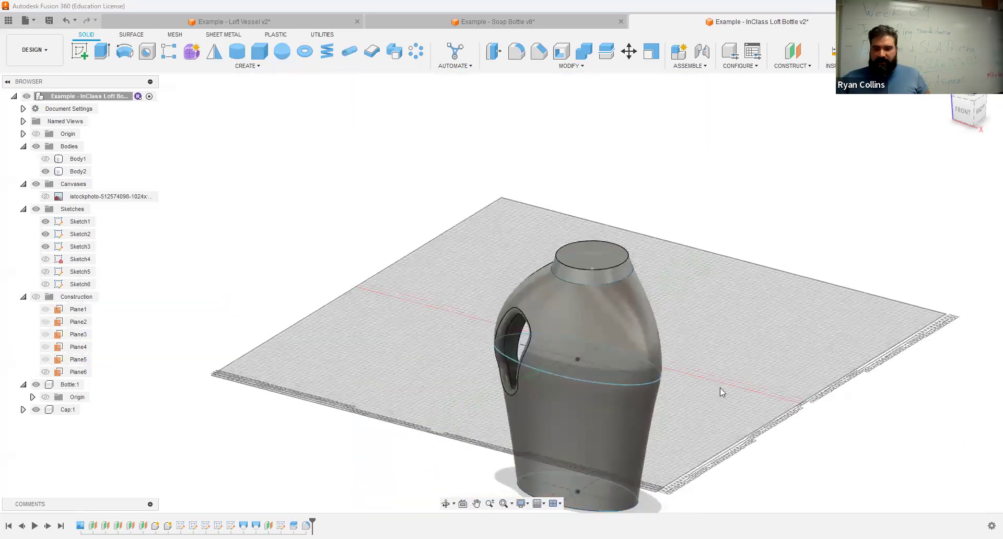
mouse_move(721, 336)
middle_mouse_down("shift")
mouse_move(752, 327)
mouse_move(716, 307)
mouse_move(706, 329)
mouse_move(647, 333)
mouse_move(681, 346)
mouse_move(683, 336)
mouse_move(770, 350)
mouse_move(766, 358)
mouse_move(738, 338)
middle_mouse_up("shift")
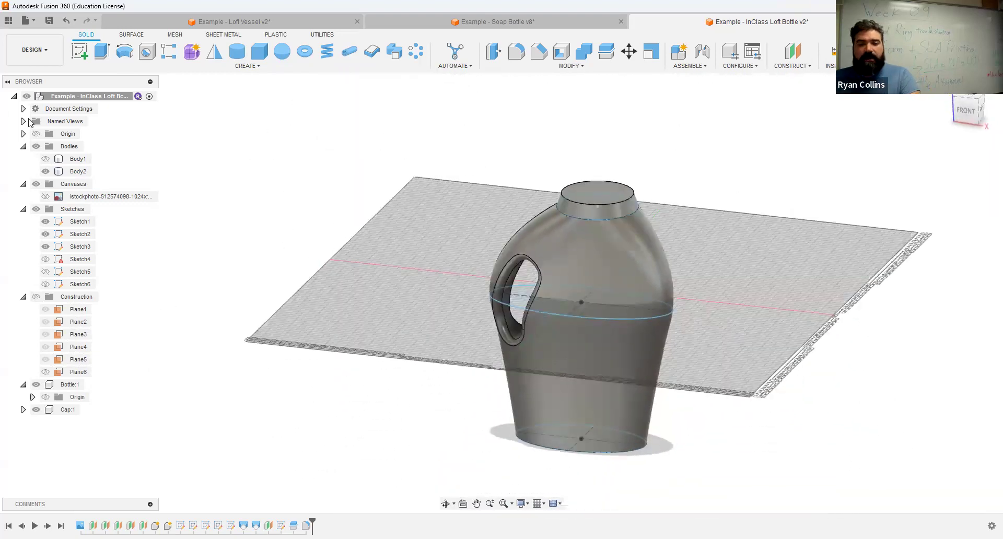
- Show the reference canvas again and look at the bottle straight from the front
left_click(45, 200)
scroll(371, 194, "up", 3)
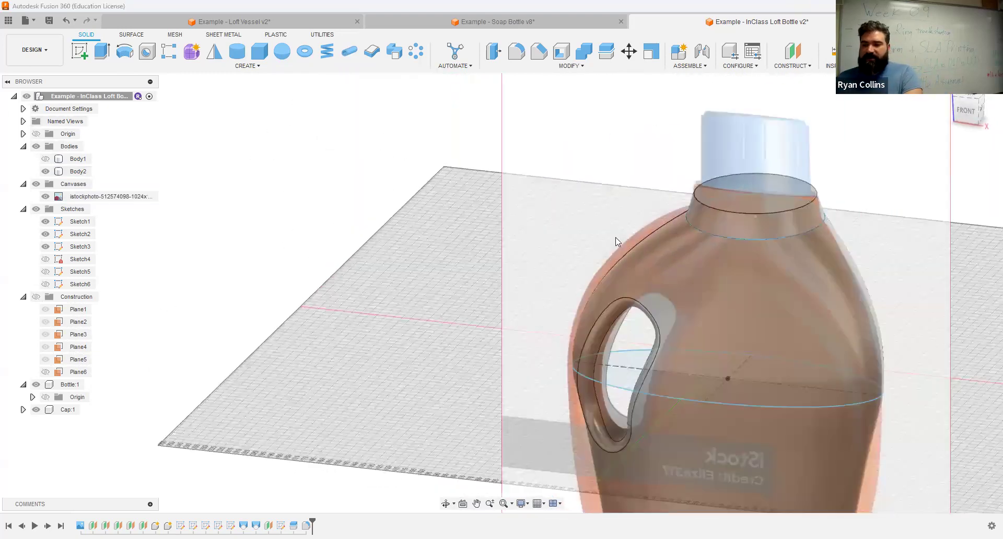
left_click(966, 111)
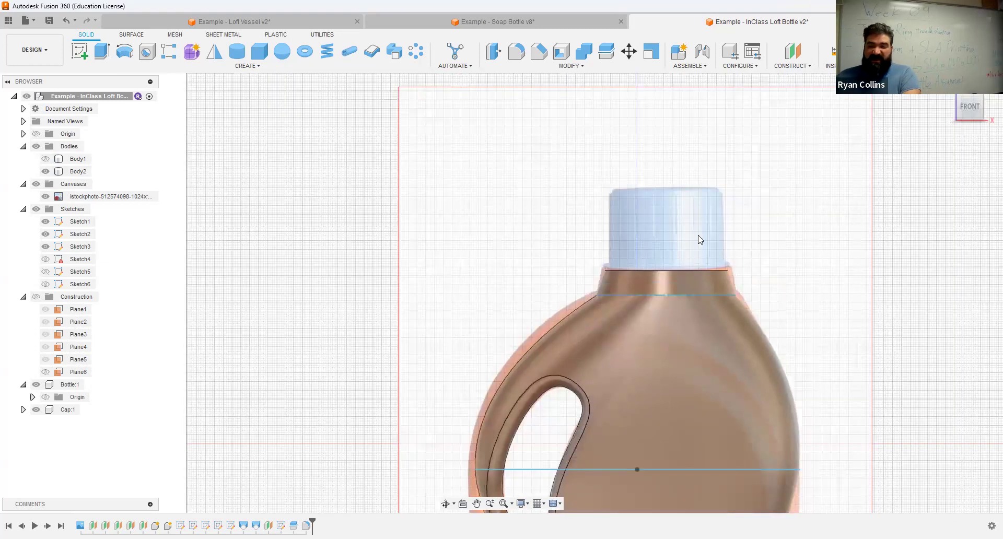
left_click(87, 52)
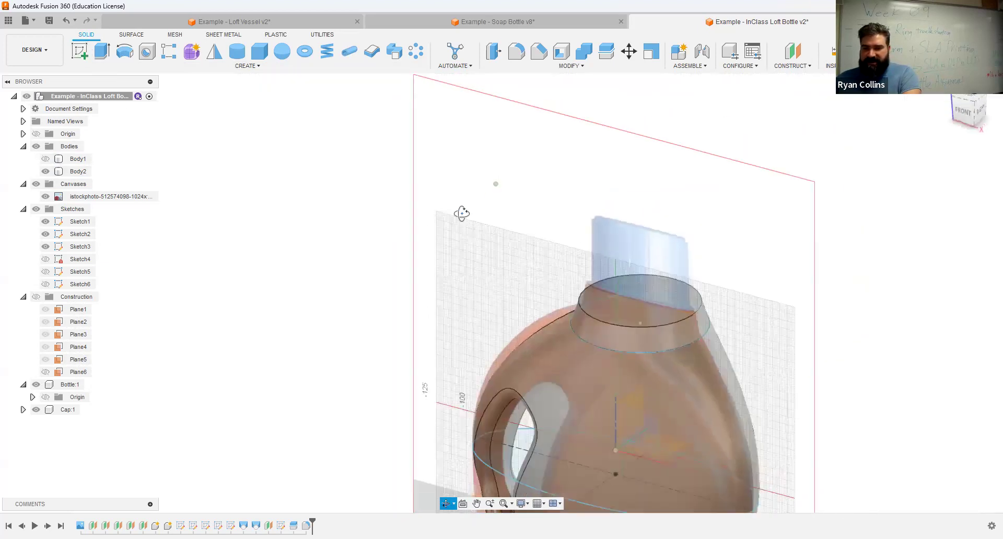
left_click(596, 318)
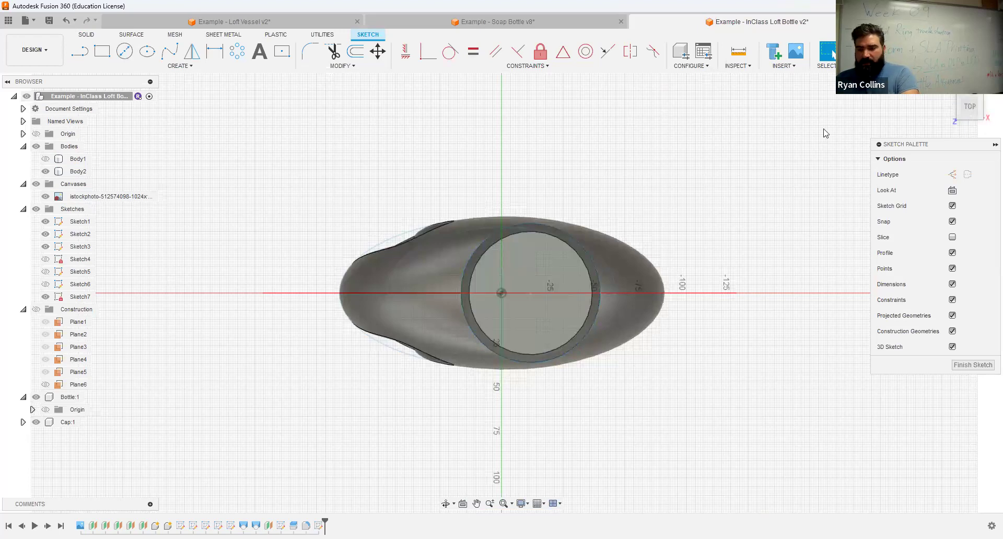
left_click(975, 365)
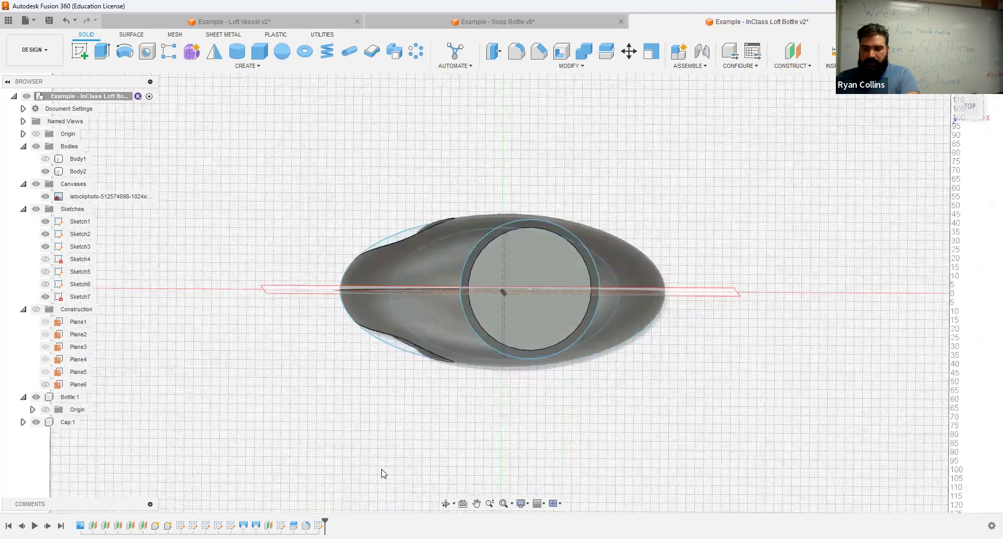
key("ctrl+z")
key("ctrl+z")
key("ctrl+z")
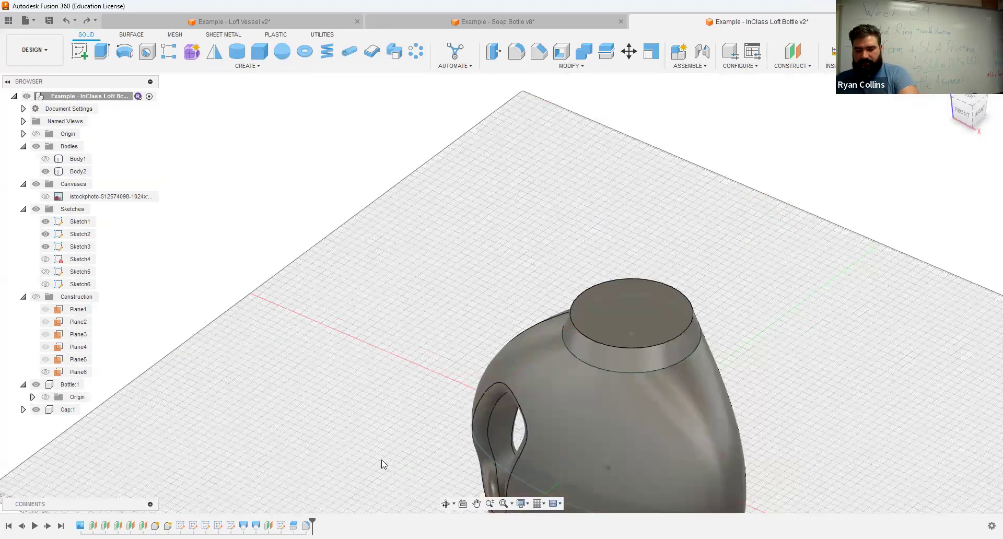
key("ctrl+y")
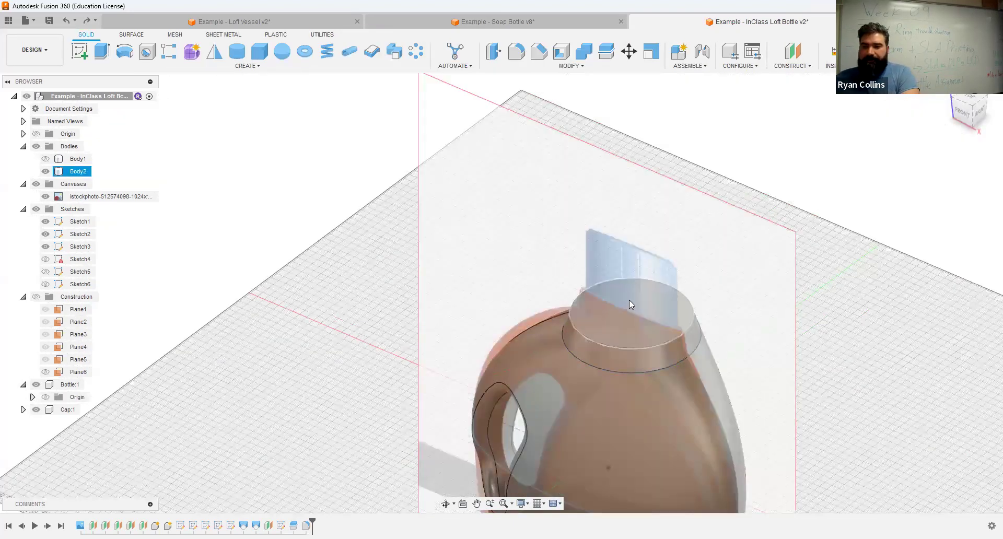
- Start a cylinder on the neck's flat upper face, centred on the neck, with a 55 mm diameter
left_click(236, 53)
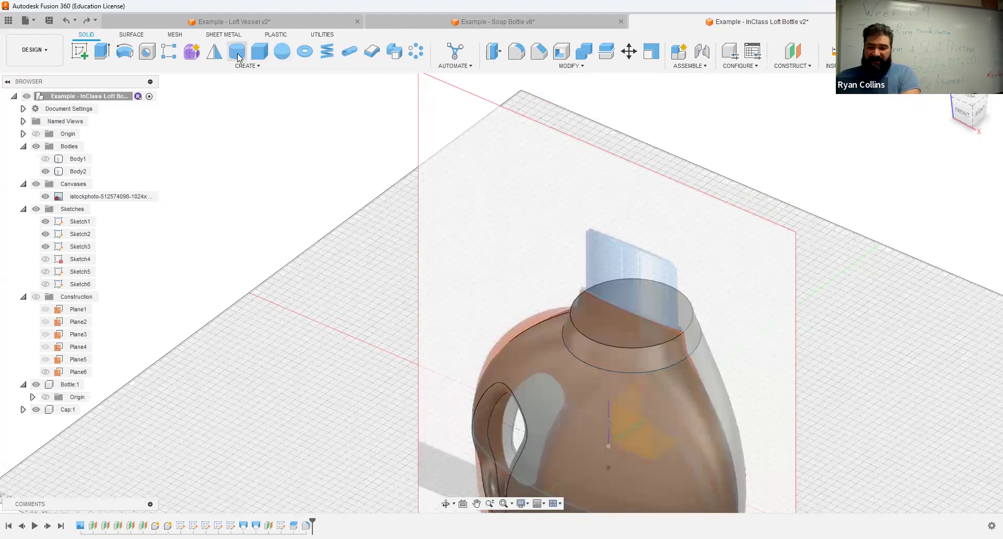
left_click(637, 324)
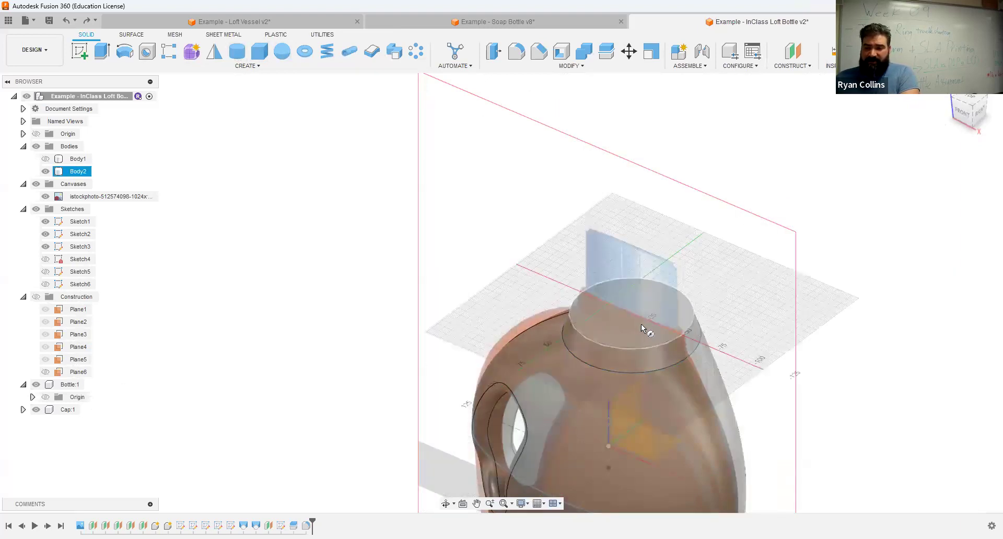
left_click(632, 315)
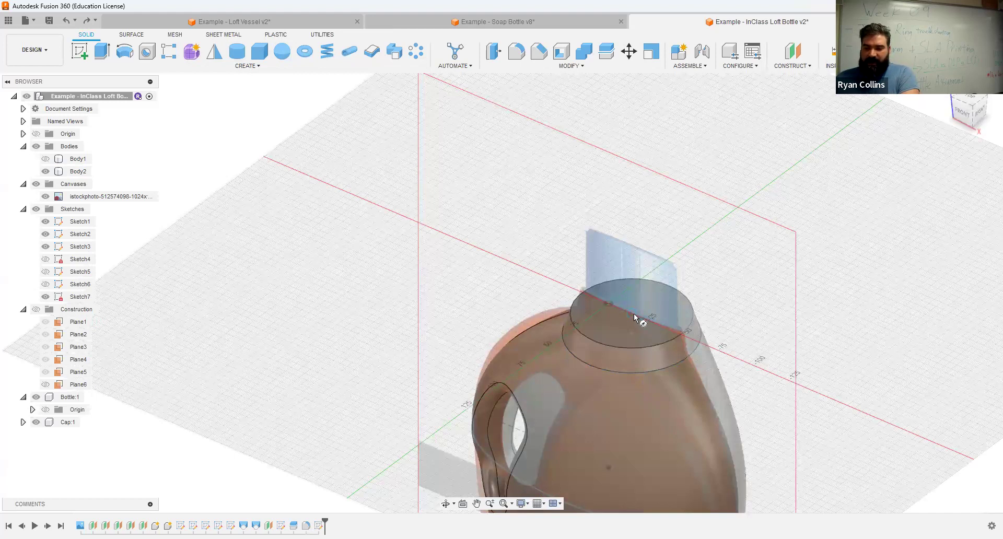
scroll(634, 313, "up", 3)
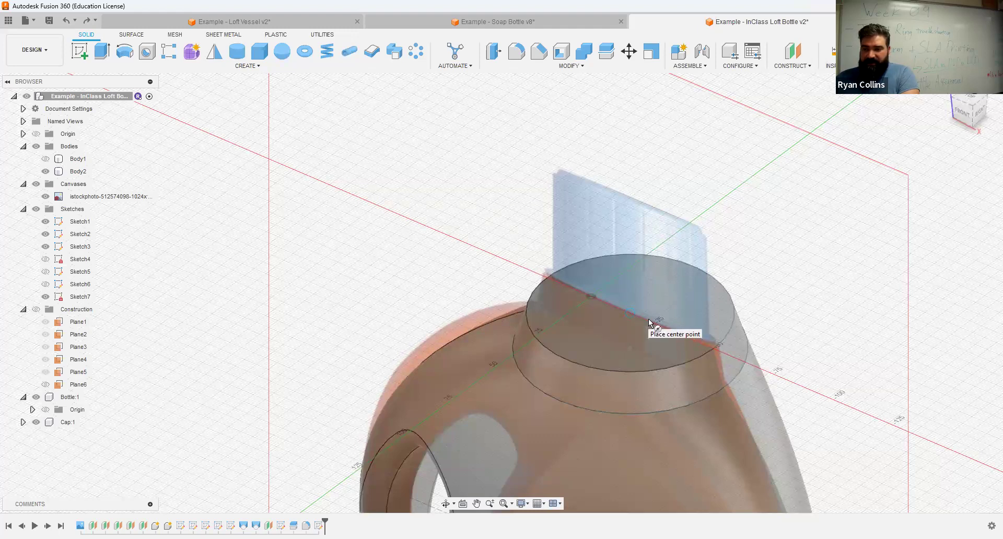
middle_click_drag(707, 314, 717, 332, "shift")
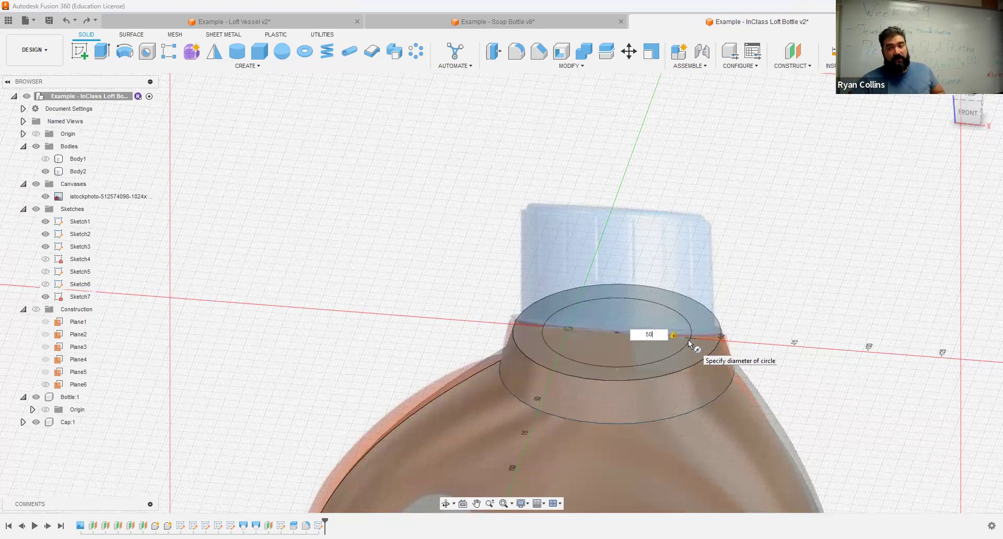
type("55")
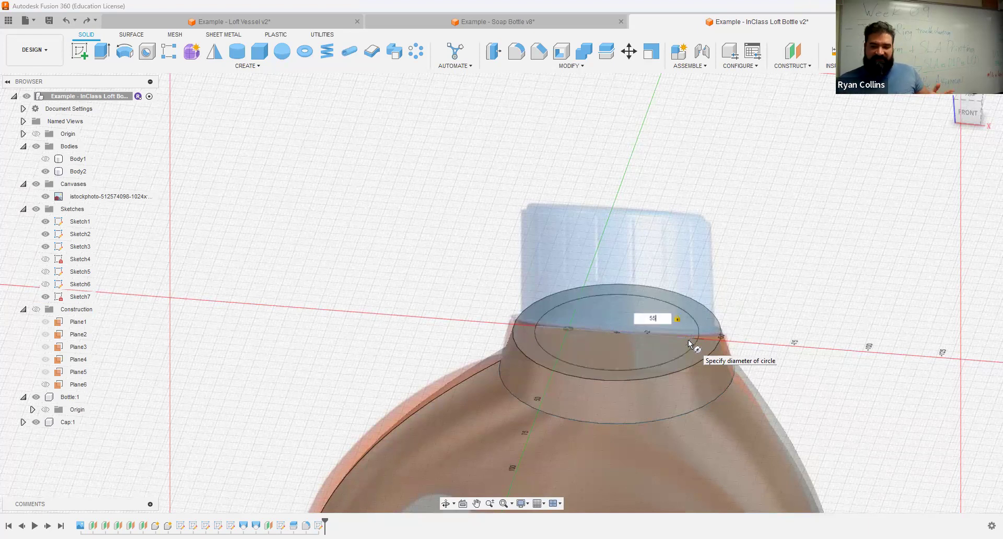
key("Return")
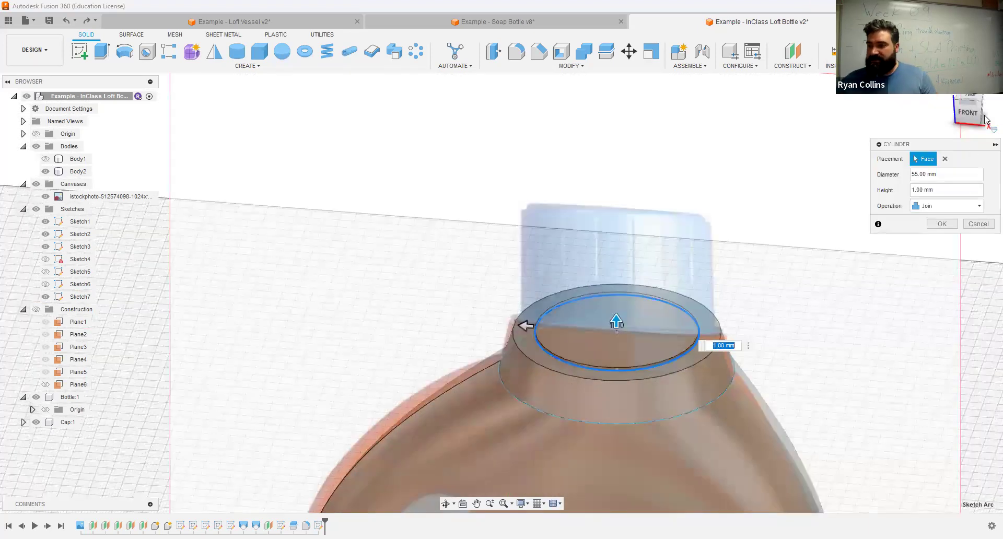
- Set the neck cylinder's height to 38 mm against the reference cap and join it to the bottle
middle_click_drag(594, 294, 627, 267, "shift")
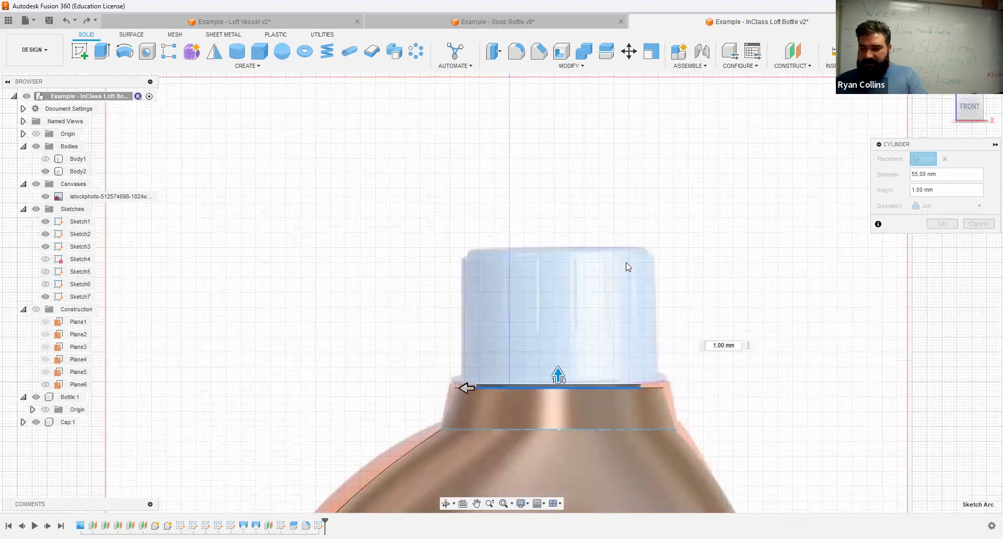
left_click_drag(557, 371, 574, 259)
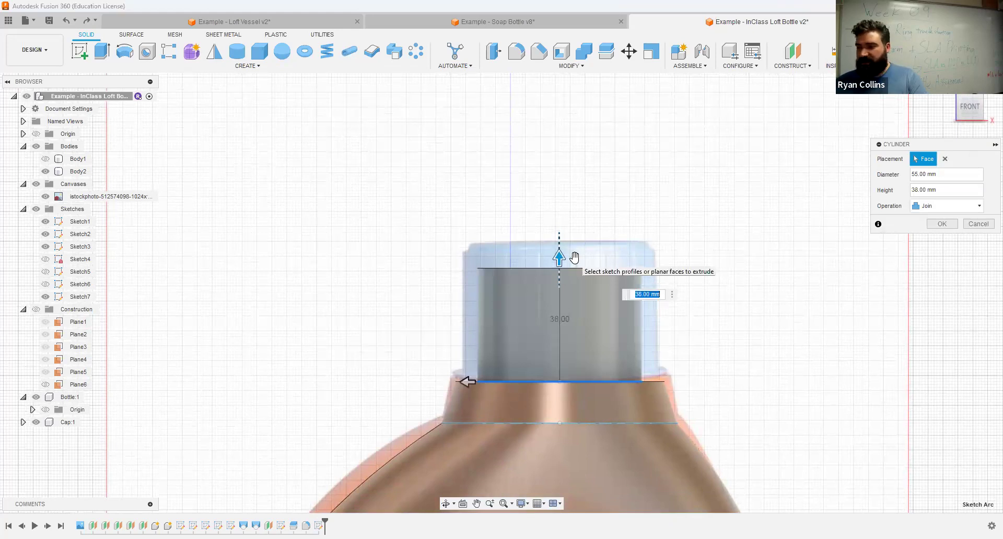
left_click(942, 224)
- Hide the reference canvas and all sketches so only the bottle body is displayed
middle_click_drag(777, 311, 653, 395, "shift")
left_click(360, 236)
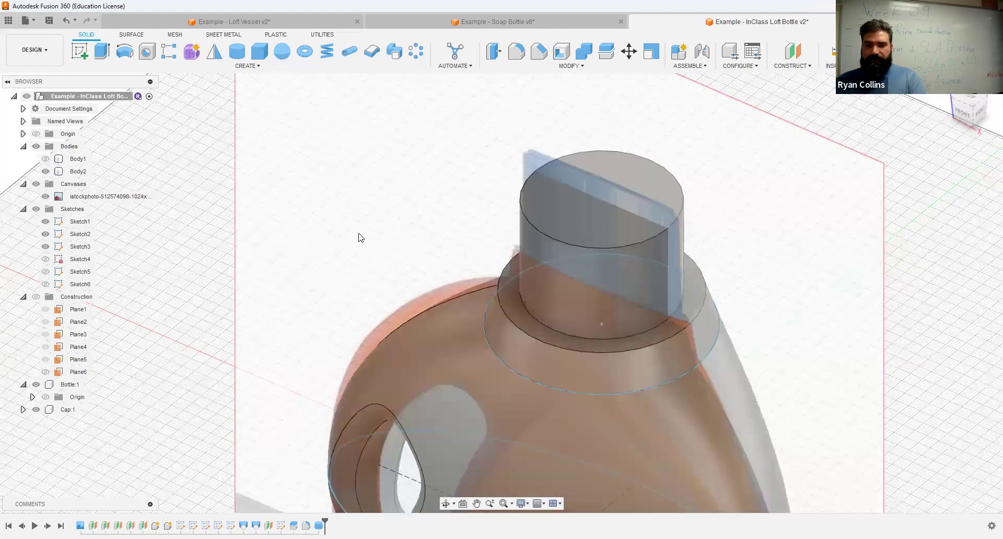
left_click(50, 198)
left_click(47, 196)
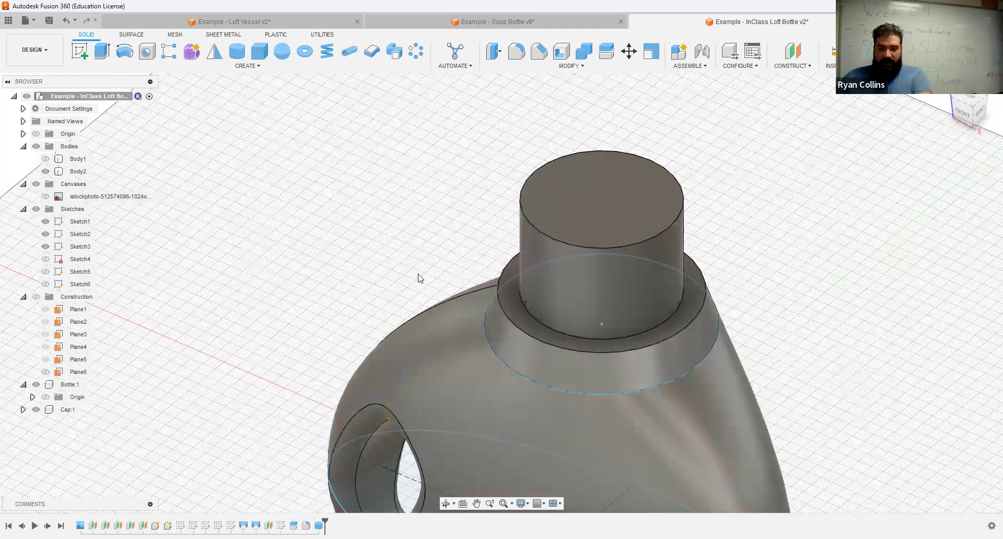
scroll(357, 284, "down", 3)
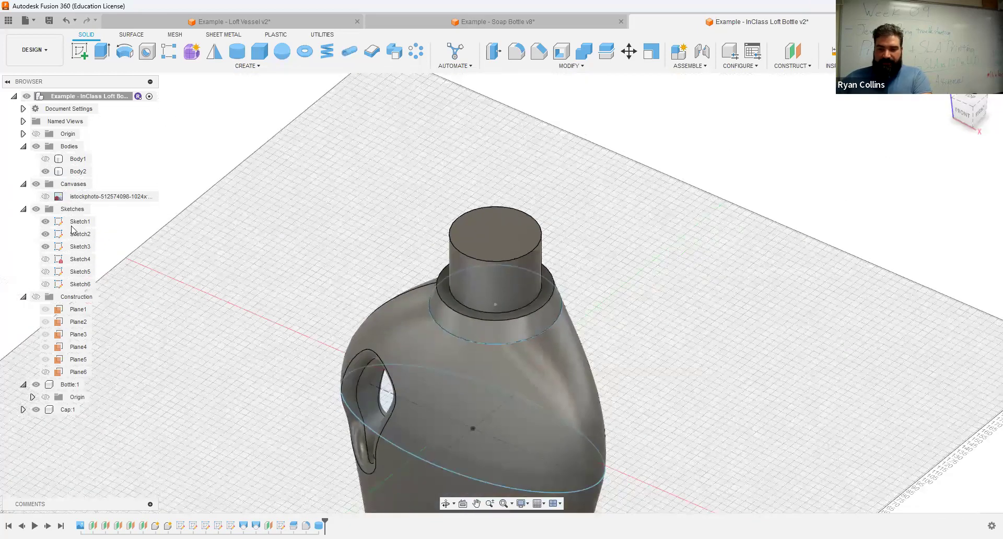
left_click(36, 209)
middle_click_drag(676, 345, 657, 240)
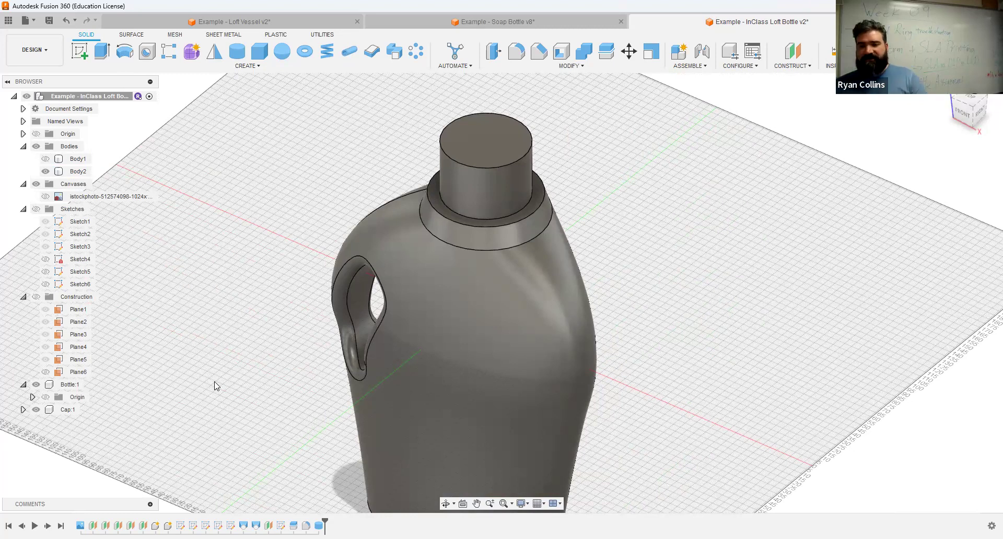
- Save the design with the version description "bOTTLE hANDLE"
key("ctrl+s")
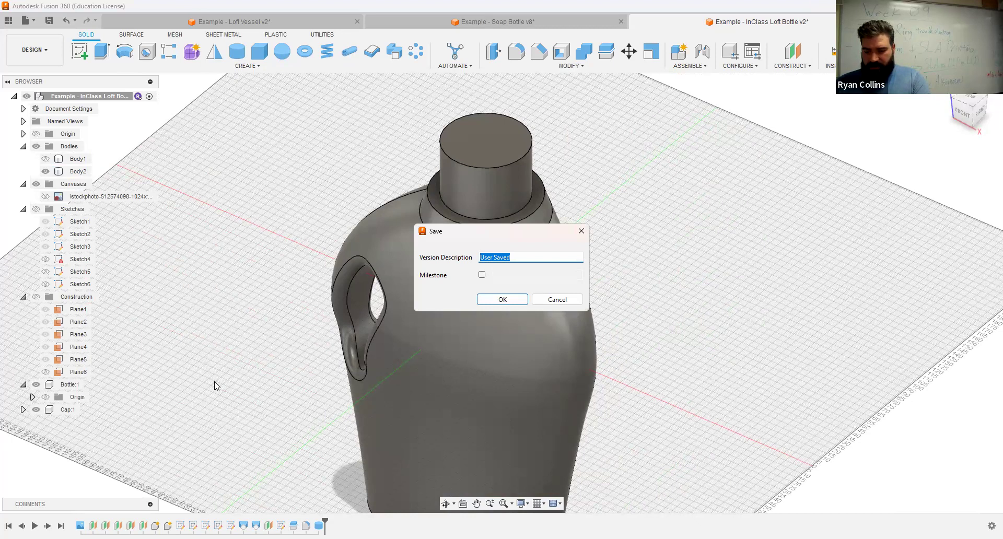
type("bOT")
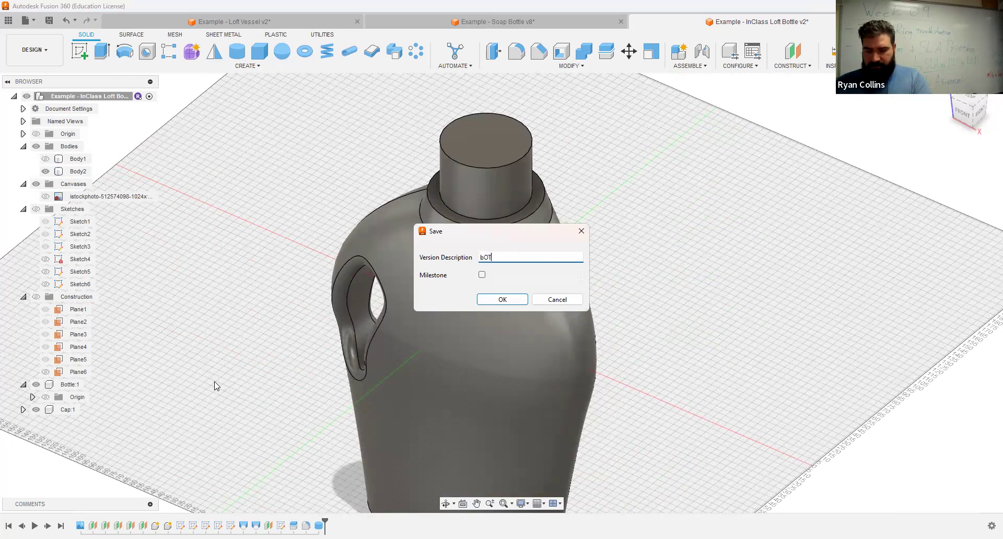
type("TLE hANDLE")
key("Return")
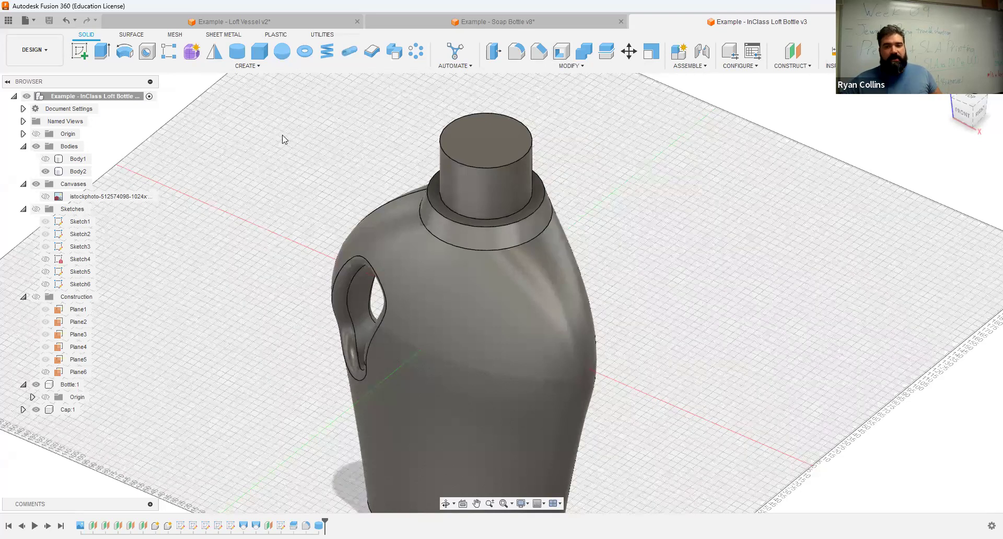
- Add a modeled, full-length ISO Metric M55x4 right-hand thread of class 6g to the neck cylinder's side face
left_click(251, 67)
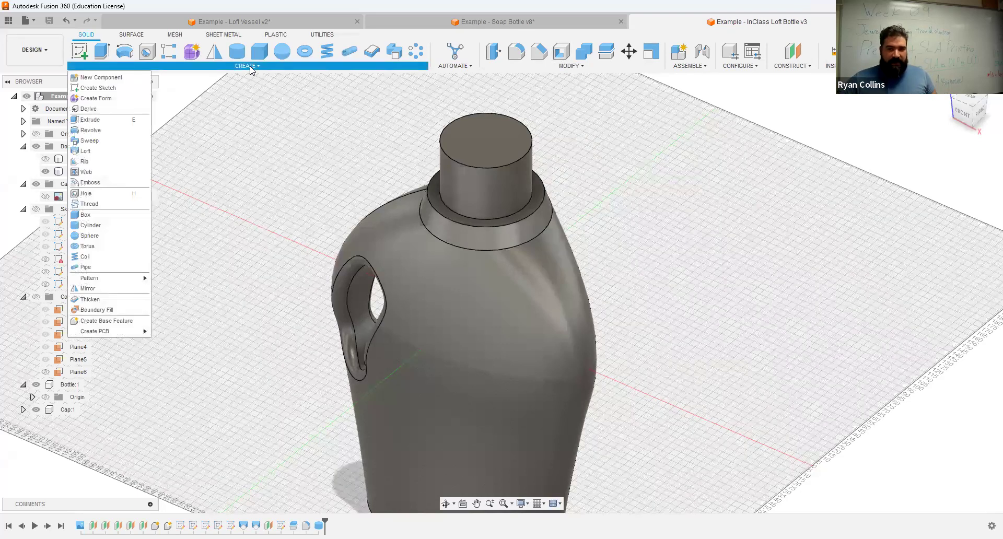
left_click(94, 205)
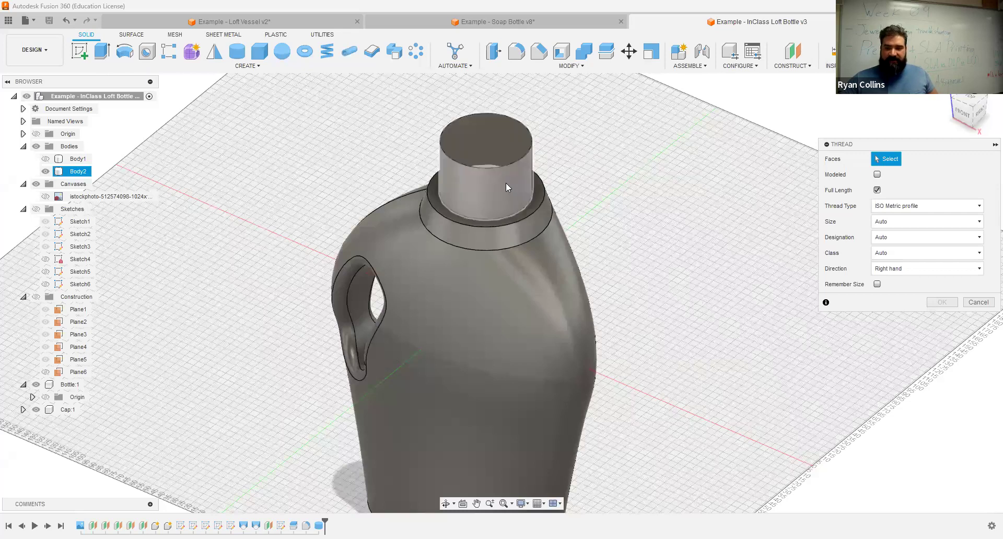
left_click(527, 190)
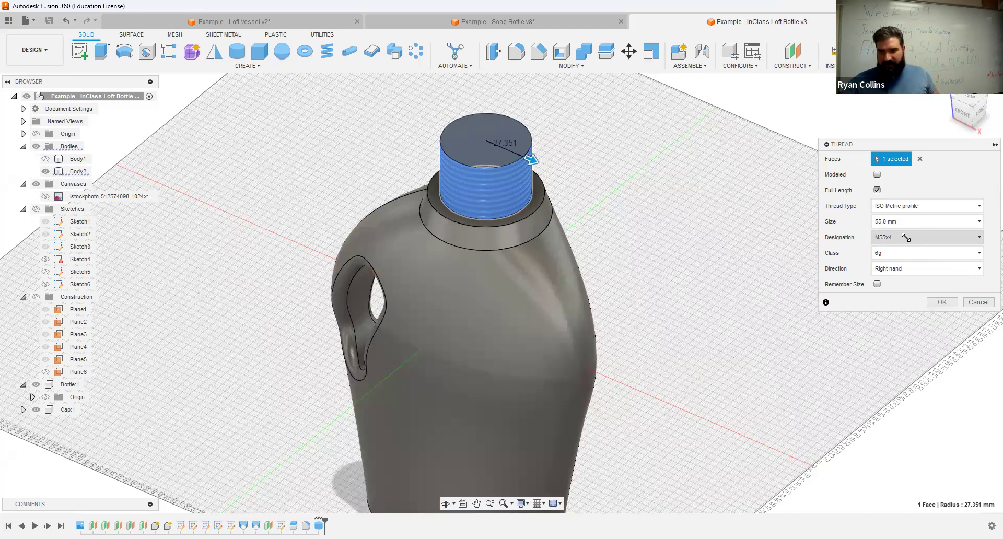
scroll(602, 261, "up", 4)
middle_click_drag(606, 233, 618, 302)
mouse_move(607, 270)
middle_mouse_down("shift")
mouse_move(620, 240)
mouse_move(593, 276)
mouse_move(606, 272)
middle_mouse_up("shift")
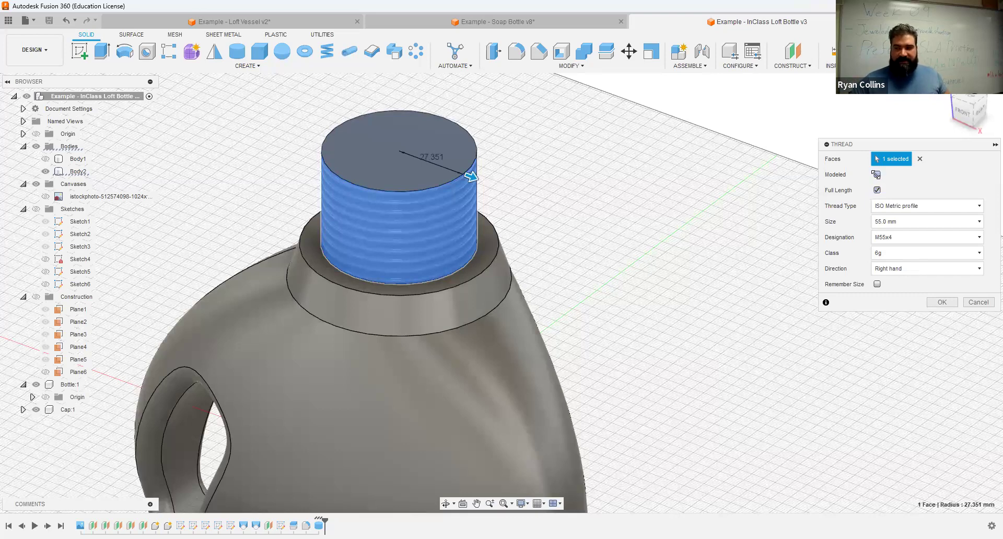
left_click(877, 175)
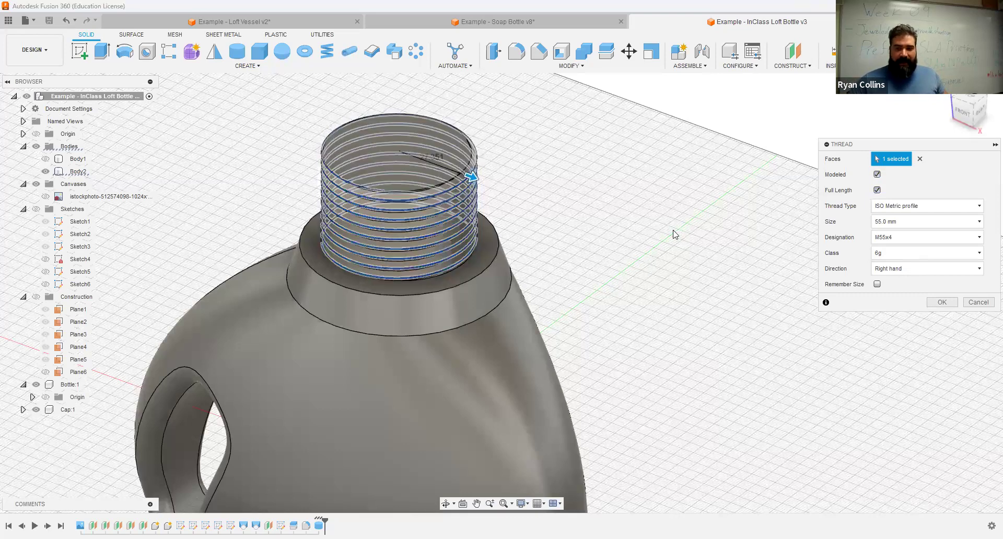
mouse_move(650, 217)
middle_mouse_down("shift")
mouse_move(664, 186)
mouse_move(643, 212)
middle_mouse_up("shift")
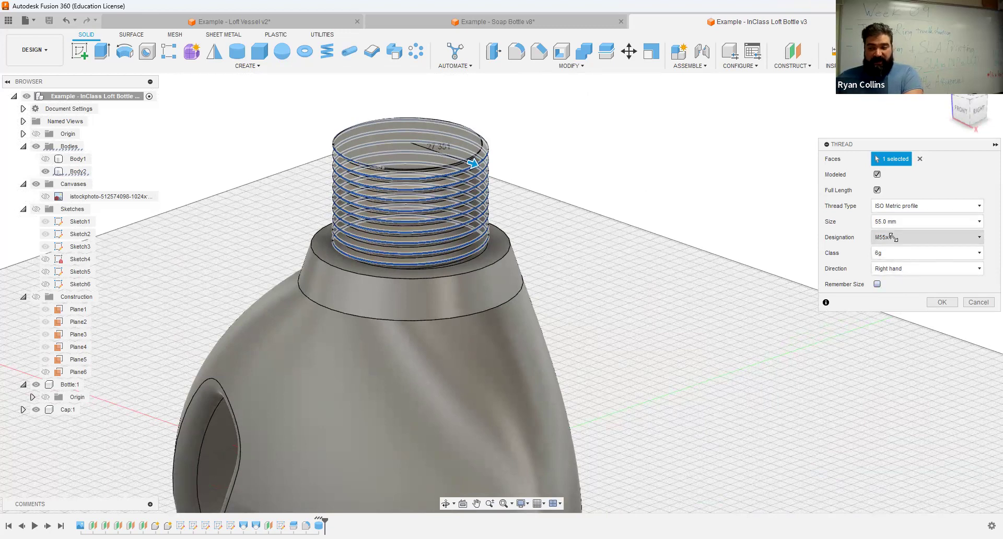
left_click(942, 303)
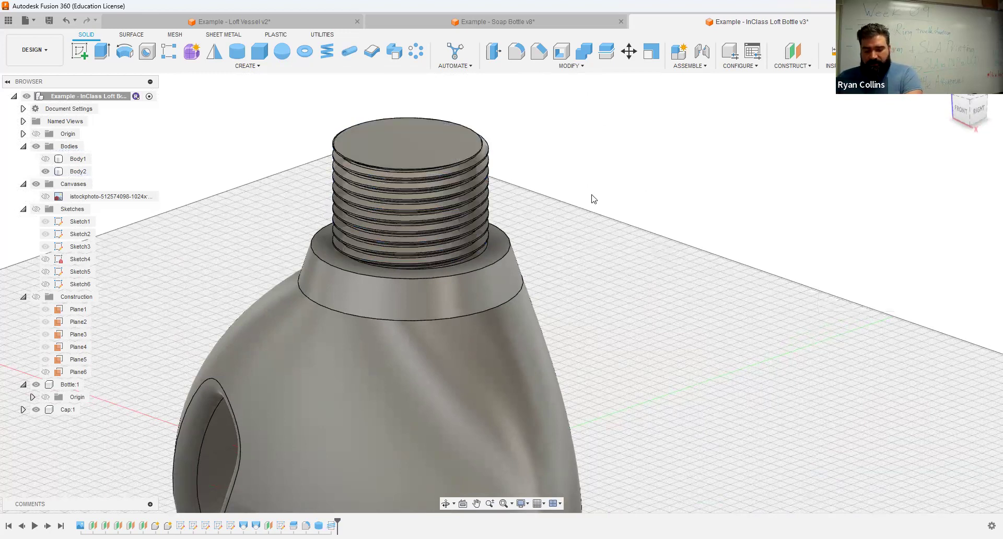
- Save the design with the version description "Threads"
key("ctrl+s")
type("Threads")
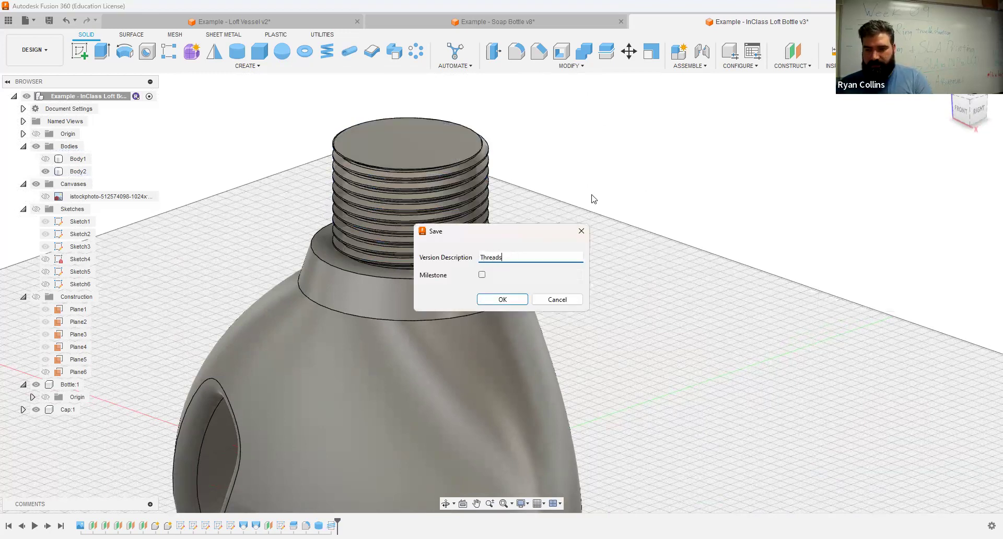
key("Return")
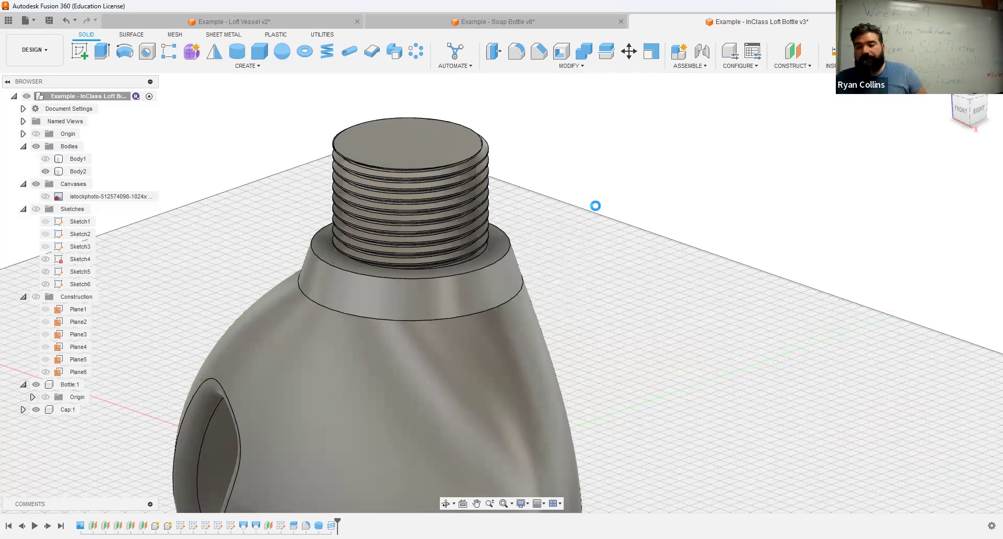
- Shell the bottle with a 3 mm inside thickness, choosing the threaded neck's end face as the face to remove
left_click(561, 51)
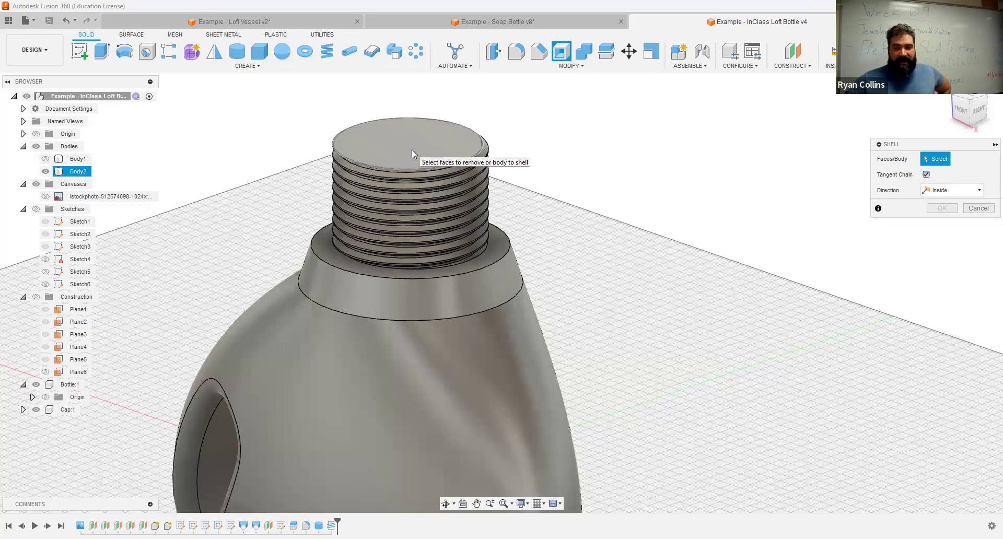
left_click(412, 150)
type("3")
key("Return")
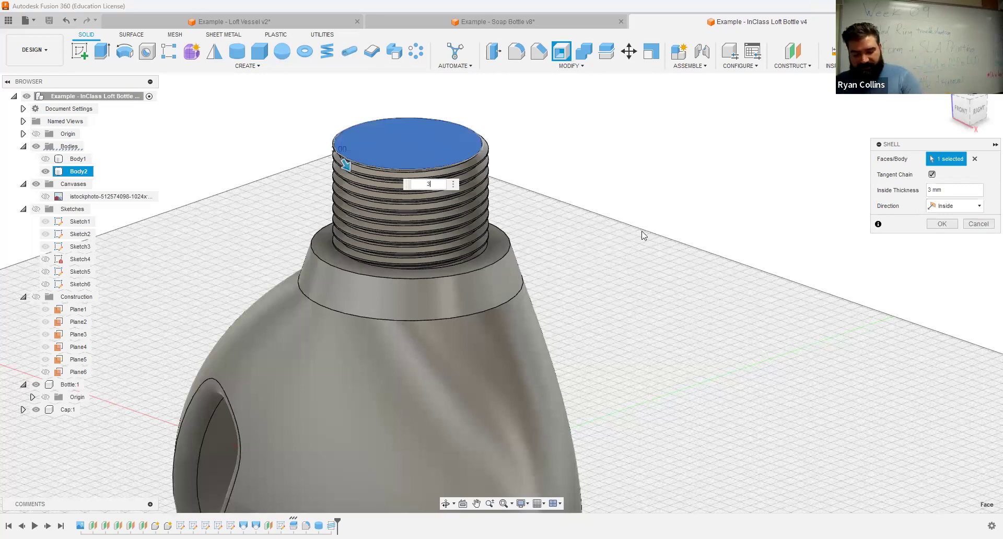
mouse_move(643, 242)
middle_mouse_down("shift")
mouse_move(646, 278)
mouse_move(648, 217)
mouse_move(658, 241)
middle_mouse_up("shift")
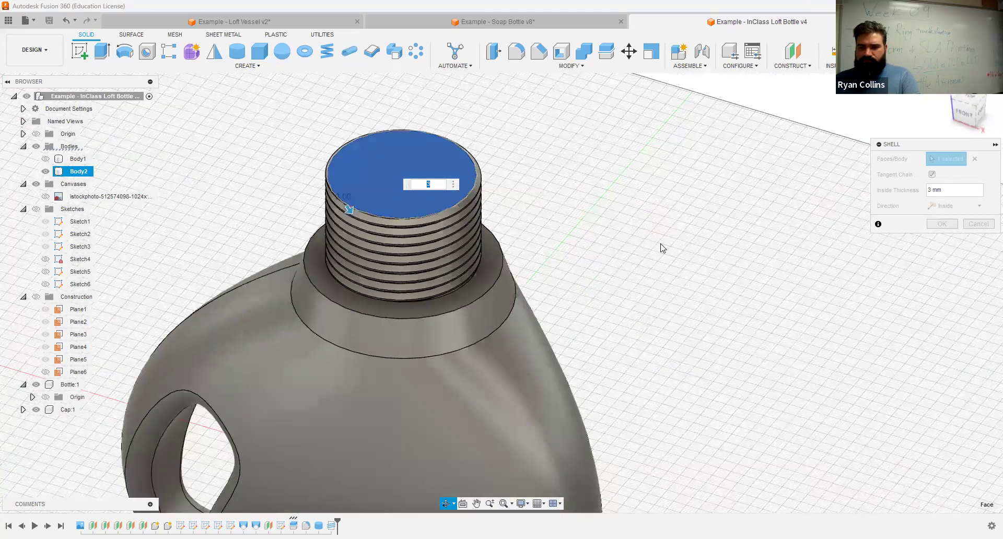
scroll(551, 209, "up", 5)
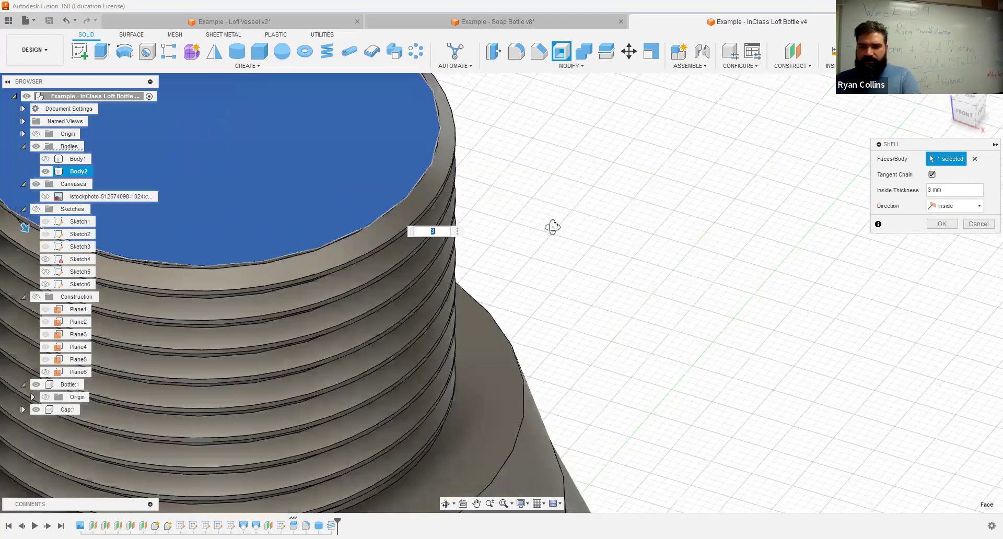
middle_click_drag(558, 206, 522, 227, "shift")
key("Return")
- Create a section analysis of the bottle on the XZ plane at 0 mm distance, flipped to cut away the front half
middle_click_drag(361, 188, 571, 261)
scroll(501, 206, "down", 3)
middle_click_drag(720, 273, 692, 137, "shift")
scroll(743, 365, "down", 5)
middle_click_drag(747, 424, 723, 315, "shift")
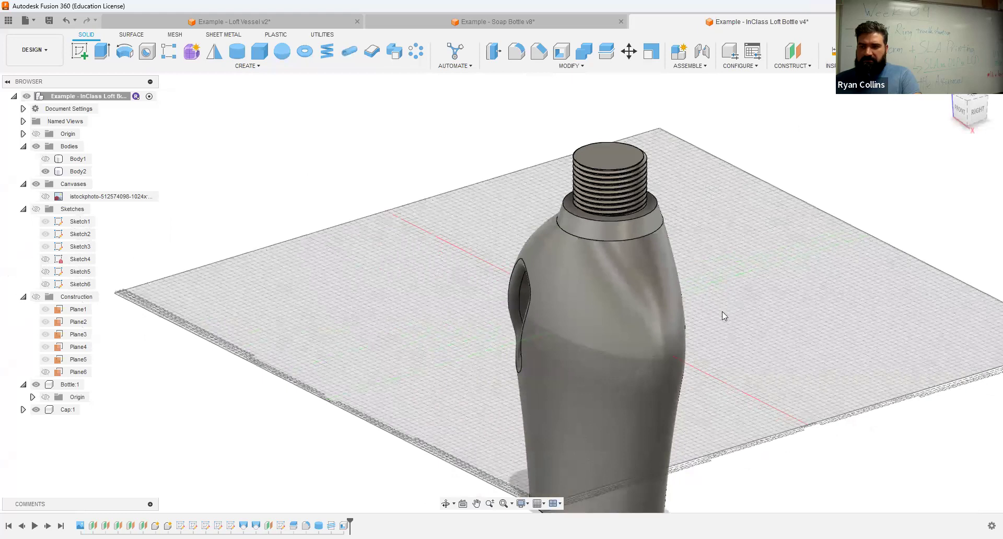
left_click(830, 66)
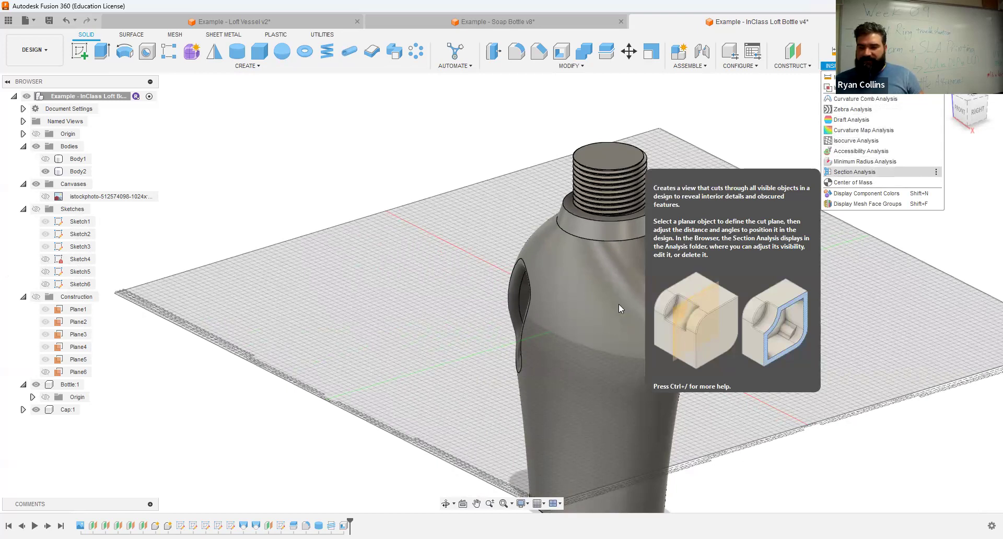
left_click(854, 172)
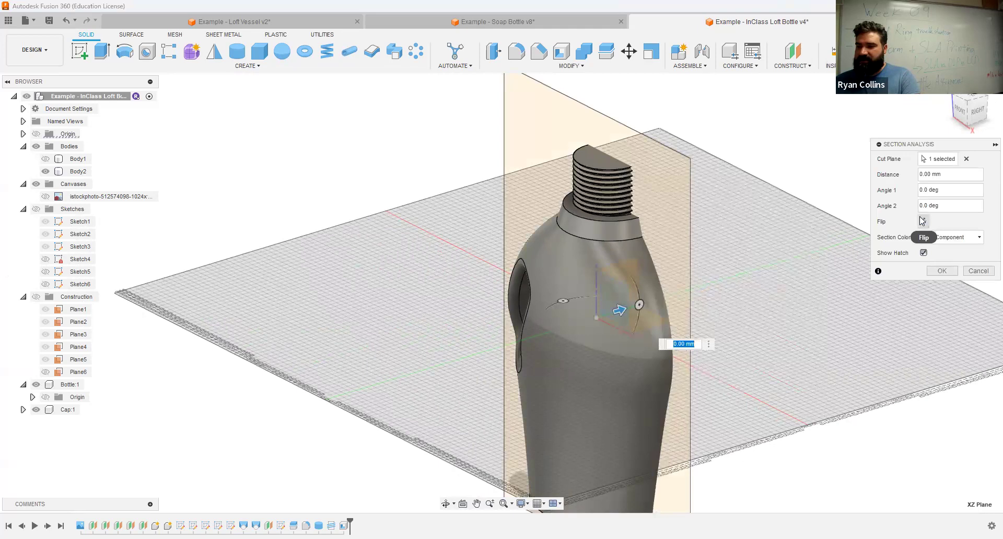
left_click(923, 221)
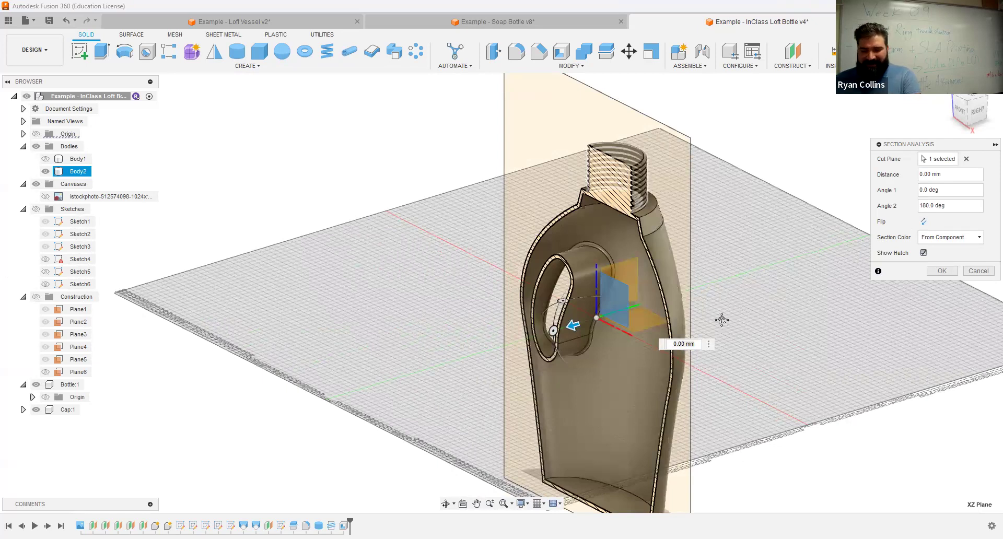
middle_click_drag(748, 259, 738, 263, "shift")
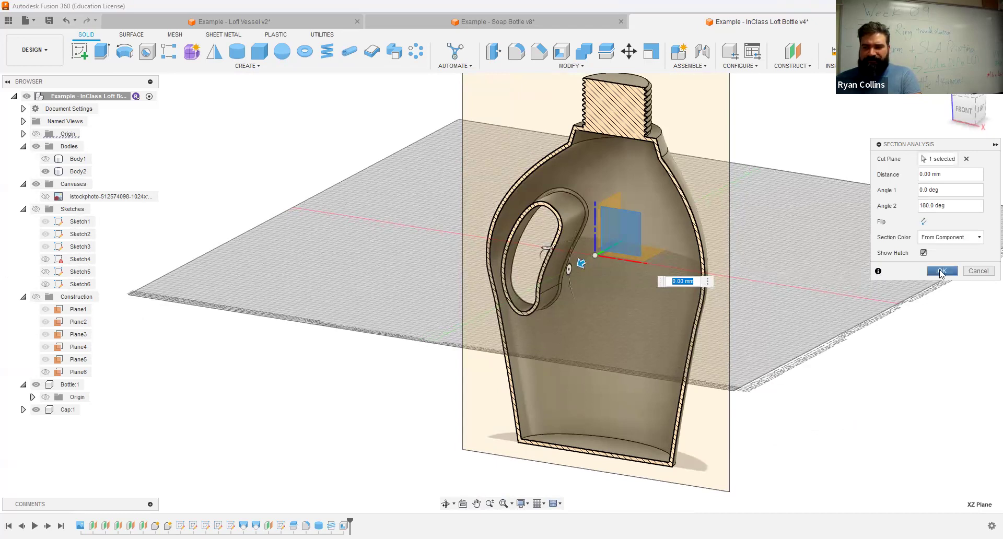
left_click(941, 271)
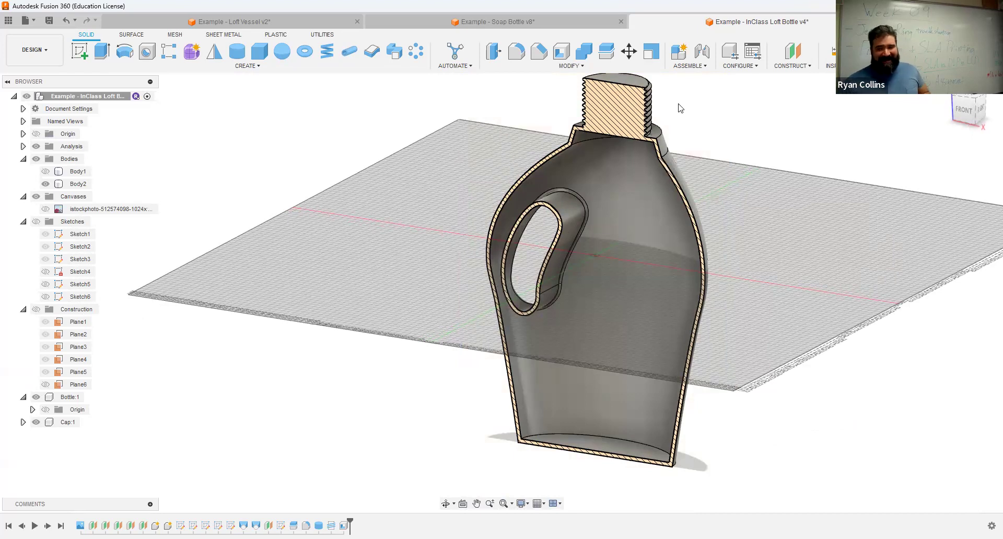
- Reorder the design history so the Shell feature comes before the neck thread, and inspect the sectioned neck
left_click(621, 94)
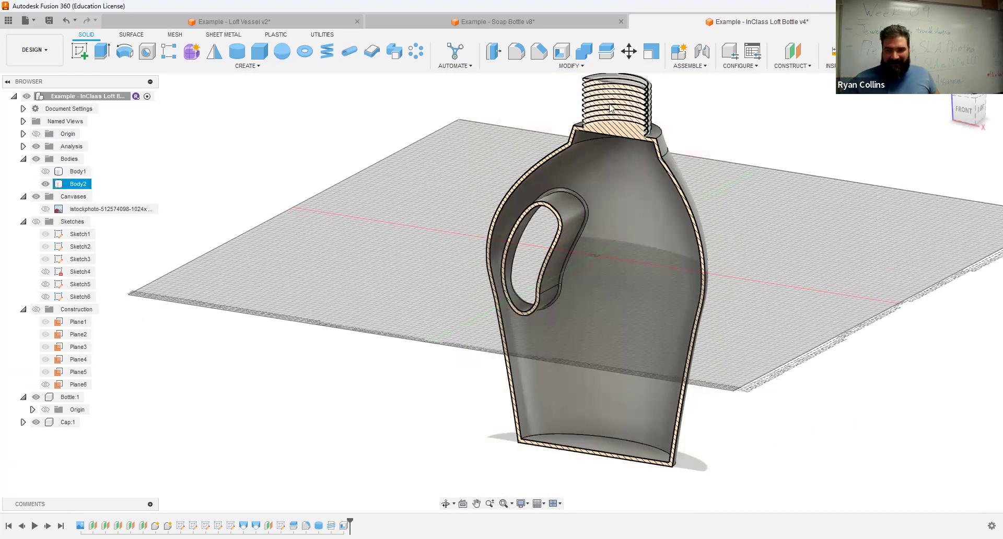
left_click(468, 375)
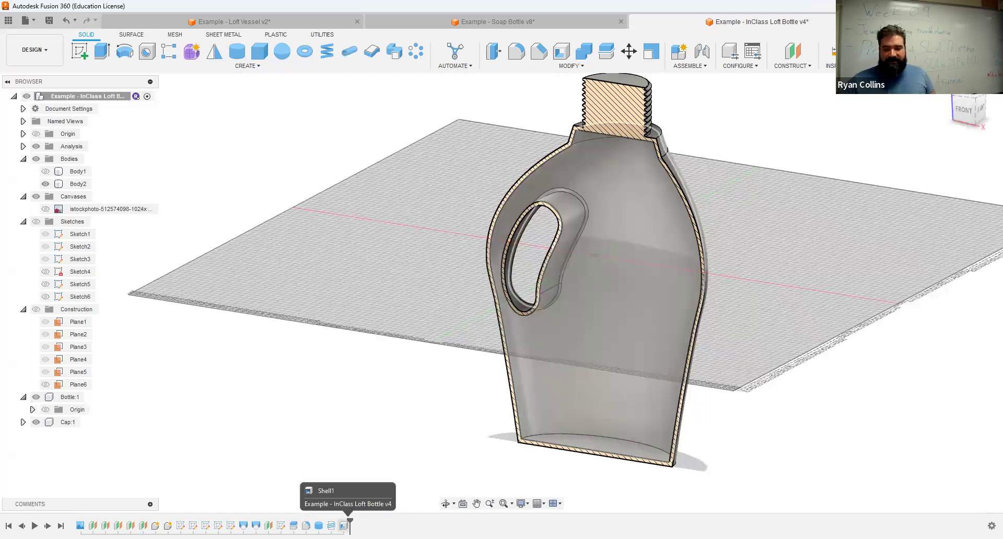
left_click(343, 526)
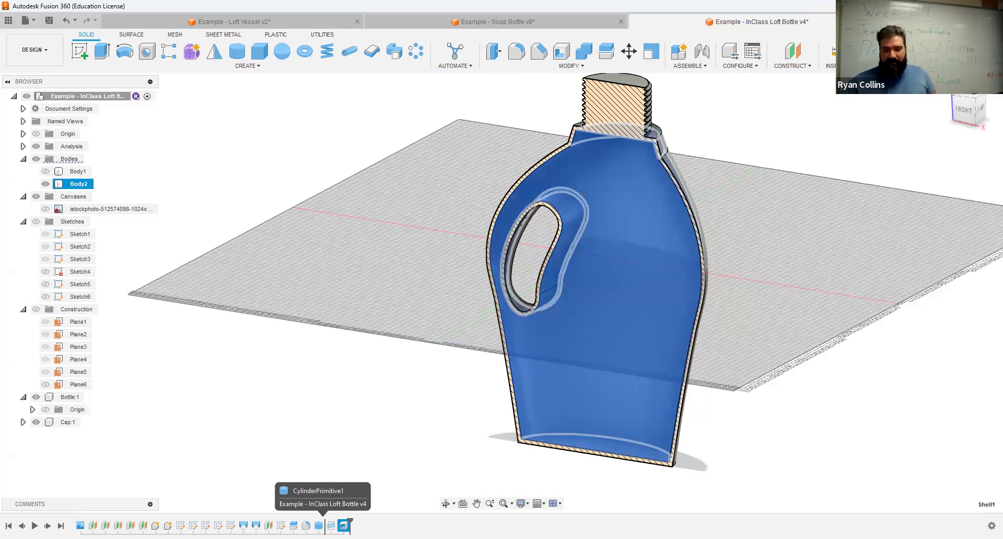
left_click_drag(343, 525, 324, 525)
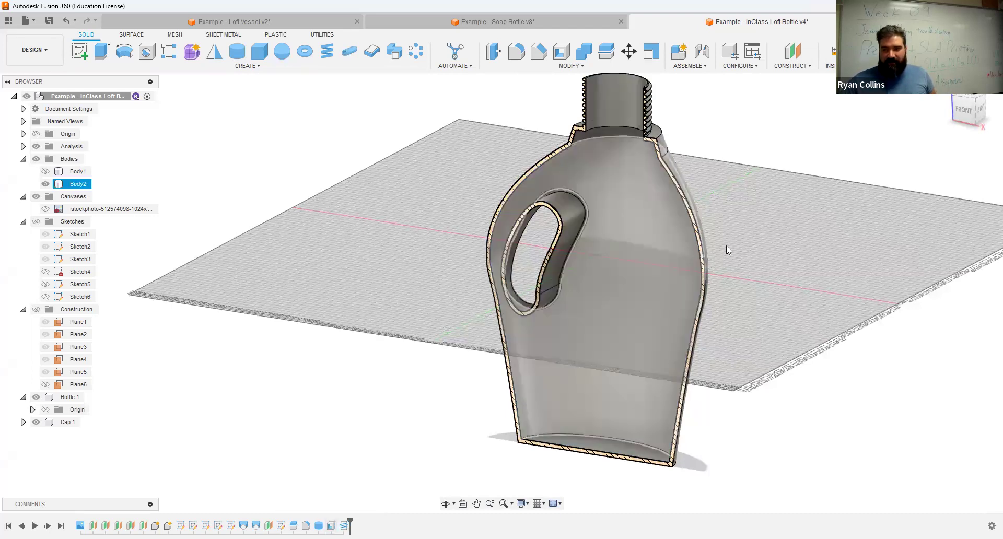
left_click(709, 107)
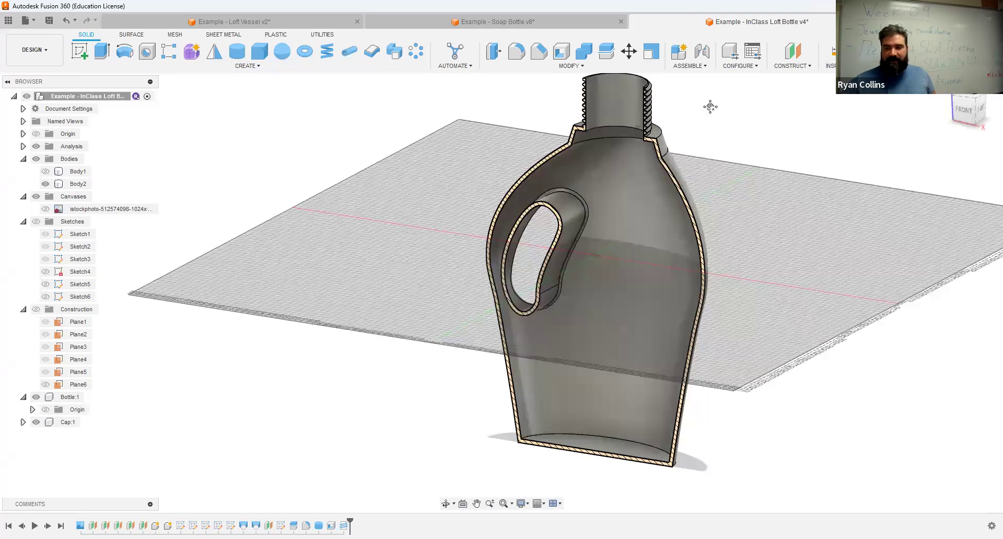
middle_click_drag(710, 106, 705, 197)
scroll(652, 197, "up", 5)
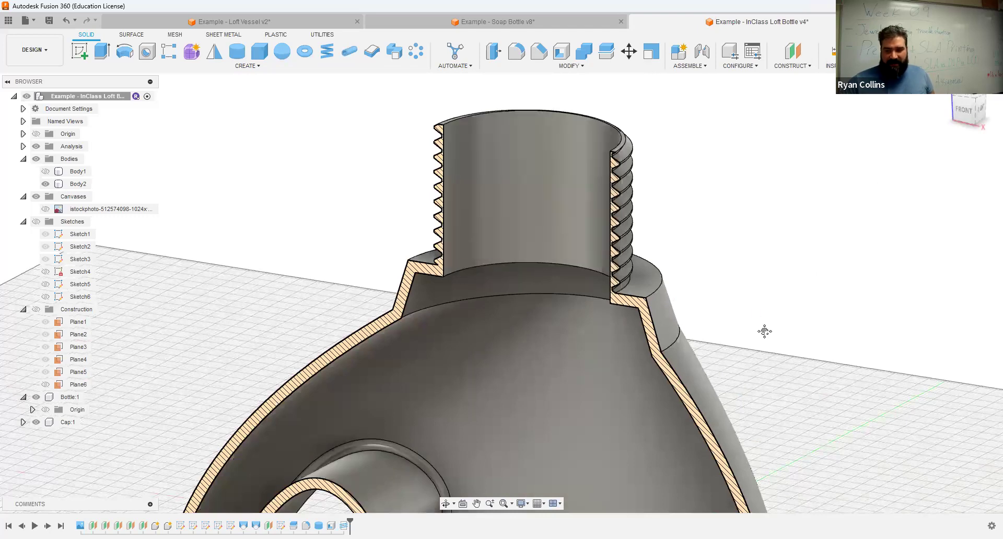
middle_click_drag(763, 331, 704, 165)
scroll(696, 194, "down", 3)
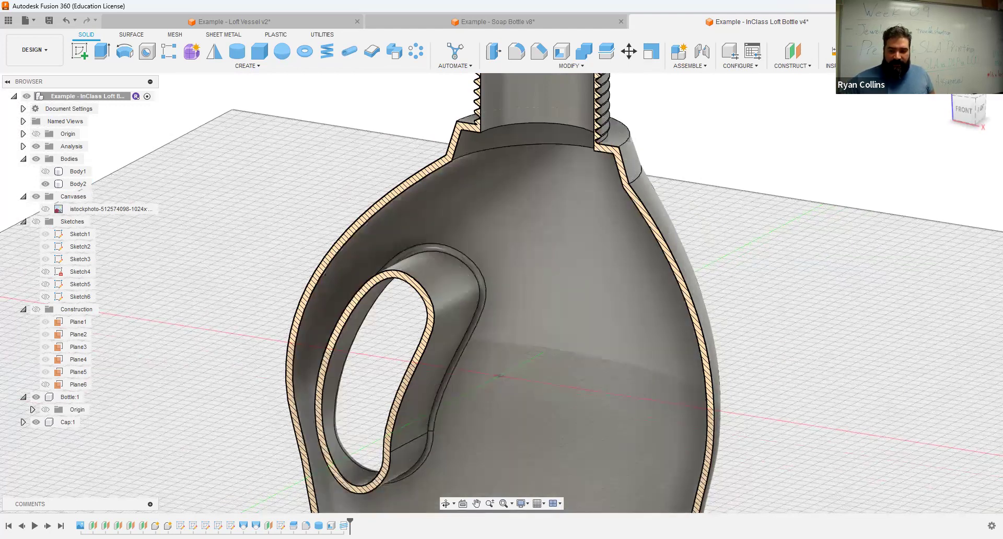
- Roll the history back to just before the shell and fillet the shoulder face around the neck's base with a 2 mm radius
left_click_drag(350, 521, 324, 521)
scroll(714, 211, "down", 1)
middle_click_drag(725, 203, 708, 315)
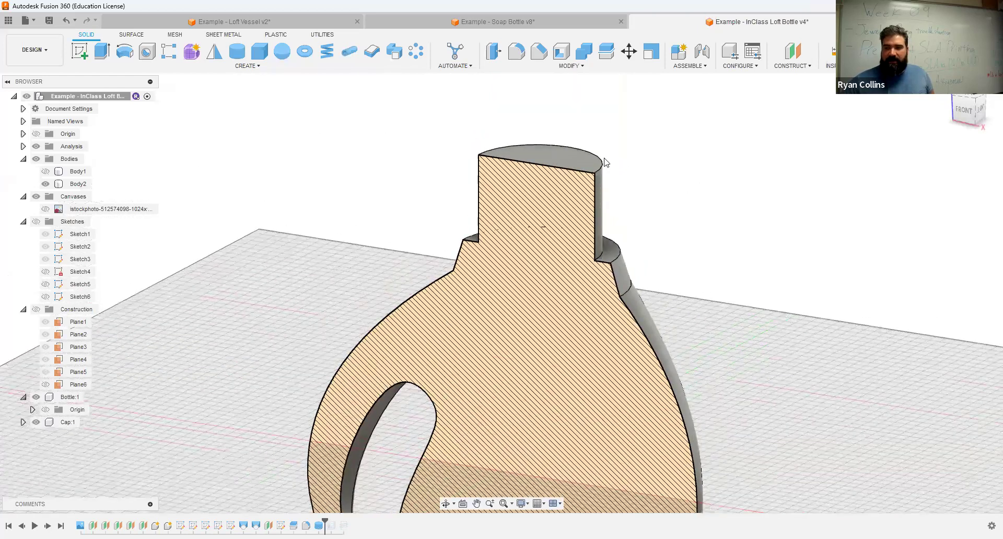
left_click(516, 50)
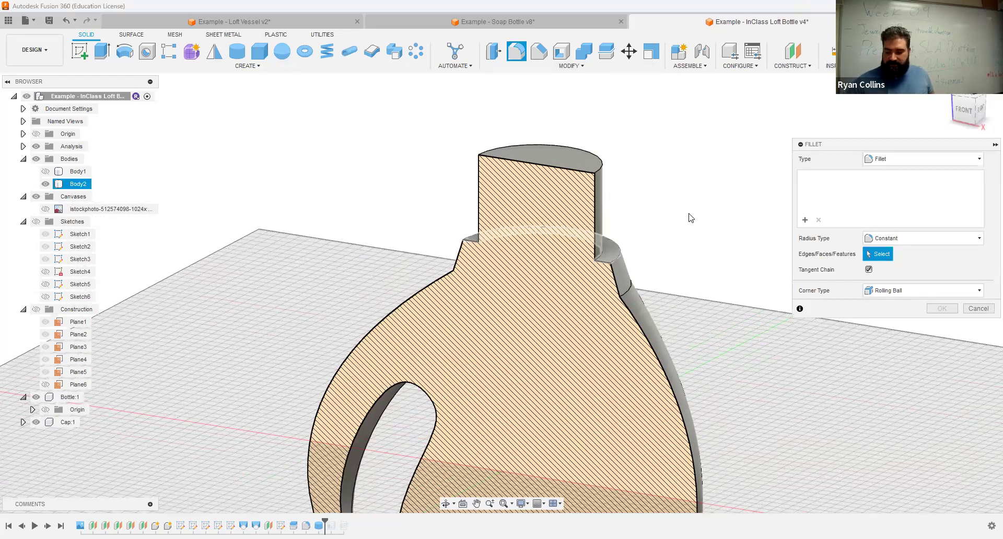
type("2")
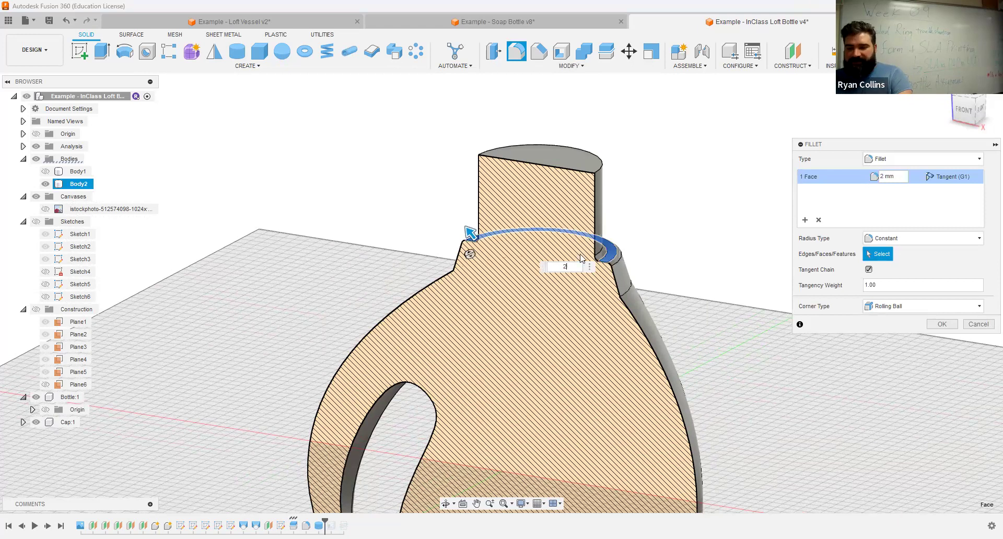
scroll(627, 254, "up", 3)
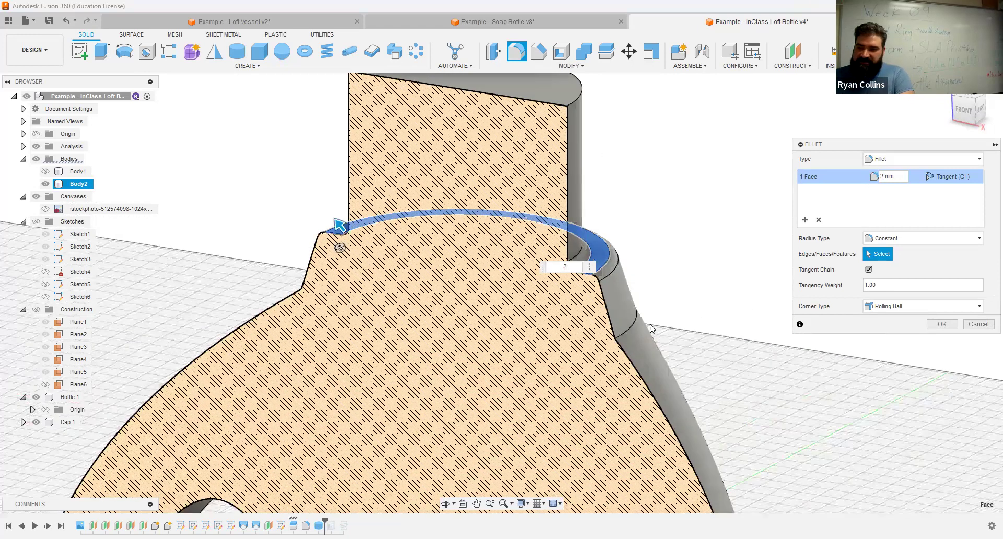
middle_click_drag(665, 255, 332, 265, "shift")
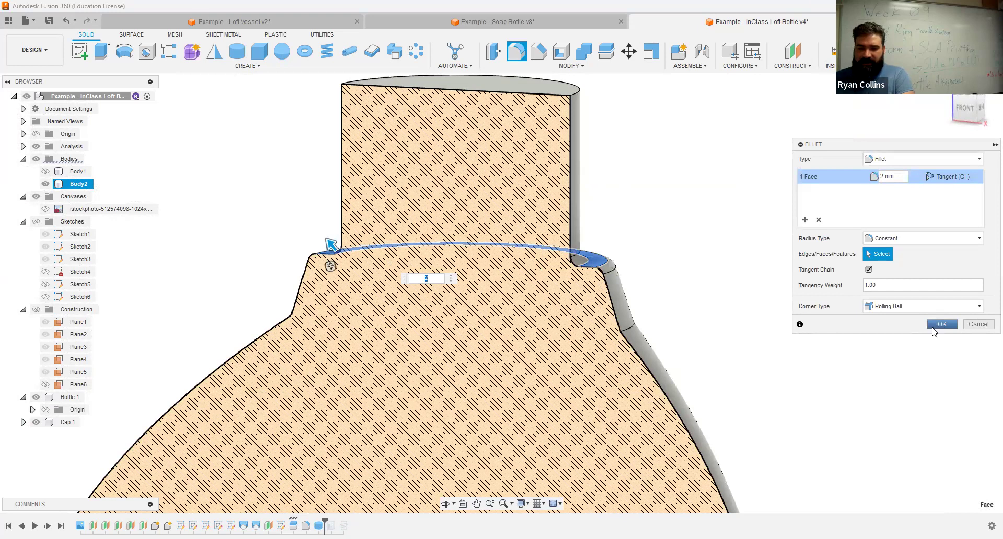
left_click(939, 325)
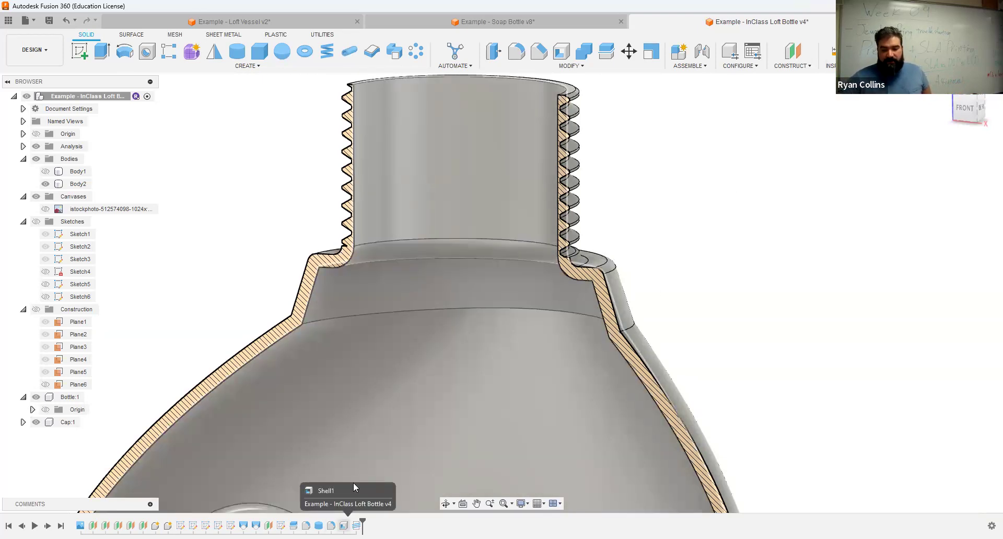
- Edit the Shell feature to set its inside thickness to 4 mm
right_click(343, 525)
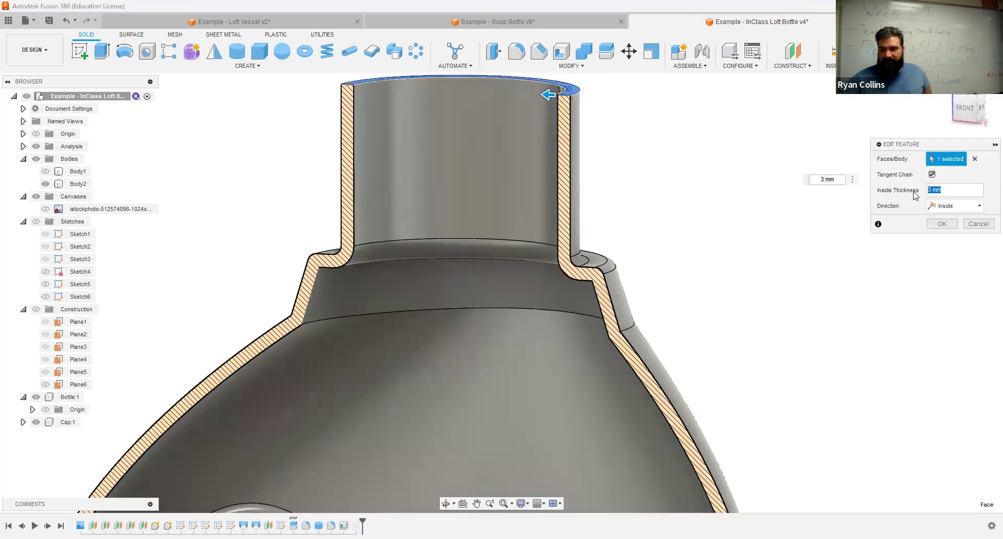
type("4")
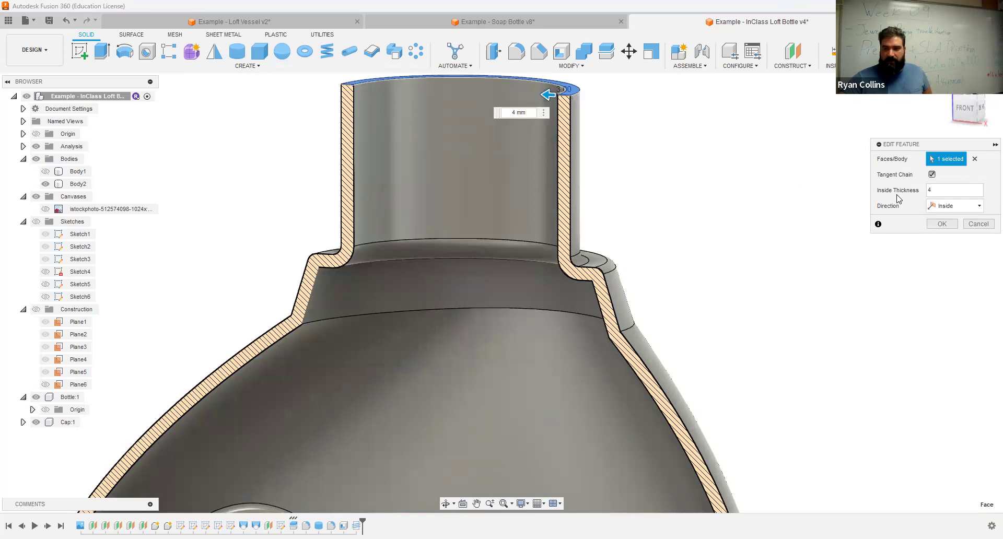
key("Return")
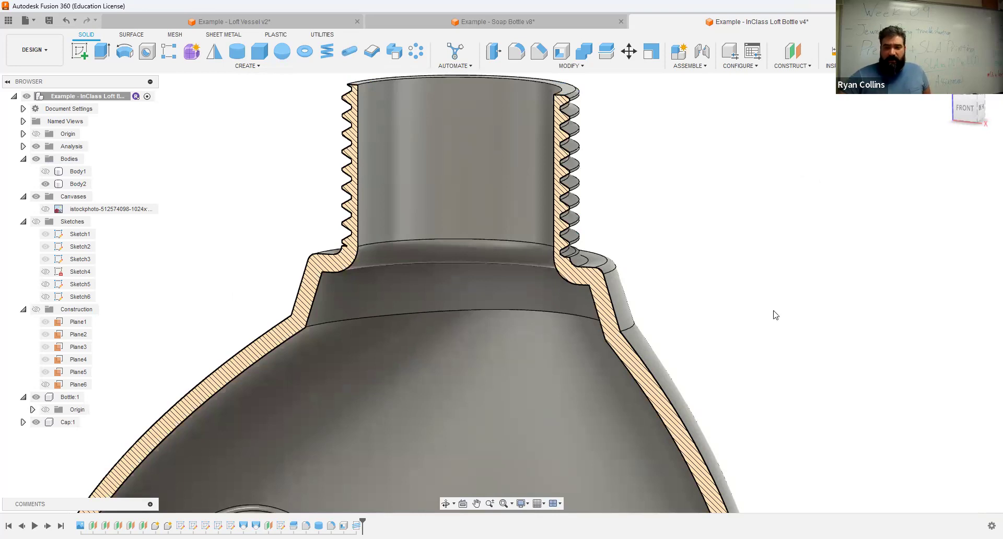
- Check the thicker walls in the section, hide the section analysis and fit the whole bottle in view
scroll(769, 315, "down", 5)
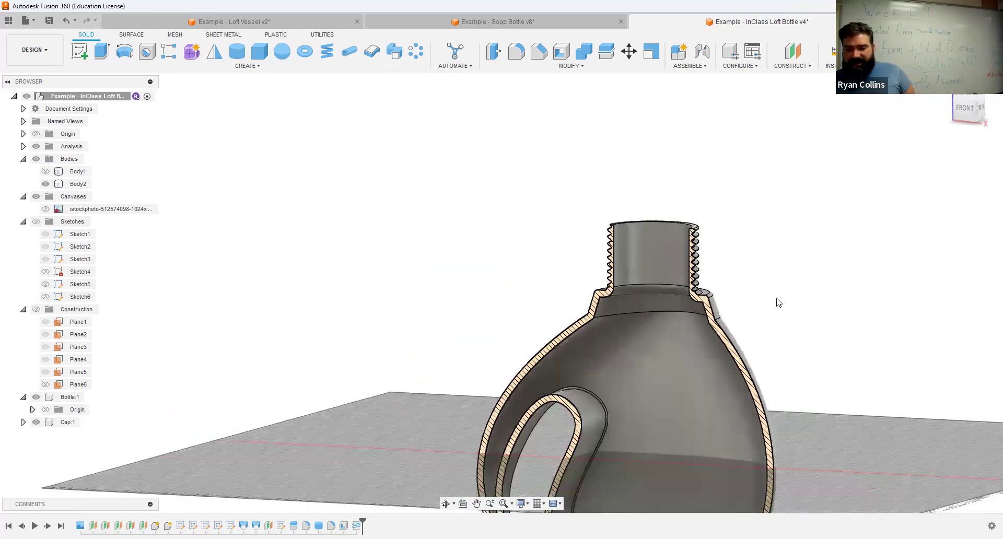
scroll(718, 225, "down", 4)
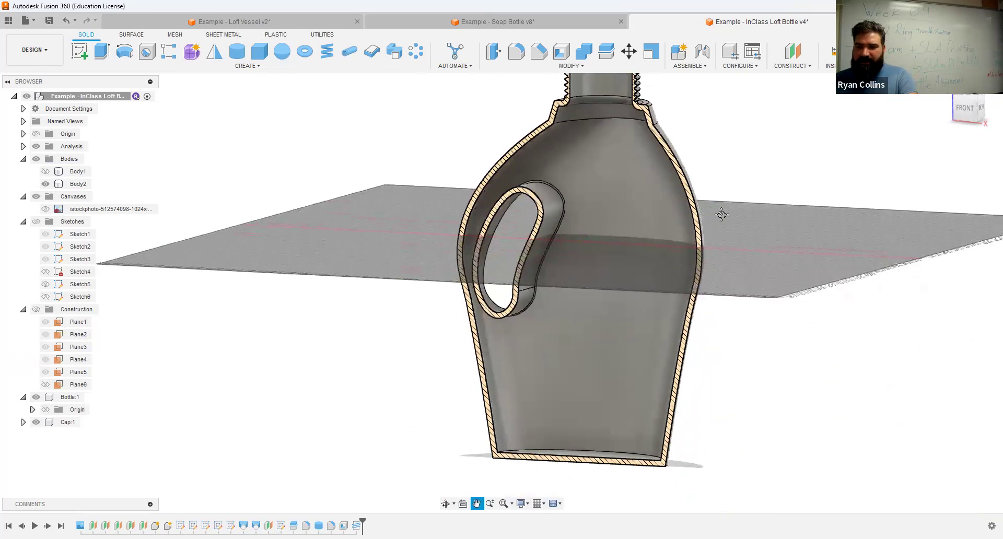
mouse_move(505, 260)
middle_mouse_down("shift")
mouse_move(606, 282)
mouse_move(520, 269)
middle_mouse_up("shift")
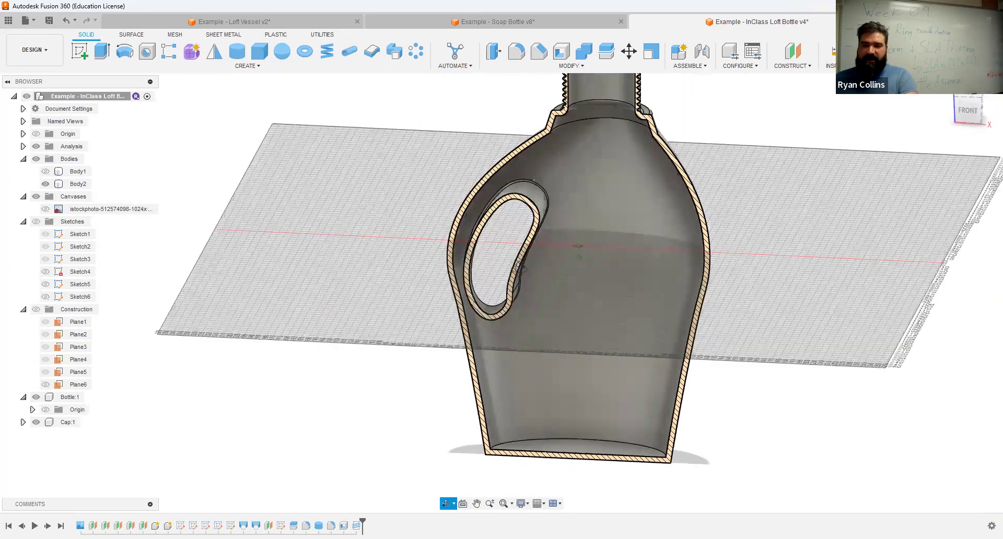
left_click(45, 184)
left_click(45, 184)
left_click(36, 147)
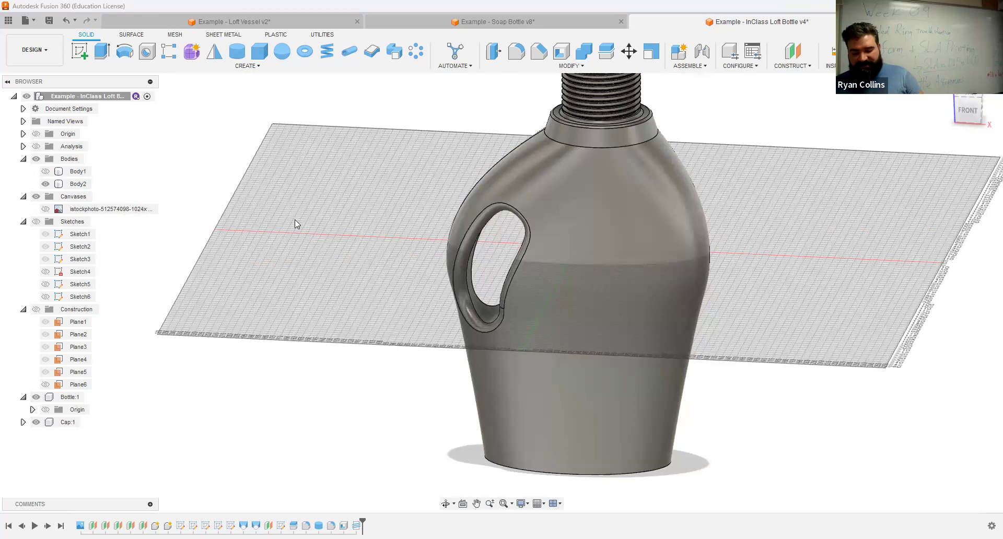
key("F6")
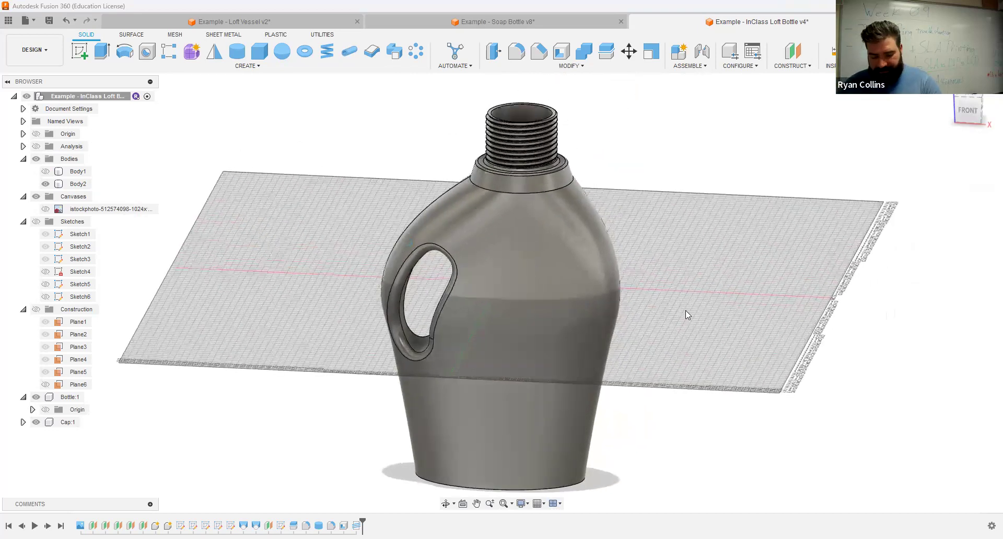
- Save the design with the version description "Threads and SHell"
key("ctrl+s")
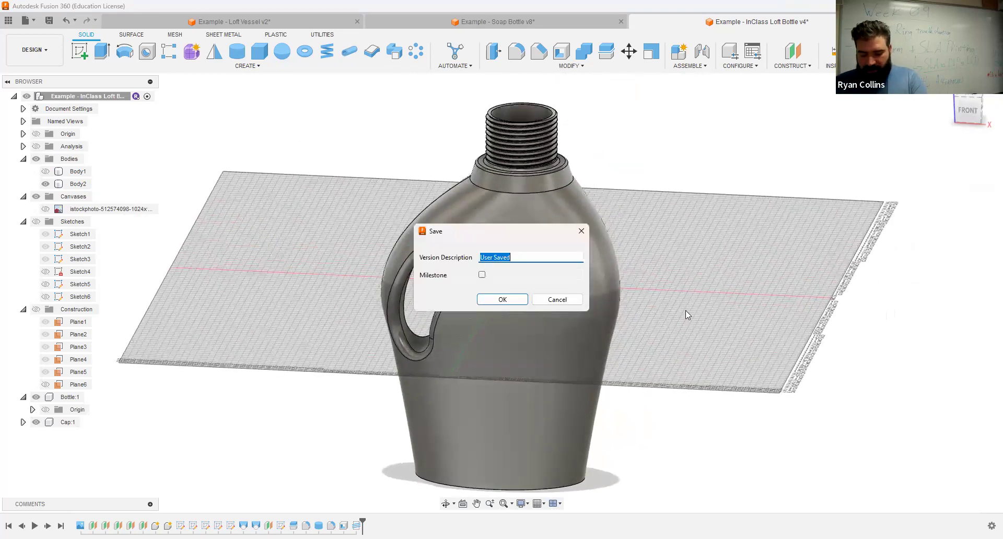
type("Threads and SHell")
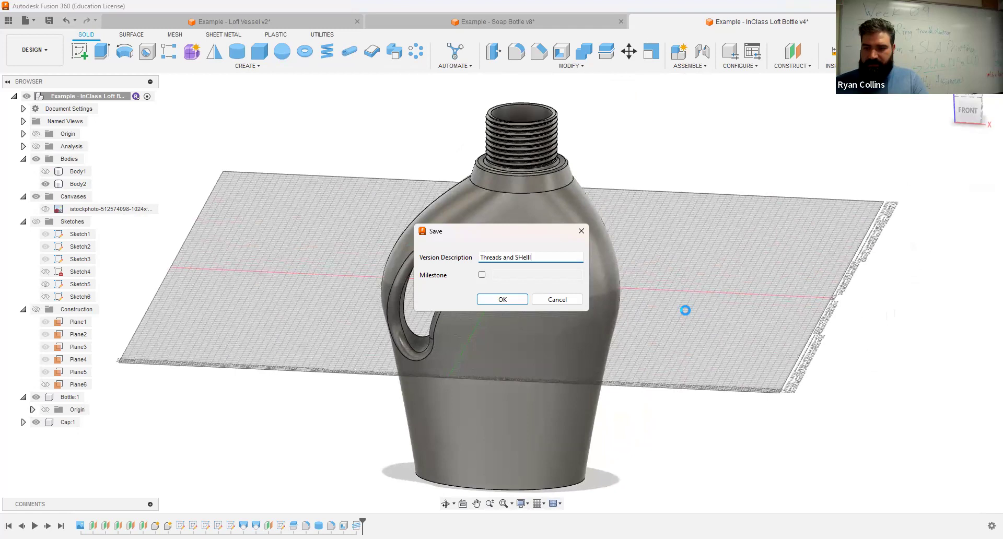
key("Return")
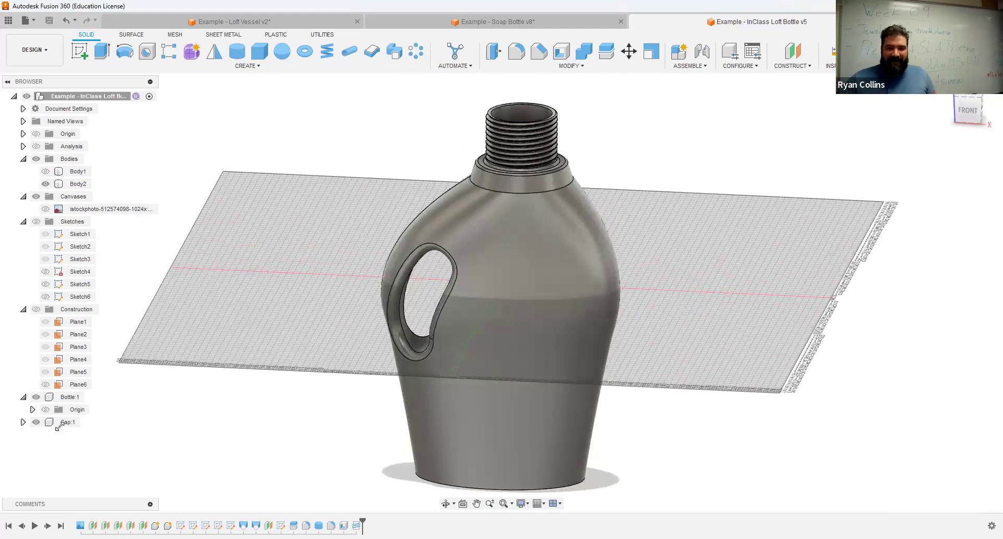
- Show the bottle reference image canvas and make the top-level component active
left_click(87, 423)
left_click(87, 423)
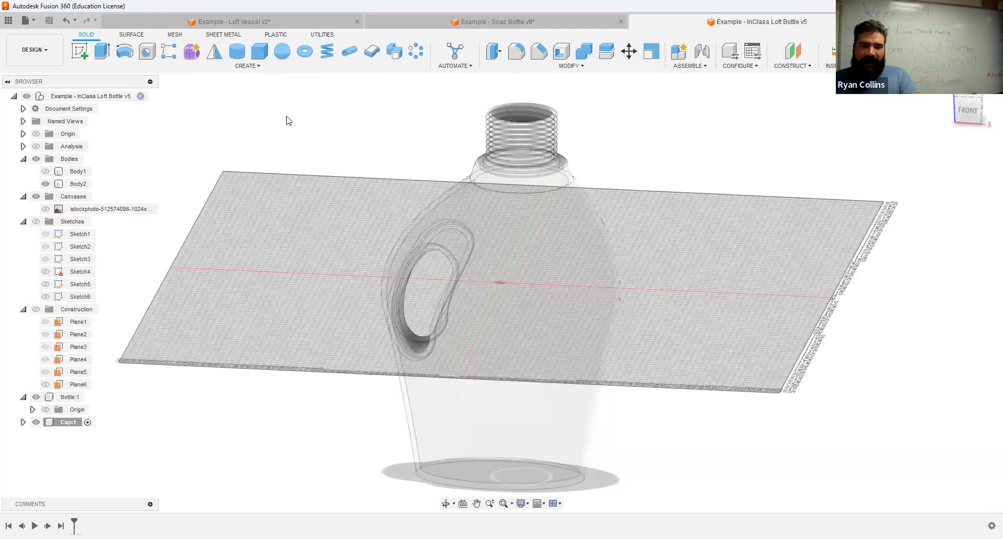
left_click(473, 173)
left_click(753, 174)
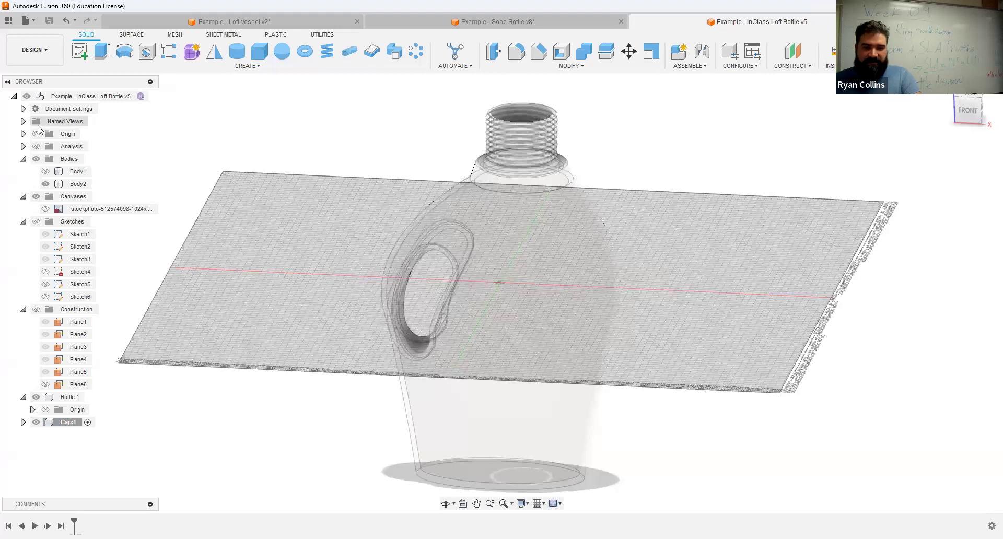
left_click(48, 212)
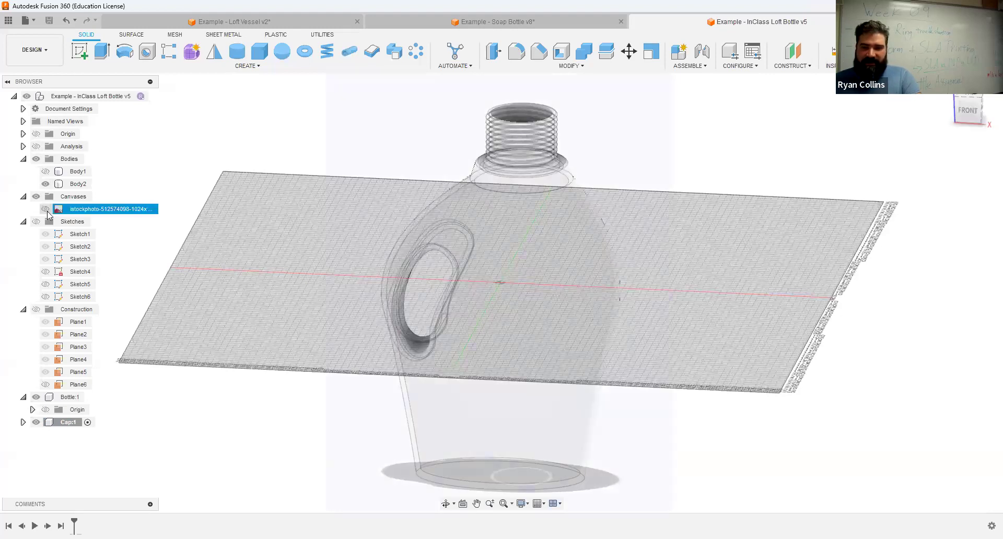
left_click(46, 210)
left_click(140, 97)
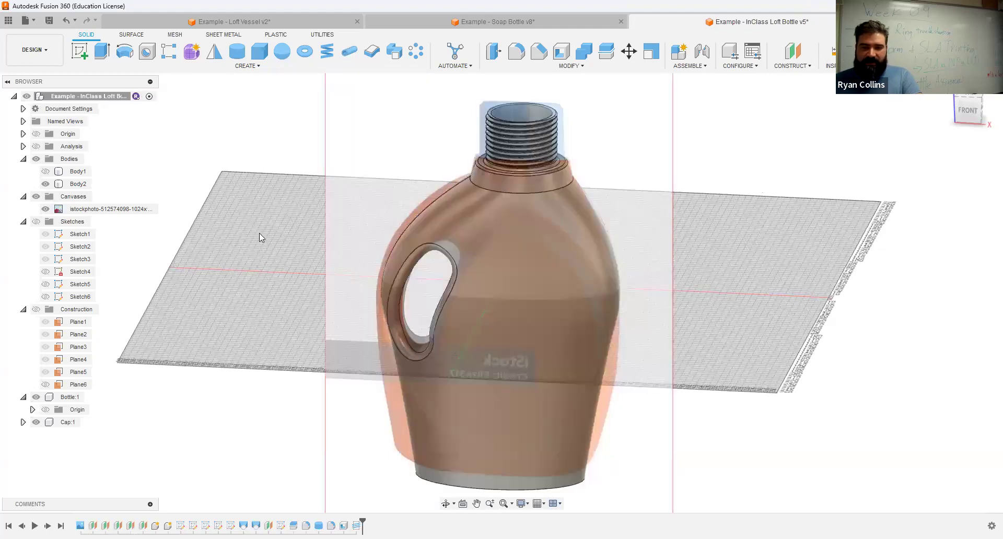
- Collapse the sketch and construction folders, hide the bodies and examine the reference image's cap from the front
left_click(24, 222)
left_click(24, 235)
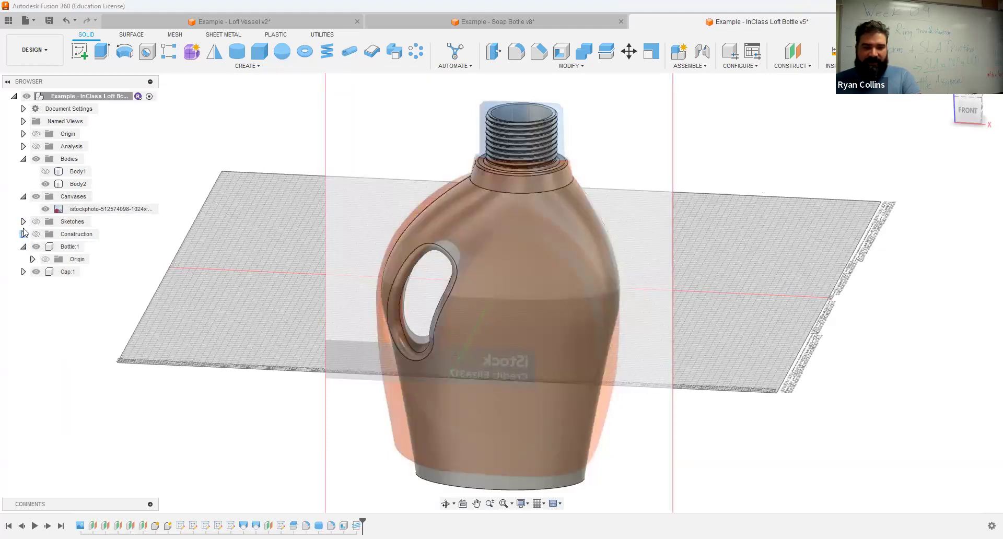
left_click(36, 159)
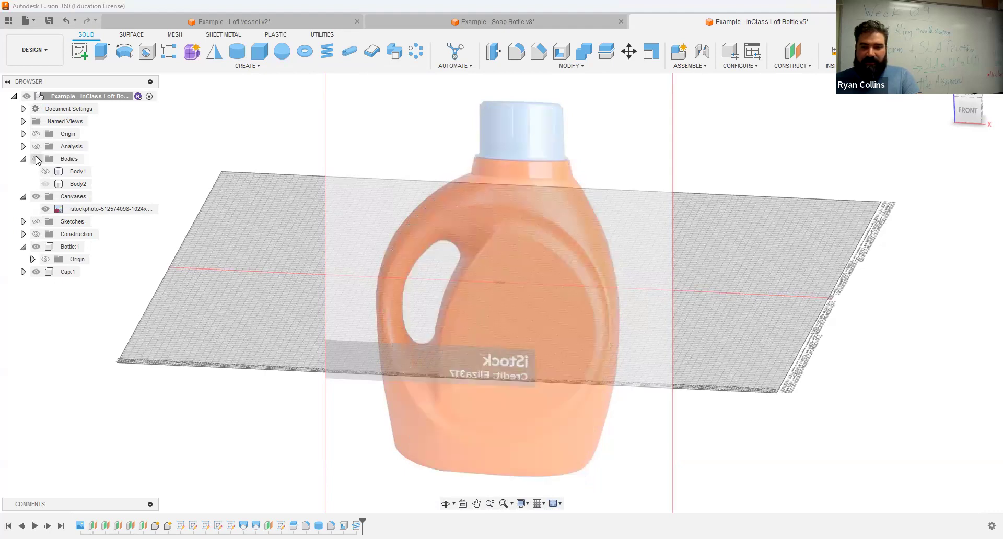
left_click(966, 111)
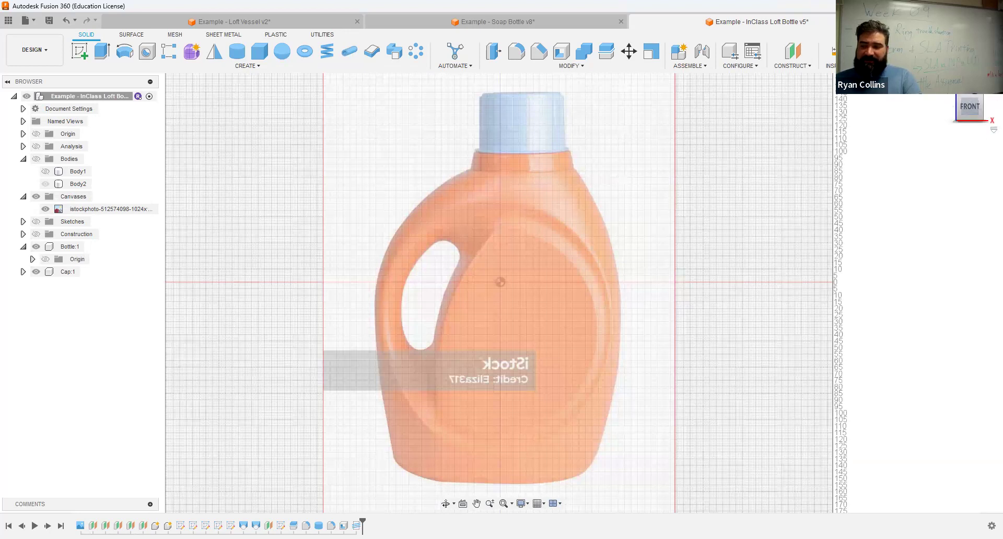
- Make the Cap component active and show the bottle's bodies over the reference image
left_click(83, 272)
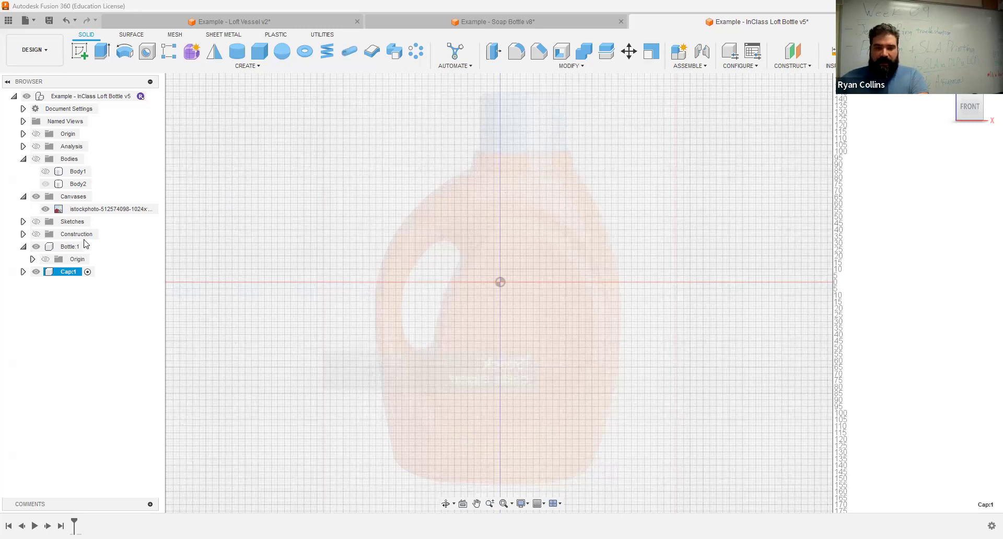
left_click(35, 160)
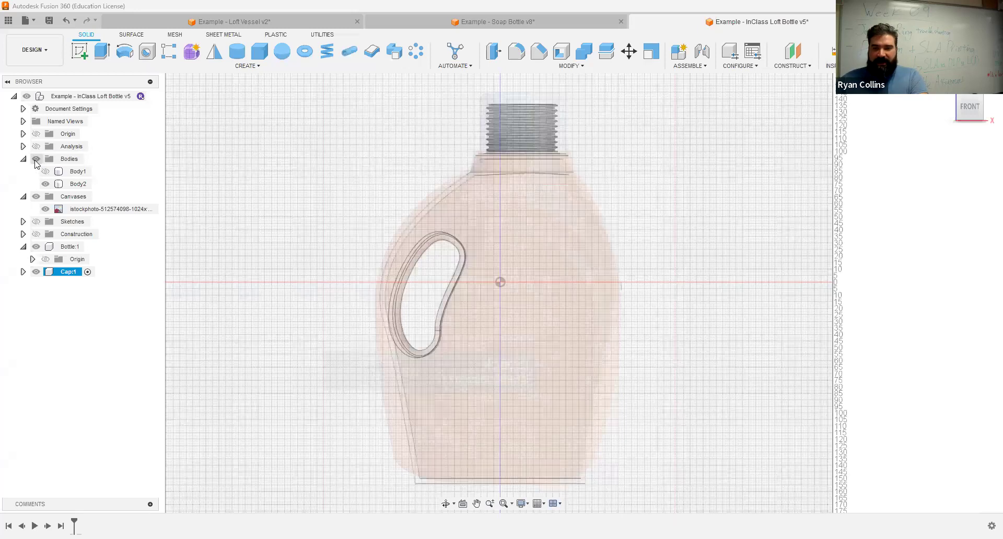
middle_click_drag(669, 154, 629, 186, "shift")
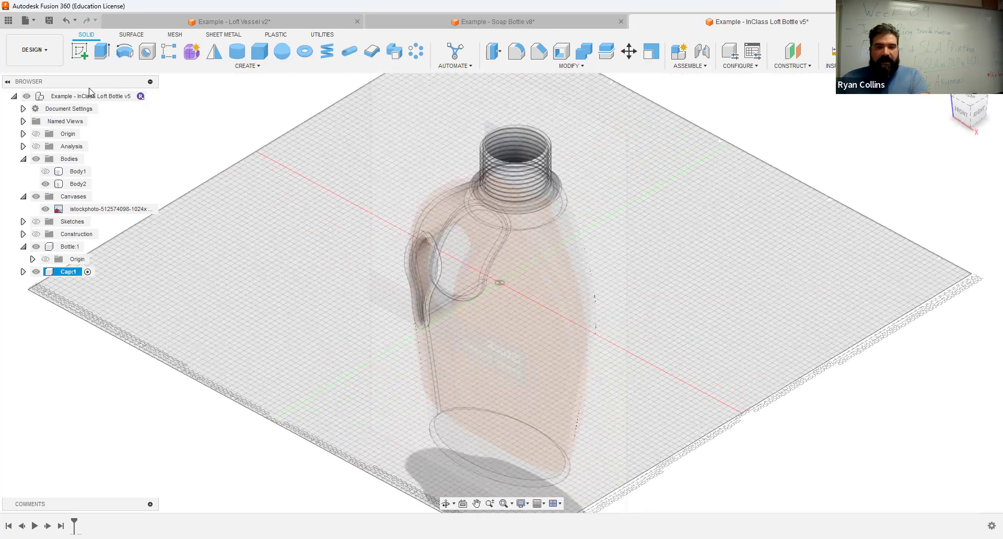
- Start a sketch on the top rim face of the bottle's threaded neck
left_click(81, 52)
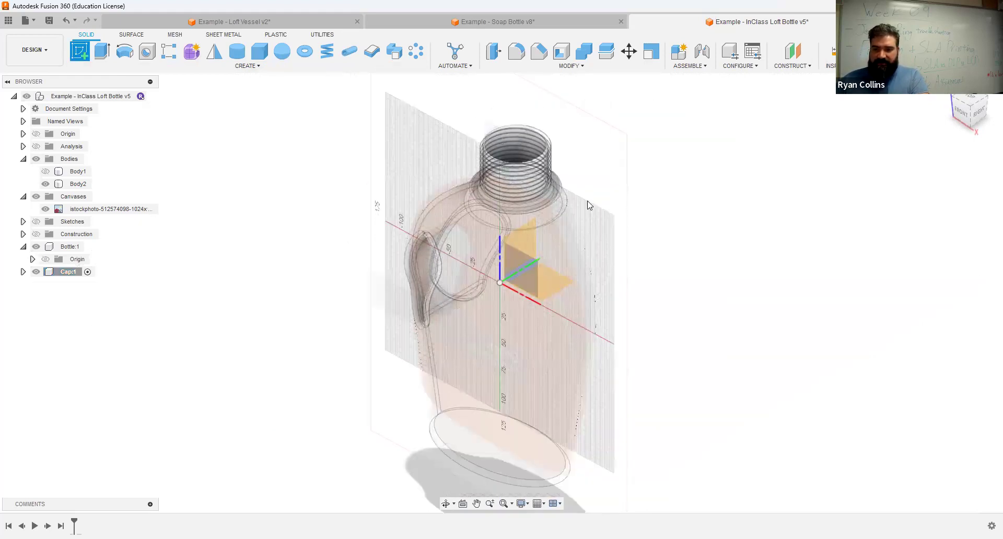
scroll(554, 129, "up", 10)
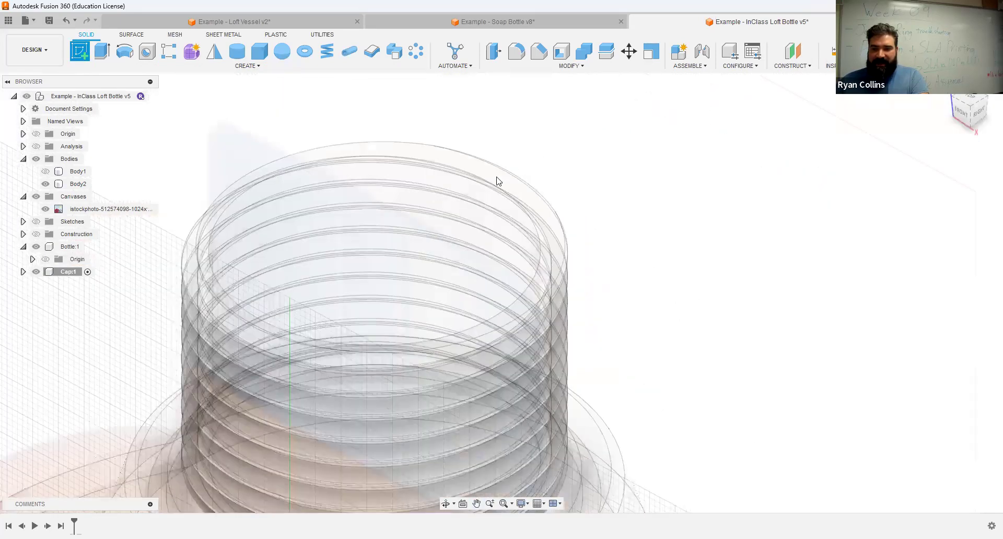
key("Escape")
left_click(497, 181)
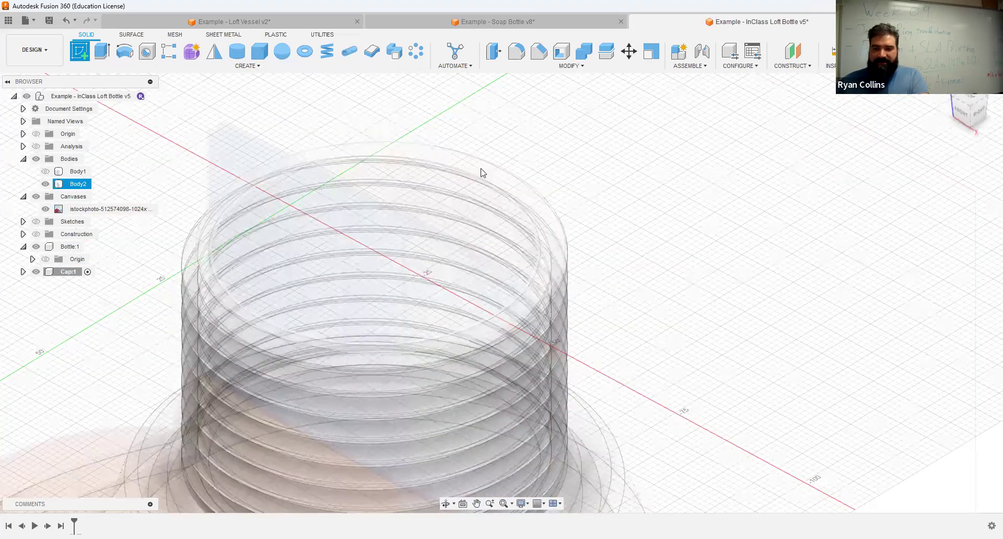
left_click(482, 172)
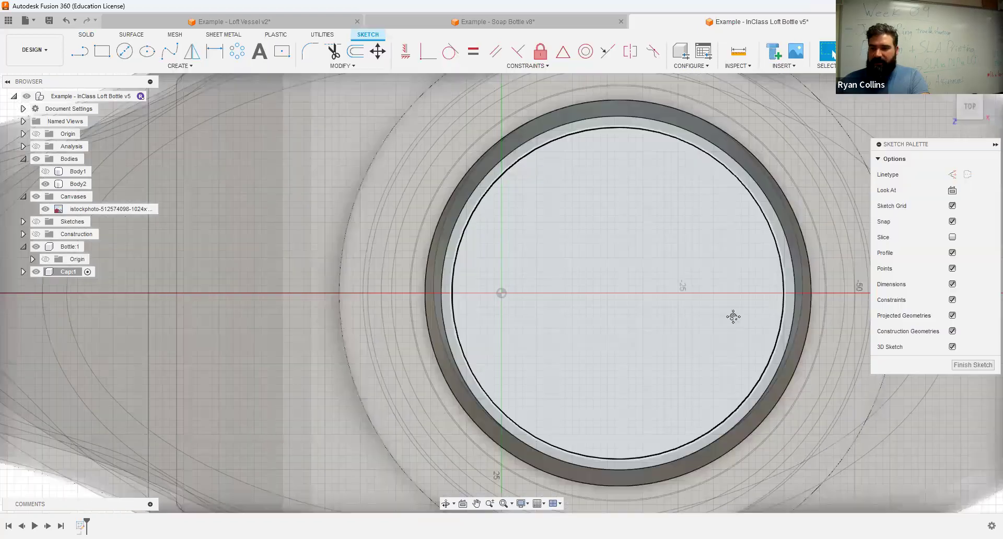
- Draw a 55 mm diameter circle centred on the bottle neck
scroll(548, 255, "down", 3)
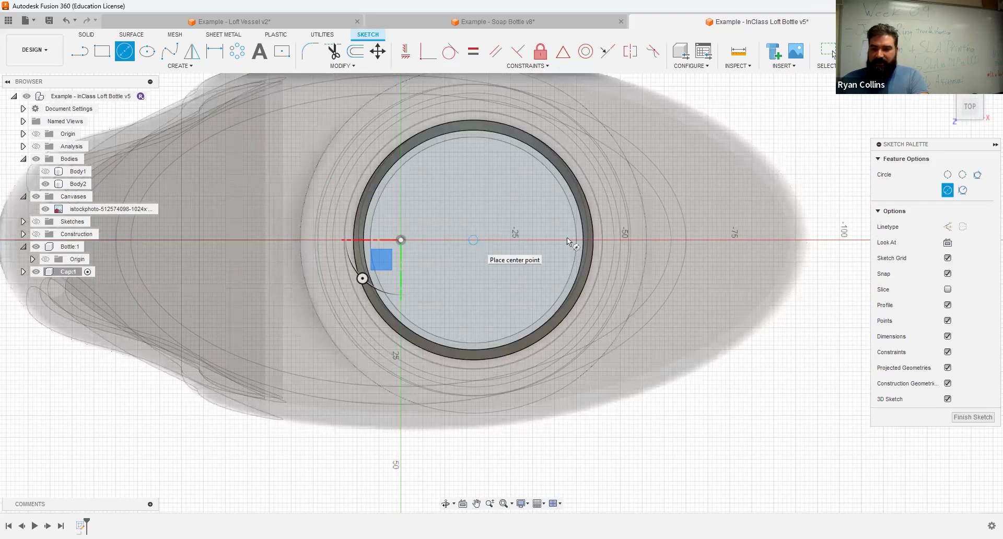
left_click(473, 239)
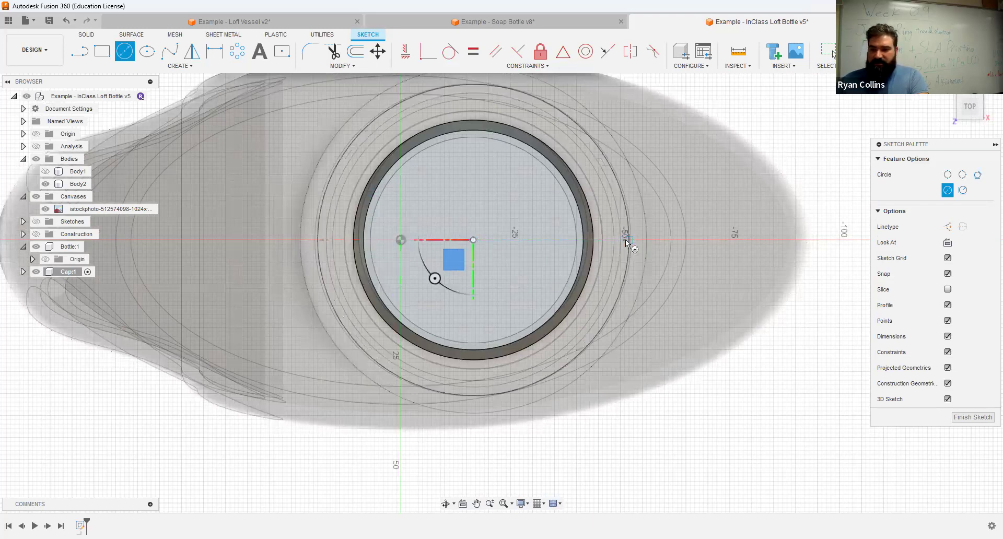
mouse_move(625, 234)
middle_mouse_down("shift")
mouse_move(632, 176)
mouse_move(531, 319)
mouse_move(525, 393)
mouse_move(518, 276)
middle_mouse_up("shift")
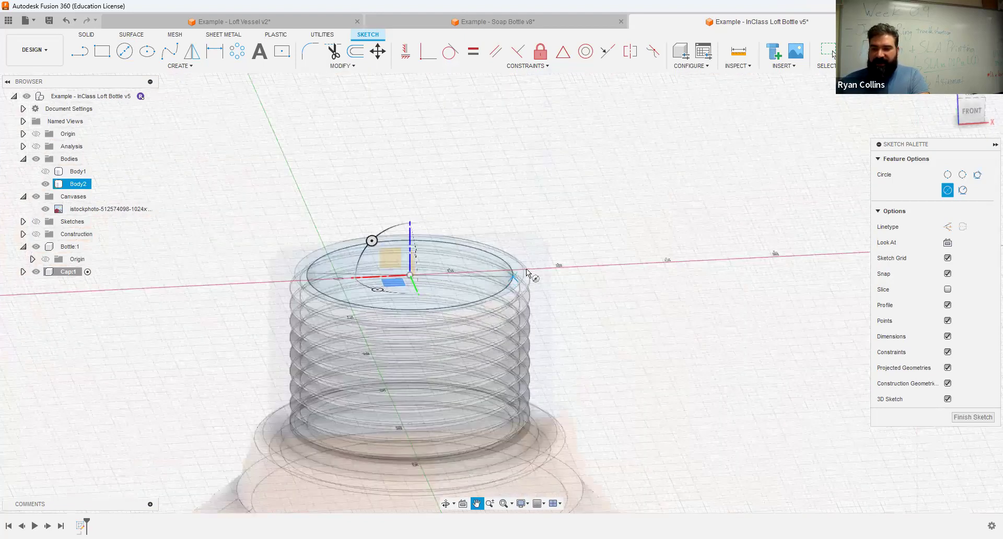
type("55")
key("Tab")
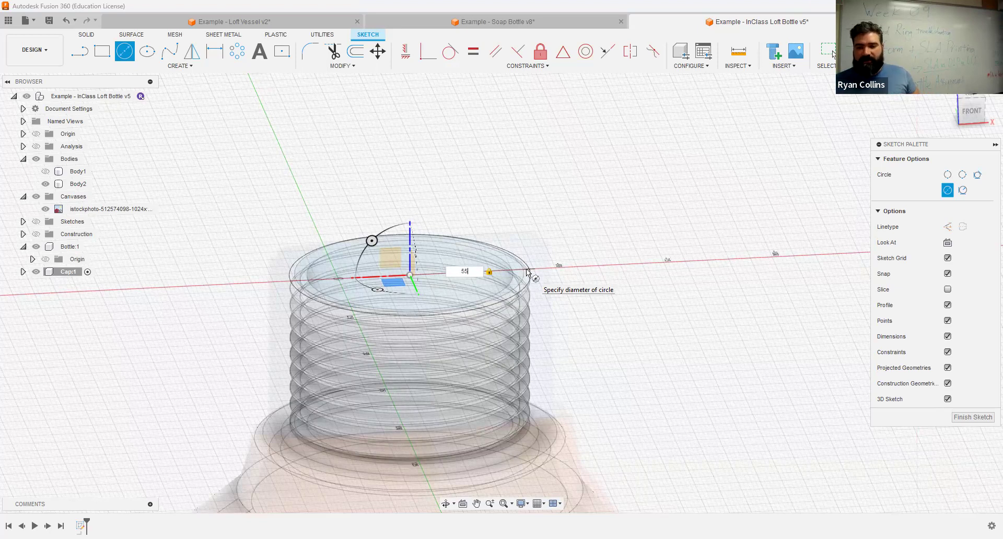
key("Return")
left_click(125, 56)
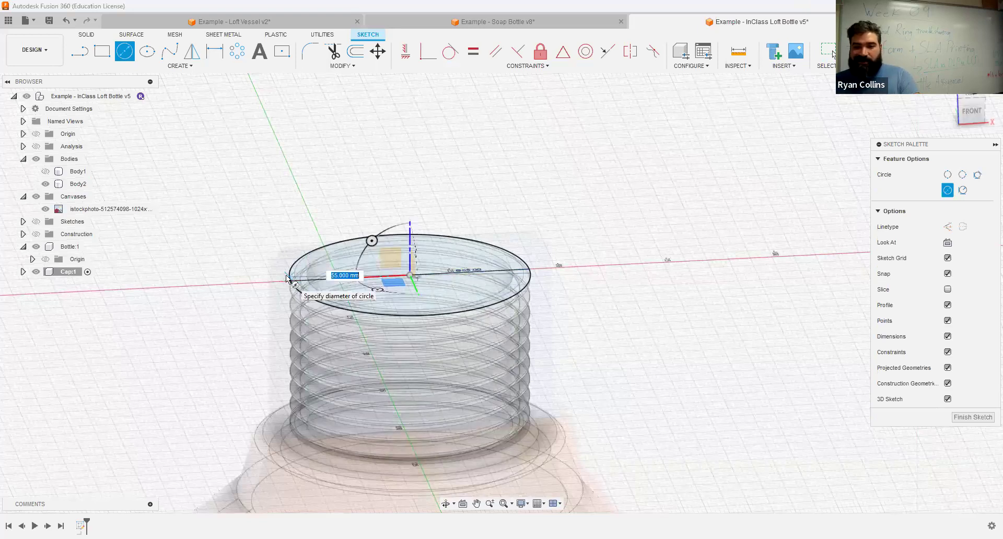
key("Escape")
- Offset the 55 mm circle outward by 5 mm and finish the sketch
left_click(358, 61)
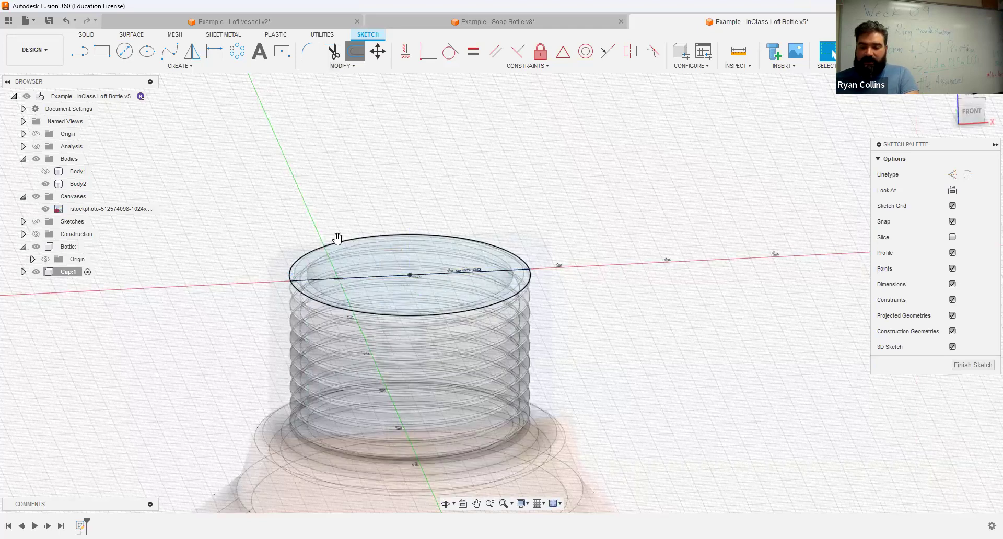
left_click(336, 238)
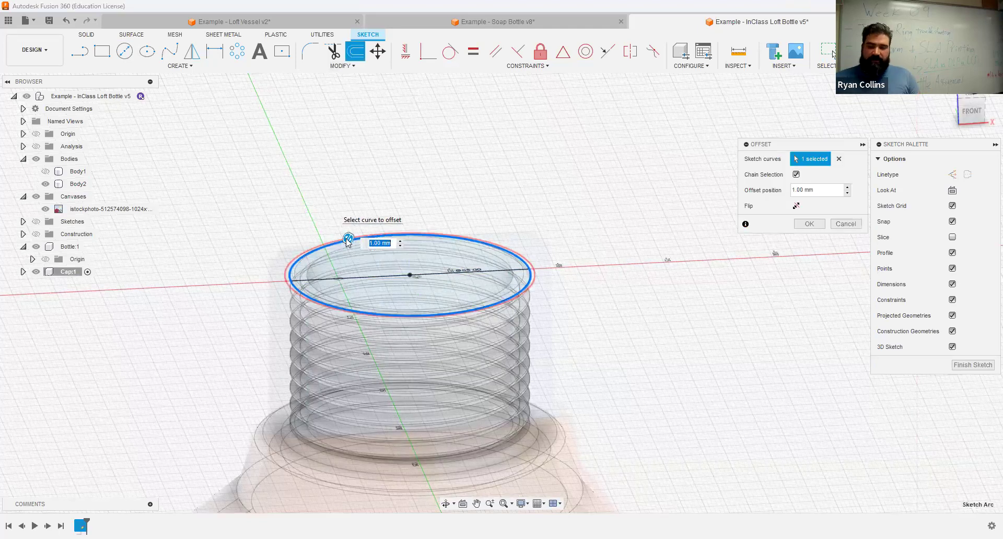
type("5")
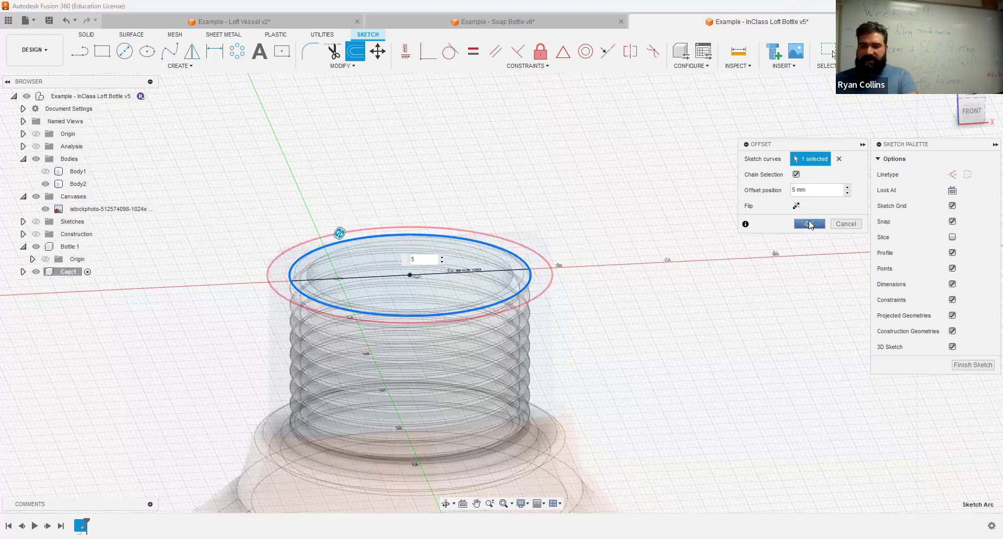
key("Return")
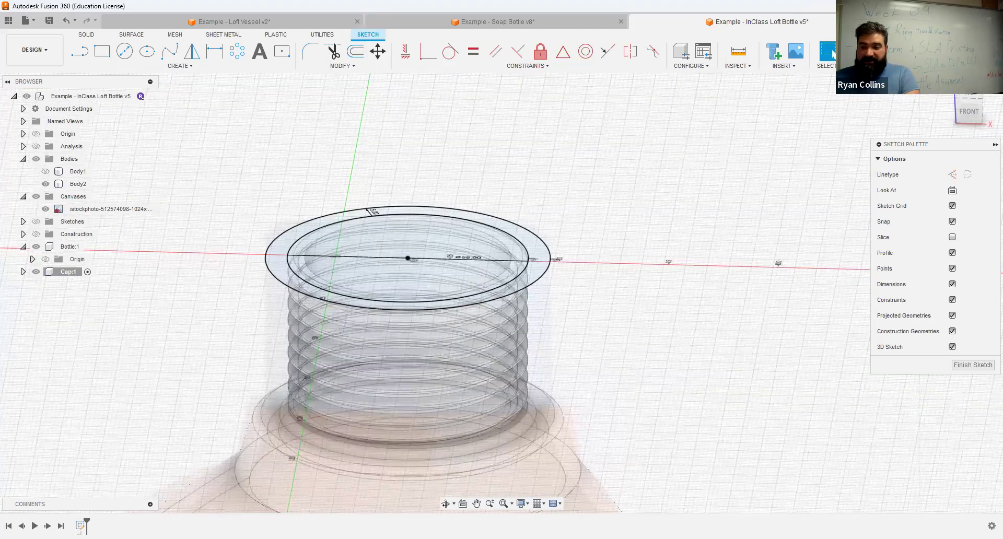
left_click(833, 52)
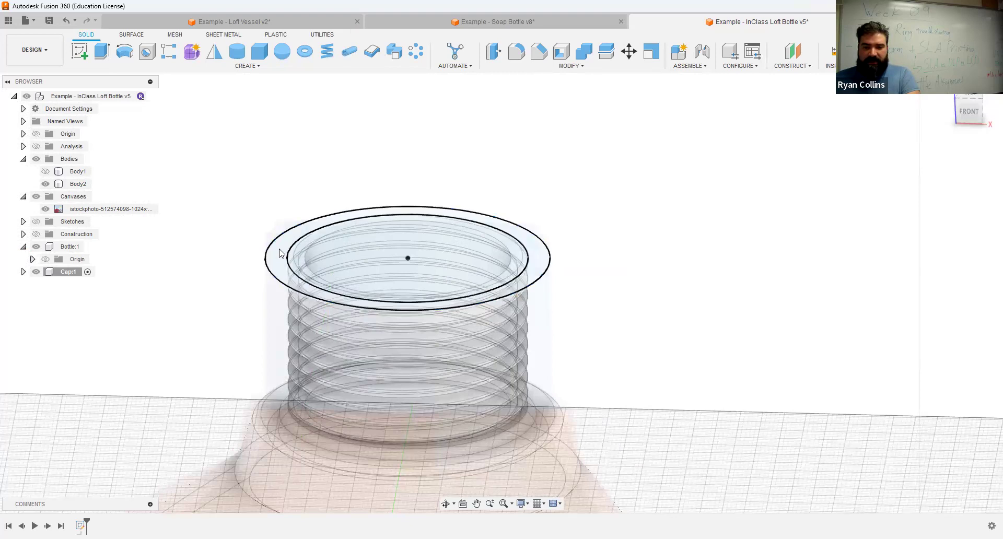
left_click(103, 51)
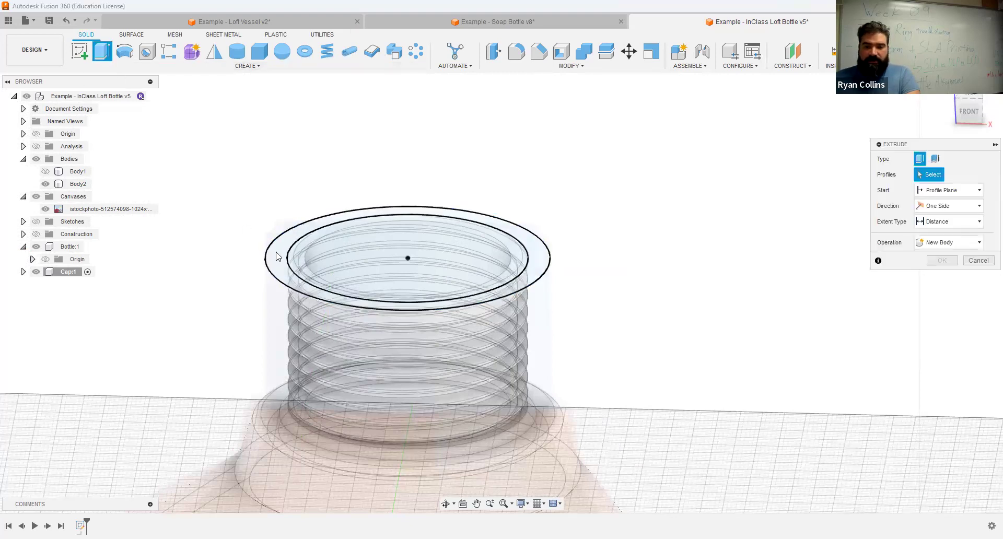
left_click(407, 243)
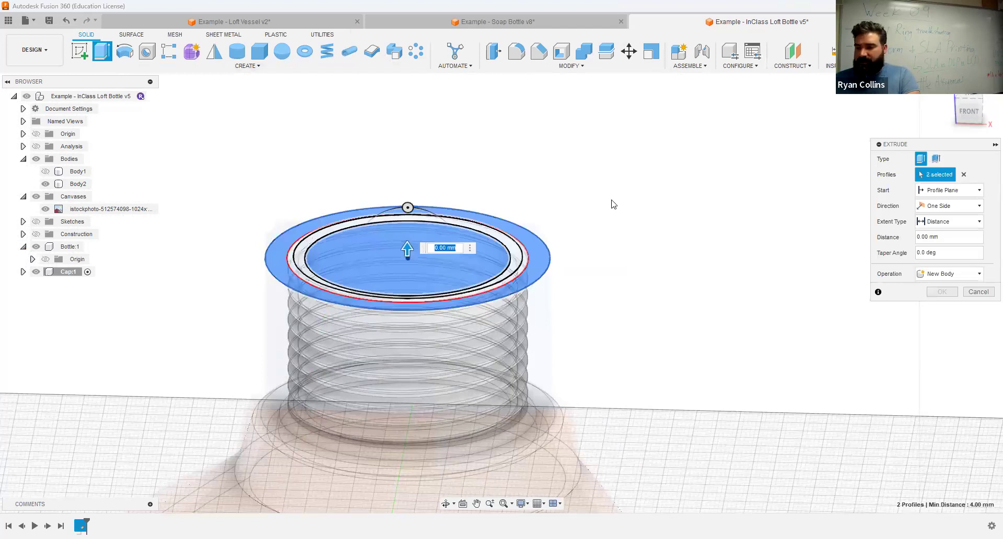
key("Escape")
- Hide the bottle's bodies so only the cap sketch and reference image remain in view
left_click(63, 159)
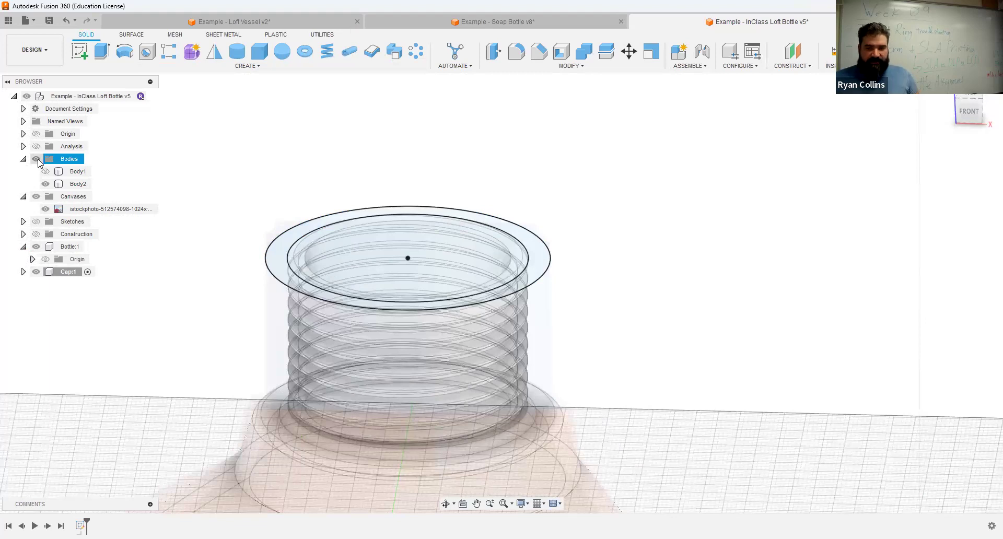
left_click(35, 159)
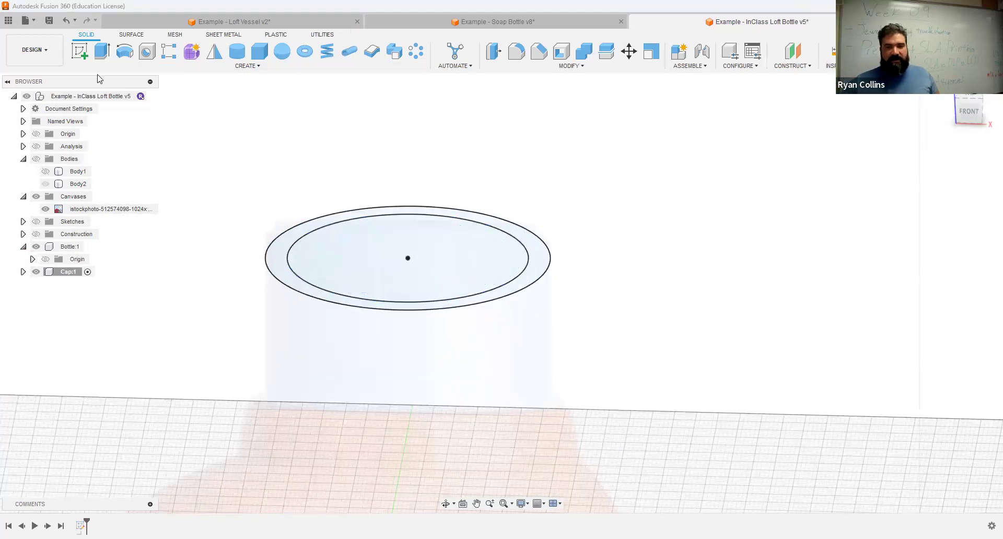
left_click(105, 56)
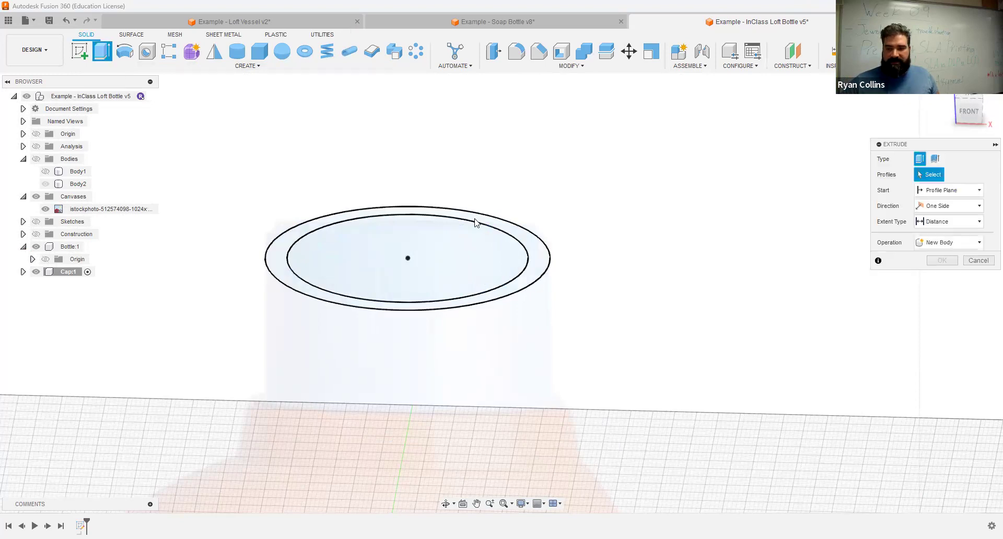
left_click(510, 269)
left_click(520, 277)
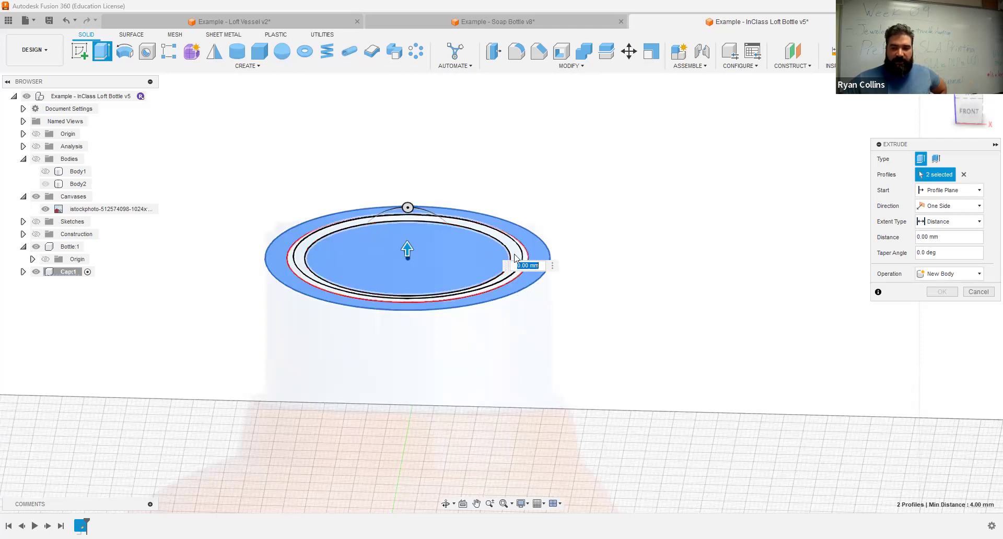
left_click(968, 112)
left_click_drag(188, 411, 555, 438)
middle_click_drag(454, 320, 438, 347, "shift")
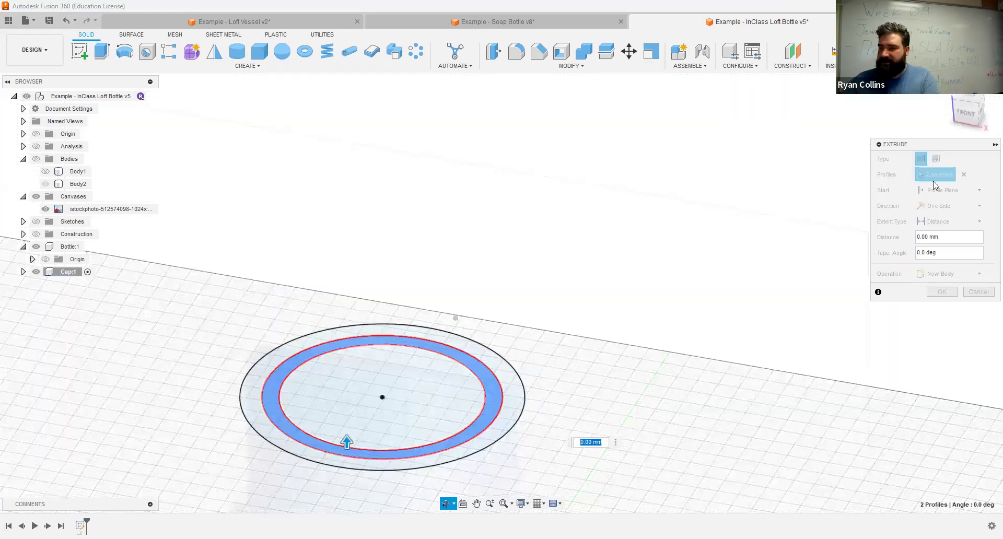
- Begin extruding all four profiles inside the outer cap circle upward by 8 mm
key("e")
left_click(964, 108)
left_click_drag(117, 412, 460, 441)
middle_click_drag(465, 350, 463, 369, "shift")
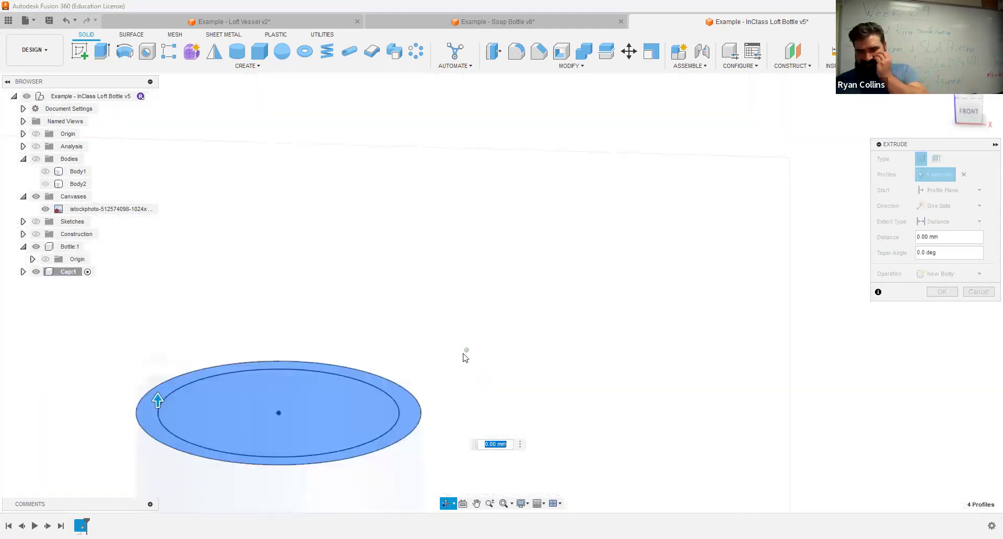
middle_click_drag(488, 347, 613, 253)
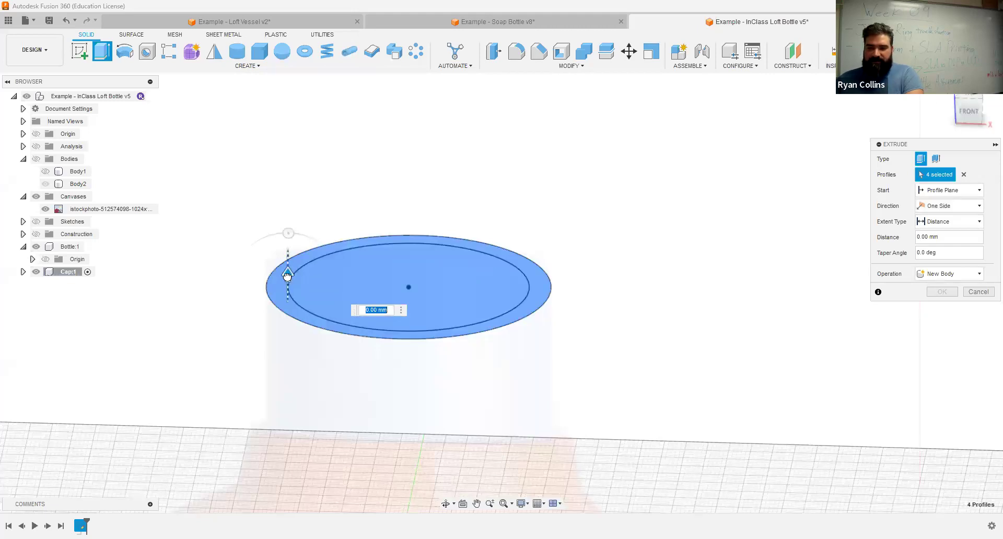
type("8")
mouse_move(675, 266)
middle_mouse_down("shift")
mouse_move(681, 244)
mouse_move(667, 263)
middle_mouse_up("shift")
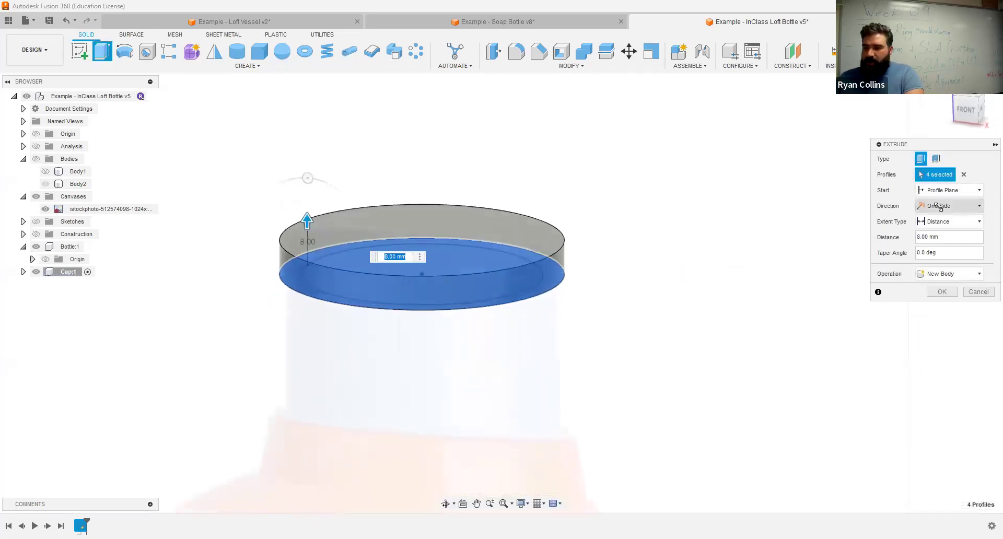
- Make the cap extrusion two-sided, extend it 34 mm downward to the cap's lower edge in the image, and create it as a new body
left_click(939, 207)
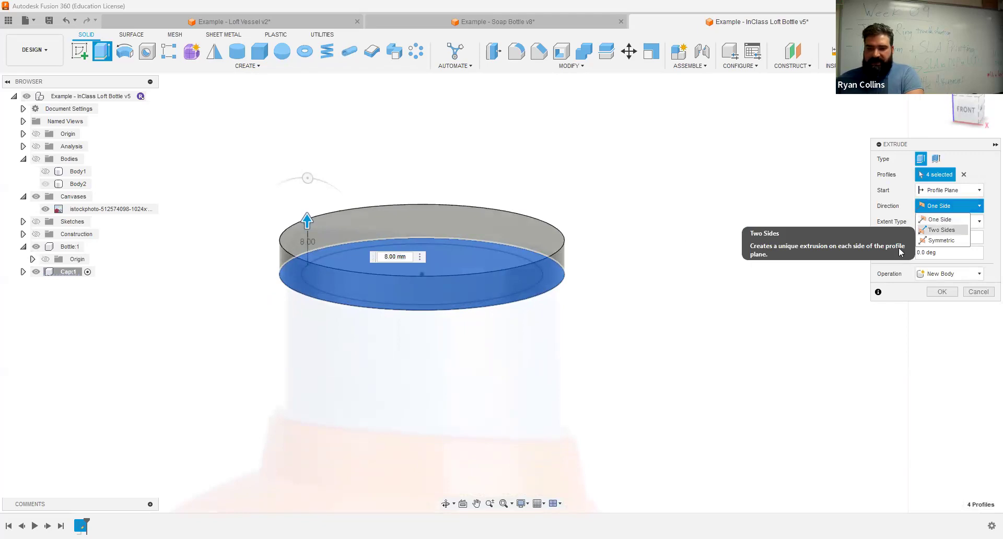
left_click(940, 233)
left_click_drag(307, 277, 295, 411)
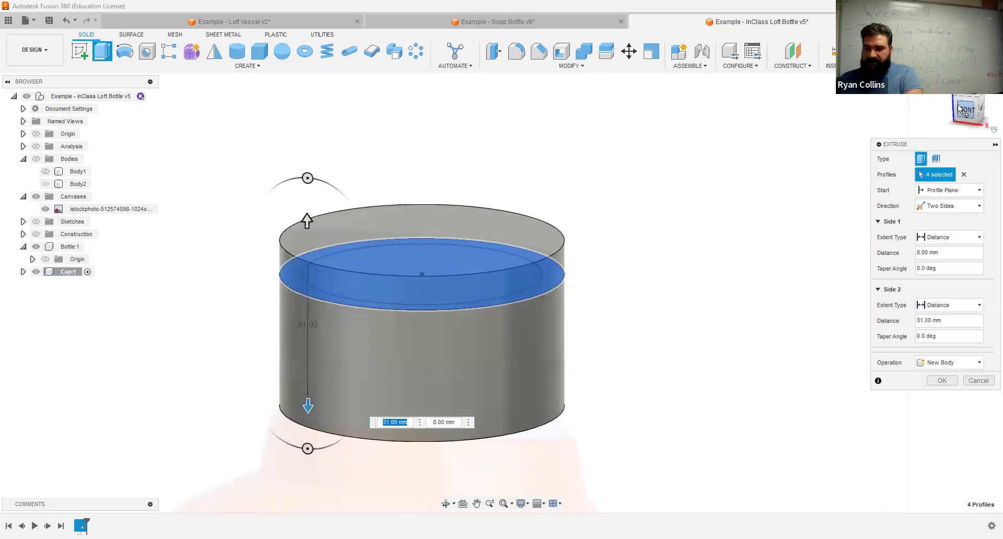
left_click(961, 110)
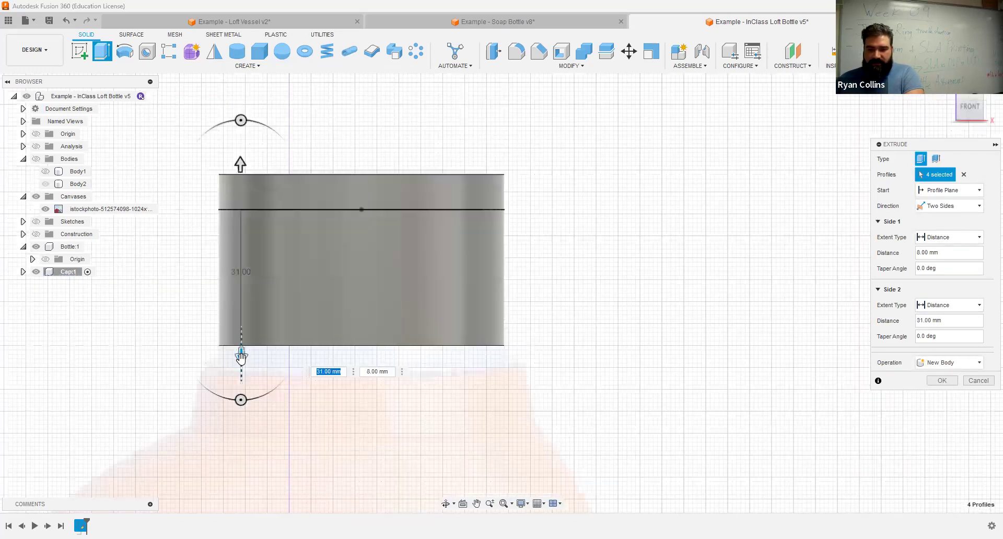
left_click_drag(239, 386, 219, 361)
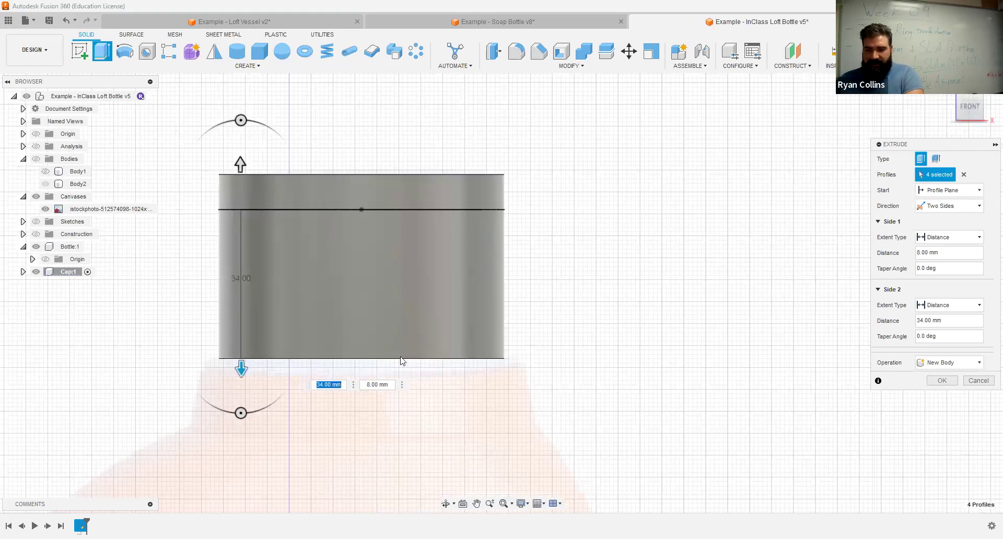
left_click(949, 380)
- Start a cylinder centred on the cap's underside face with a diameter of 73 mm
mouse_move(681, 381)
middle_mouse_down("shift")
mouse_move(674, 362)
mouse_move(661, 383)
mouse_move(679, 382)
mouse_move(674, 391)
mouse_move(674, 374)
middle_mouse_up("shift")
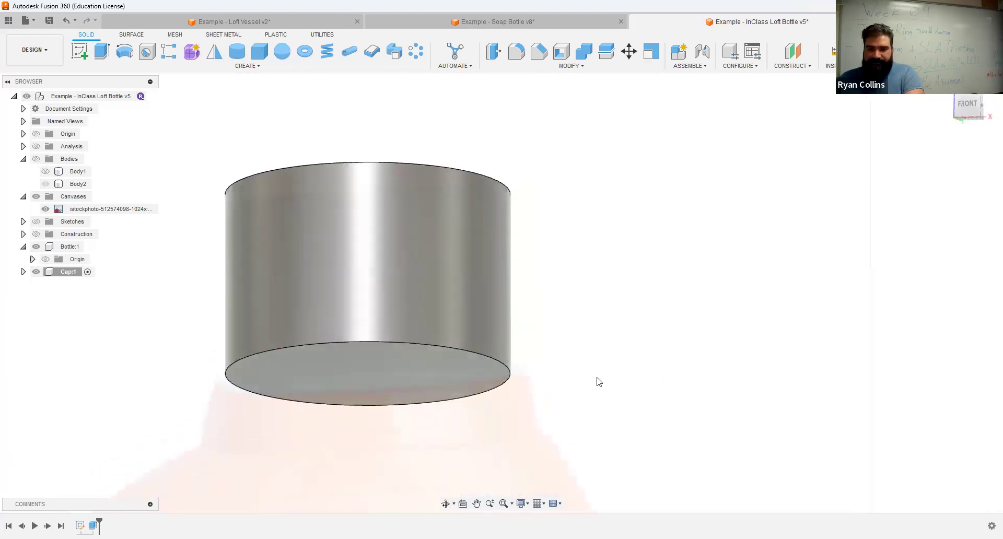
left_click(237, 51)
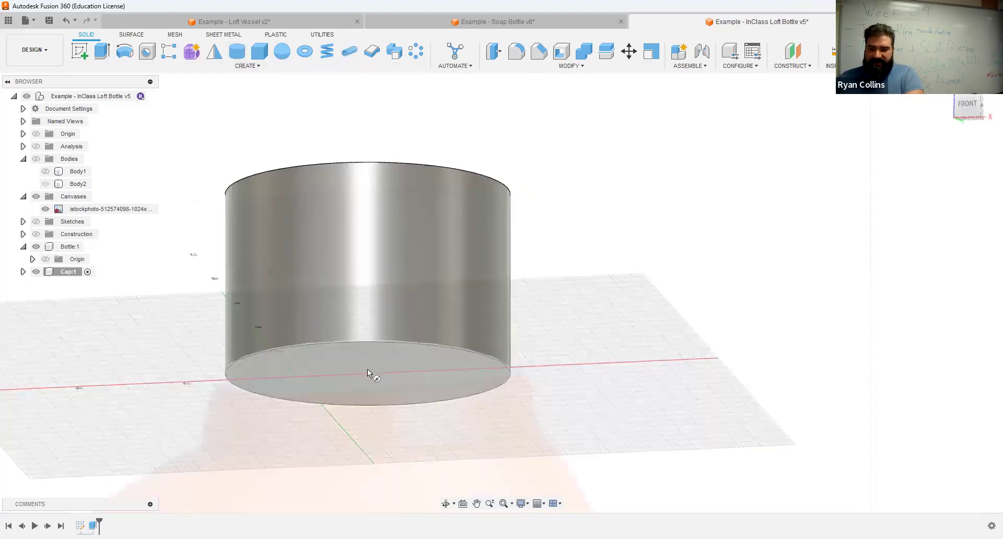
left_click(366, 372)
left_click(368, 374)
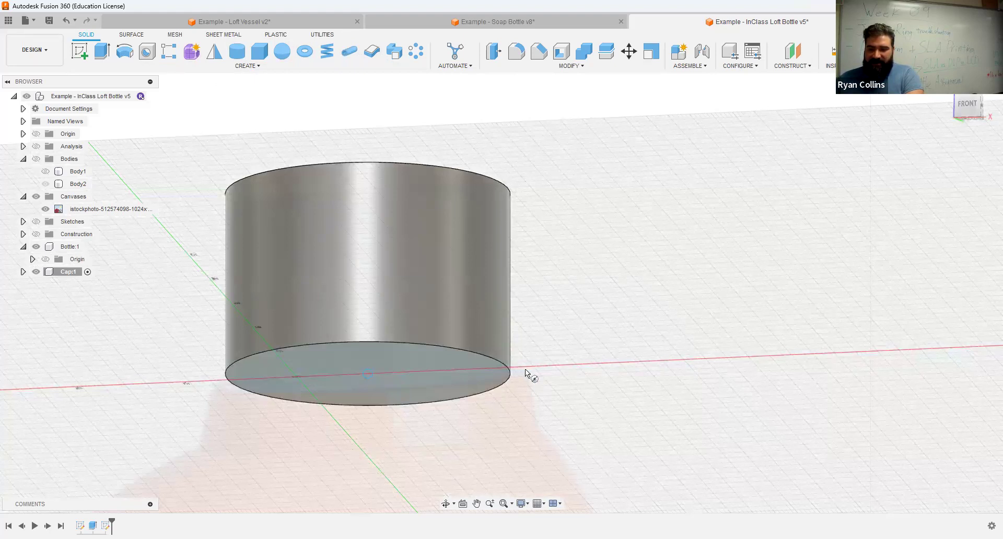
left_click(525, 368)
middle_click_drag(525, 369, 528, 382, "shift")
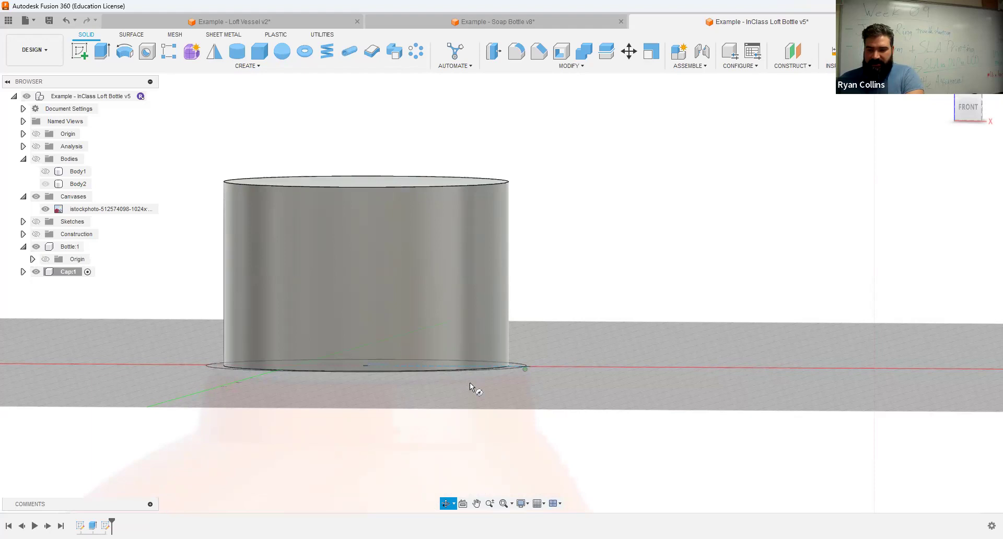
- Show the bottle's bodies for reference, set the cylinder's height to 4 mm downward, and join it to the cap as a flange
left_click(968, 107)
left_click_drag(311, 397, 310, 413)
left_click(36, 160)
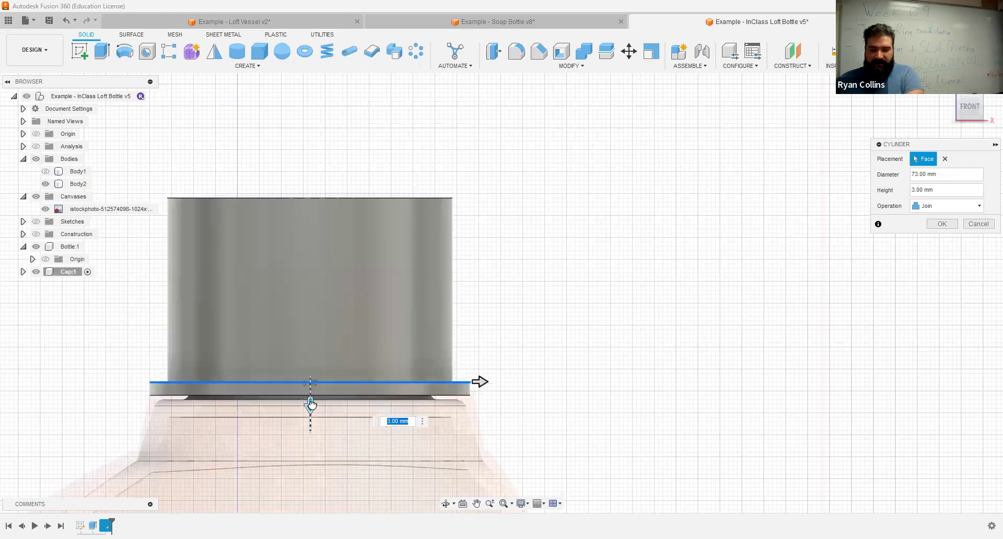
left_click_drag(310, 410, 310, 411)
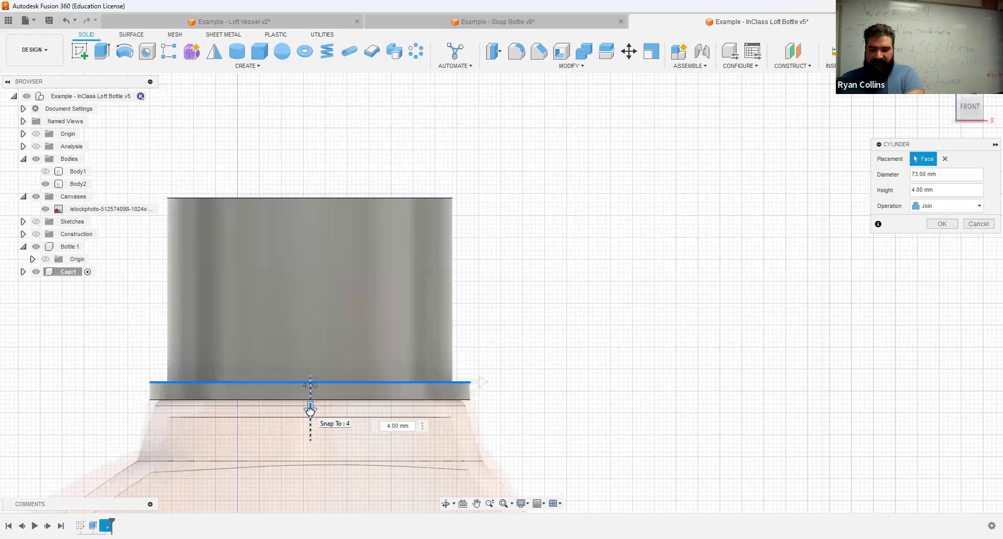
left_click_drag(310, 410, 310, 411)
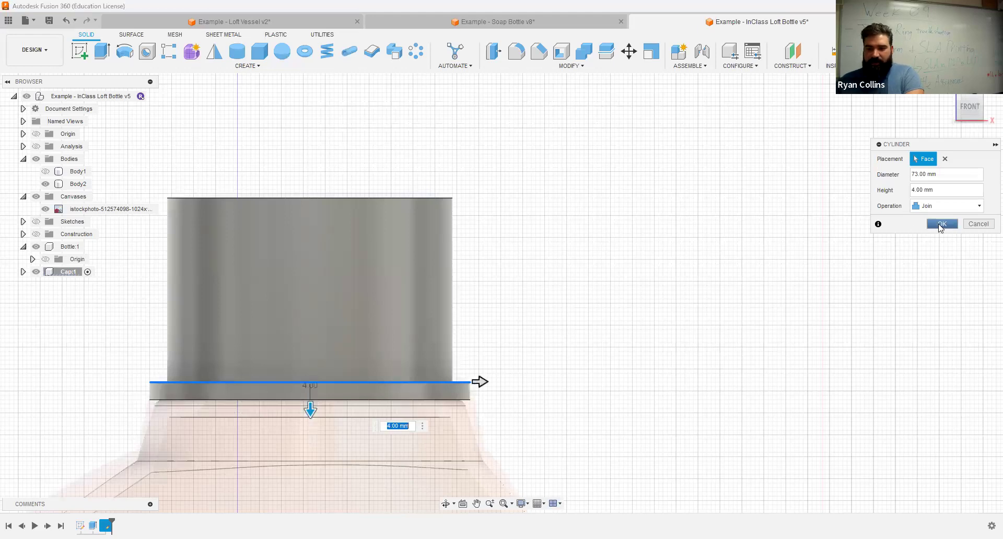
left_click(940, 224)
- Hide the bottle's bodies again to expose the underside of the cap
middle_click_drag(627, 318, 605, 291, "shift")
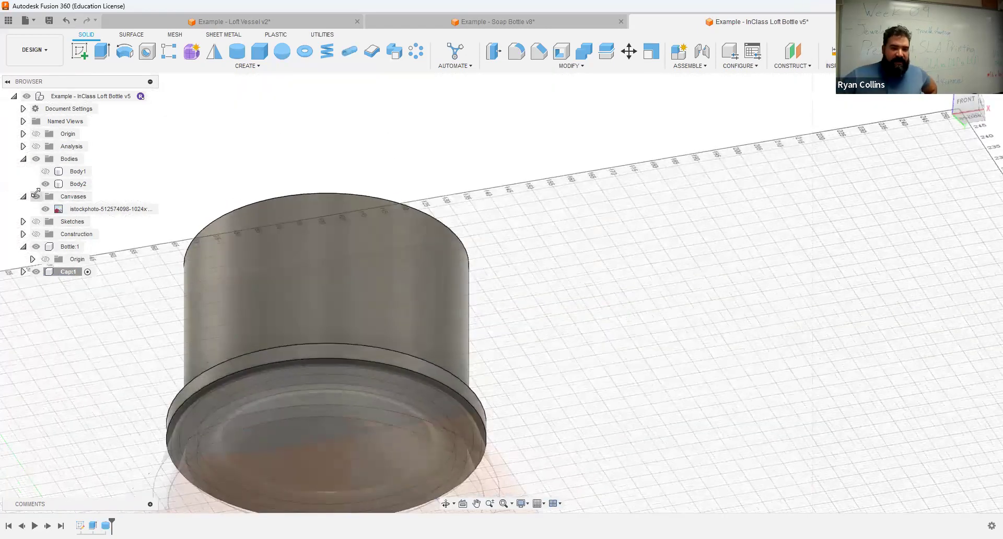
left_click(35, 161)
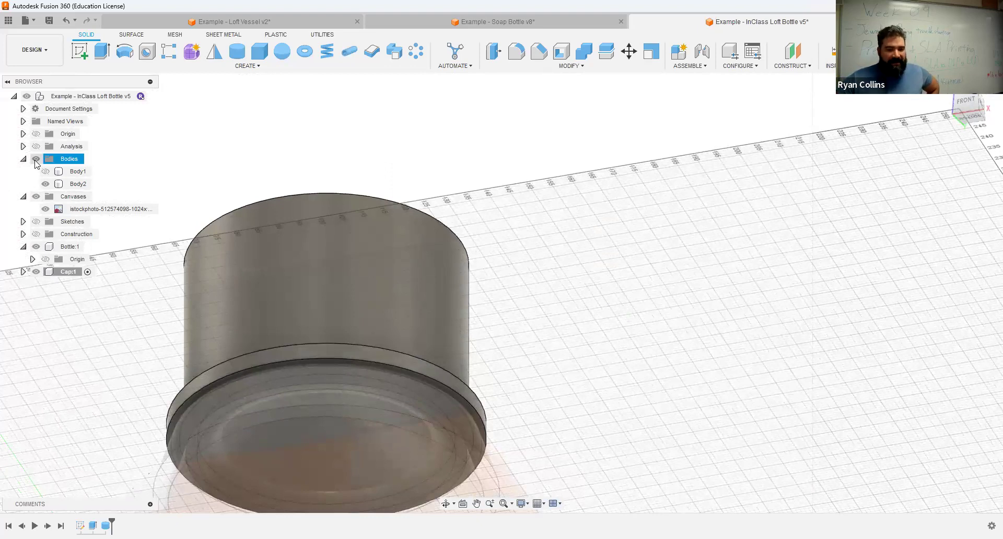
left_click(78, 184)
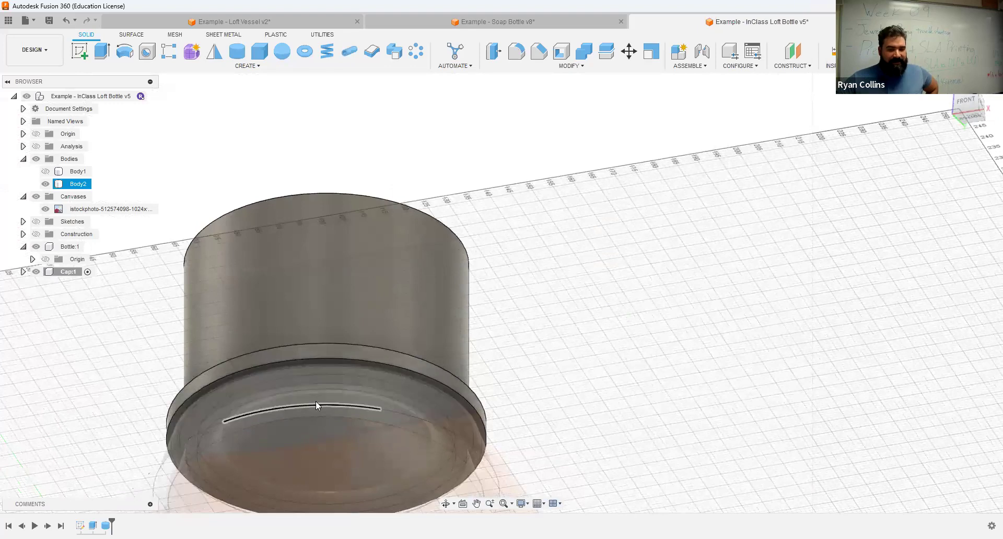
left_click(146, 270)
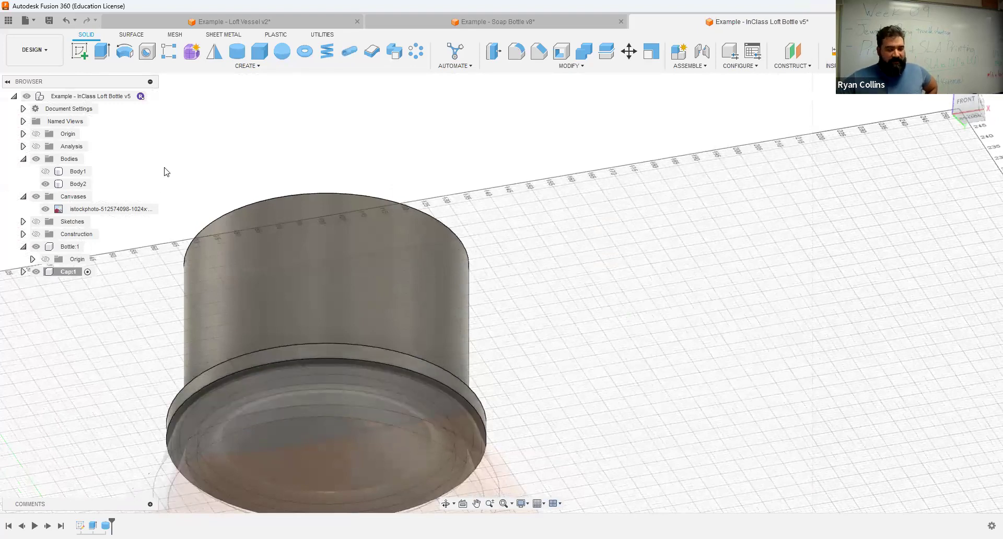
left_click(36, 158)
middle_click_drag(591, 383, 653, 250)
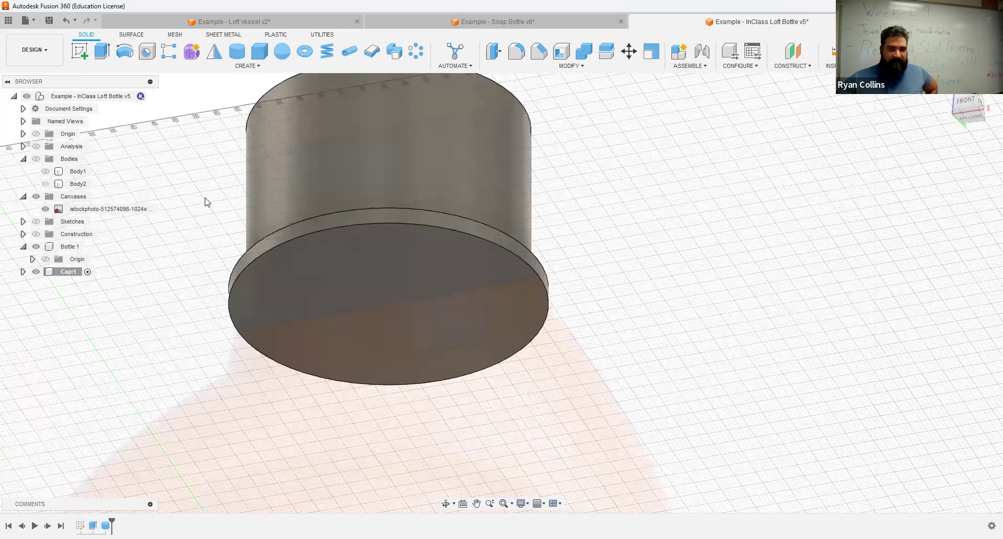
- Show the cap's sketch and extrude-cut its three inner circle profiles down to the flange's bottom face using the To Object extent
left_click(102, 51)
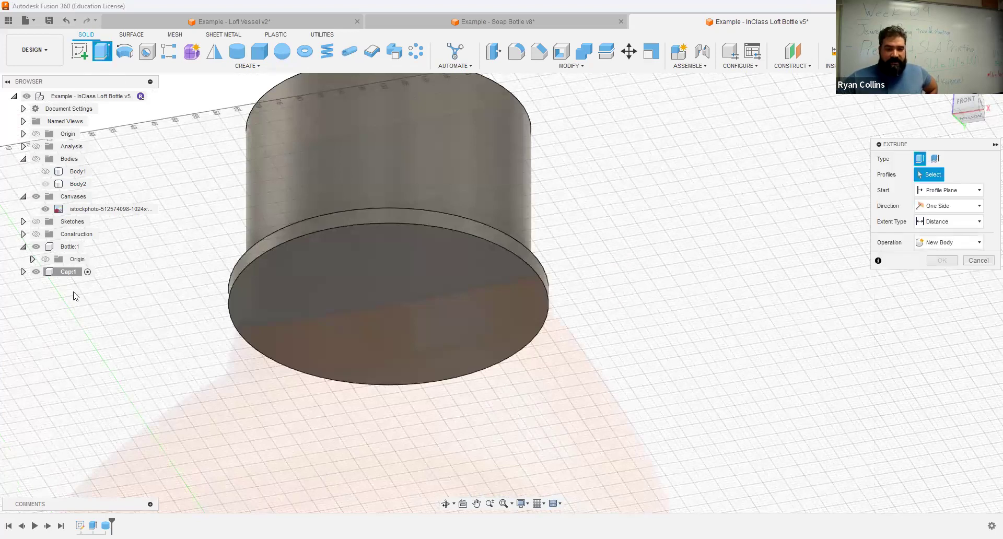
left_click(23, 271)
left_click(32, 309)
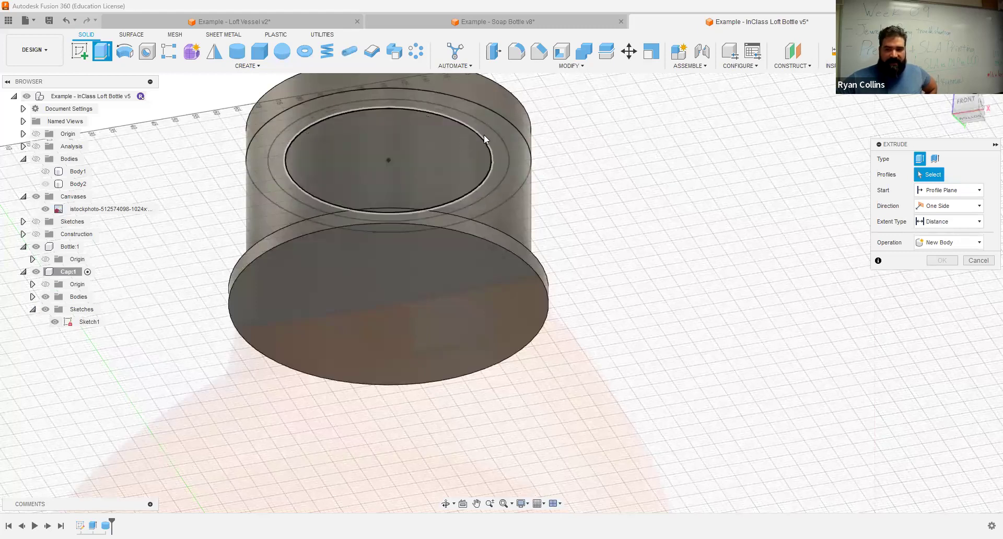
left_click(354, 99)
left_click_drag(353, 99, 355, 268)
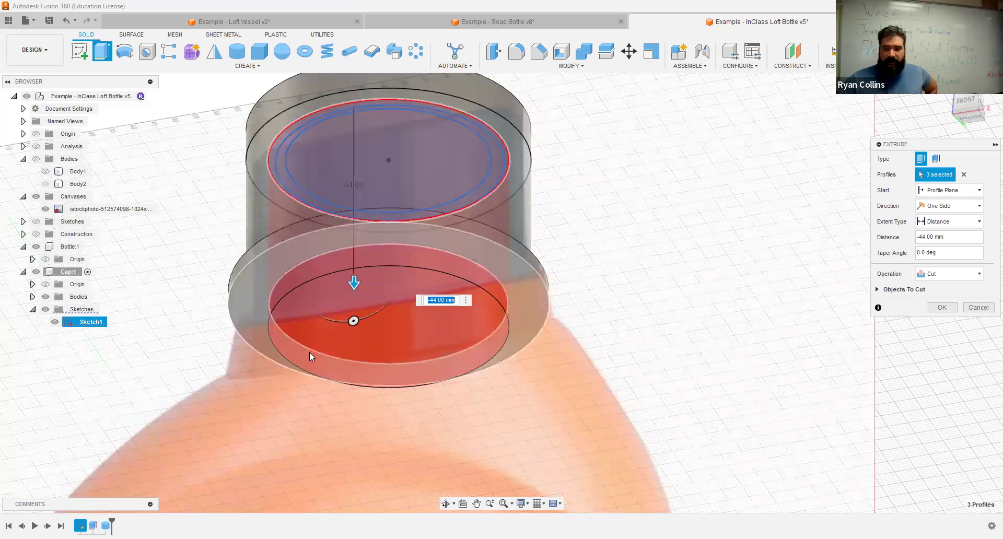
left_click(944, 228)
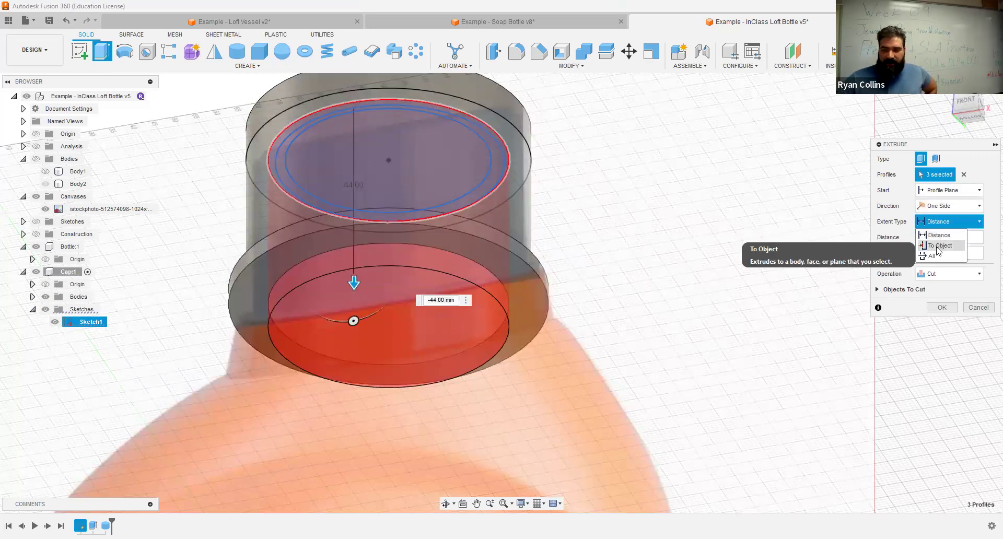
left_click(938, 246)
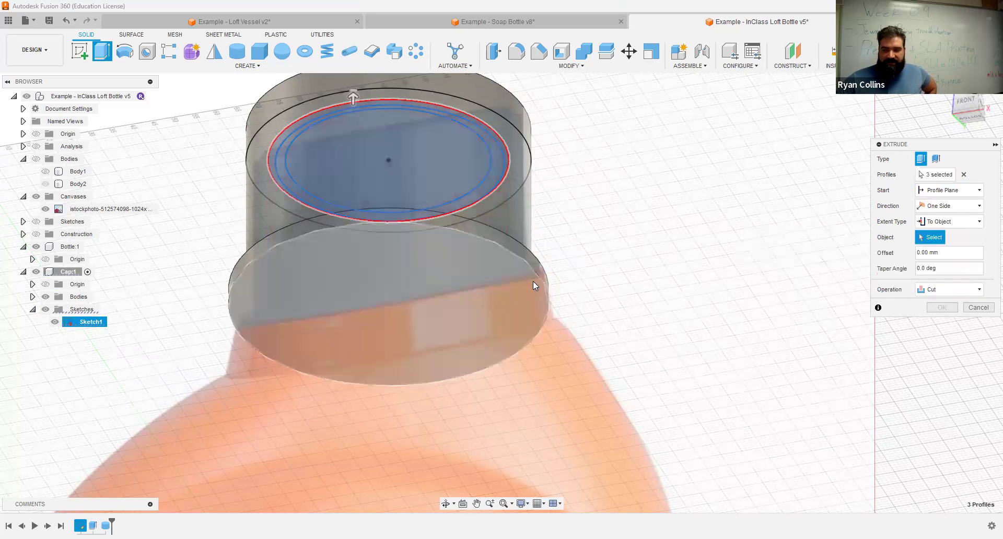
left_click(524, 281)
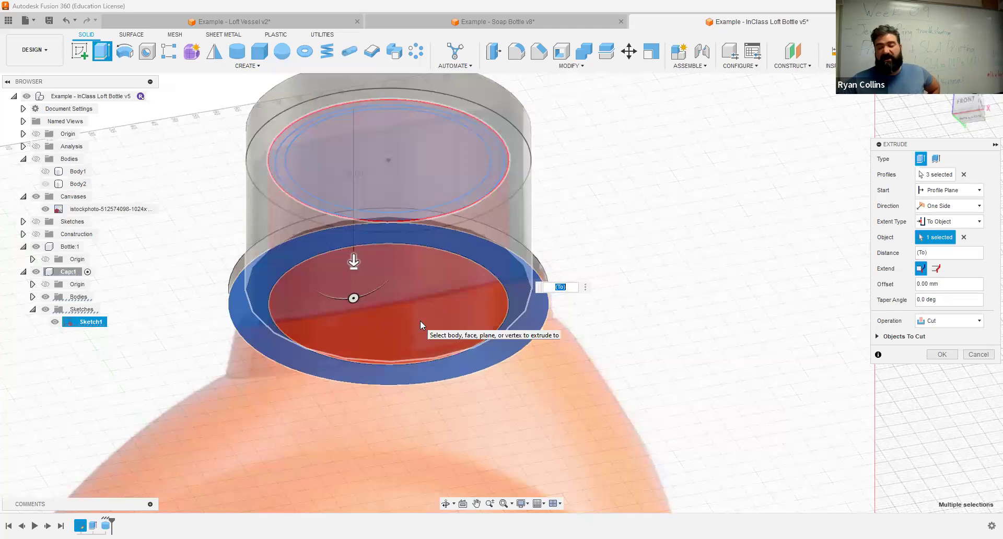
left_click(942, 354)
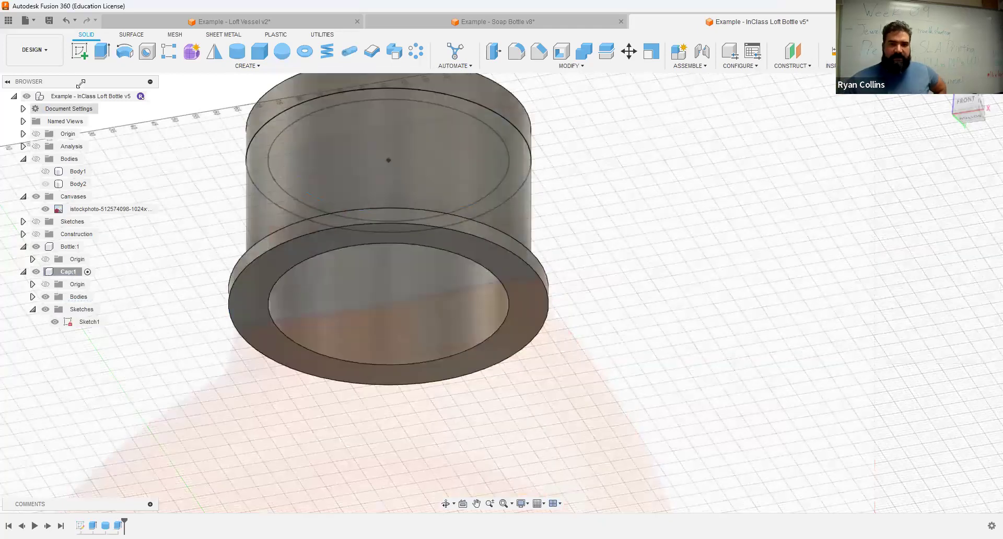
- Add a modeled, full-length, right-hand M55x4 ISO Metric thread to the cap's inner cylindrical face
left_click(182, 67)
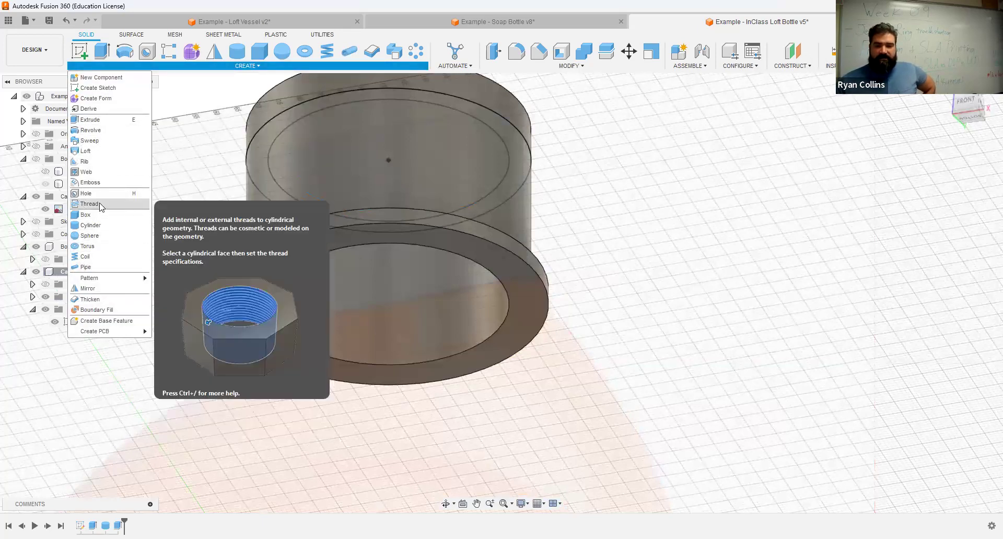
left_click(474, 312)
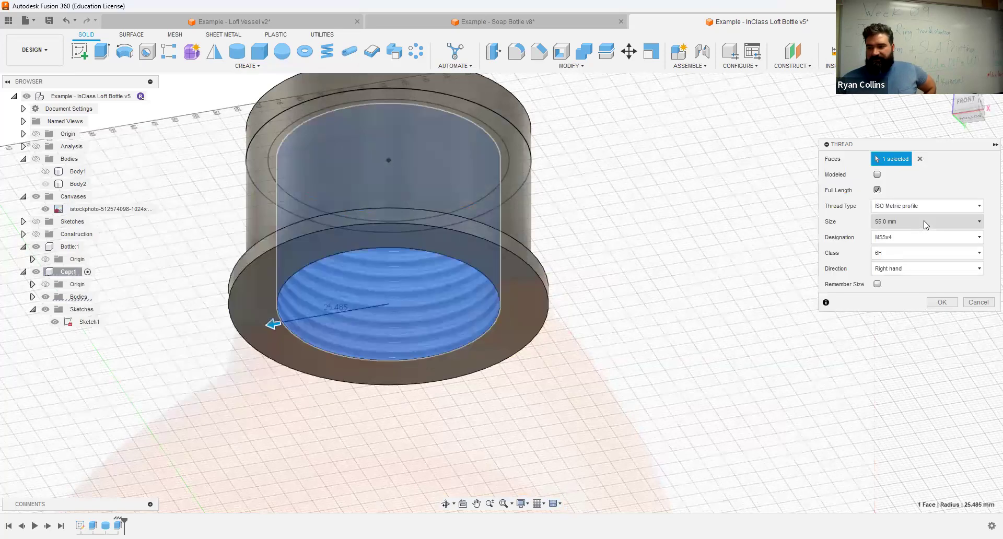
left_click(877, 175)
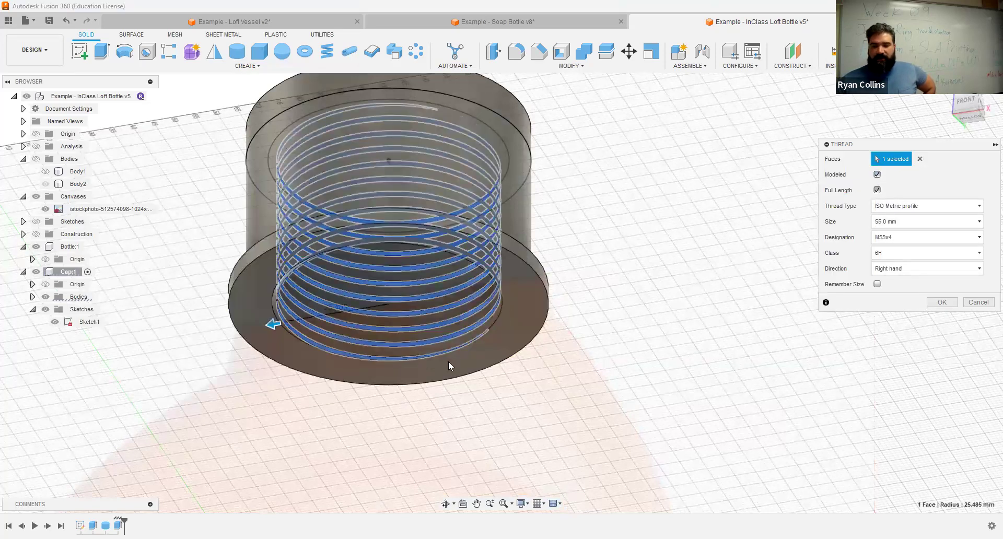
left_click(942, 303)
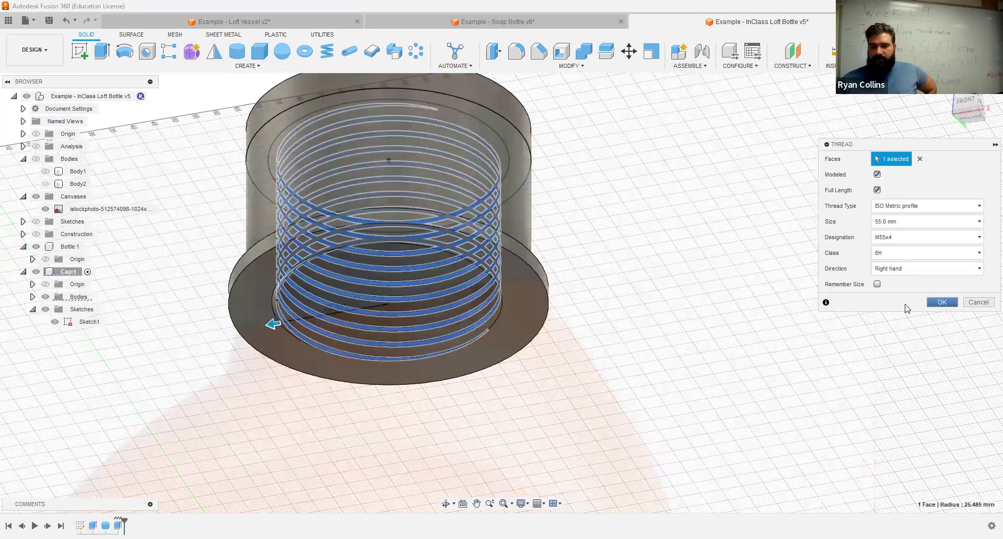
- Save the design with the version description "Cap and THreads"
middle_click_drag(805, 356, 806, 394, "shift")
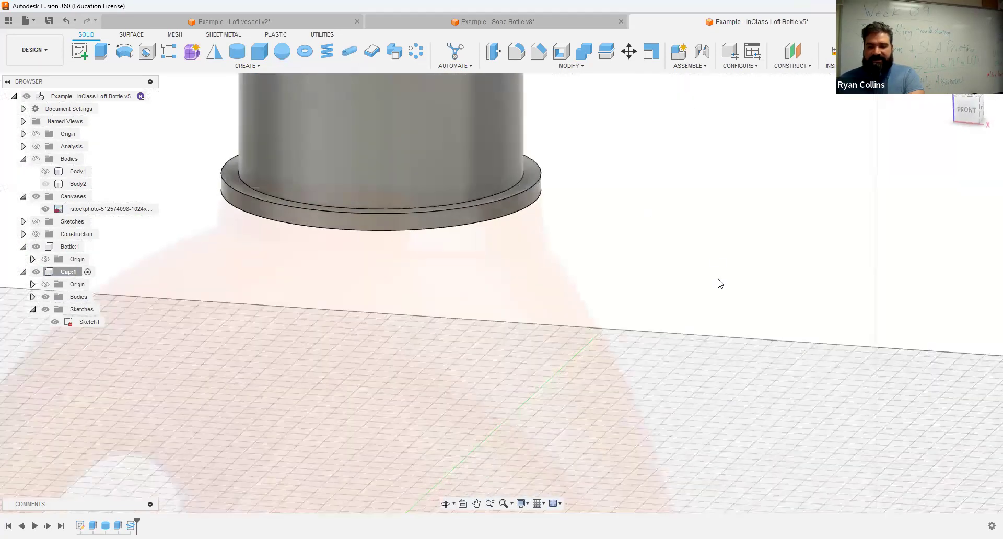
scroll(710, 275, "down", 3)
middle_click_drag(670, 251, 696, 351)
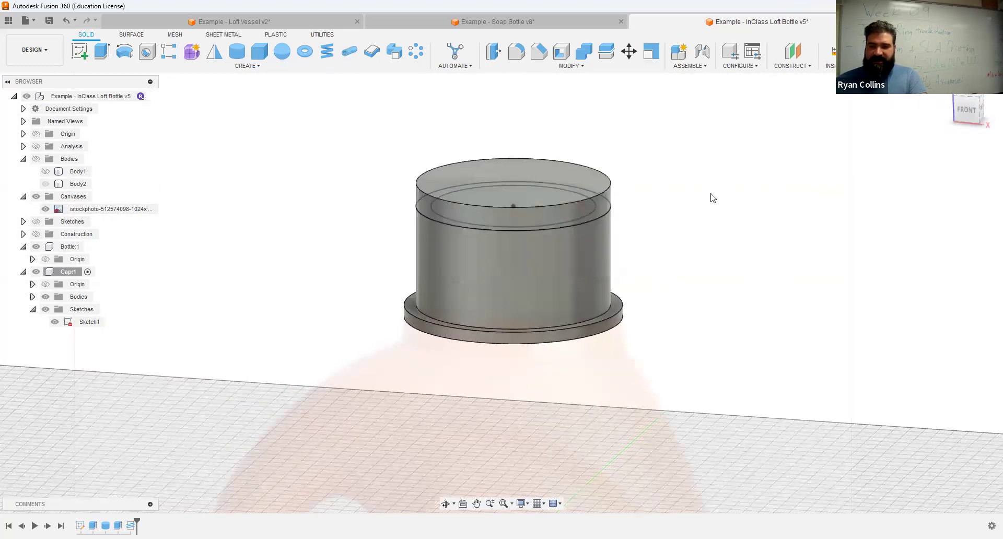
middle_click_drag(707, 192, 732, 185, "shift")
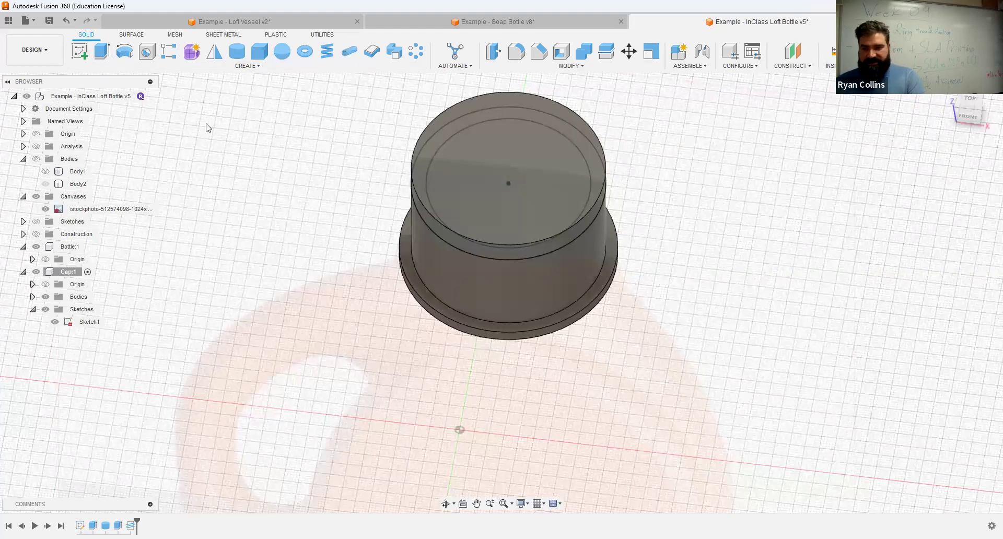
key("ctrl+s")
type("Cap and THreads")
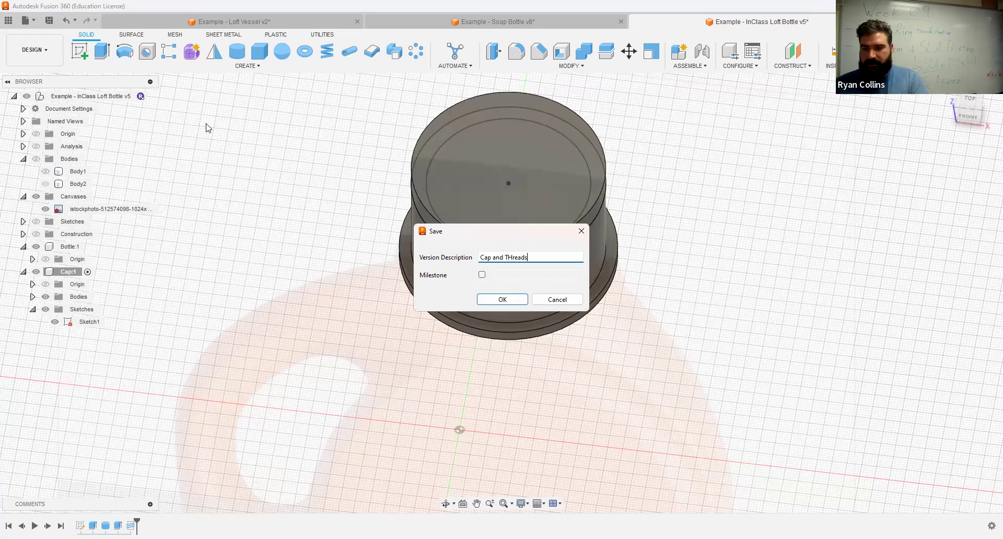
key("Return")
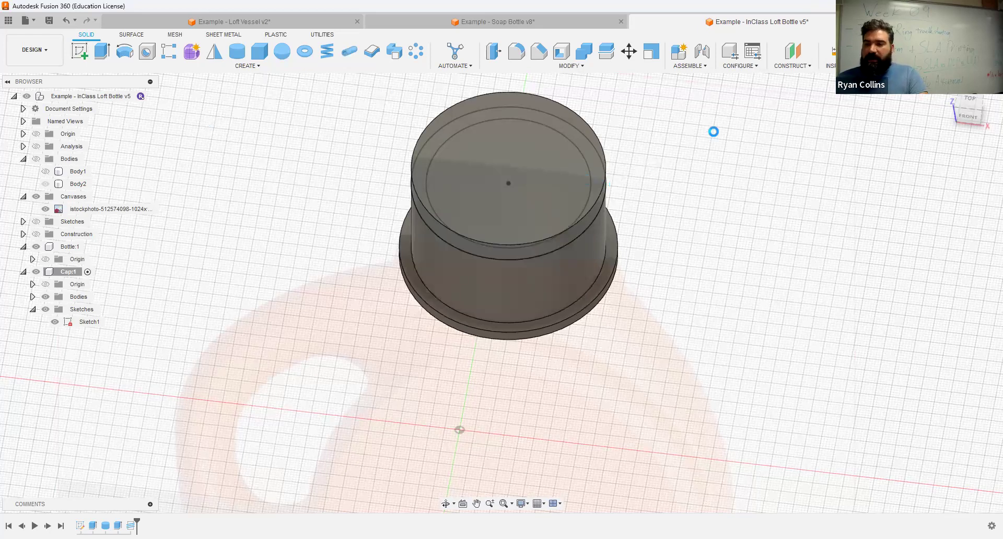
- Sketch a 3 mm diameter circle on the cap's top face, centred on its outer edge at the red axis, and finish the sketch
left_click(83, 53)
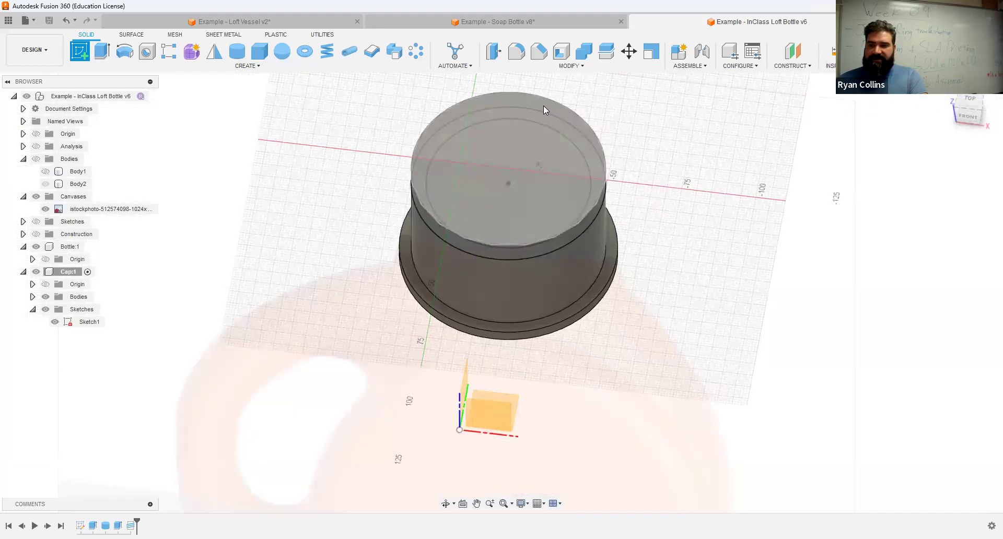
left_click(549, 106)
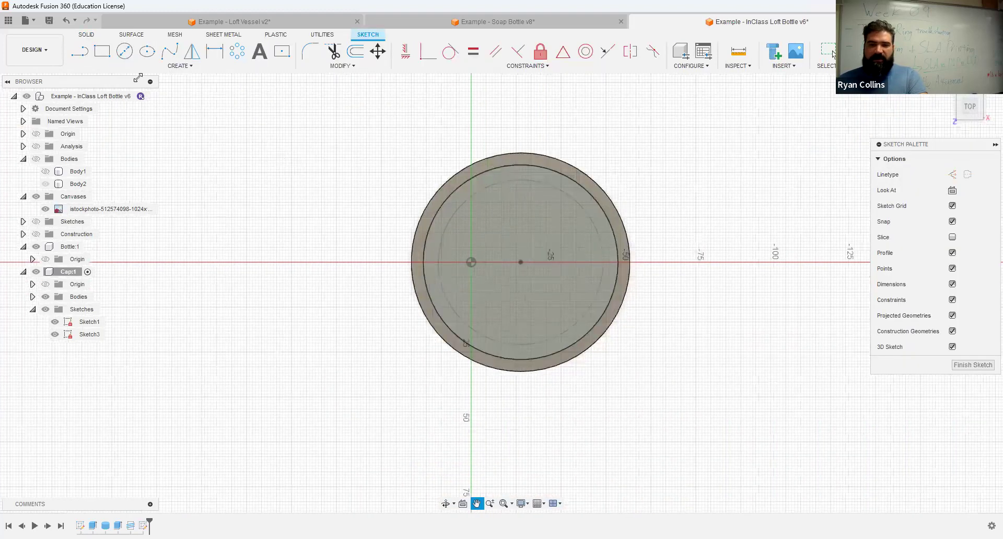
left_click(125, 53)
scroll(595, 230, "up", 3)
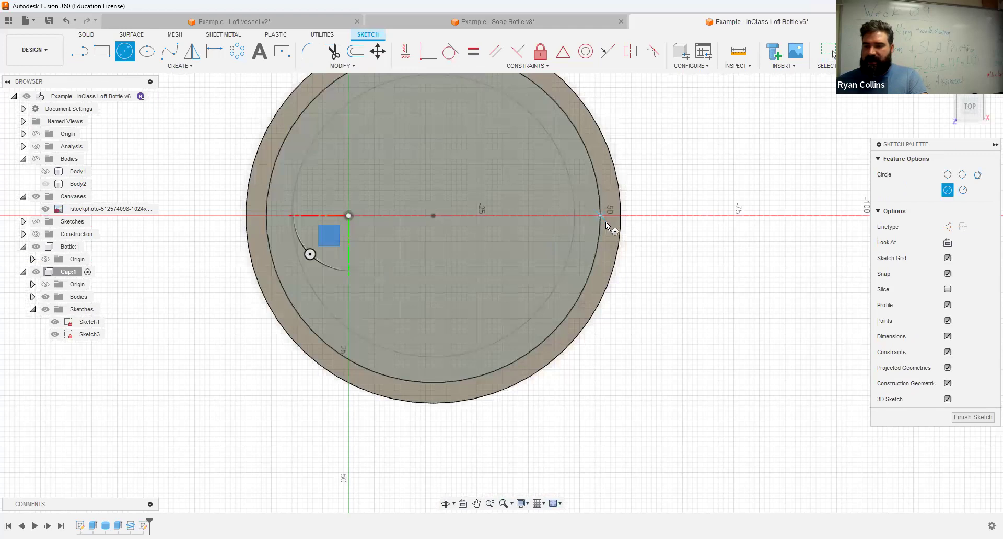
left_click(606, 225)
type("3")
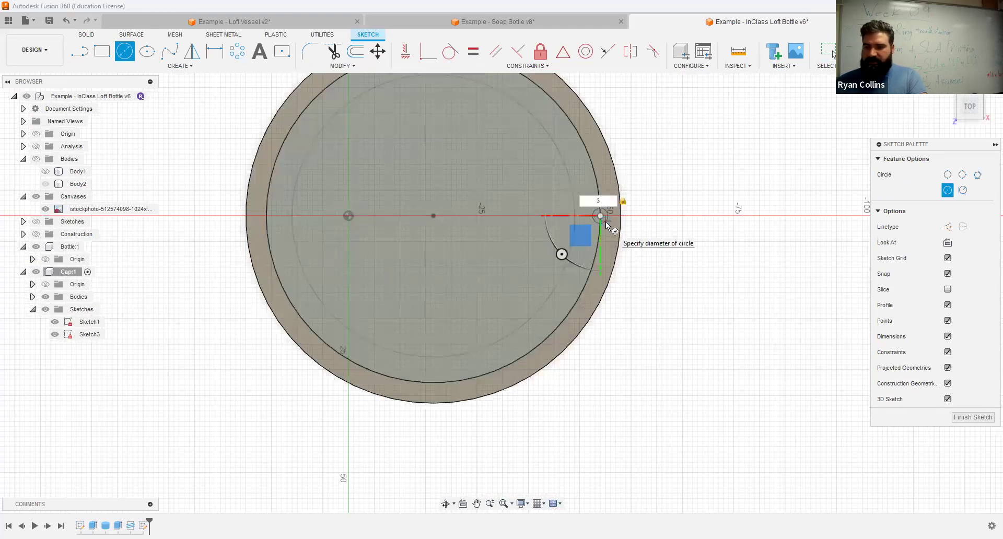
key("Return")
key("Escape")
left_click(860, 53)
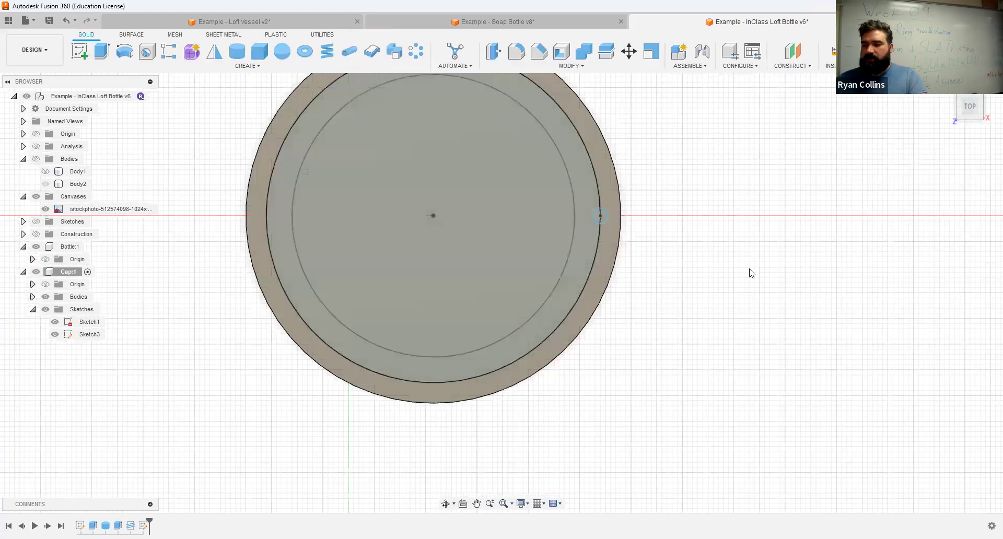
- Extrude-cut both halves of the 3 mm circle on the cap's top edge by -30 mm down the cap's outer wall
mouse_move(717, 299)
middle_mouse_down("shift")
mouse_move(719, 257)
mouse_move(697, 215)
mouse_move(648, 327)
middle_mouse_up("shift")
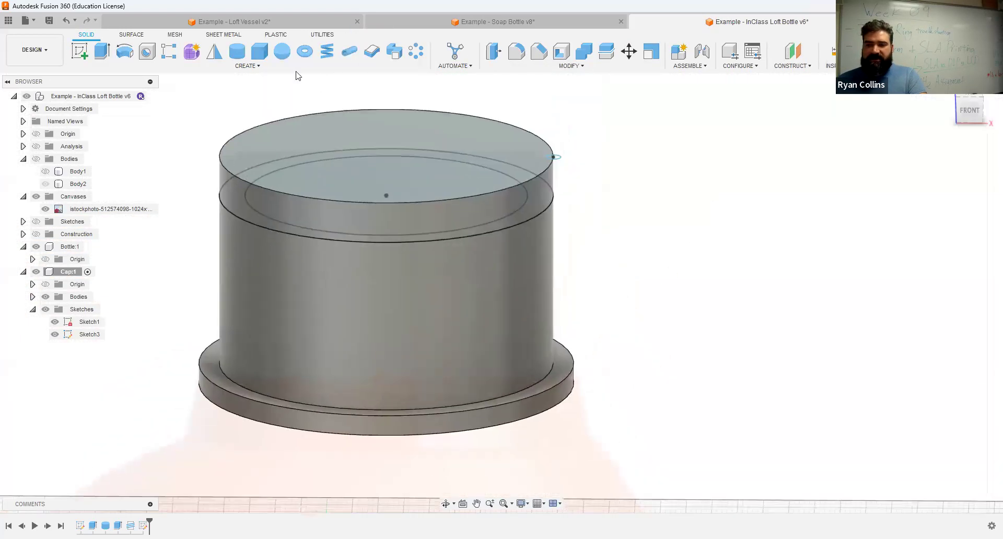
left_click(104, 52)
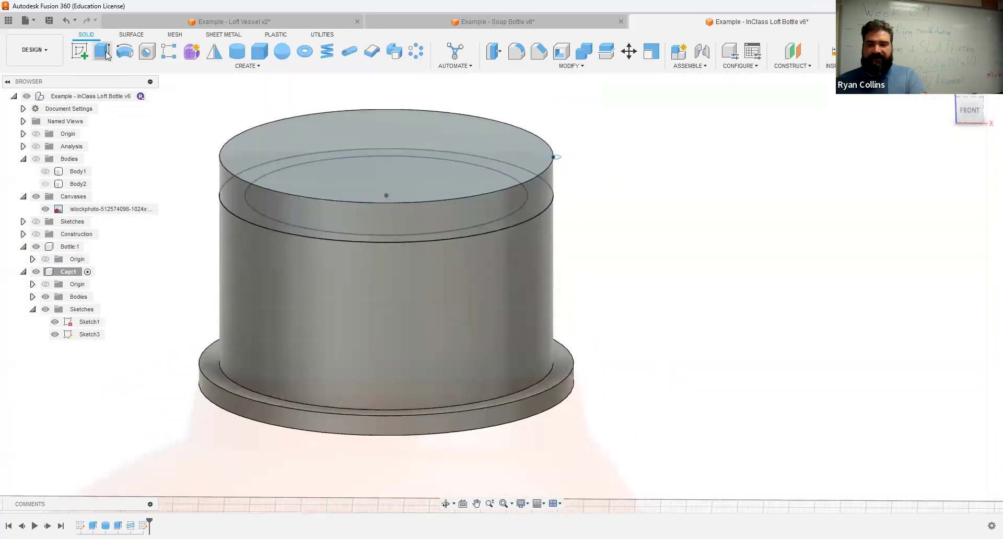
left_click(555, 155)
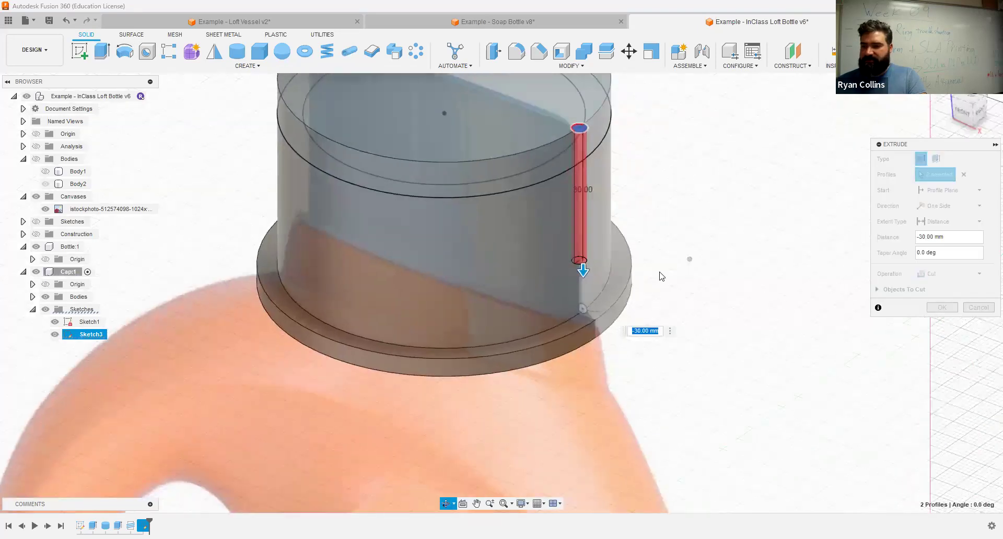
key("Return")
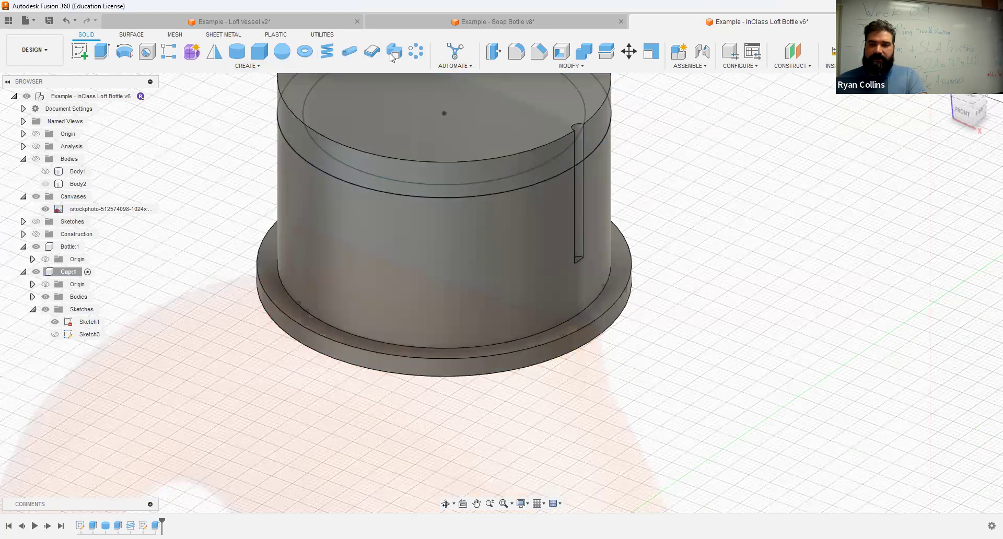
left_click(415, 52)
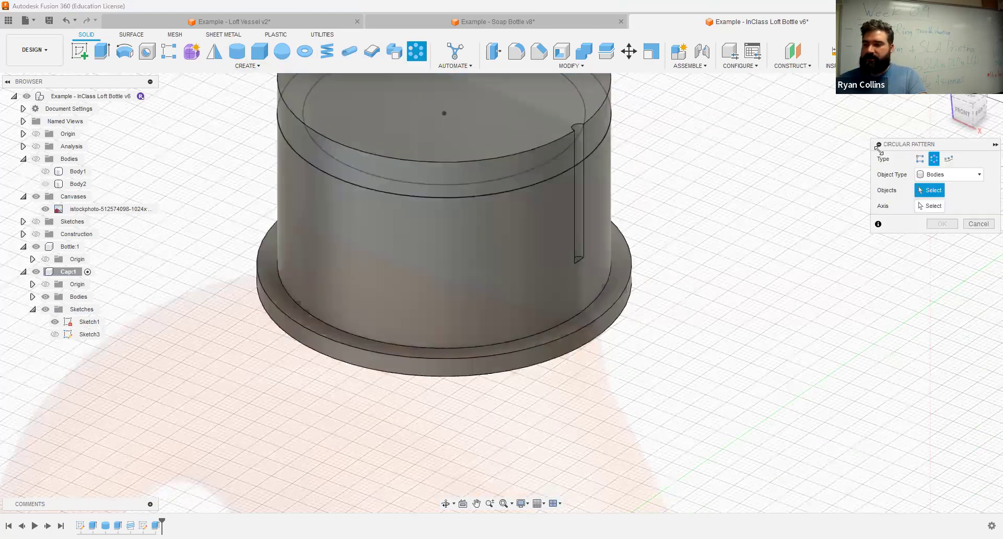
left_click(935, 176)
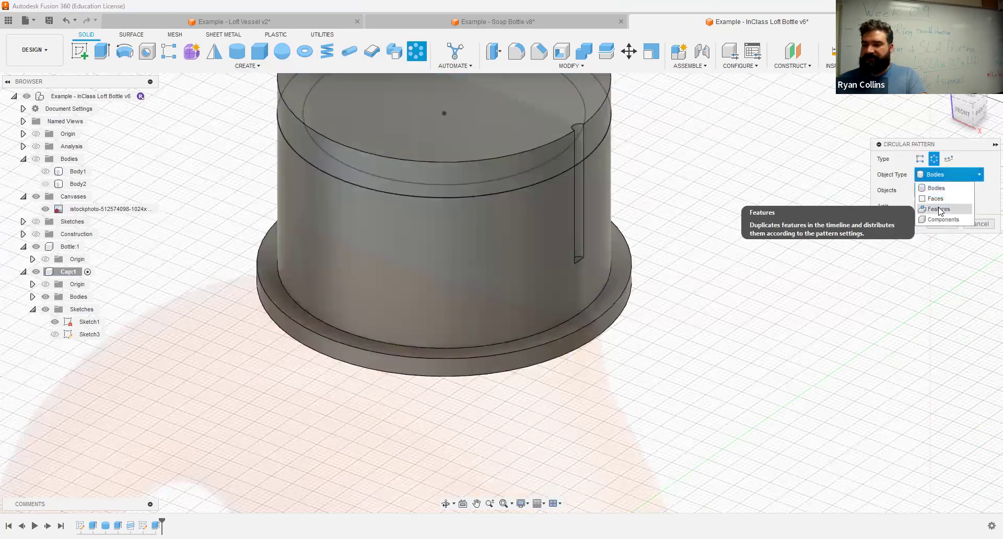
left_click(583, 153)
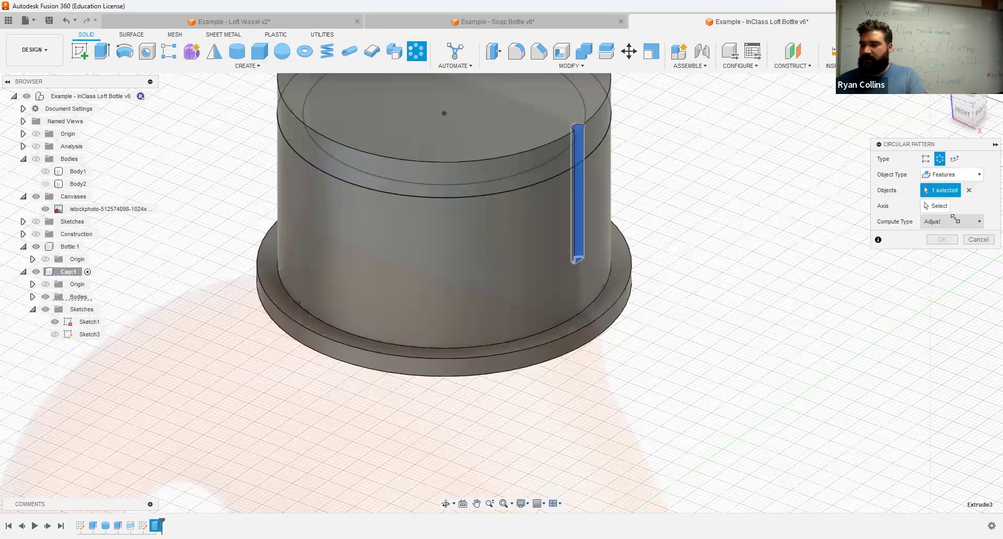
left_click(928, 207)
scroll(444, 158, "down", 5)
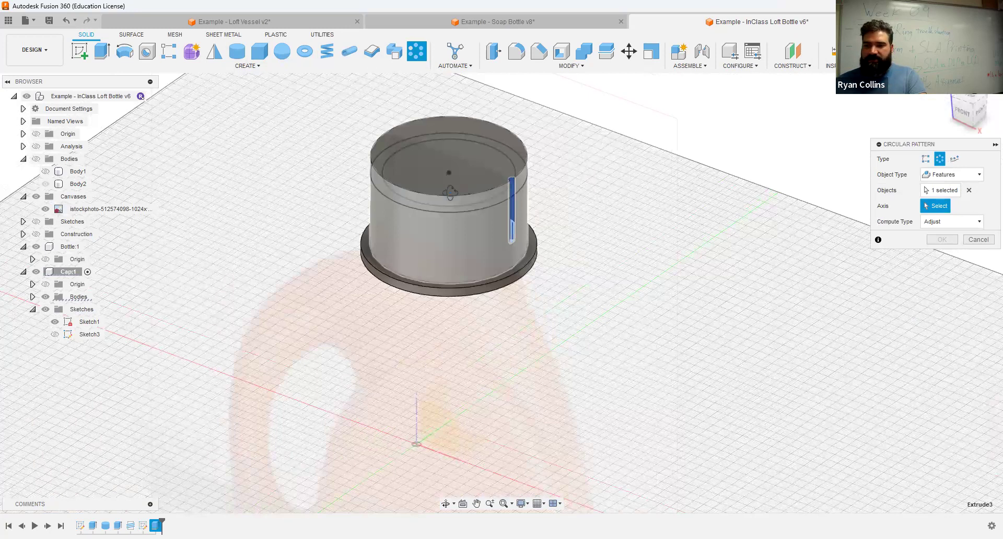
scroll(448, 157, "up", 5)
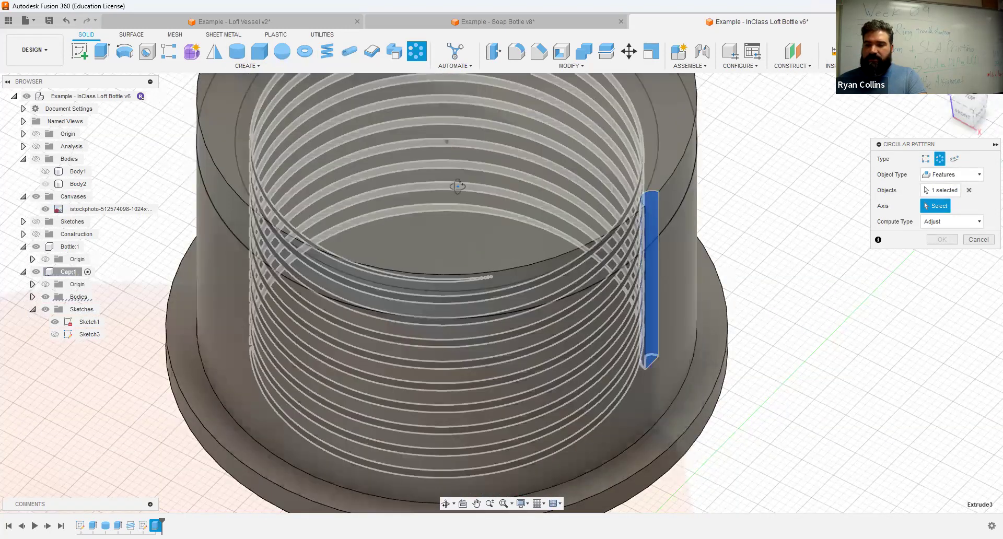
middle_click_drag(457, 187, 457, 209, "shift")
scroll(456, 210, "down", 3)
middle_click_drag(449, 135, 378, 446, "shift")
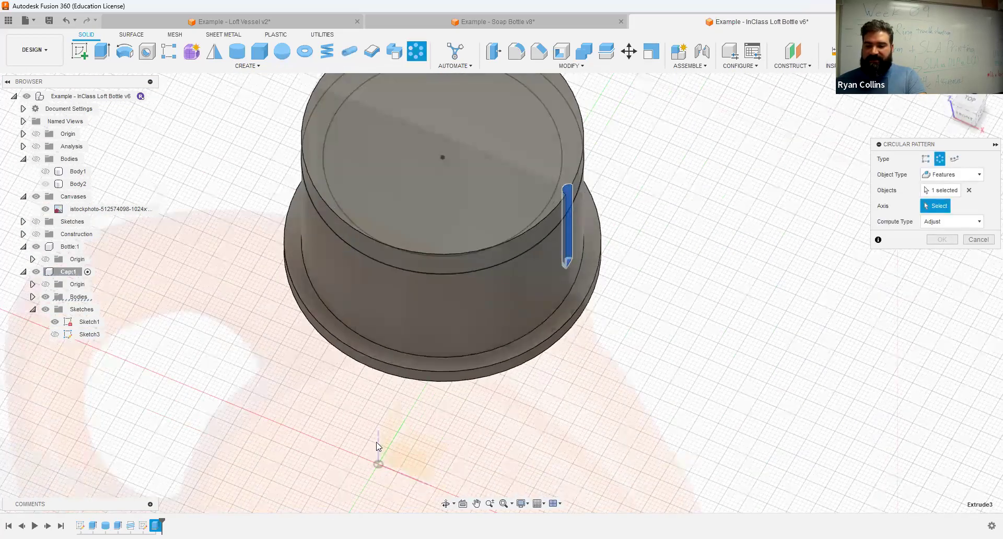
left_click(395, 426)
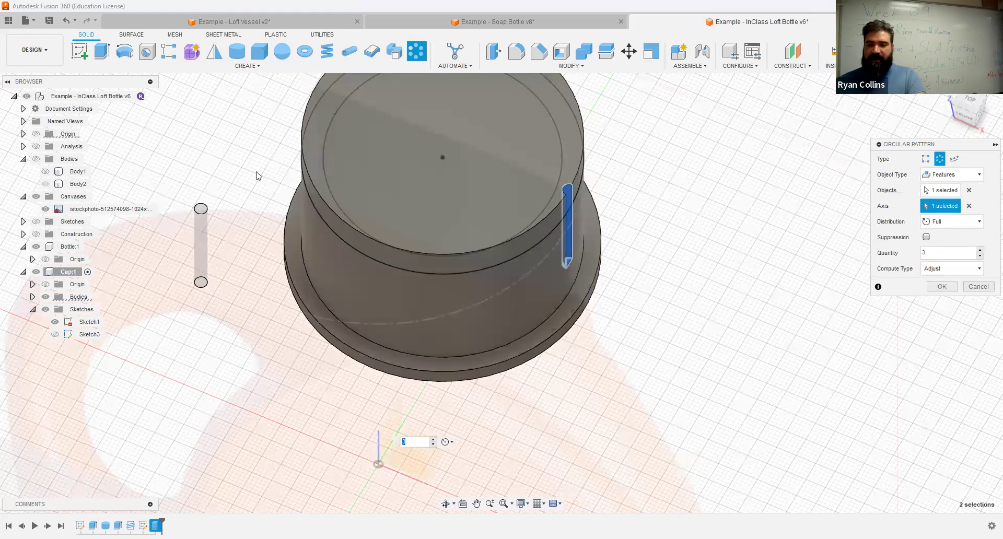
middle_click_drag(582, 74, 673, 221)
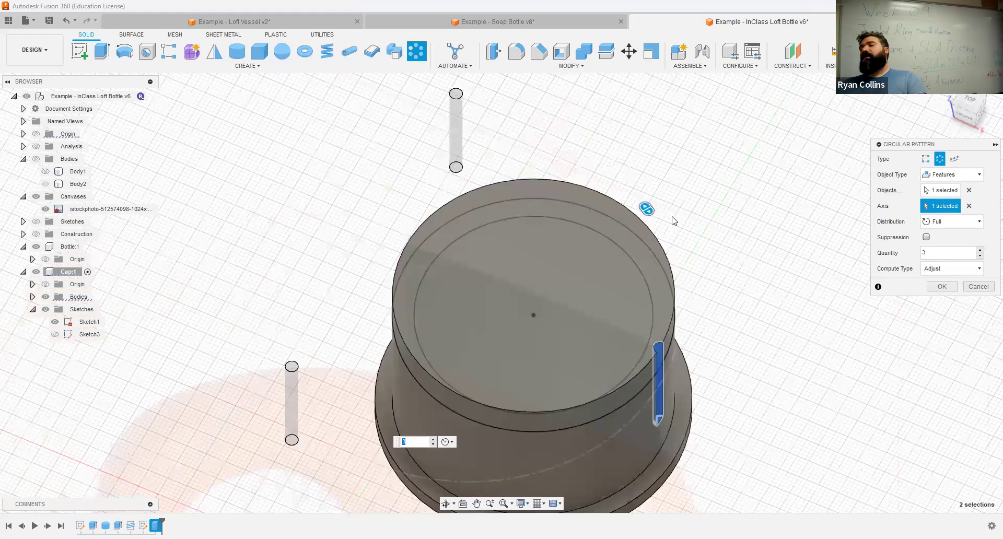
left_click(968, 205)
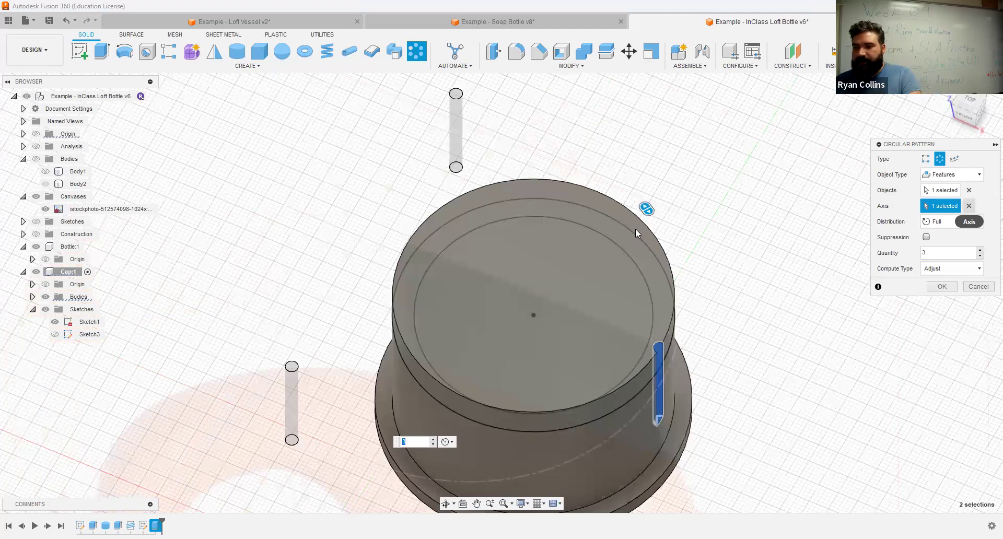
left_click(953, 160)
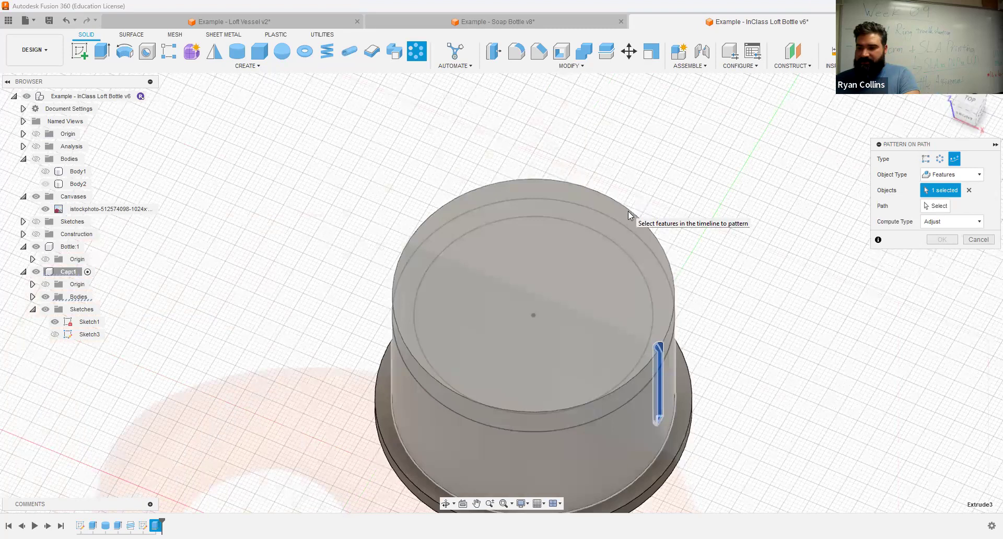
left_click(628, 211)
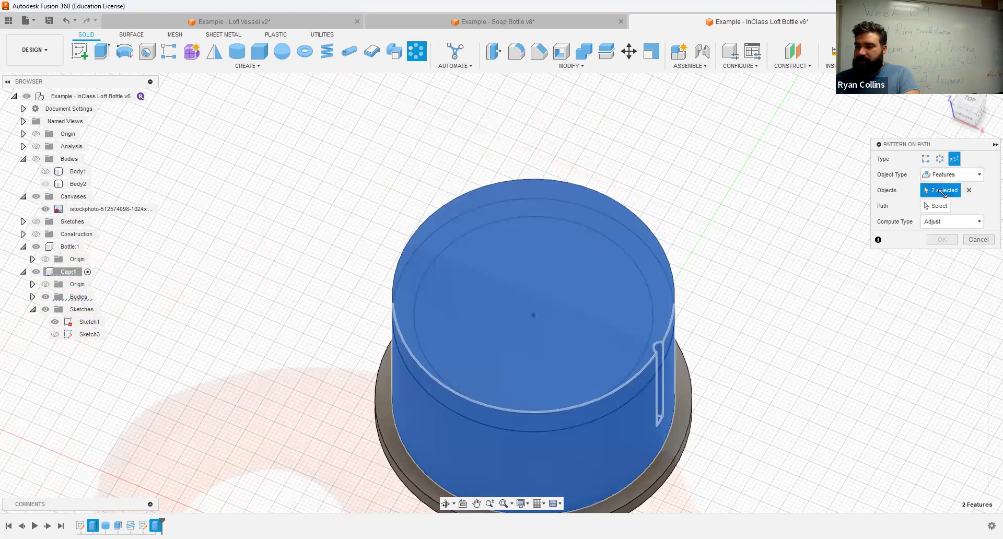
left_click(975, 240)
- Roll the timeline back to before the groove cut and fillet four of the cap's outer edges with a 1 mm radius
middle_click_drag(743, 264, 504, 225, "shift")
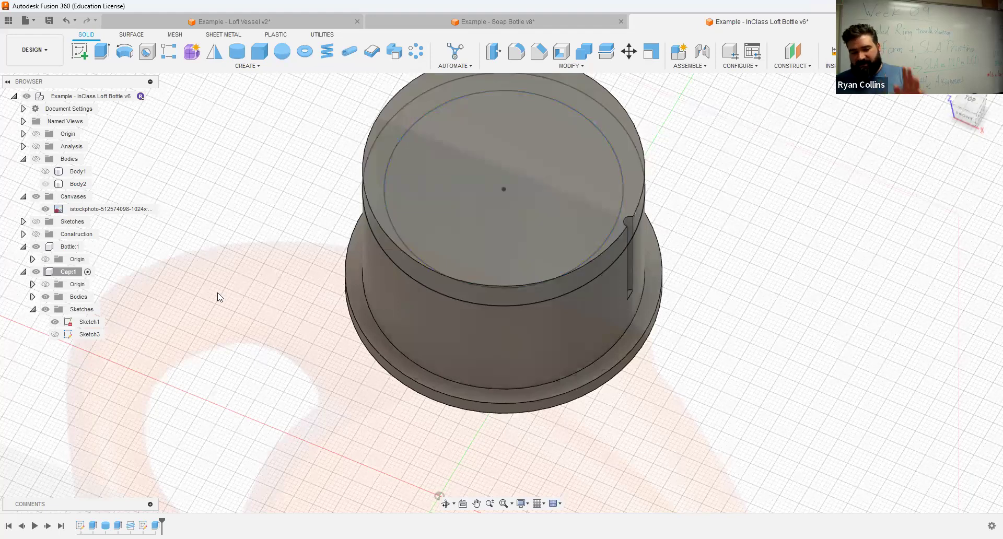
left_click_drag(162, 522, 149, 521)
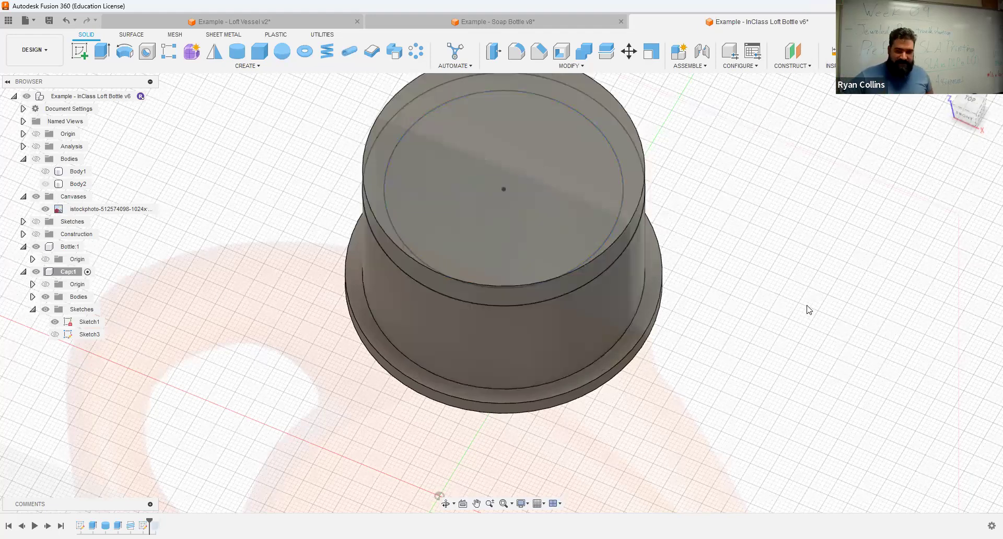
left_click(516, 51)
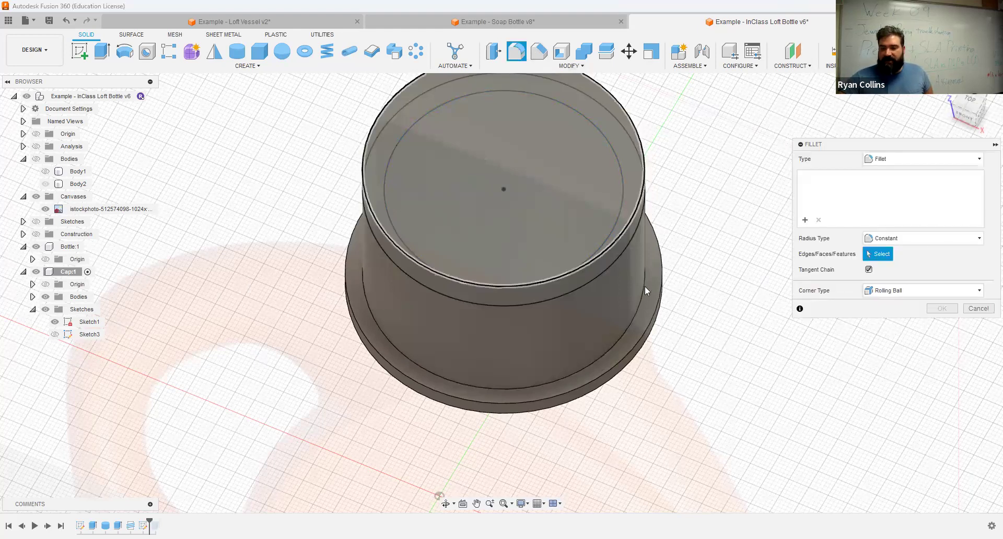
left_click(660, 315)
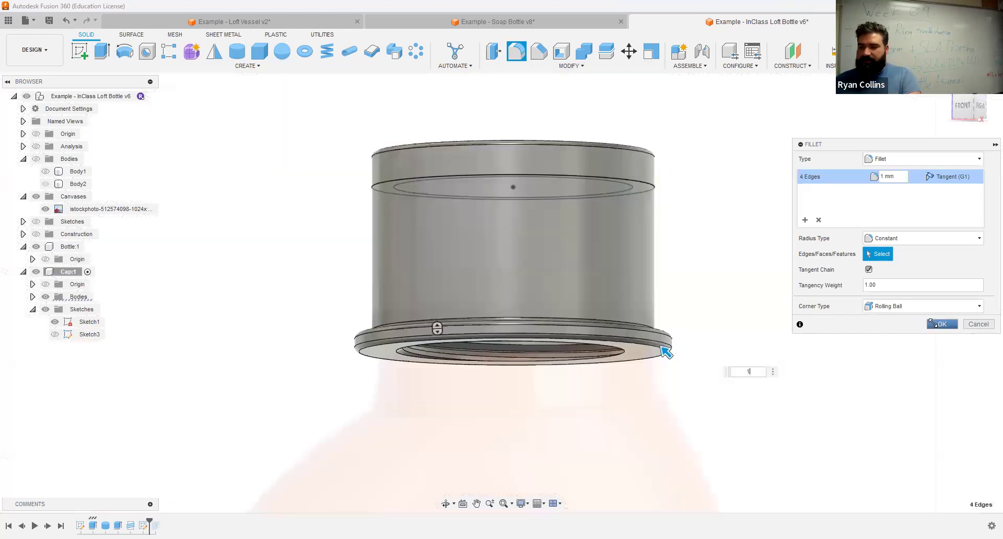
key("Escape")
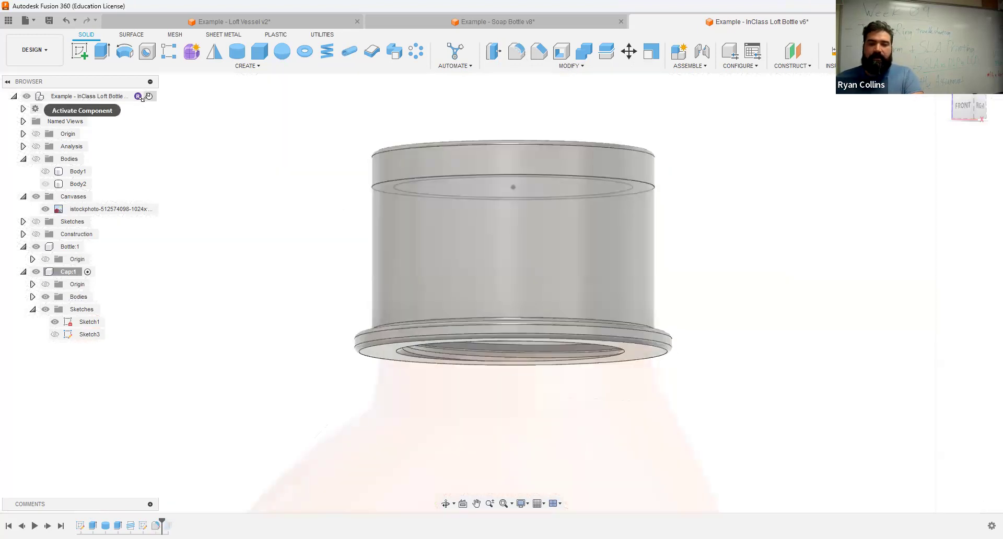
- Activate the top-level component, hide the reference image canvas and show the bottle's bodies
left_click(149, 96)
middle_click_drag(764, 296, 583, 192, "shift")
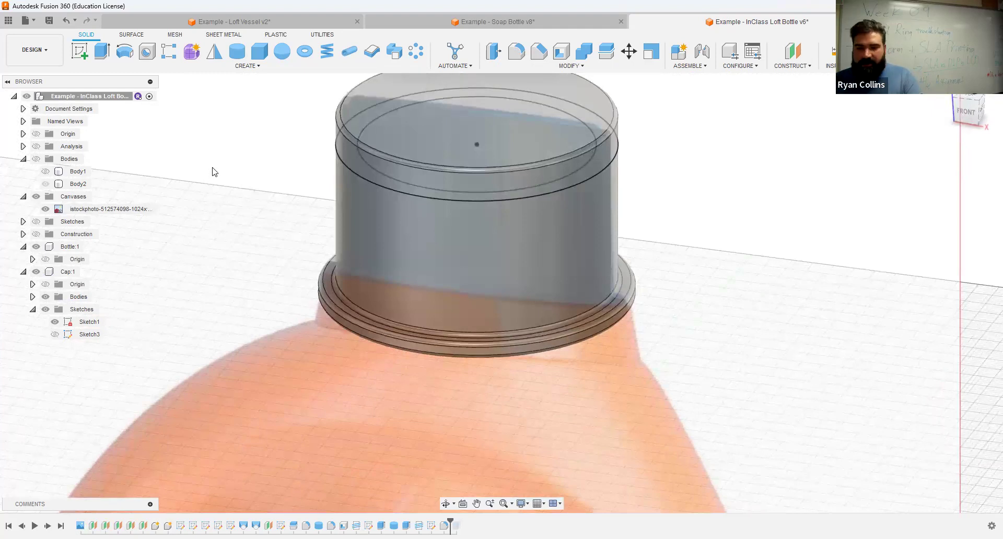
left_click(44, 211)
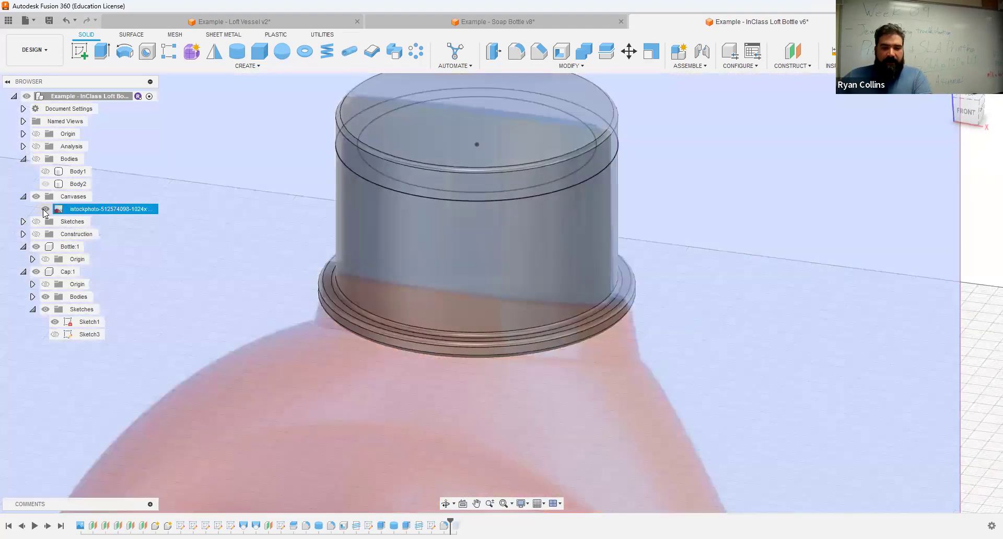
left_click(45, 210)
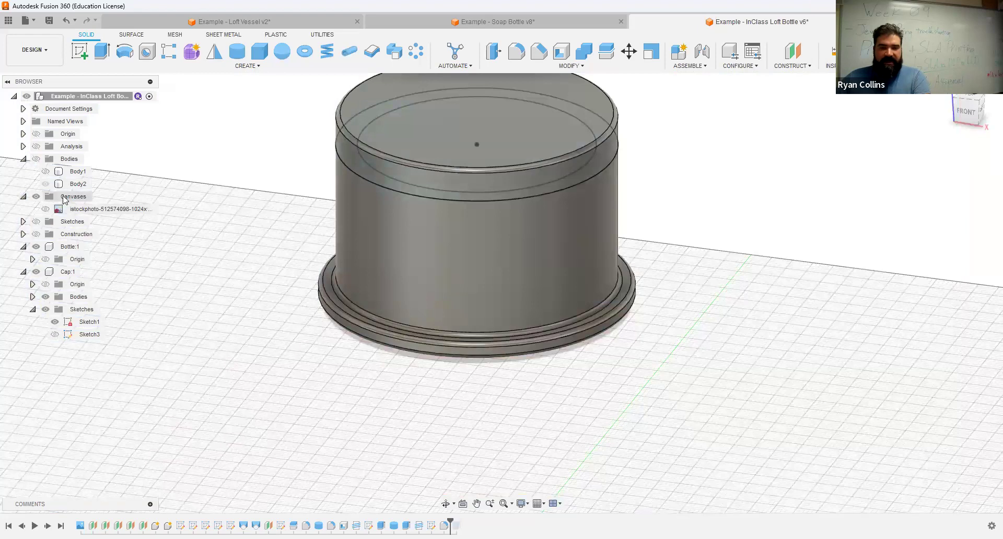
left_click(37, 158)
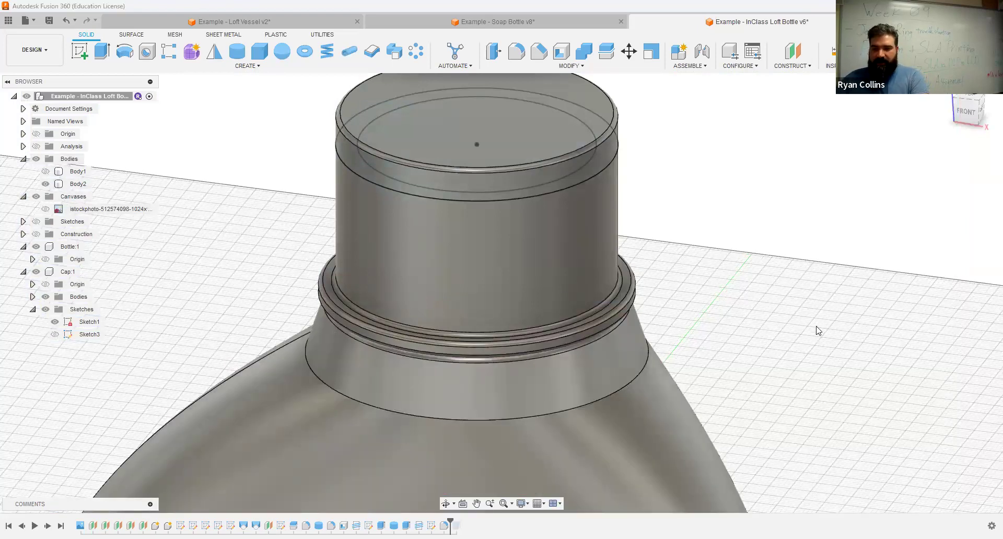
- Turn on component color cycling and save the design with the version description "User Saved"
key("shift+n")
scroll(816, 327, "down", 4)
middle_click(808, 273)
middle_click(808, 273)
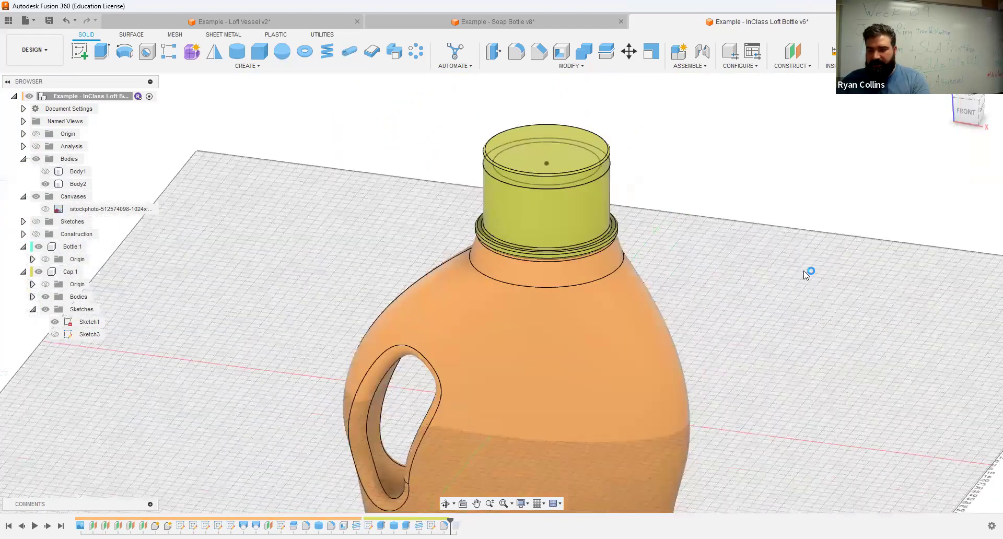
middle_click_drag(699, 268, 674, 267, "shift")
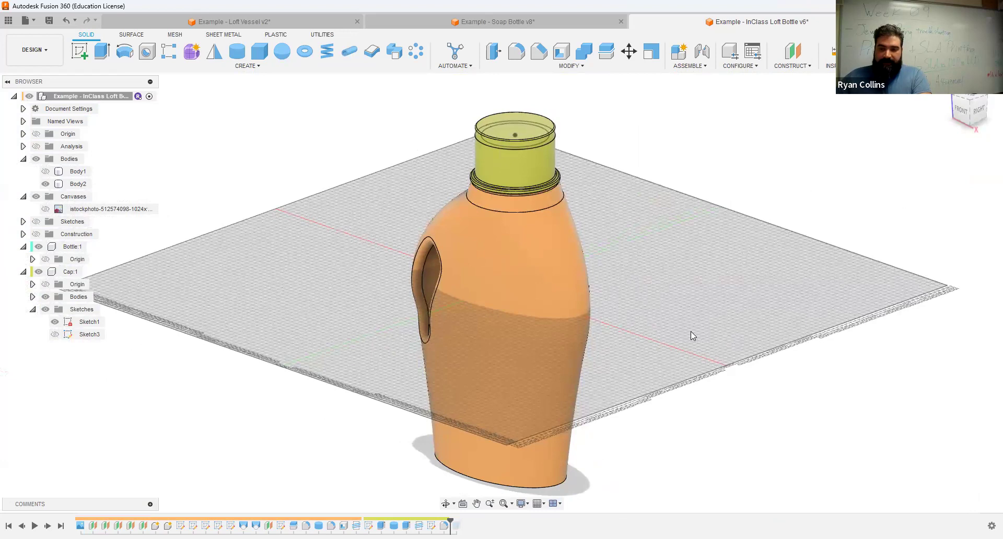
key("ctrl+s")
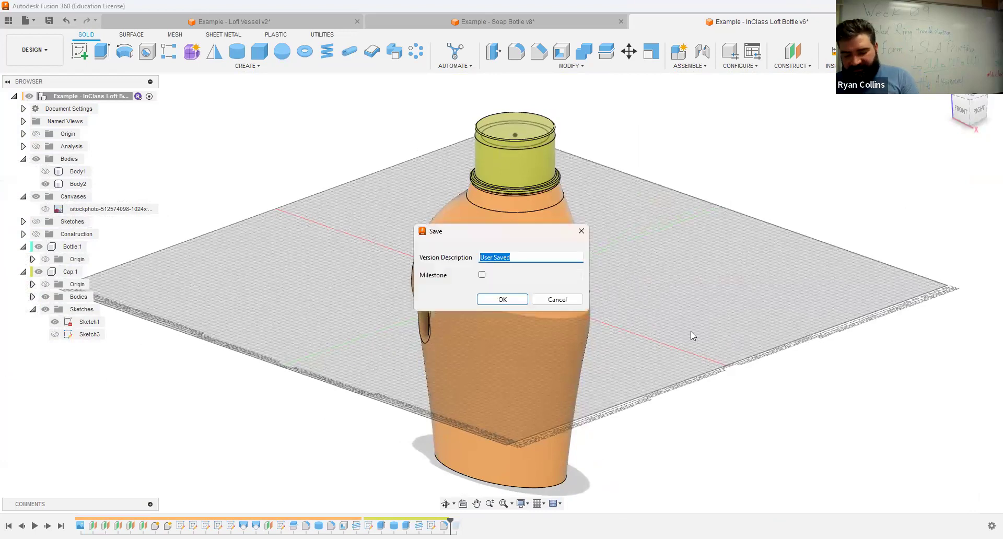
key("Return")
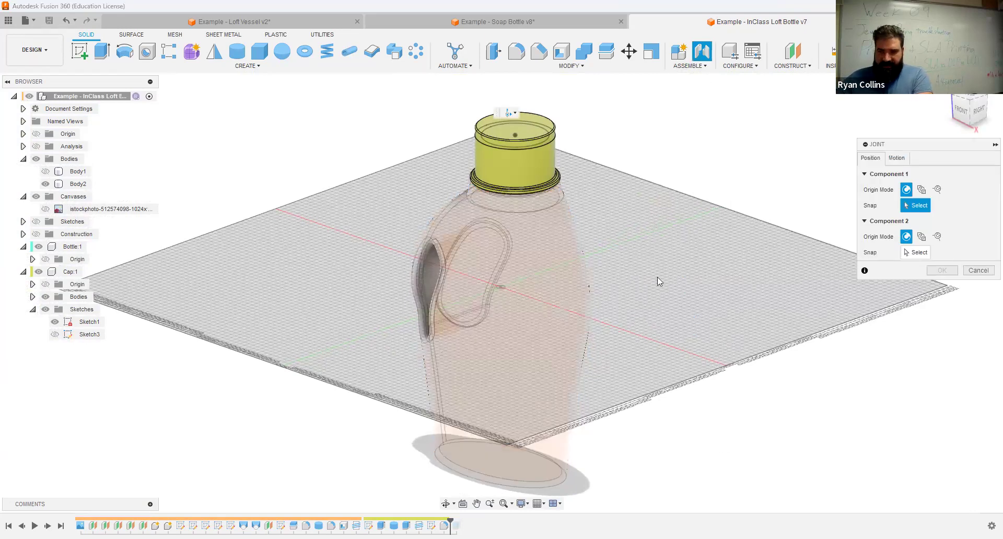
- Start a joint and set its Component 1 snap to the centre of the cap's inner top face
middle_click_drag(653, 275, 656, 189, "shift")
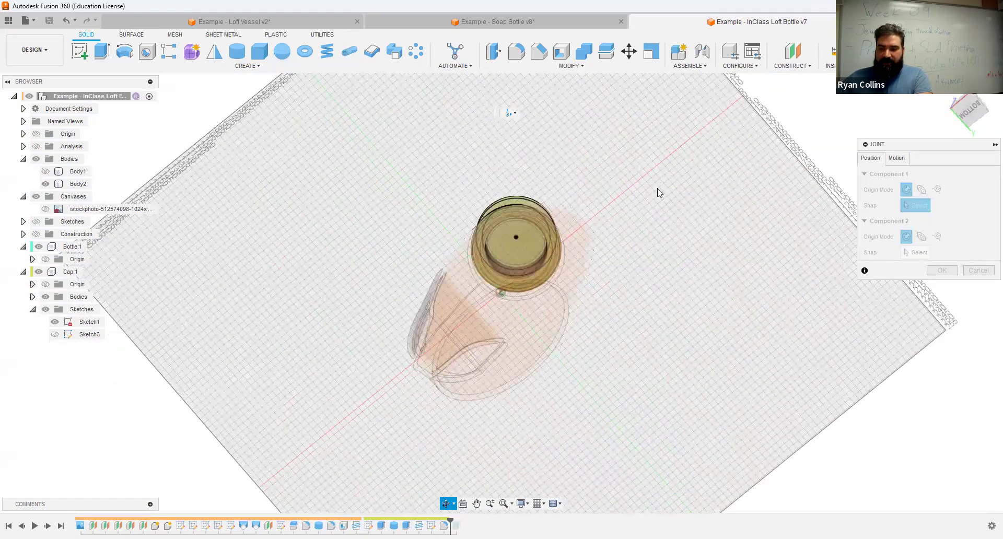
scroll(503, 256, "up", 10)
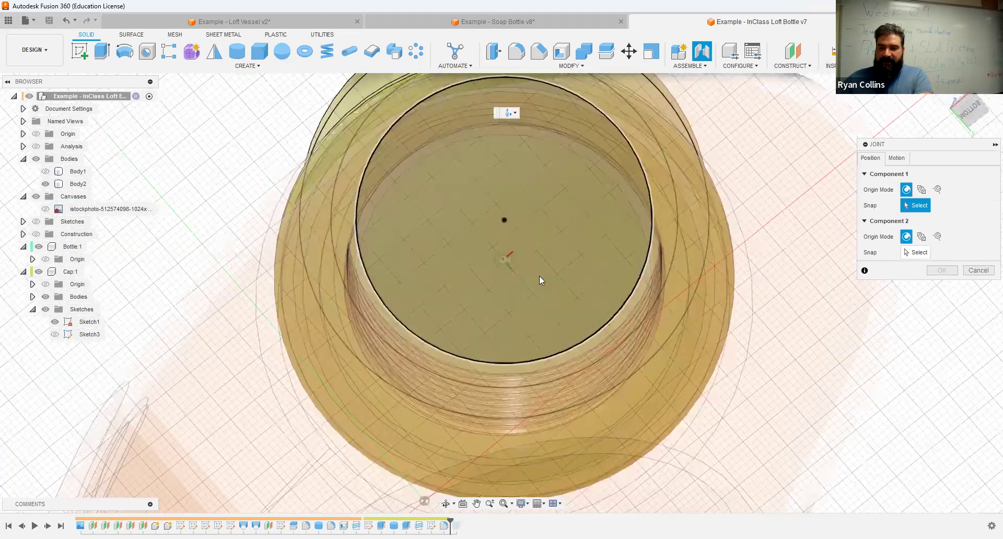
scroll(546, 274, "down", 1)
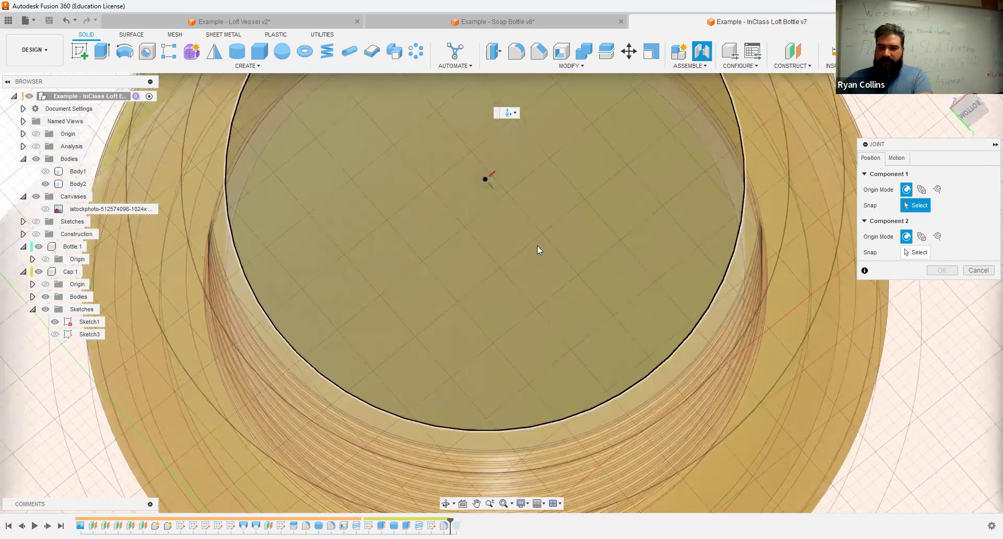
left_click(551, 200)
scroll(550, 200, "down", 5)
middle_click_drag(551, 203, 571, 384, "shift")
middle_click_drag(562, 163, 591, 493)
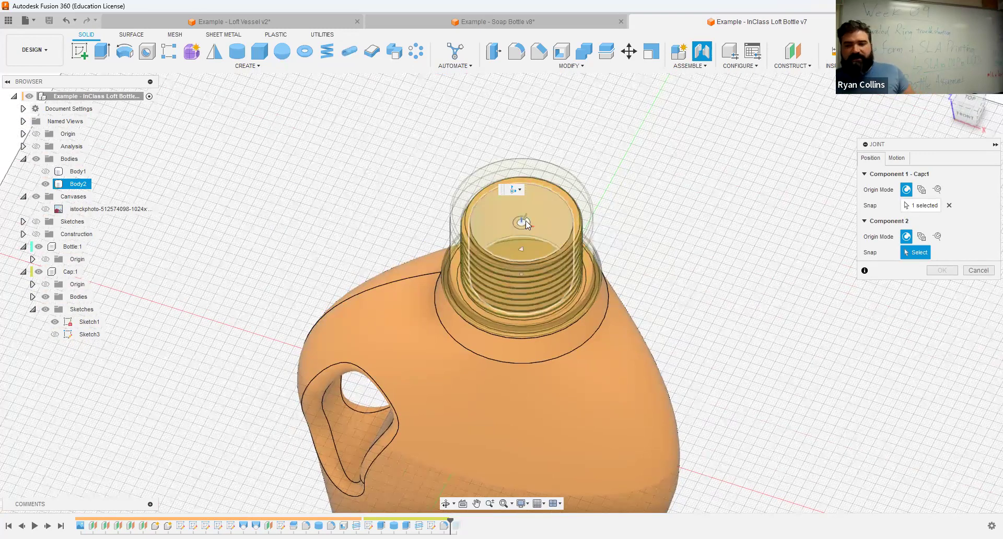
- Hide the cap, set the joint's Component 2 snap to the centre of the bottle neck's opening, and show the cap again
scroll(523, 226, "up", 2)
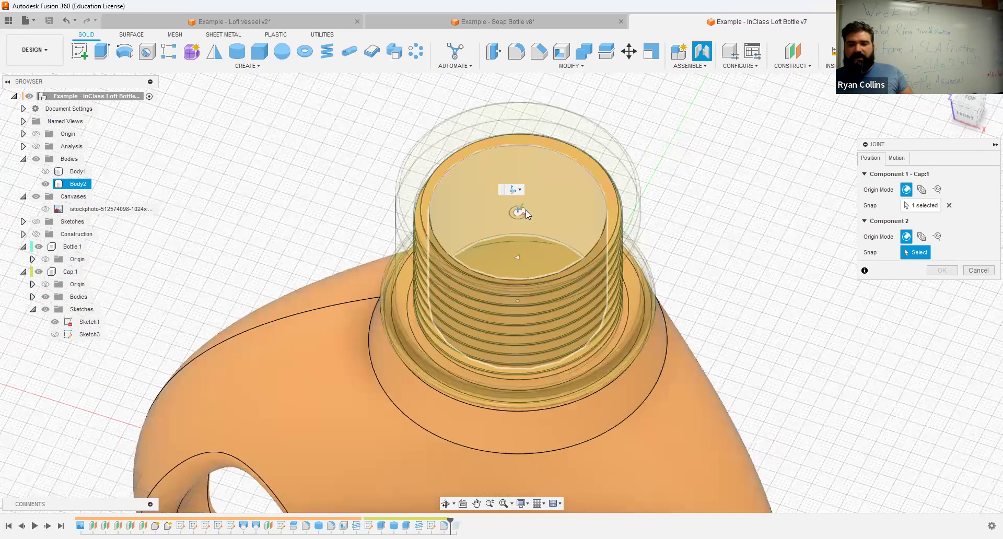
left_click(37, 272)
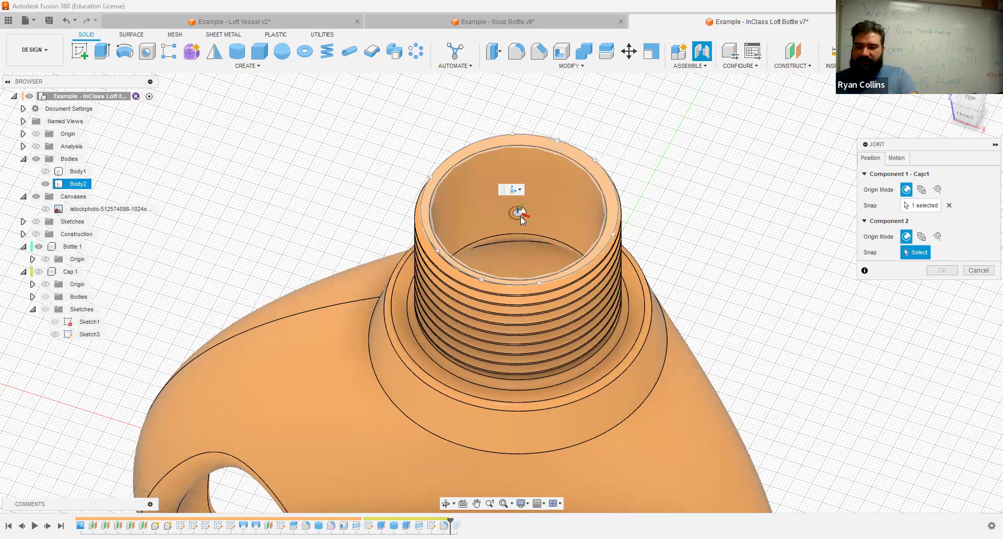
scroll(483, 216, "up", 5)
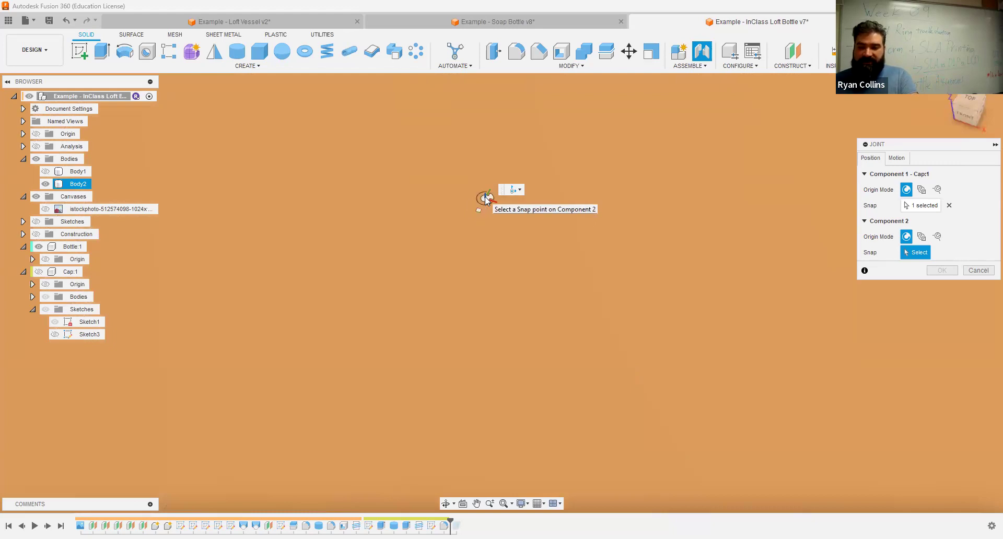
left_click(528, 292)
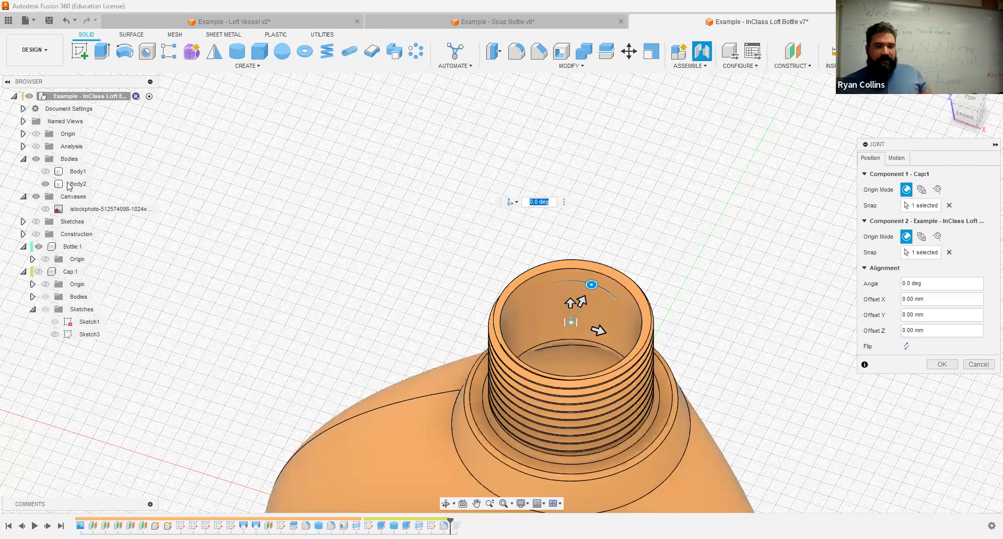
left_click(40, 272)
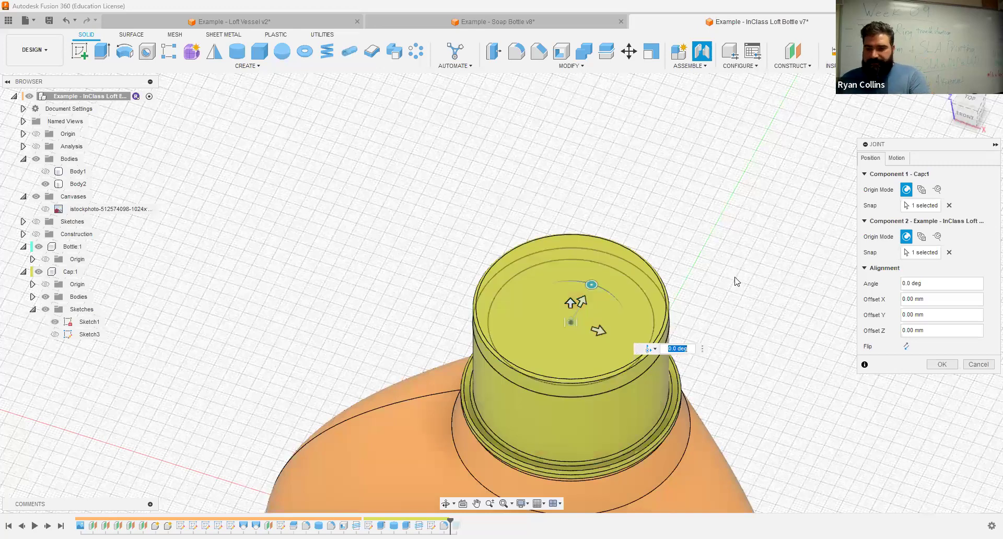
middle_click_drag(741, 323, 678, 127, "shift")
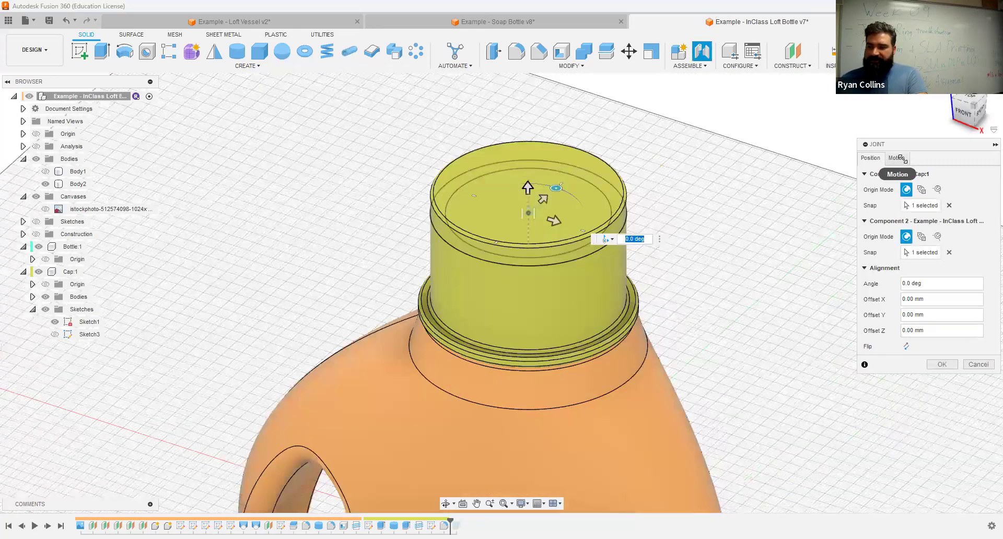
- Set the joint's motion type to Cylindrical about the Z axis and preview its rotation and slide
left_click(898, 158)
left_click(967, 174)
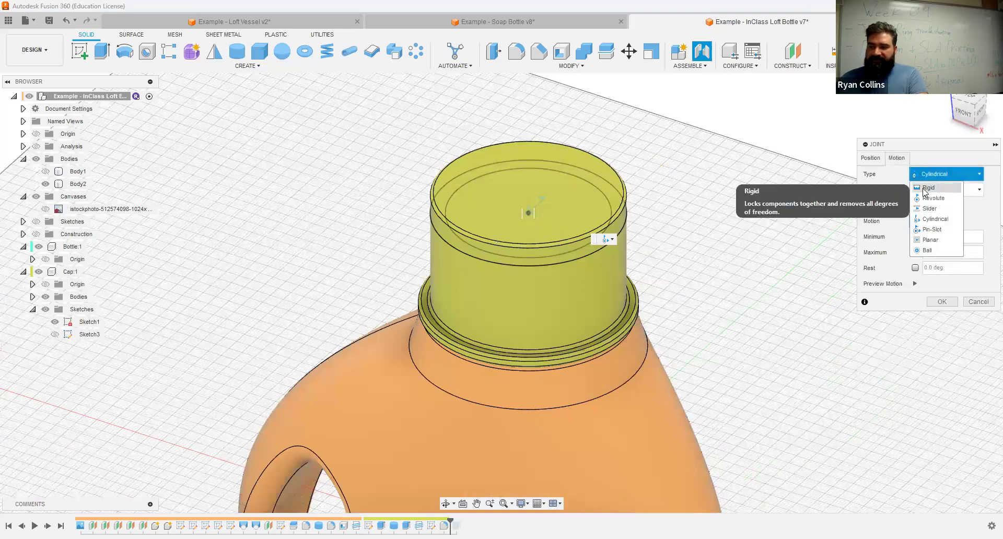
left_click(927, 188)
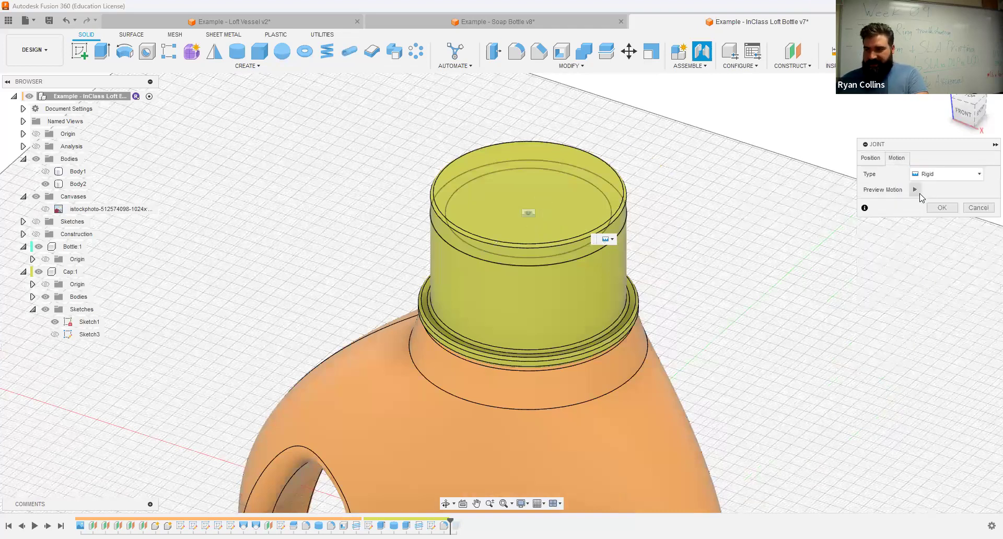
left_click(946, 175)
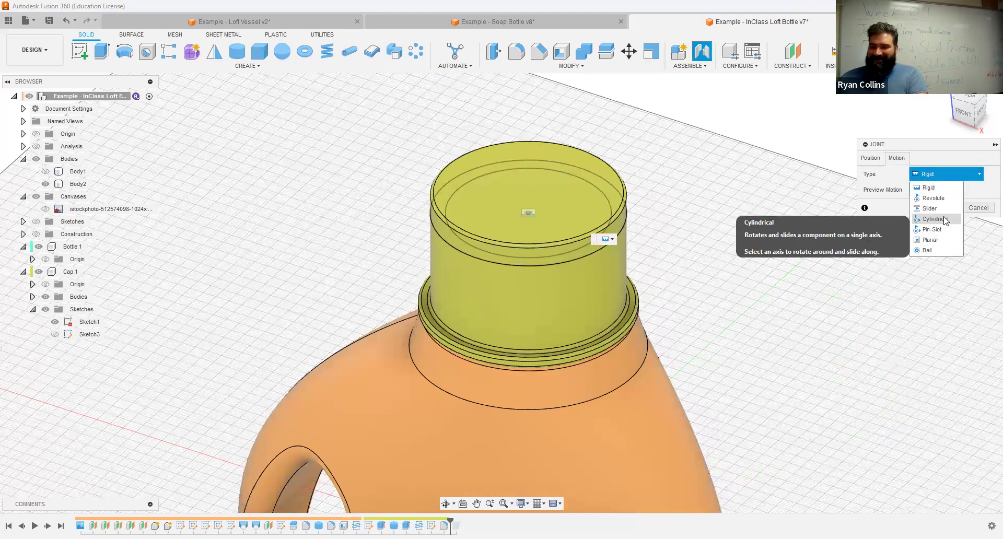
left_click(934, 219)
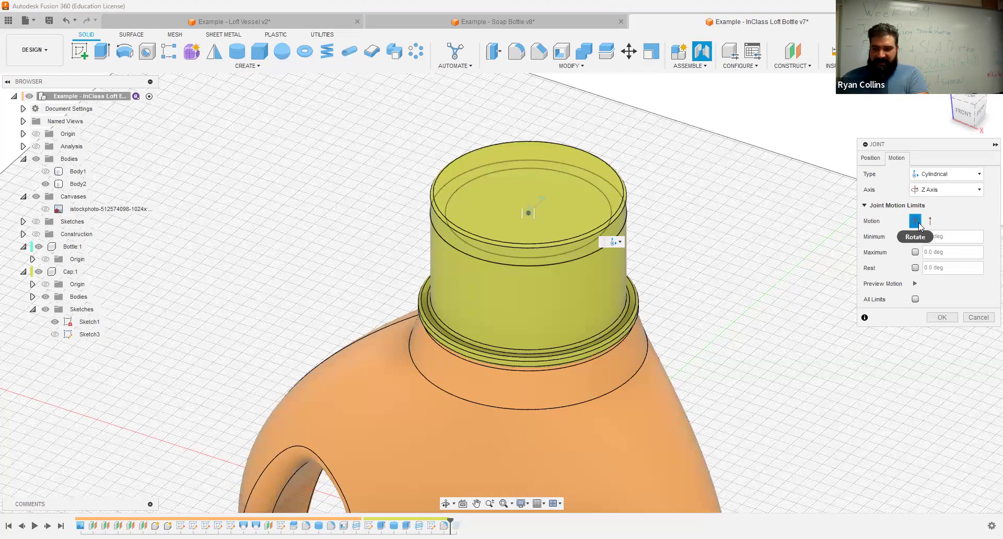
left_click(915, 284)
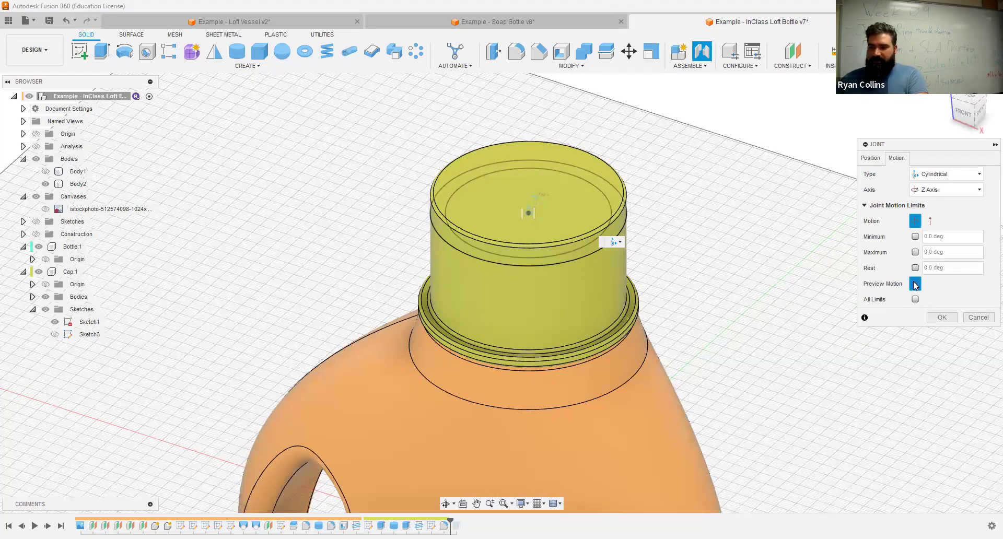
left_click(930, 221)
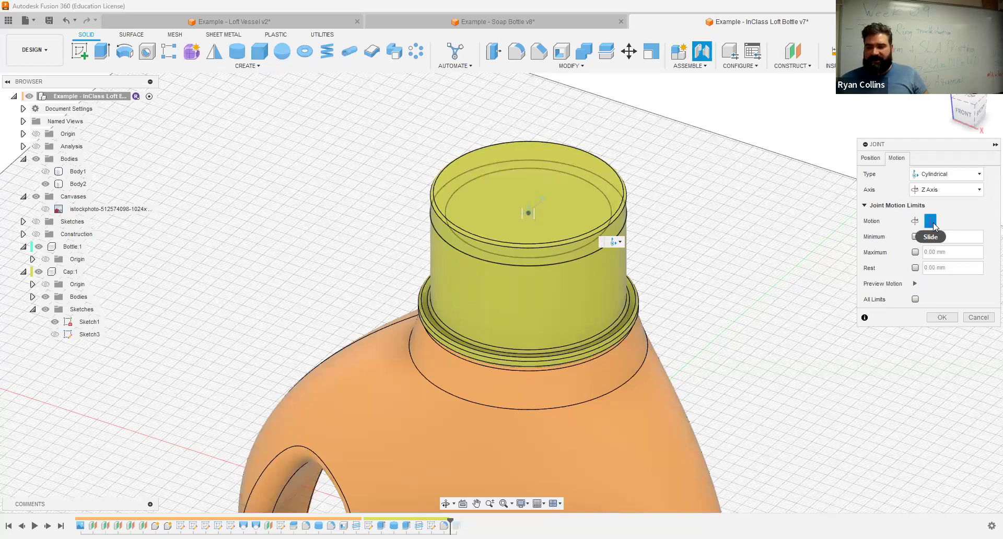
left_click(915, 283)
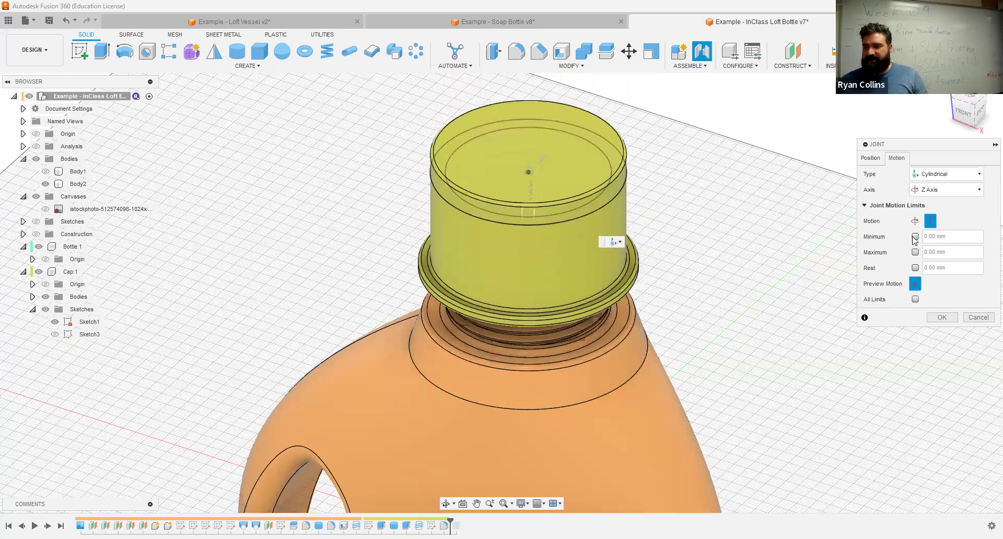
- Limit the joint's slide to a minimum of 0 mm and a maximum of 80 mm, preview the limits and create the joint
left_click(915, 252)
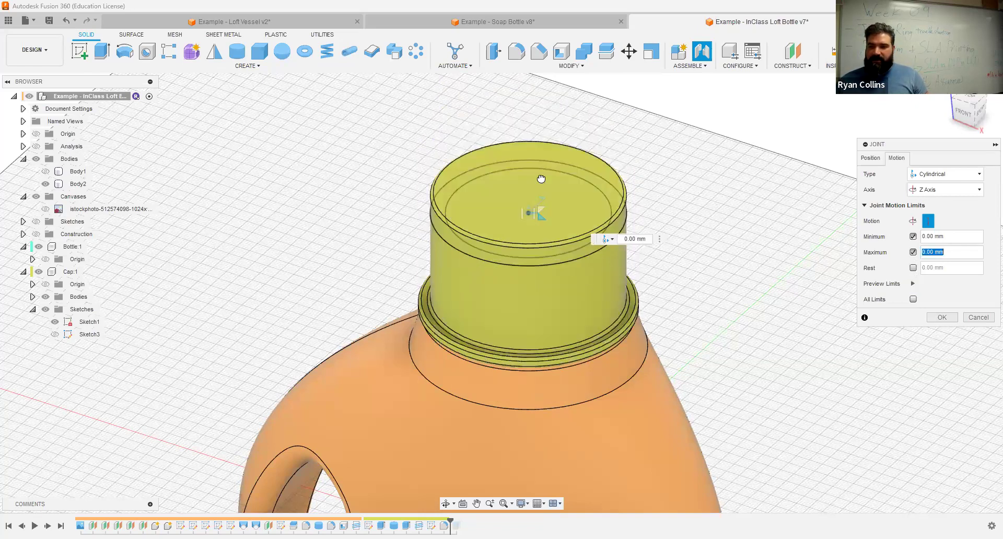
type("51")
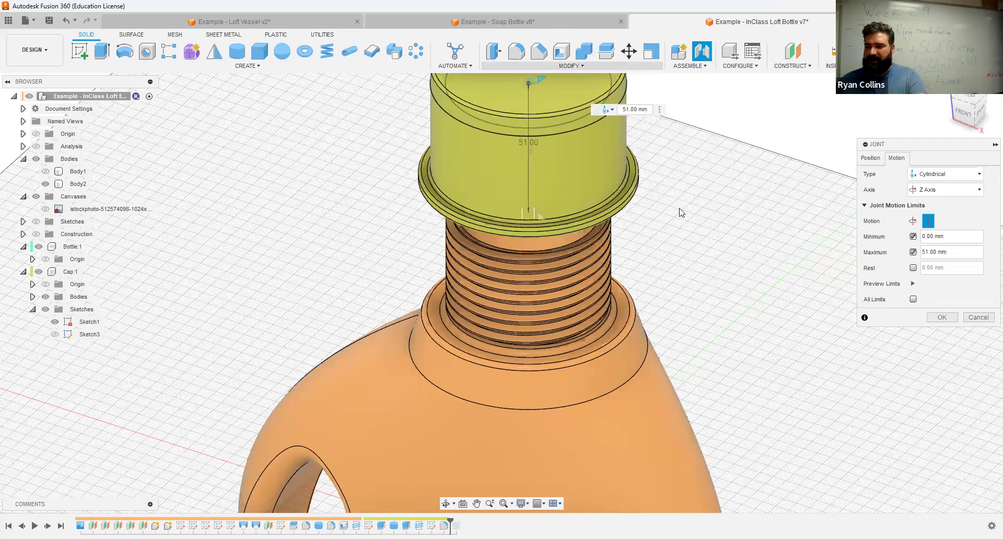
left_click(956, 252)
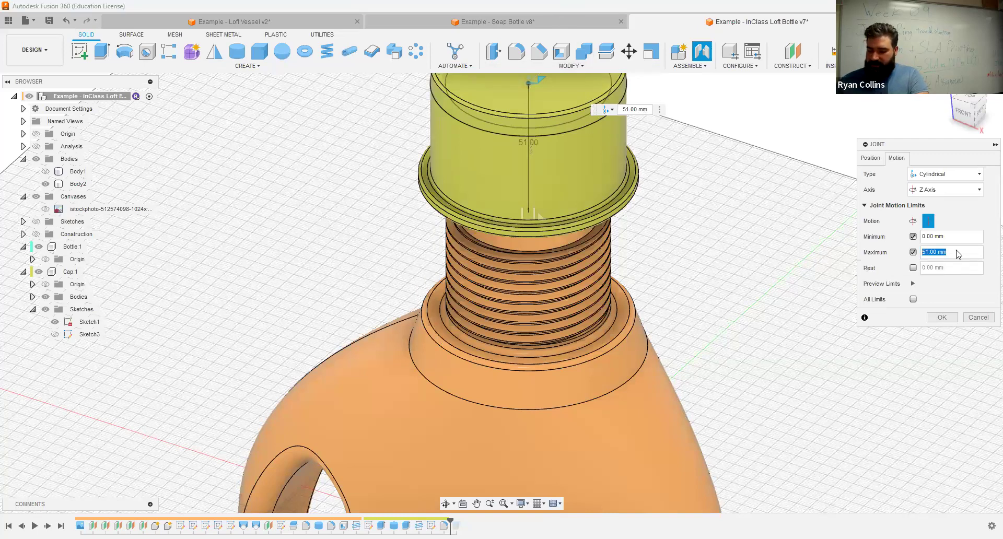
type("80")
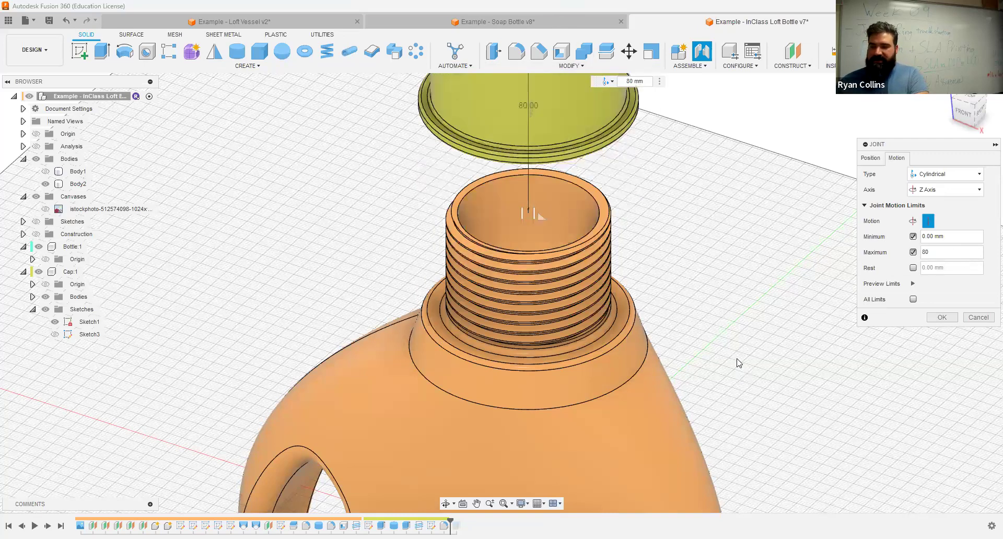
scroll(747, 334, "down", 3)
scroll(753, 301, "down", 1)
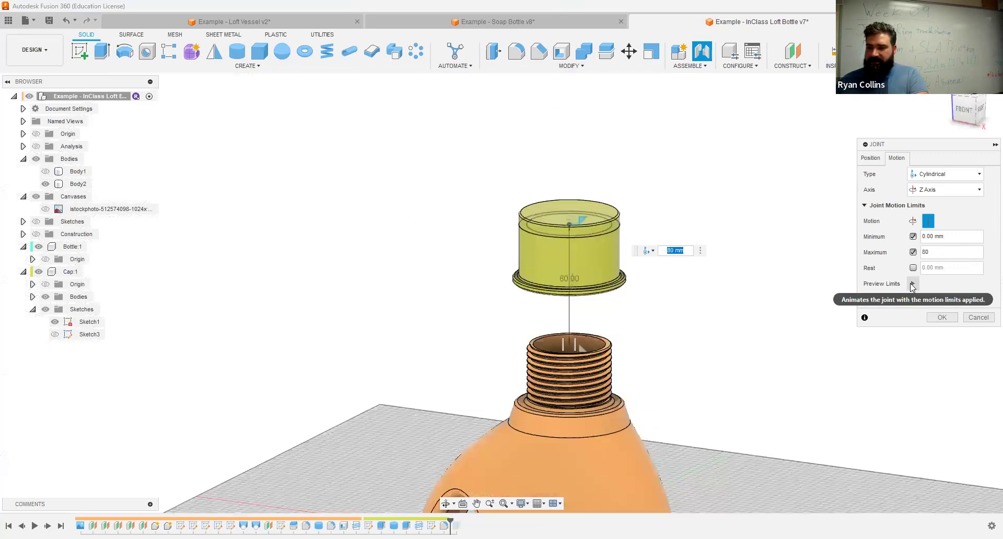
left_click(913, 283)
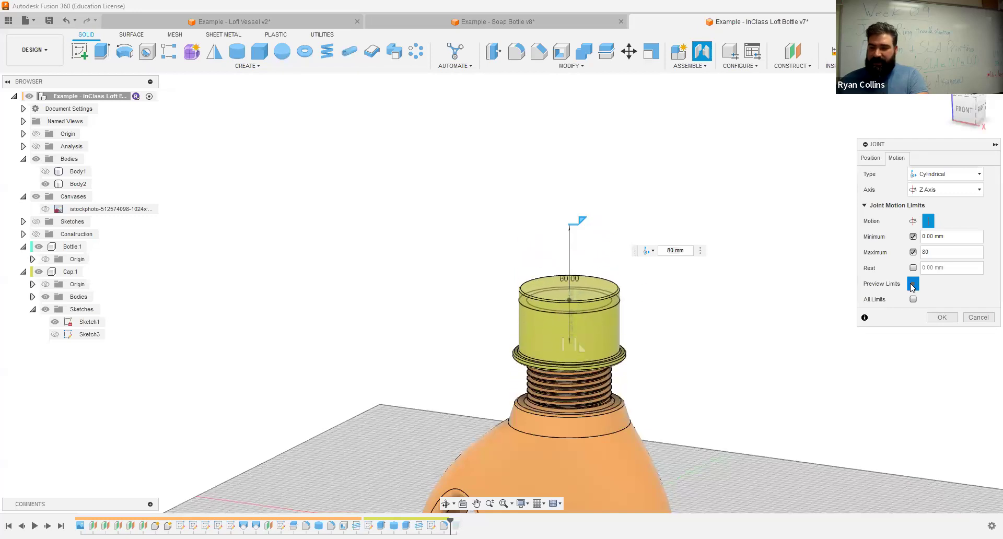
left_click(941, 317)
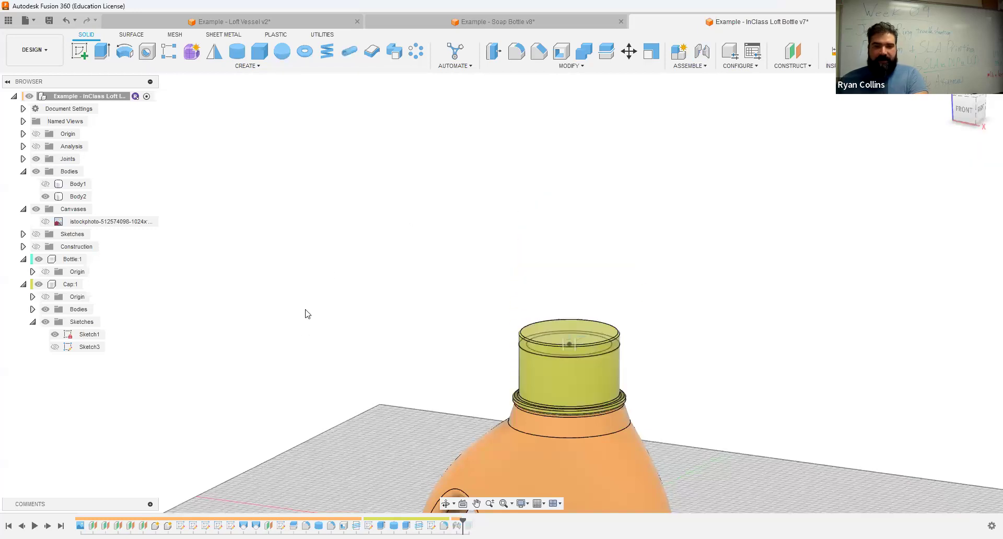
- Save the design with the version description "Cylinder Joint"
left_click(473, 441)
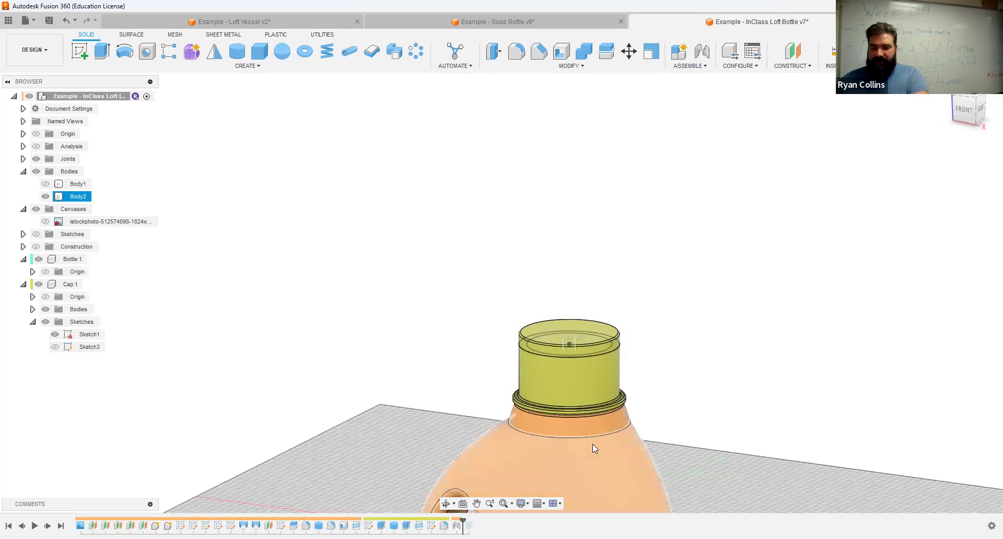
left_click(712, 374)
middle_click_drag(712, 373, 692, 302)
key("ctrl+s")
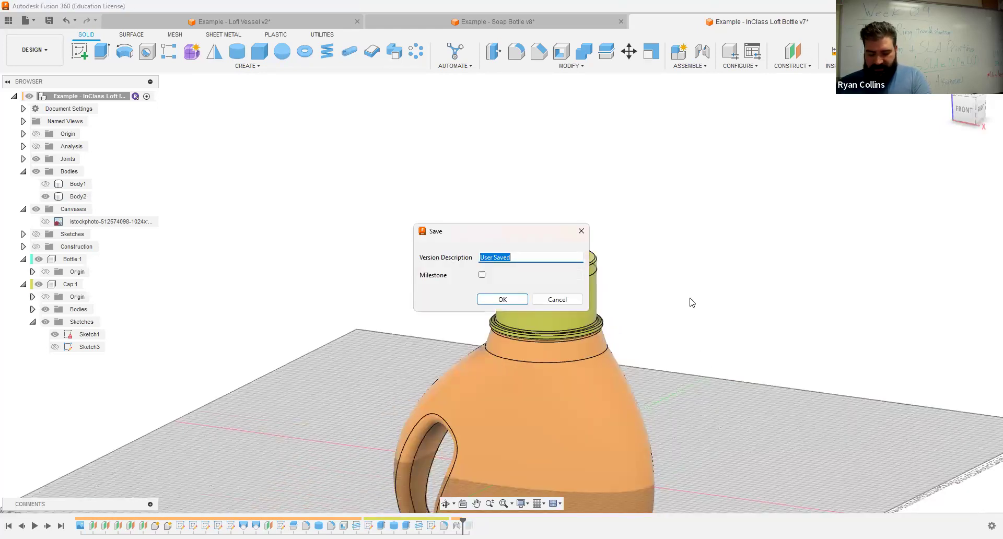
type("Cylibnder")
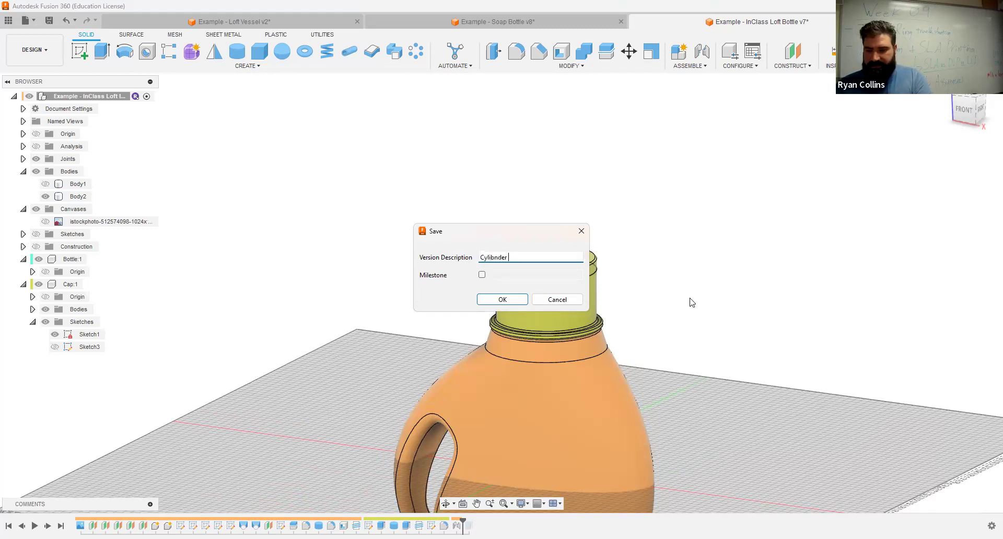
key("BackSpace")
key("BackSpace")
key("BackSpace")
key("BackSpace")
key("BackSpace")
key("BackSpace")
key("BackSpace")
key("BackSpace")
key("BackSpace")
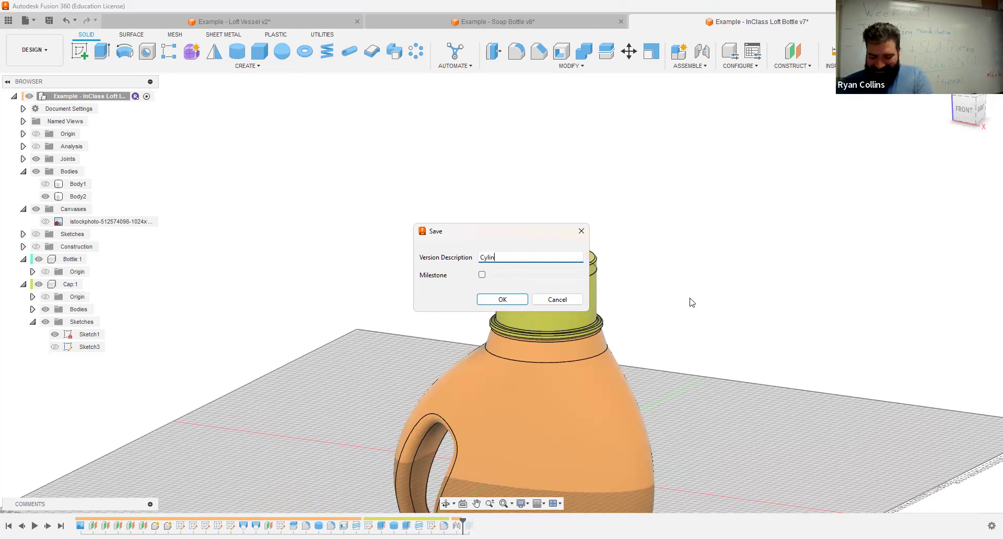
type("nder Joint")
key("Return")
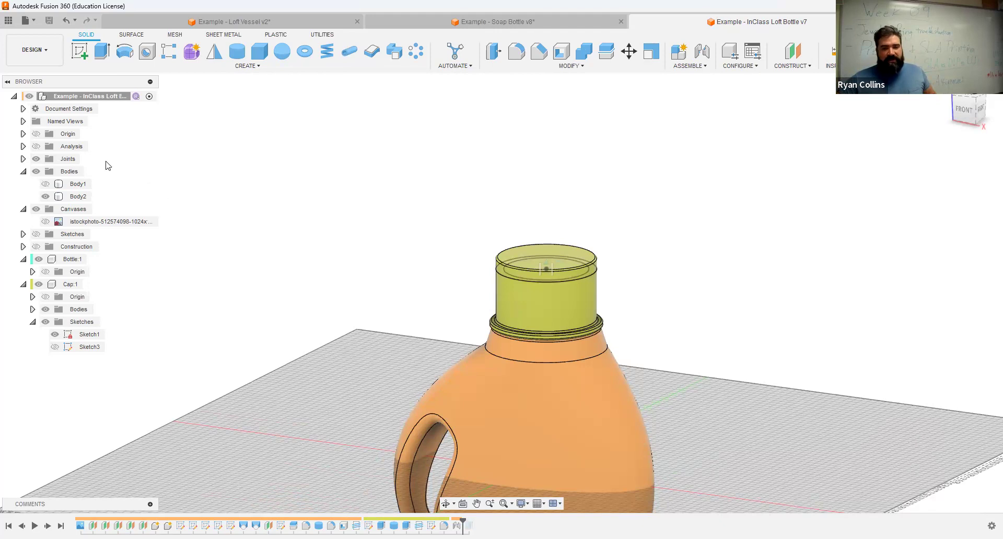
- Roll the timeline forward to its end and move Body2 into the Bottle component
right_click(101, 99)
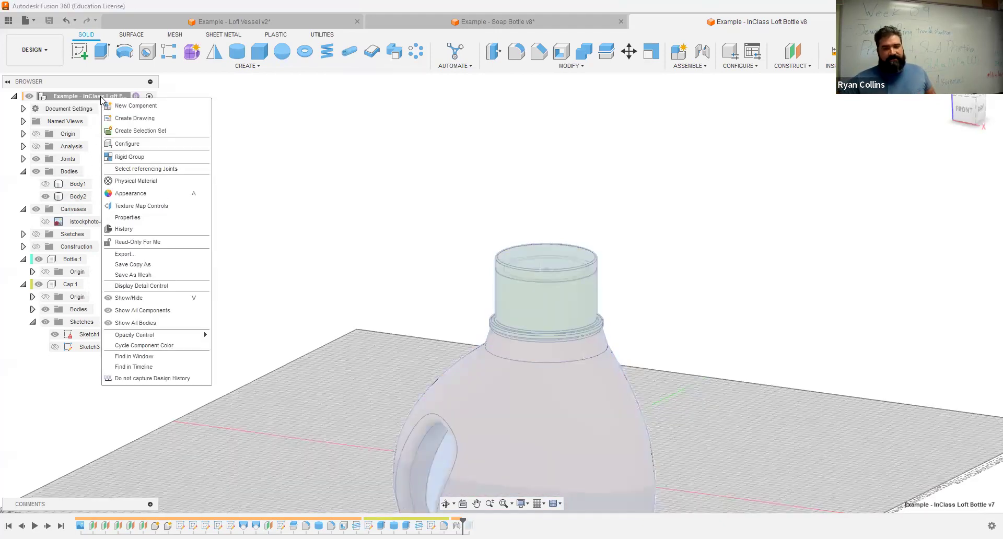
left_click(299, 189)
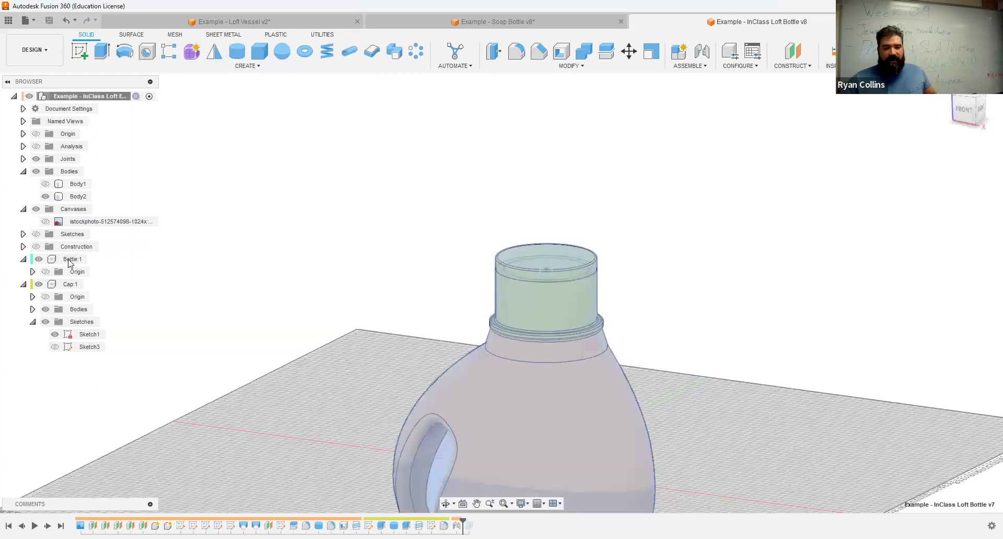
left_click(23, 284)
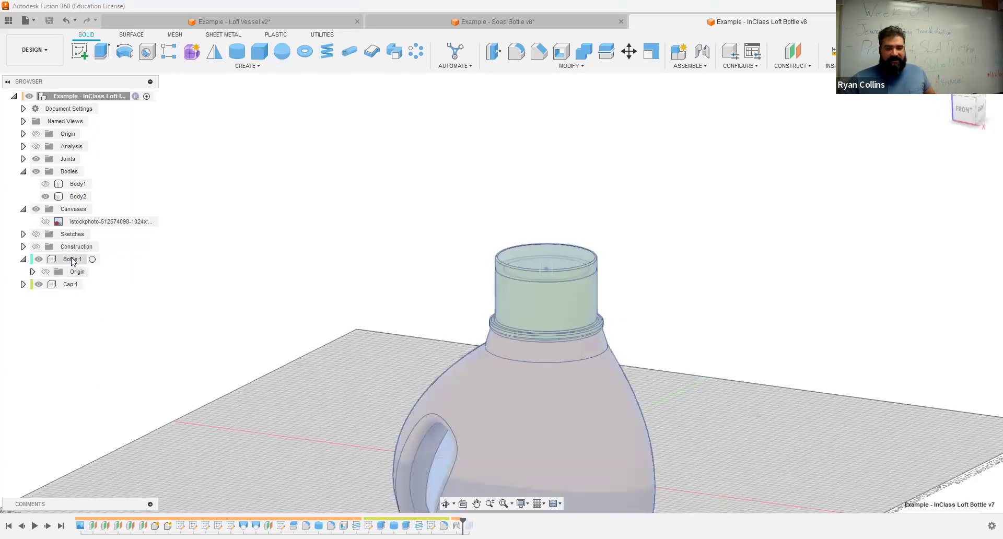
left_click(70, 198)
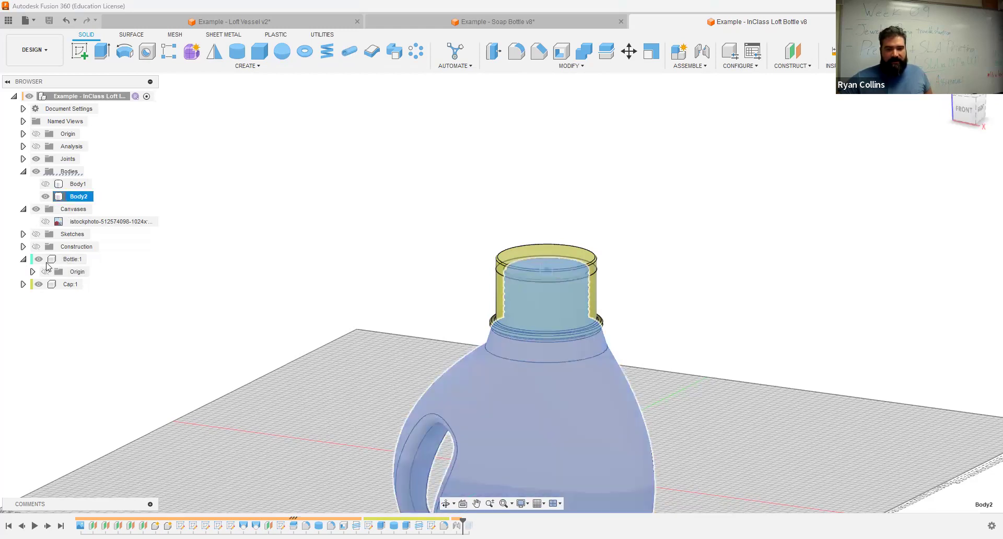
left_click(275, 184)
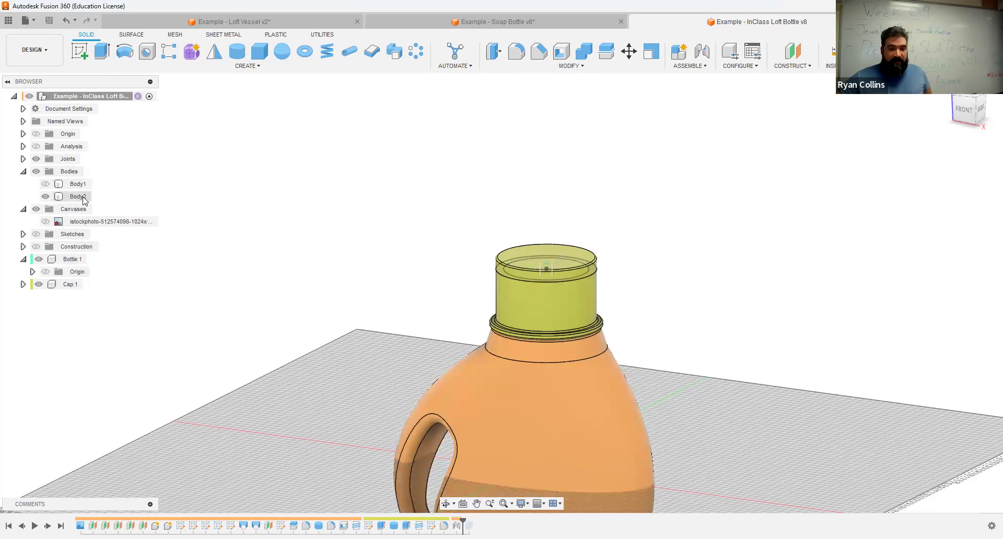
left_click_drag(462, 522, 475, 522)
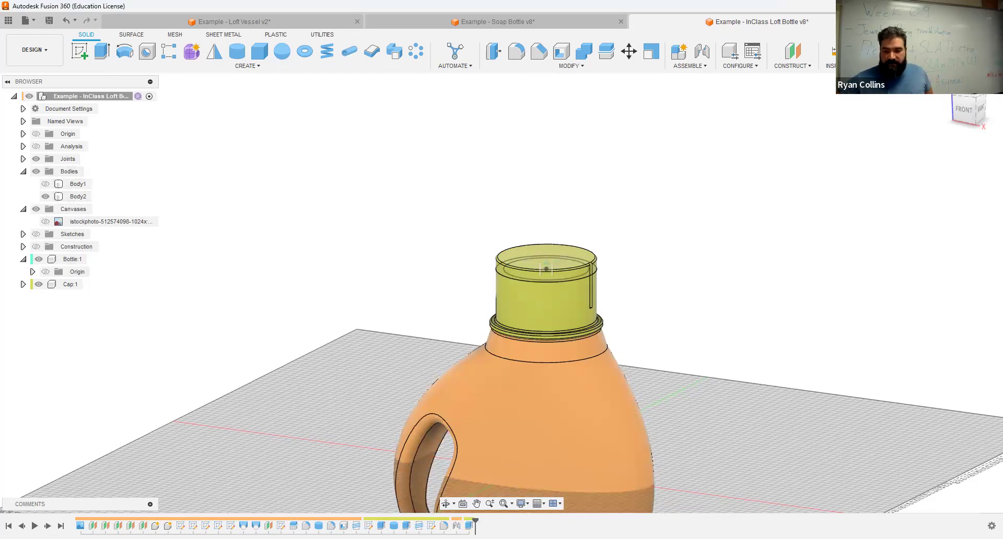
left_click_drag(63, 197, 54, 264)
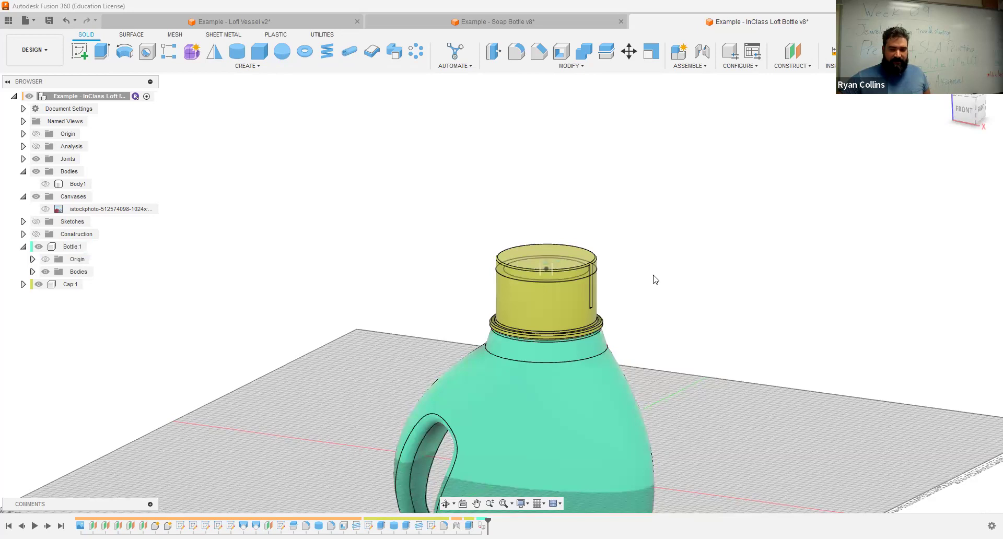
- Ground the Bottle component so it stays fixed in the assembly
middle_click_drag(723, 316, 674, 177)
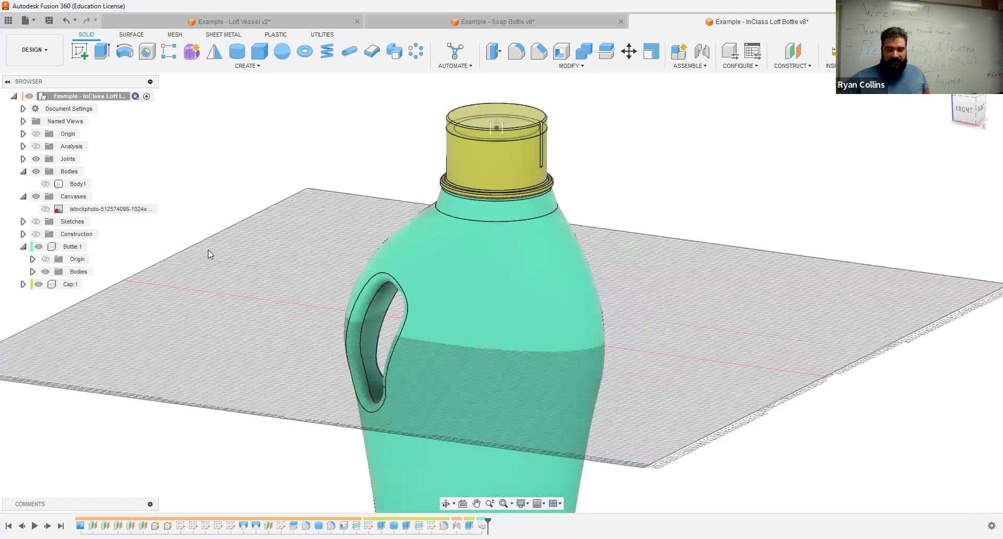
right_click(71, 252)
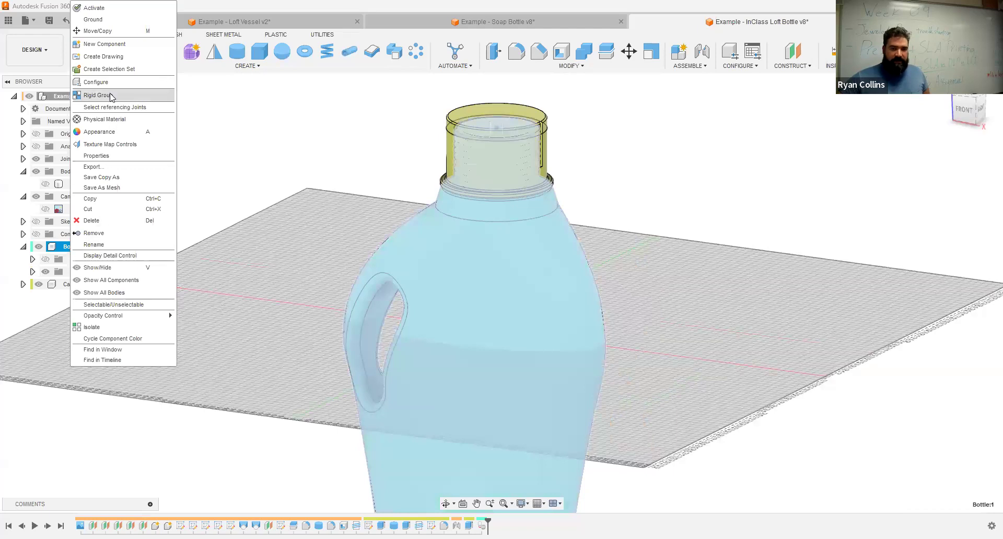
left_click(102, 23)
scroll(658, 282, "down", 3)
left_click_drag(569, 197, 728, 277)
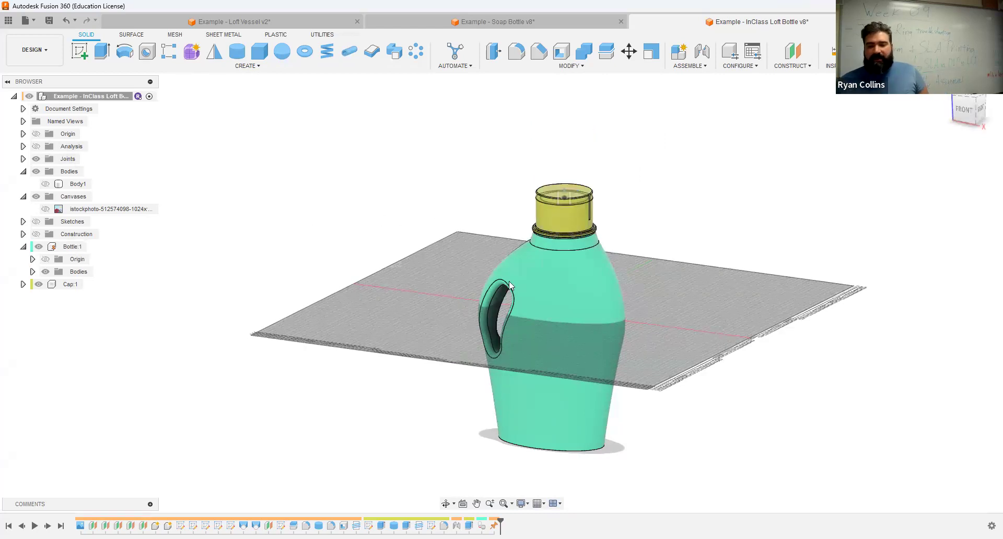
- Turn on the section analysis and inspect the cutaway of the bottle and its threaded cap
left_click(36, 148)
scroll(593, 288, "up", 3)
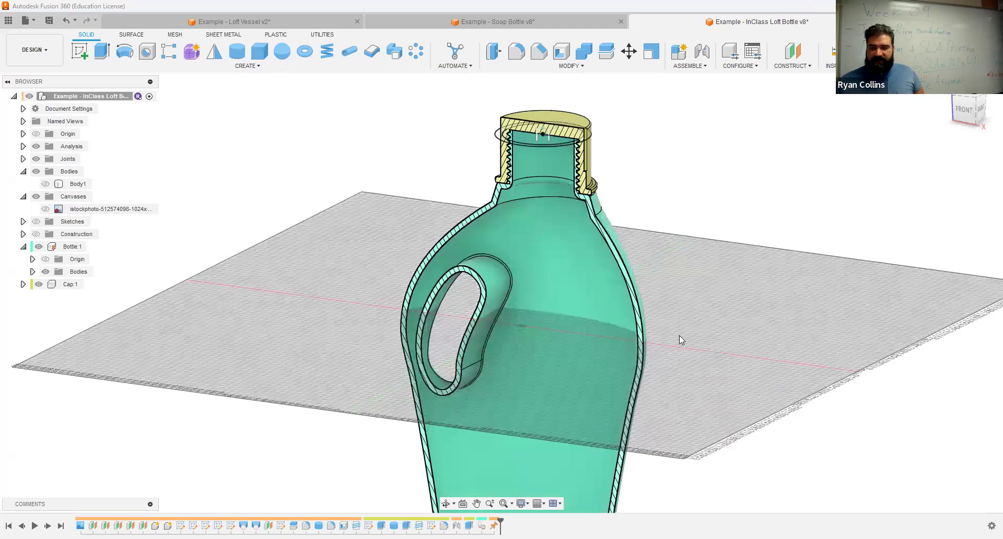
scroll(678, 336, "down", 4)
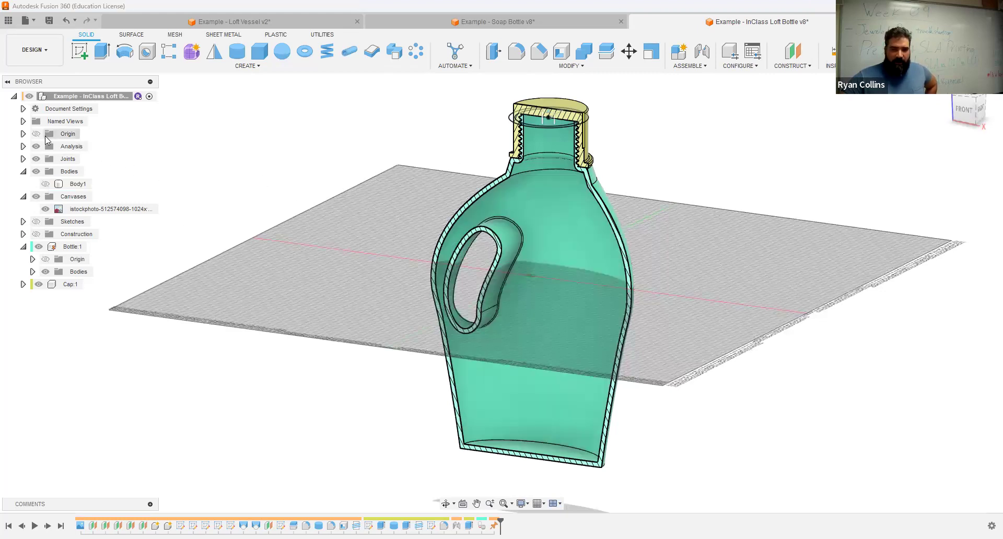
left_click(45, 184)
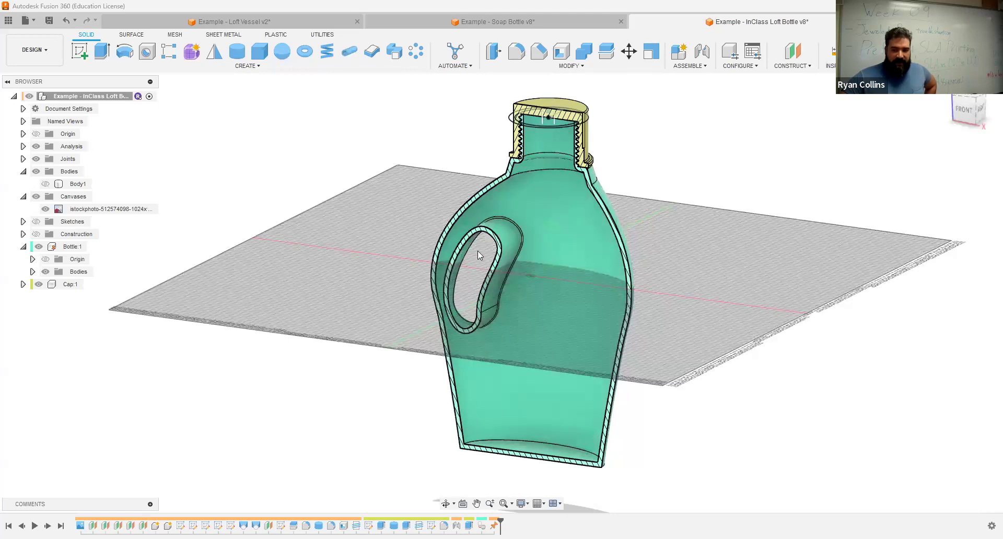
mouse_move(373, 316)
middle_mouse_down("shift")
mouse_move(470, 323)
mouse_move(449, 303)
mouse_move(484, 333)
mouse_move(468, 337)
mouse_move(405, 306)
mouse_move(371, 313)
middle_mouse_up("shift")
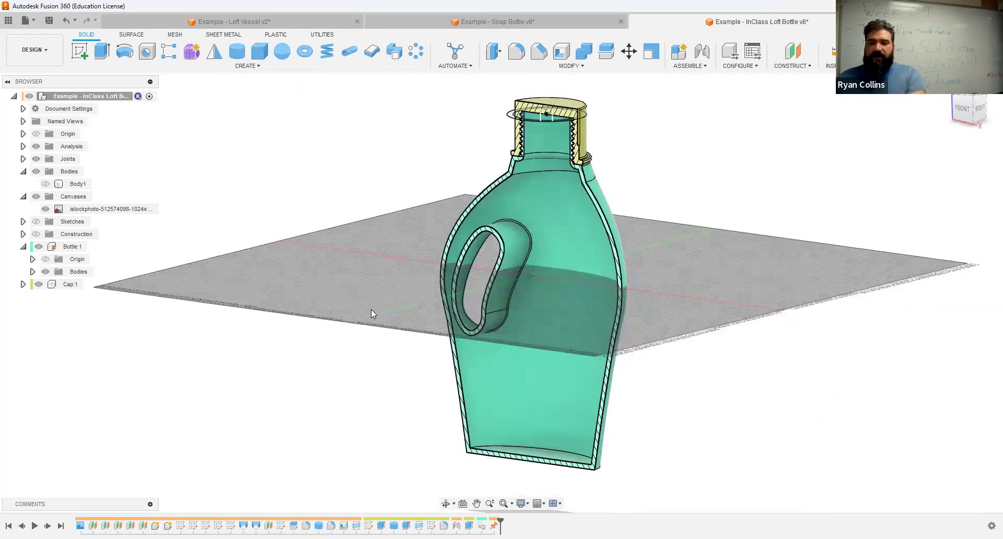